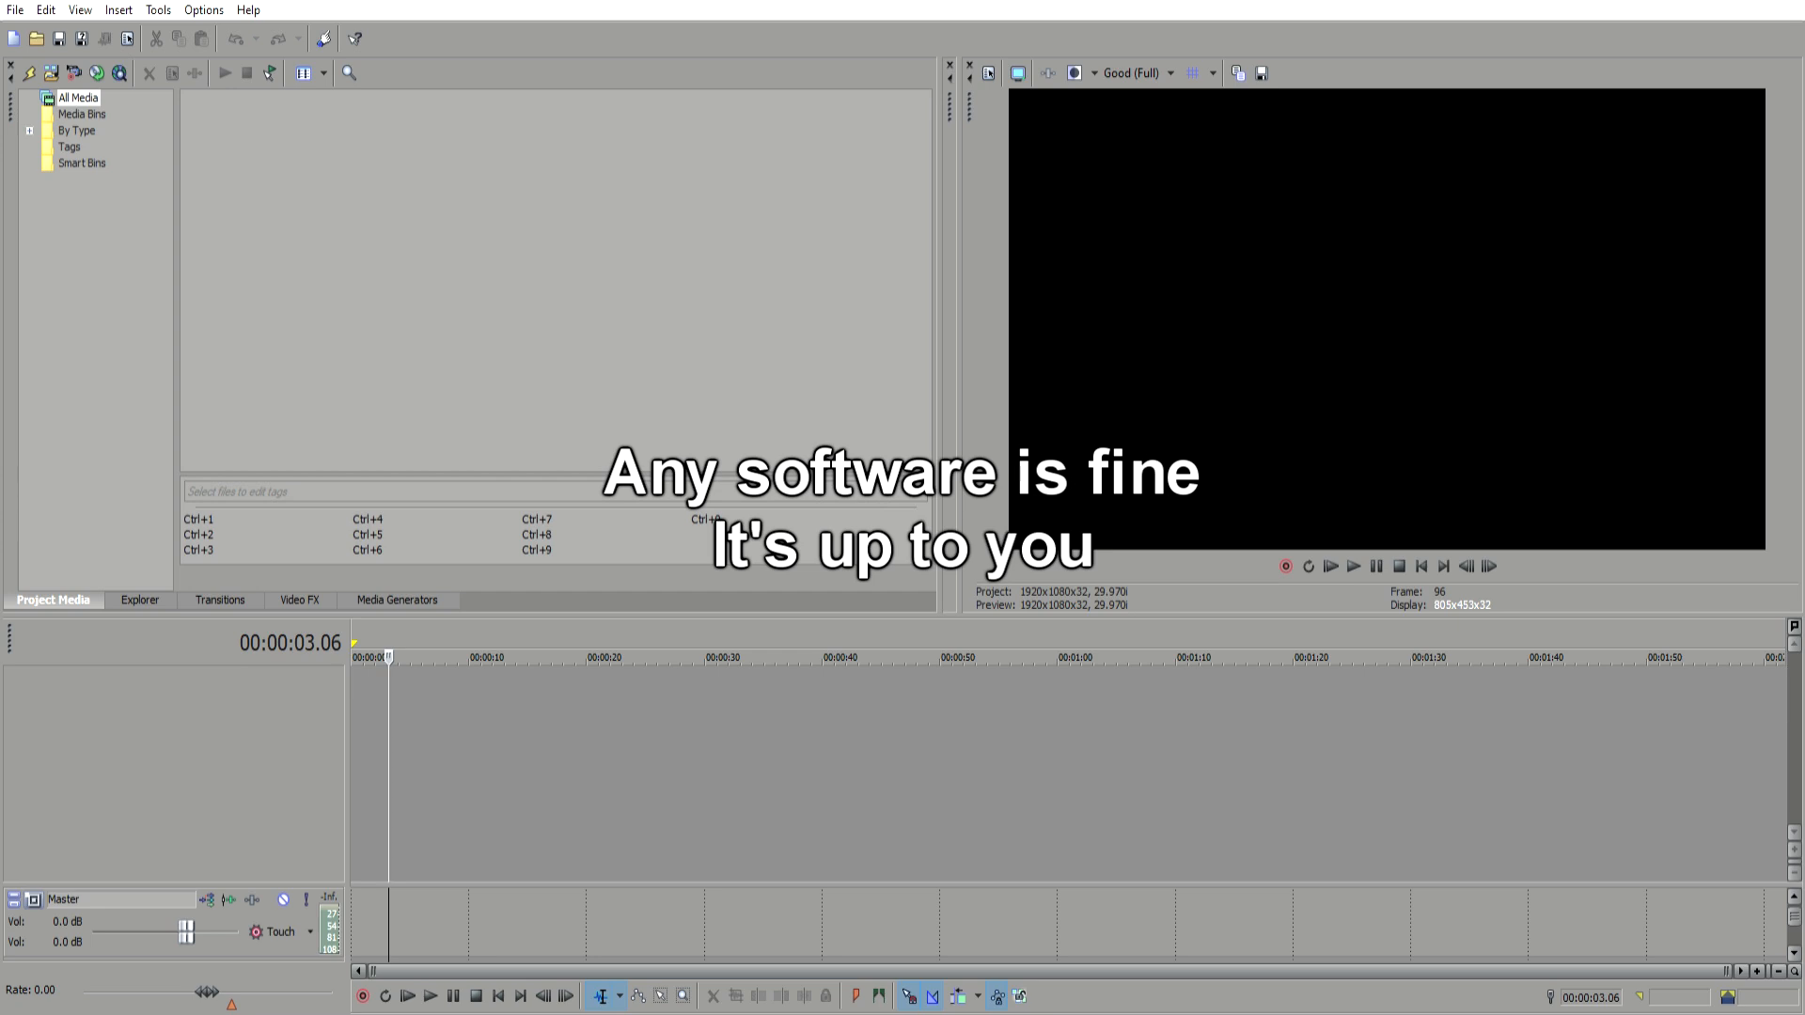
{"action": "left_click", "coordinate": [359, 674]}
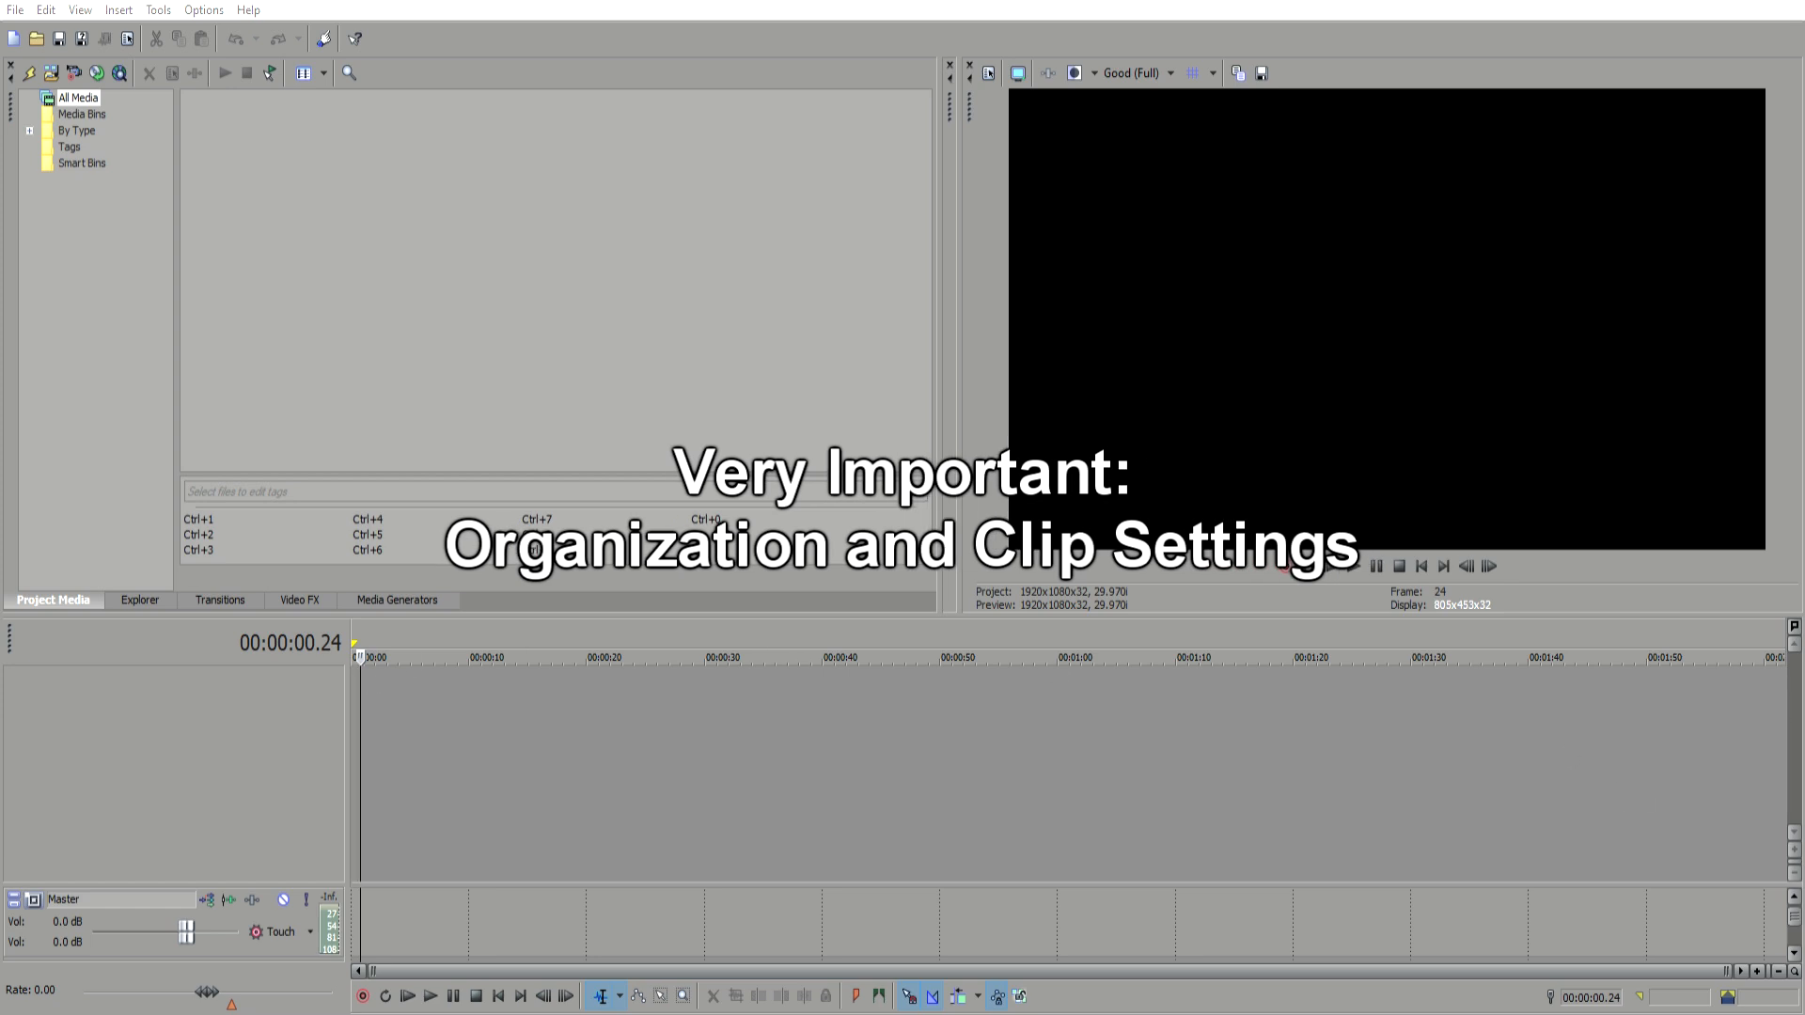
{"action": "left_click", "coordinate": [358, 675]}
{"action": "left_click", "coordinate": [352, 679]}
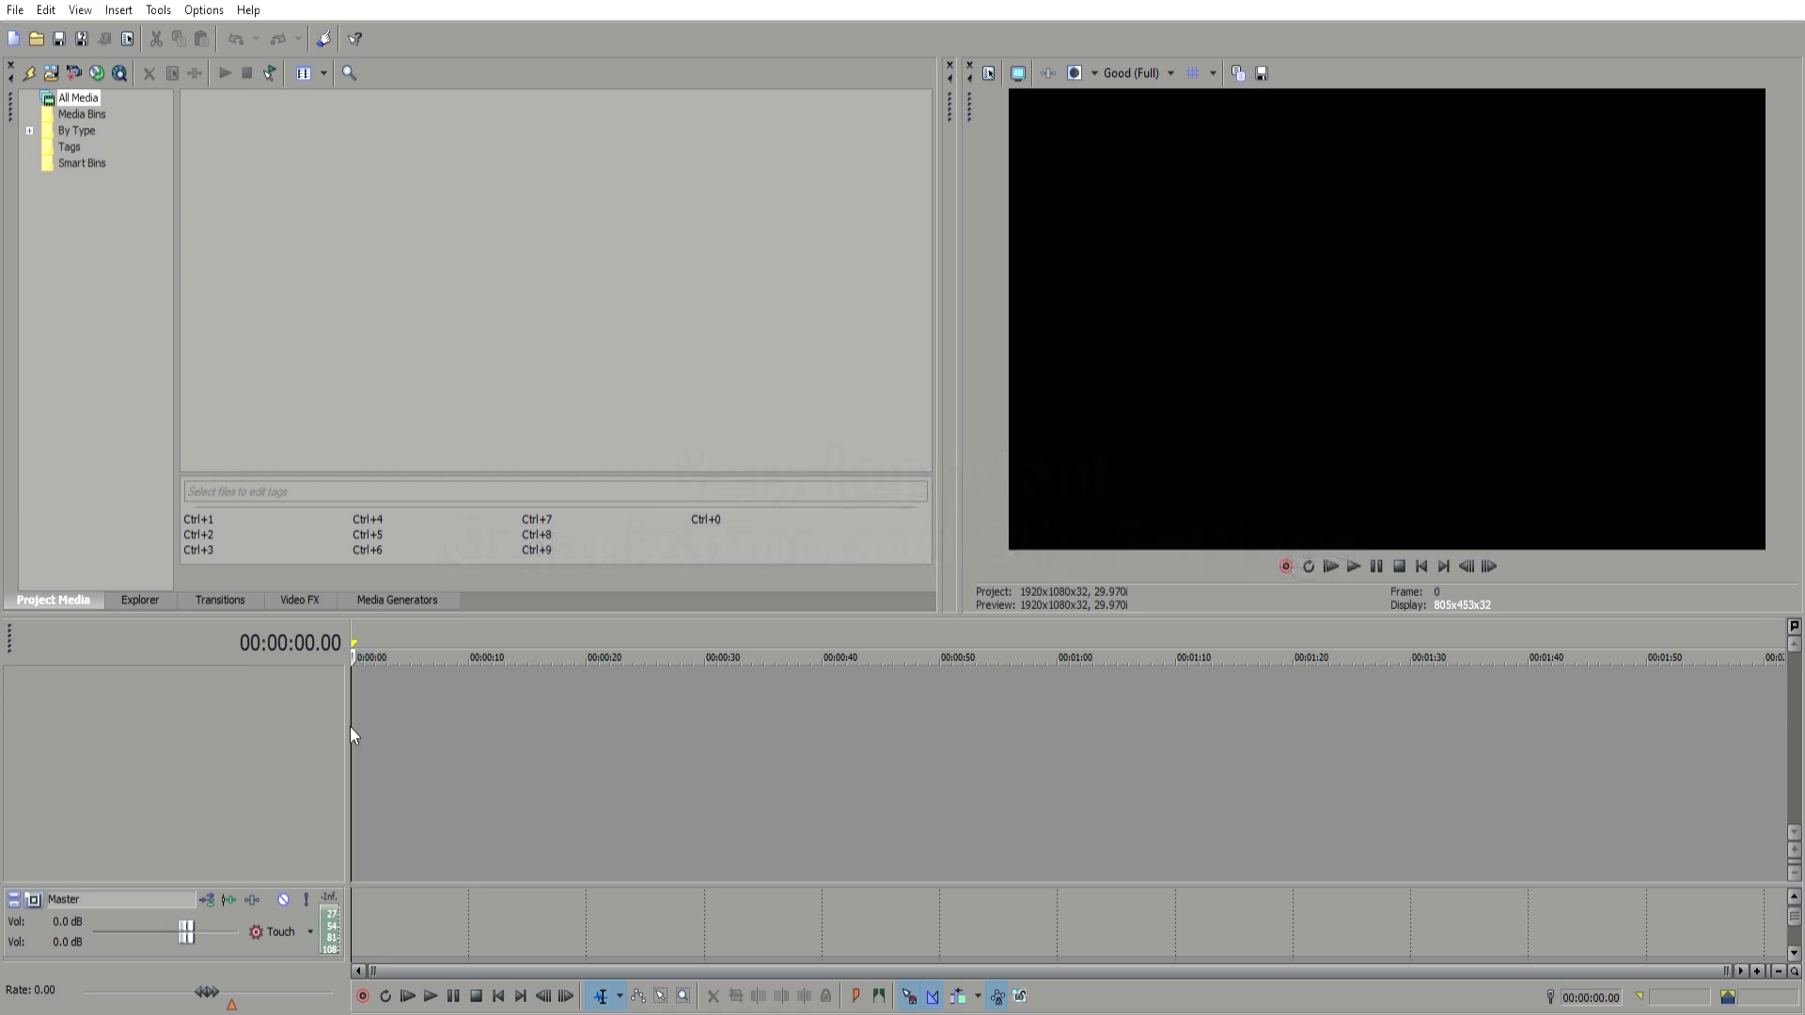
Step: Insert two empty video tracks and one empty audio track into the timeline
{"action": "key", "text": "ctrl+shift+q"}
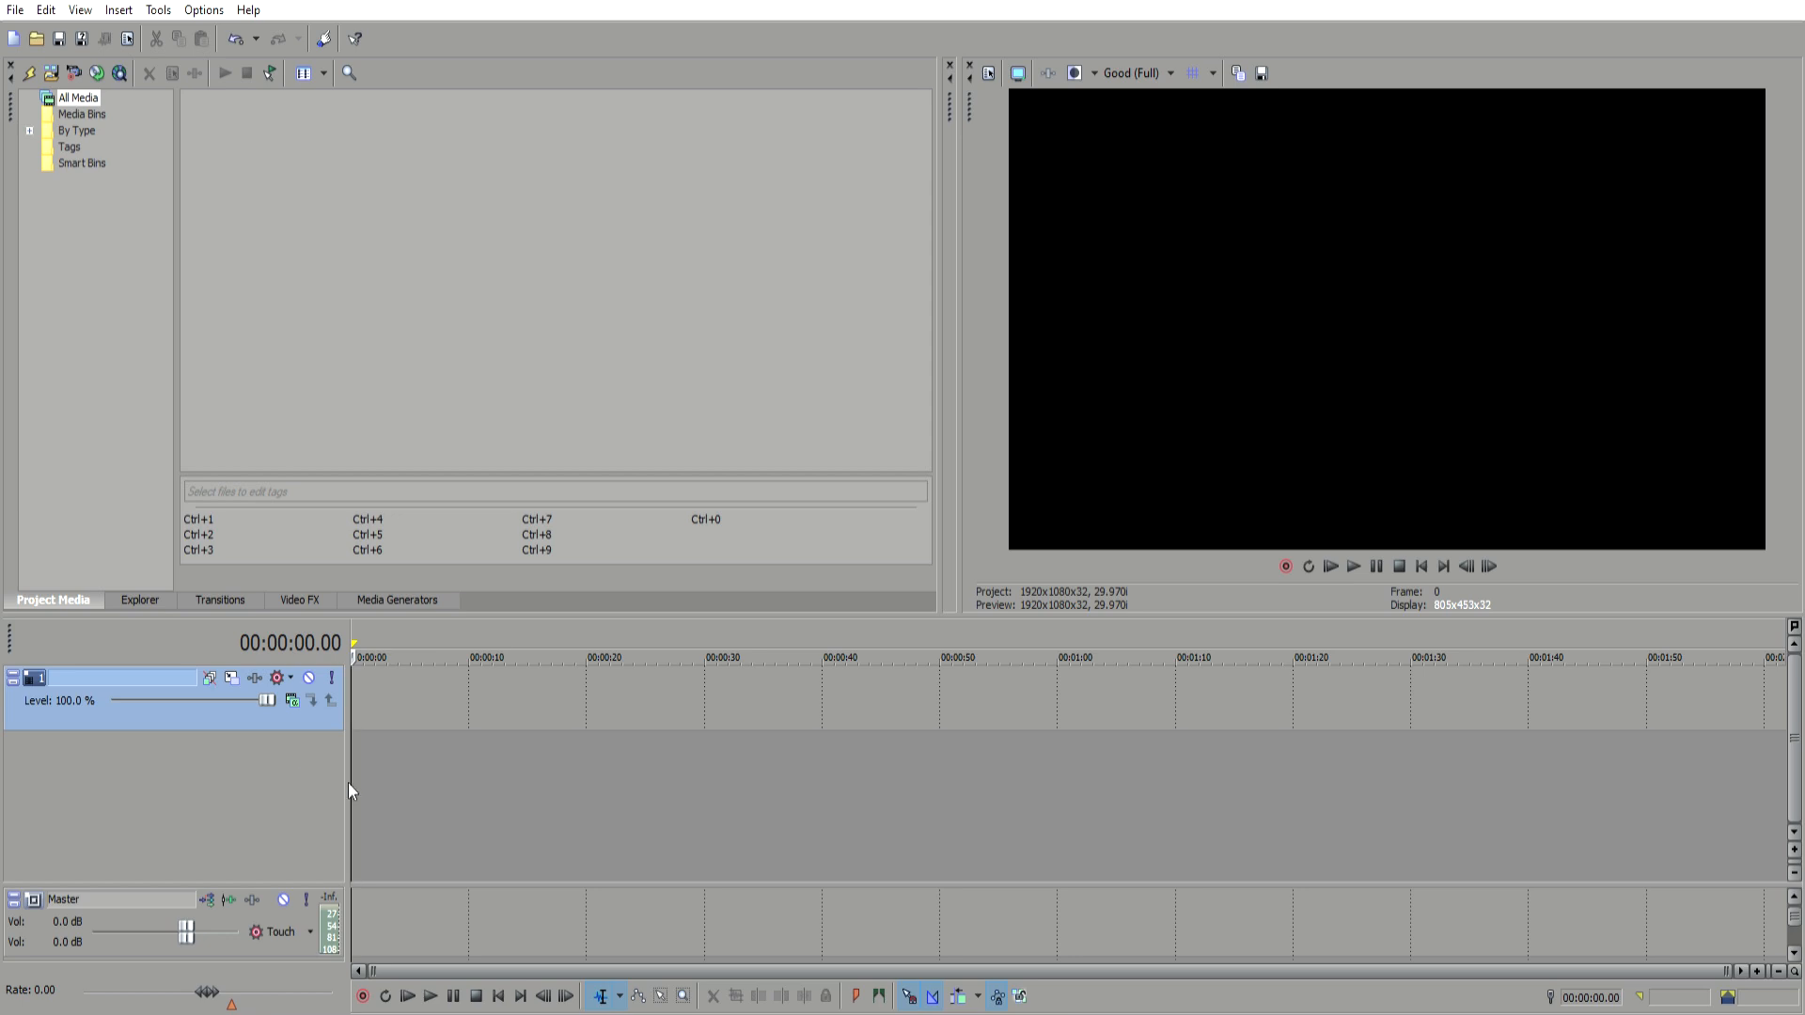
{"action": "key", "text": "ctrl+q"}
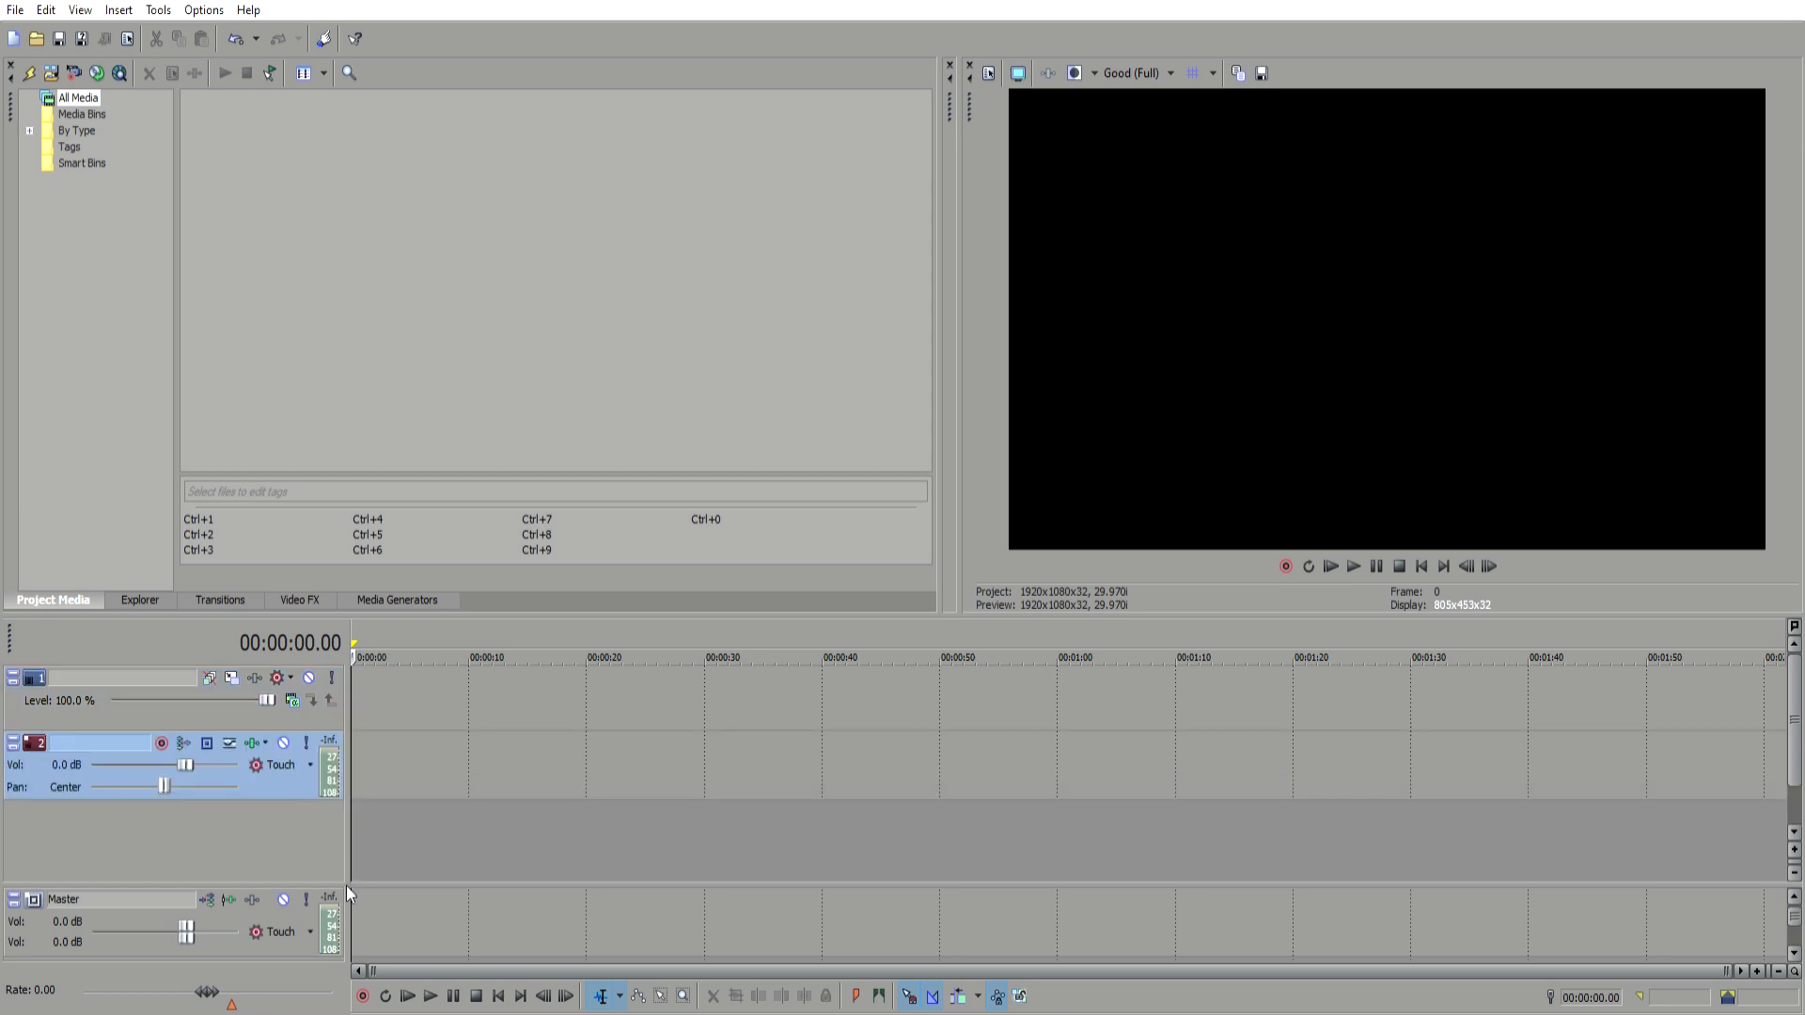
{"action": "key", "text": "ctrl+shift+q"}
{"action": "left_click", "coordinate": [372, 702]}
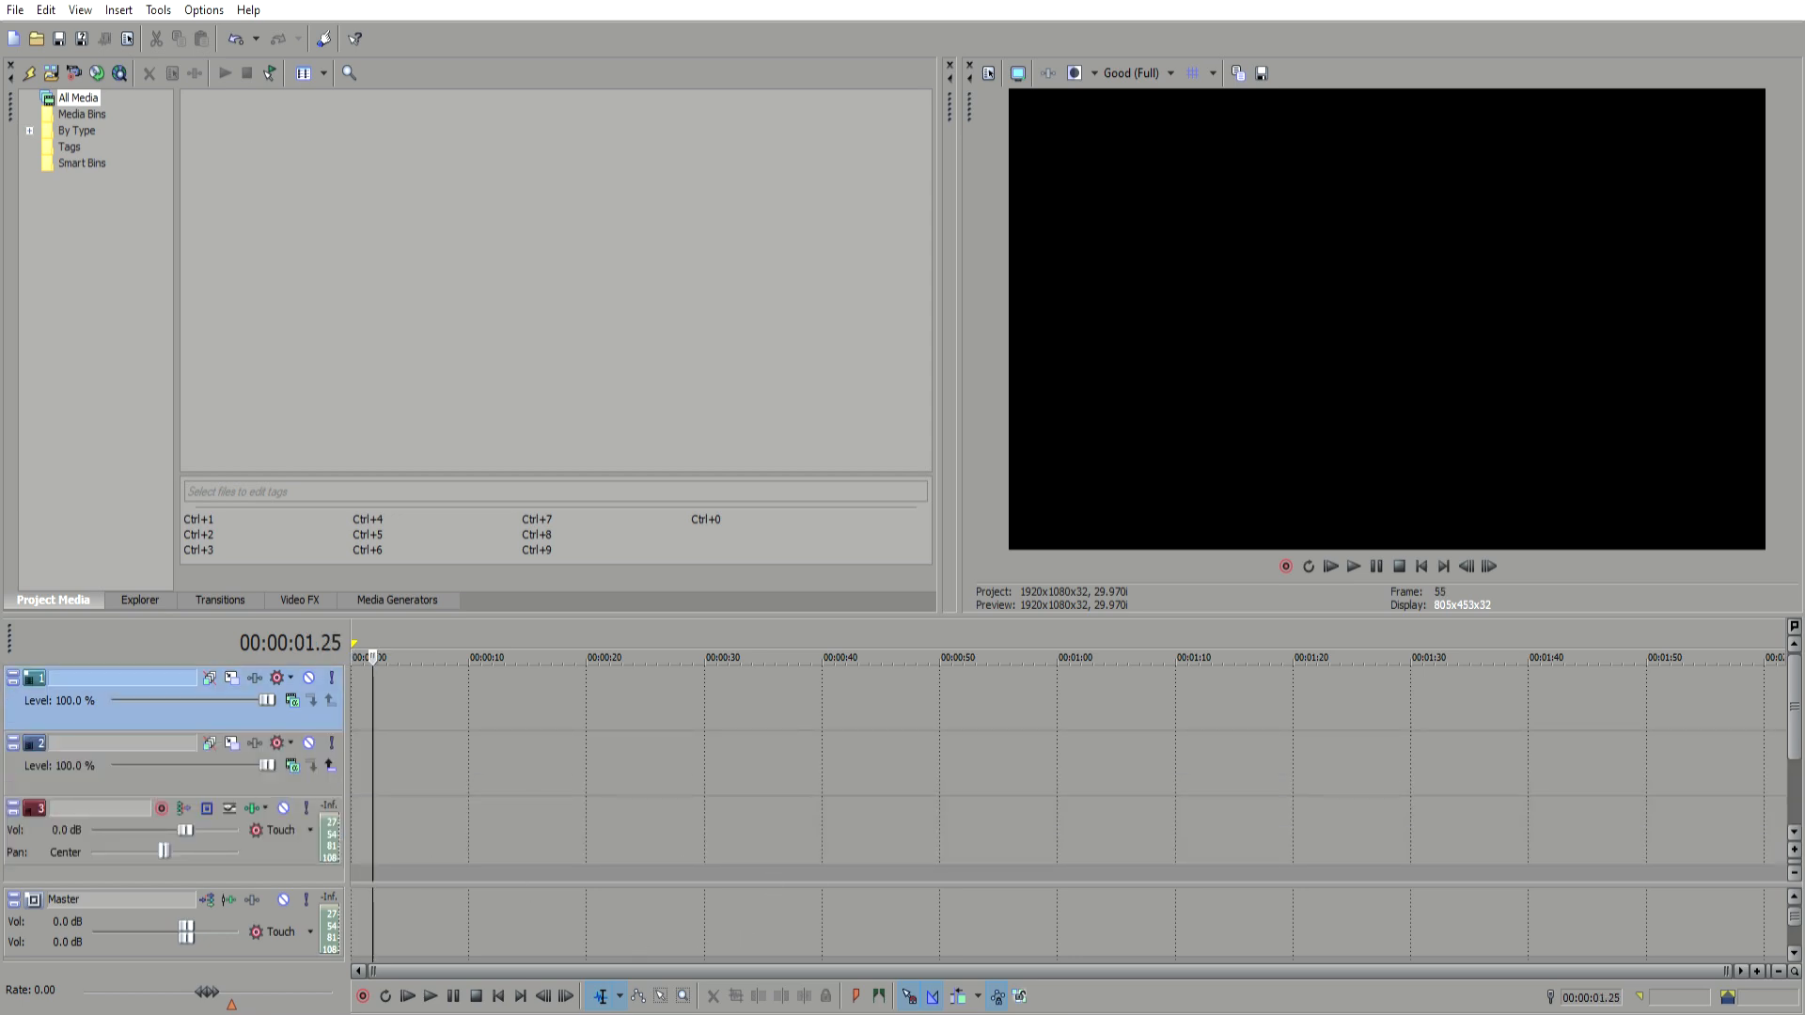
{"action": "left_click", "coordinate": [388, 681]}
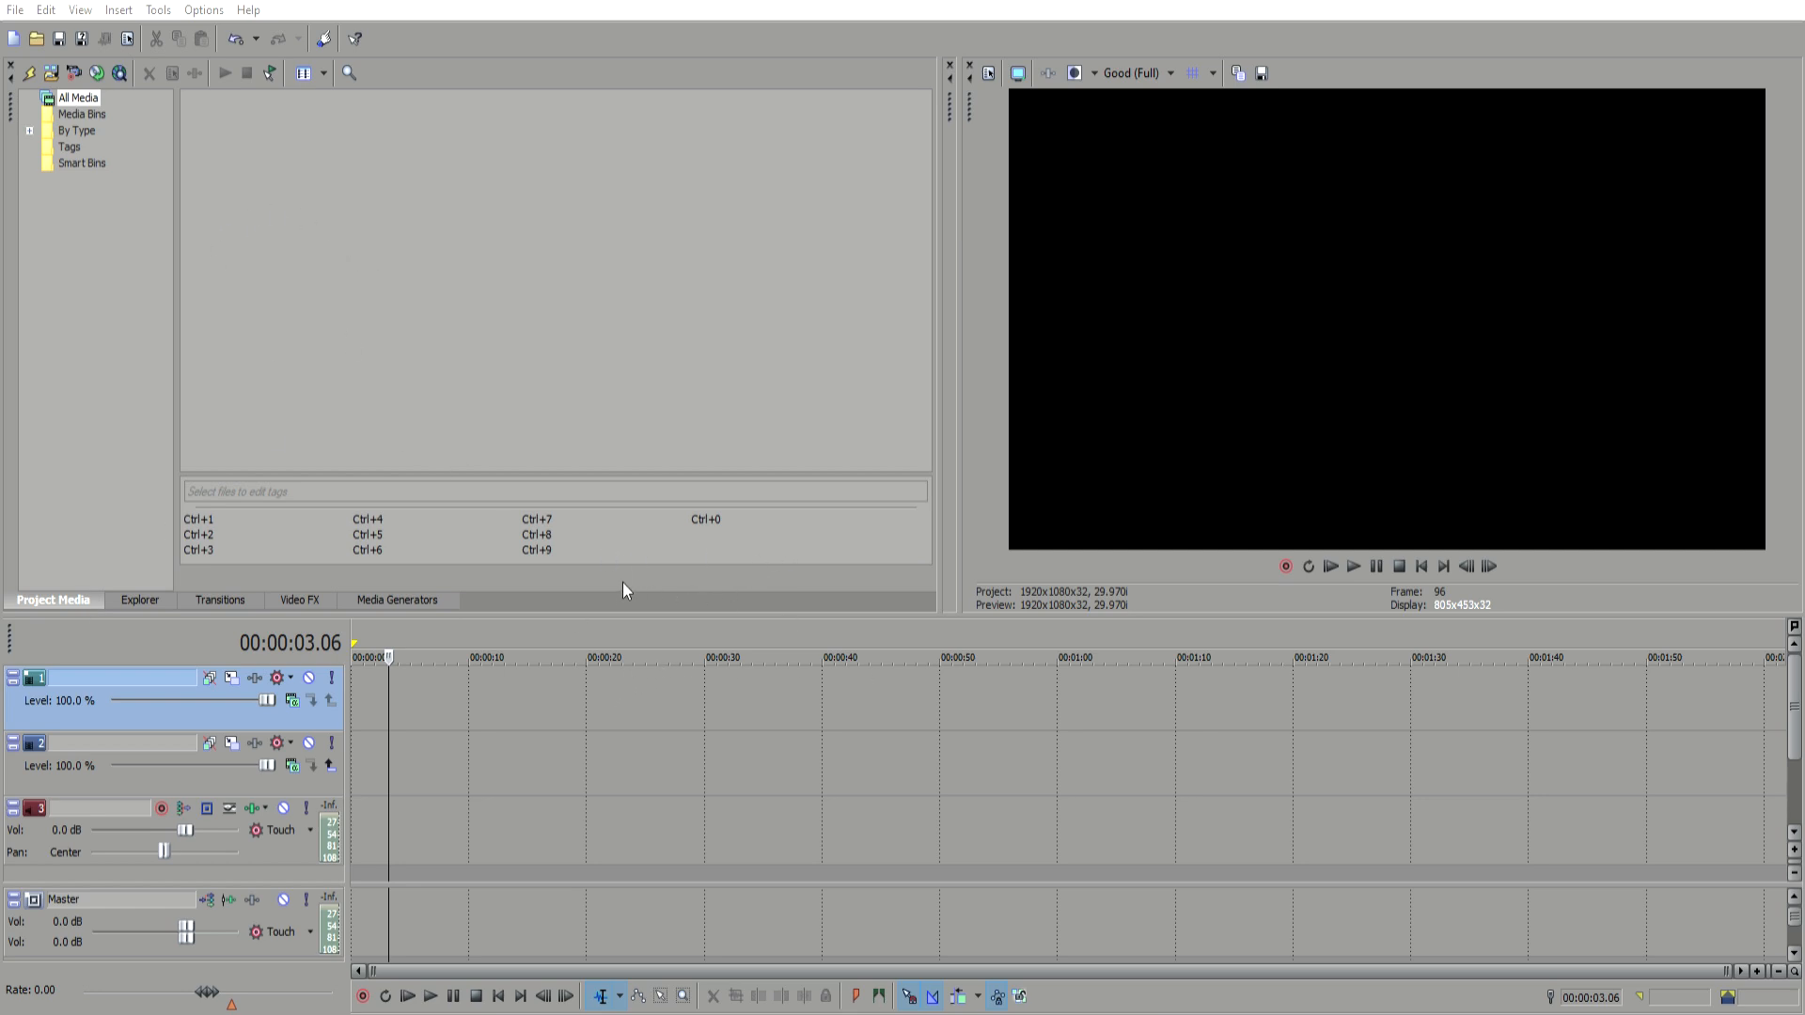
Step: Add the Roblox 2020-09-16 gameplay recording to the top video track at the start of the timeline
{"action": "left_click_drag", "start_coordinate": [414, 764], "coordinate": [341, 691]}
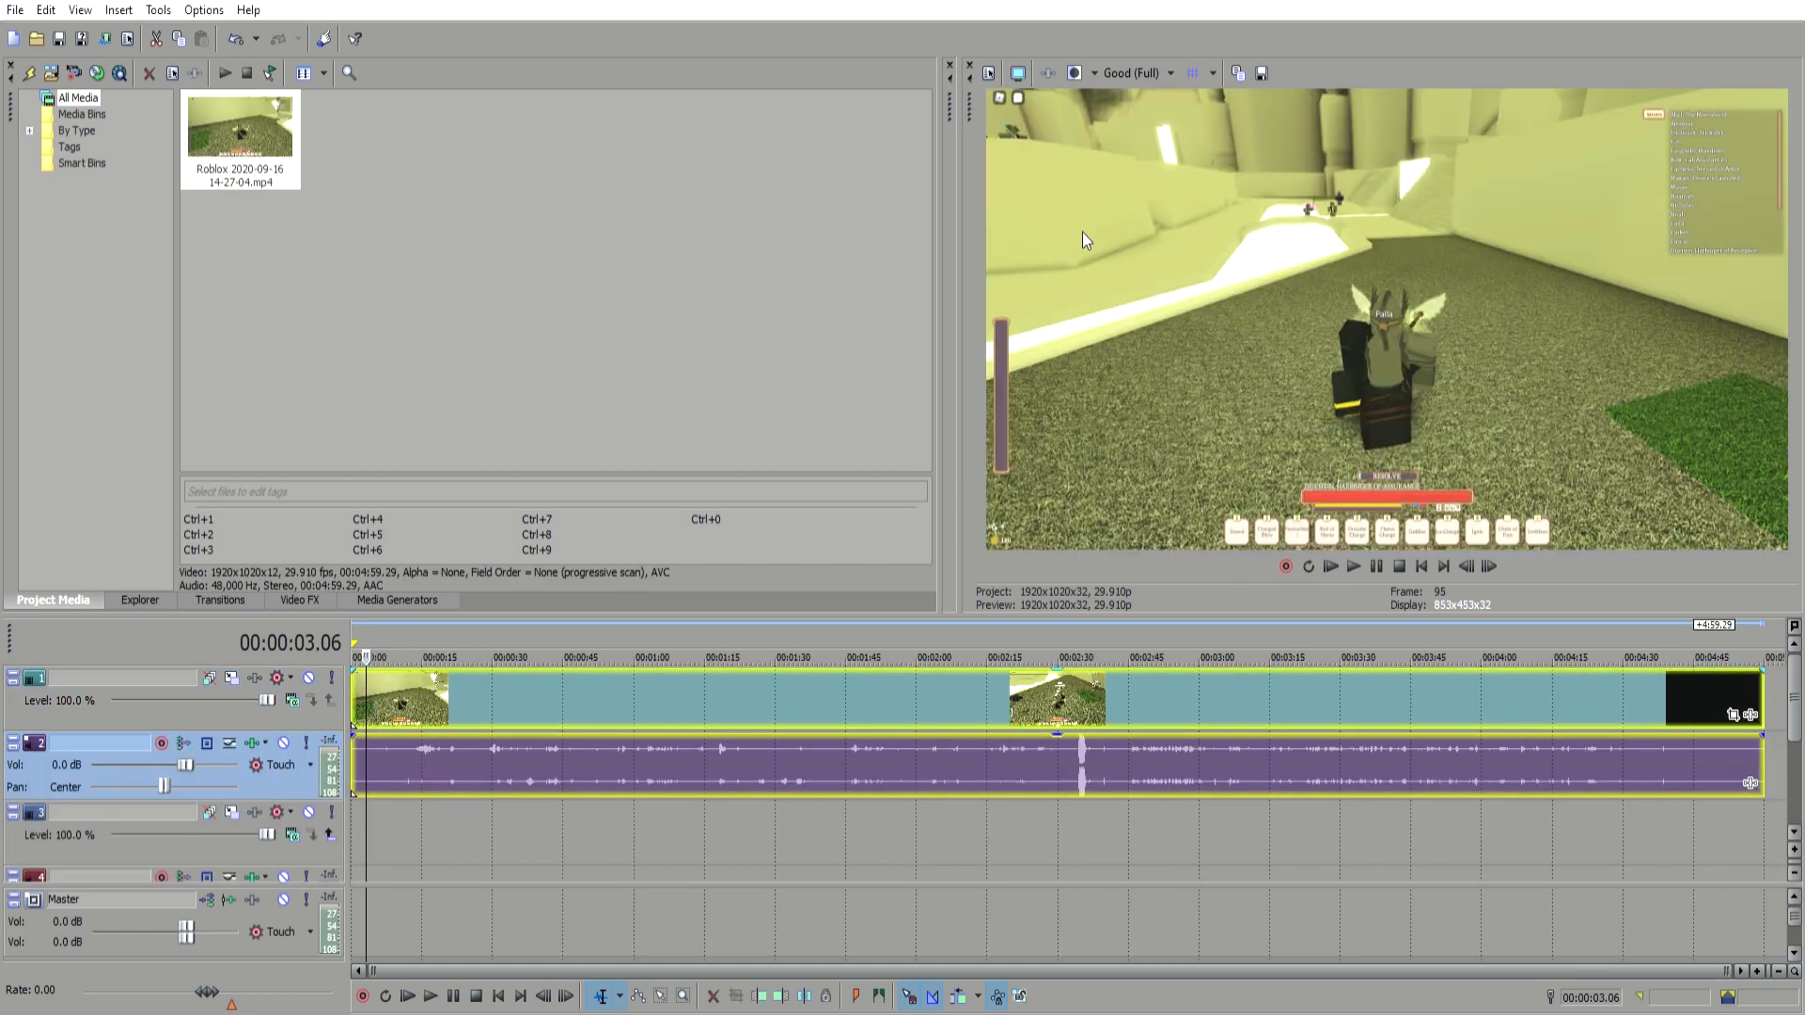
{"action": "left_click", "coordinate": [568, 708]}
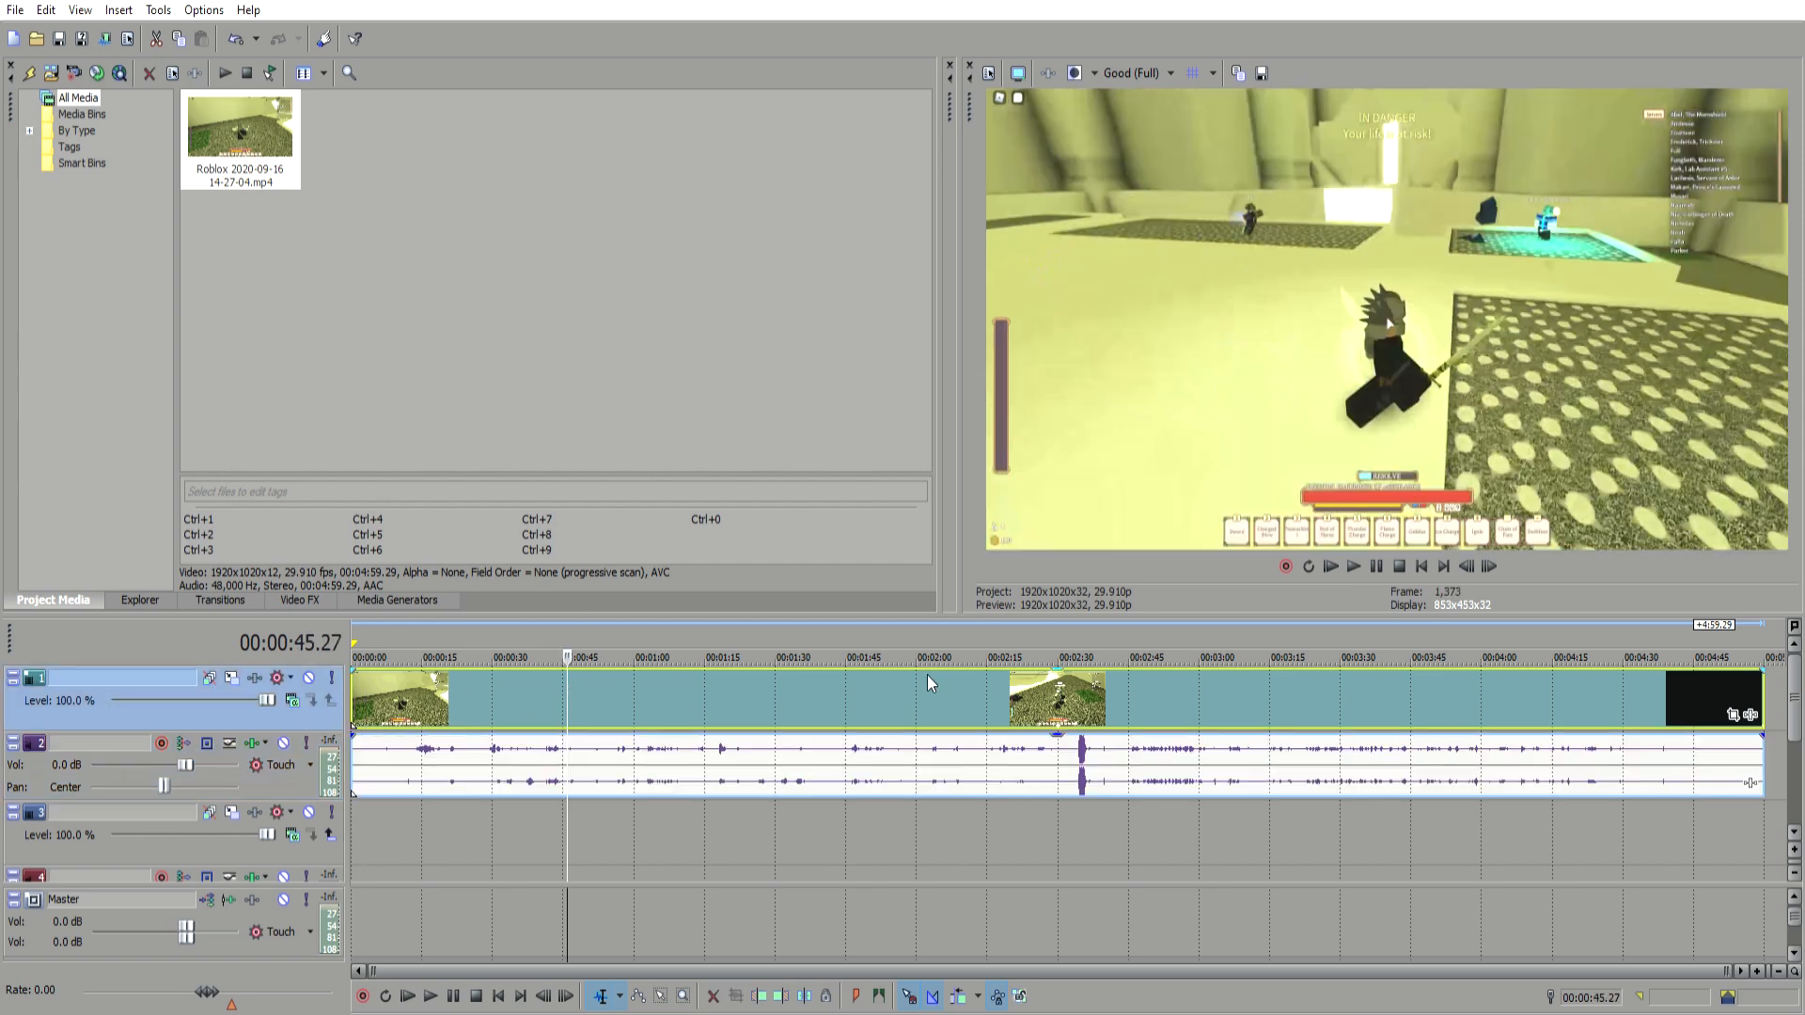
{"action": "left_click", "coordinate": [930, 687]}
{"action": "left_click", "coordinate": [1274, 709]}
{"action": "left_click", "coordinate": [519, 750]}
{"action": "left_click", "coordinate": [604, 758]}
{"action": "left_click", "coordinate": [943, 760]}
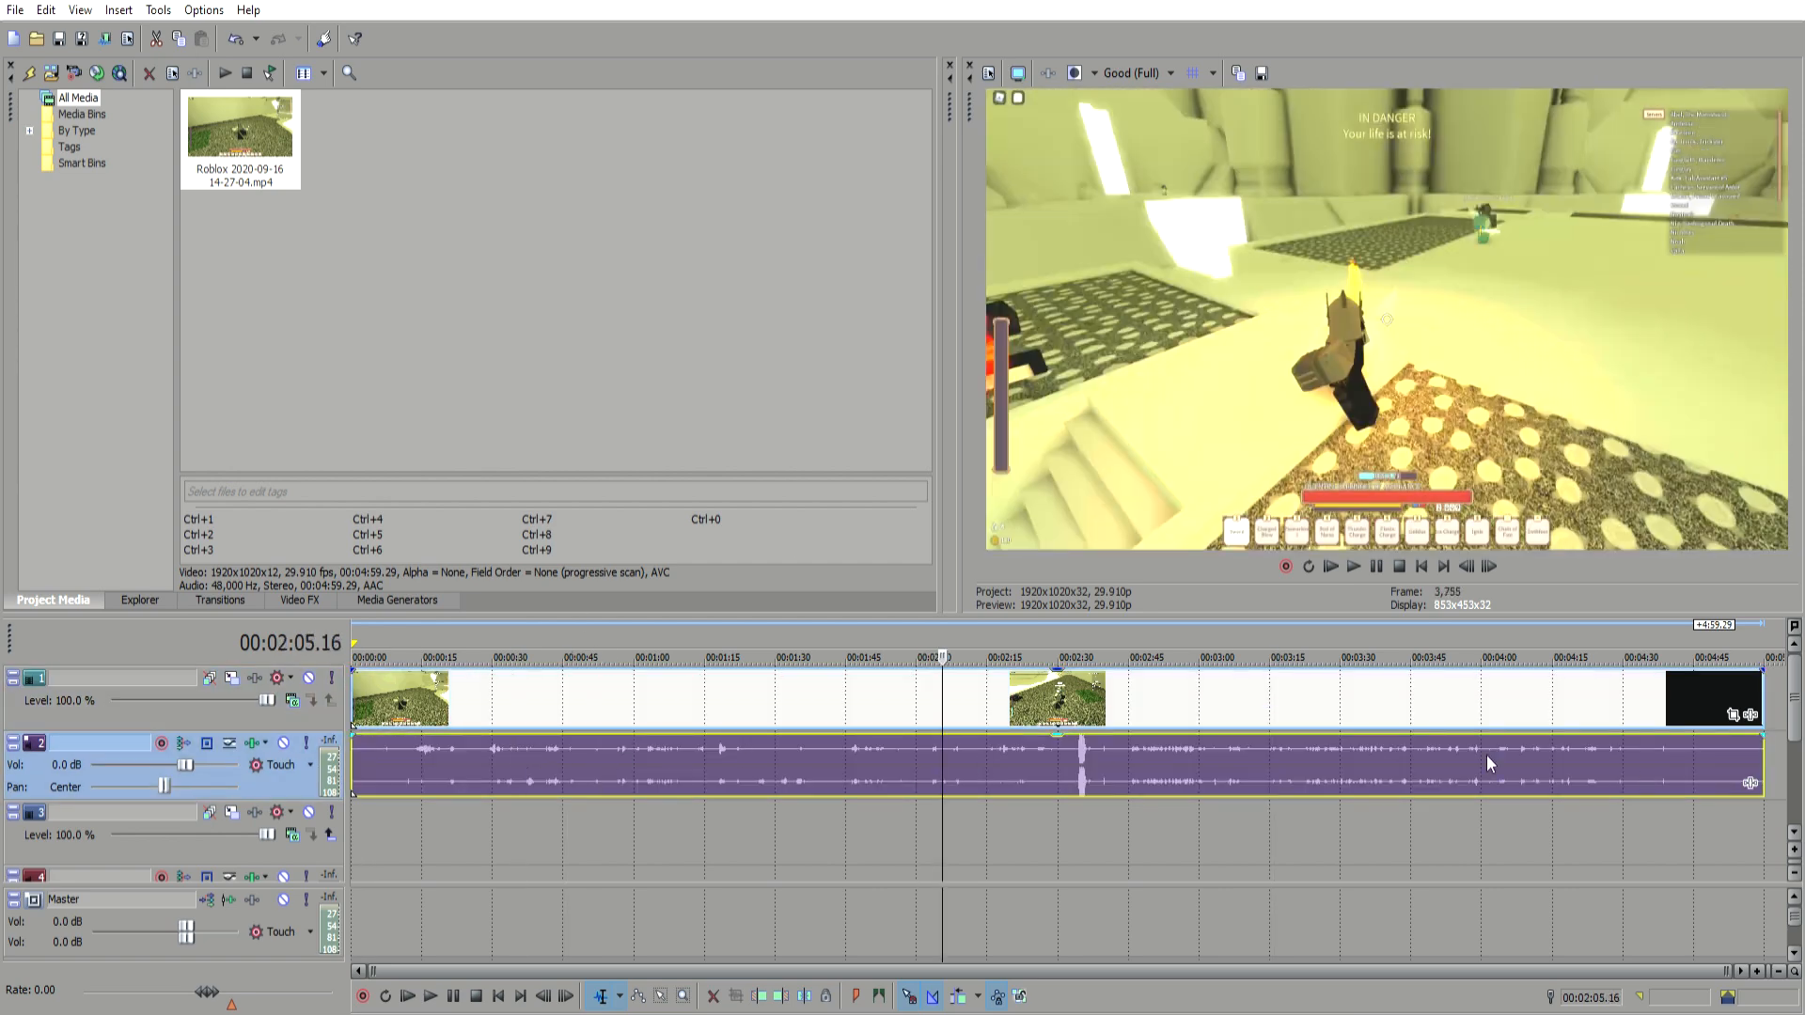
{"action": "mouse_move", "coordinate": [1798, 697]}
{"action": "left_mouse_down"}
{"action": "mouse_move", "coordinate": [1796, 754]}
{"action": "mouse_move", "coordinate": [1796, 698]}
{"action": "left_mouse_up"}
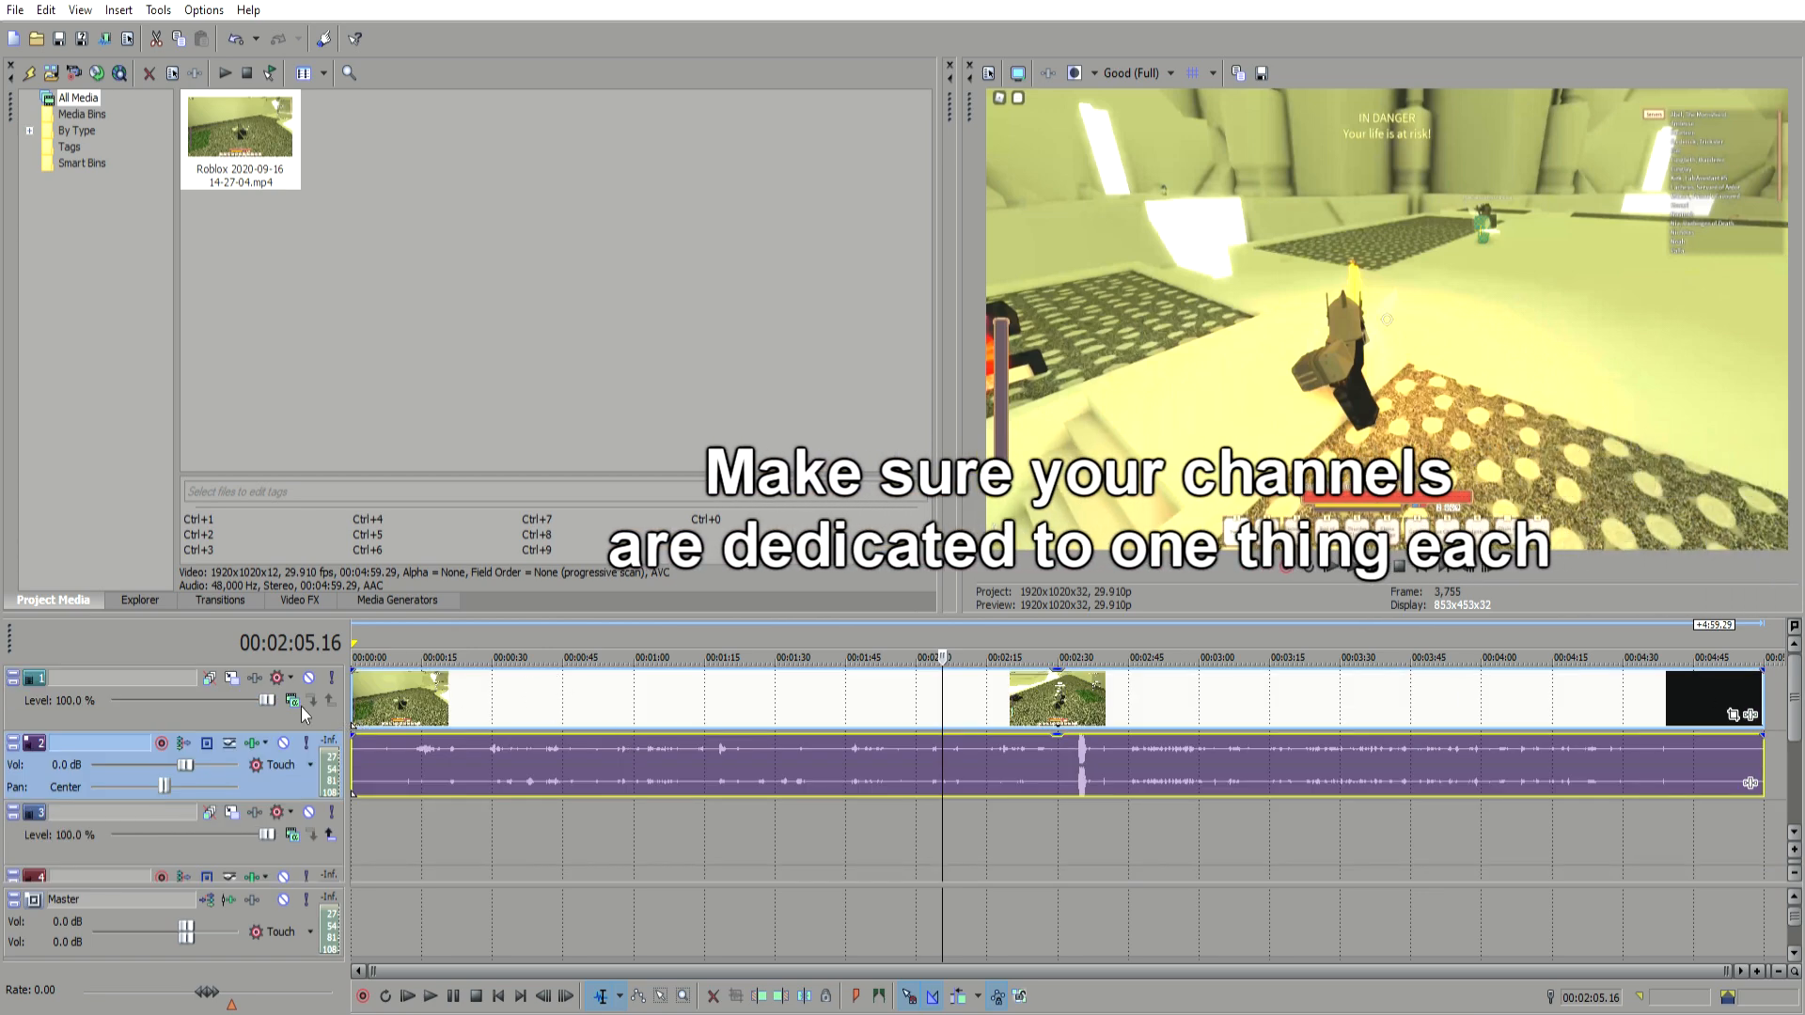
{"action": "left_click", "coordinate": [498, 691]}
{"action": "left_click", "coordinate": [659, 684]}
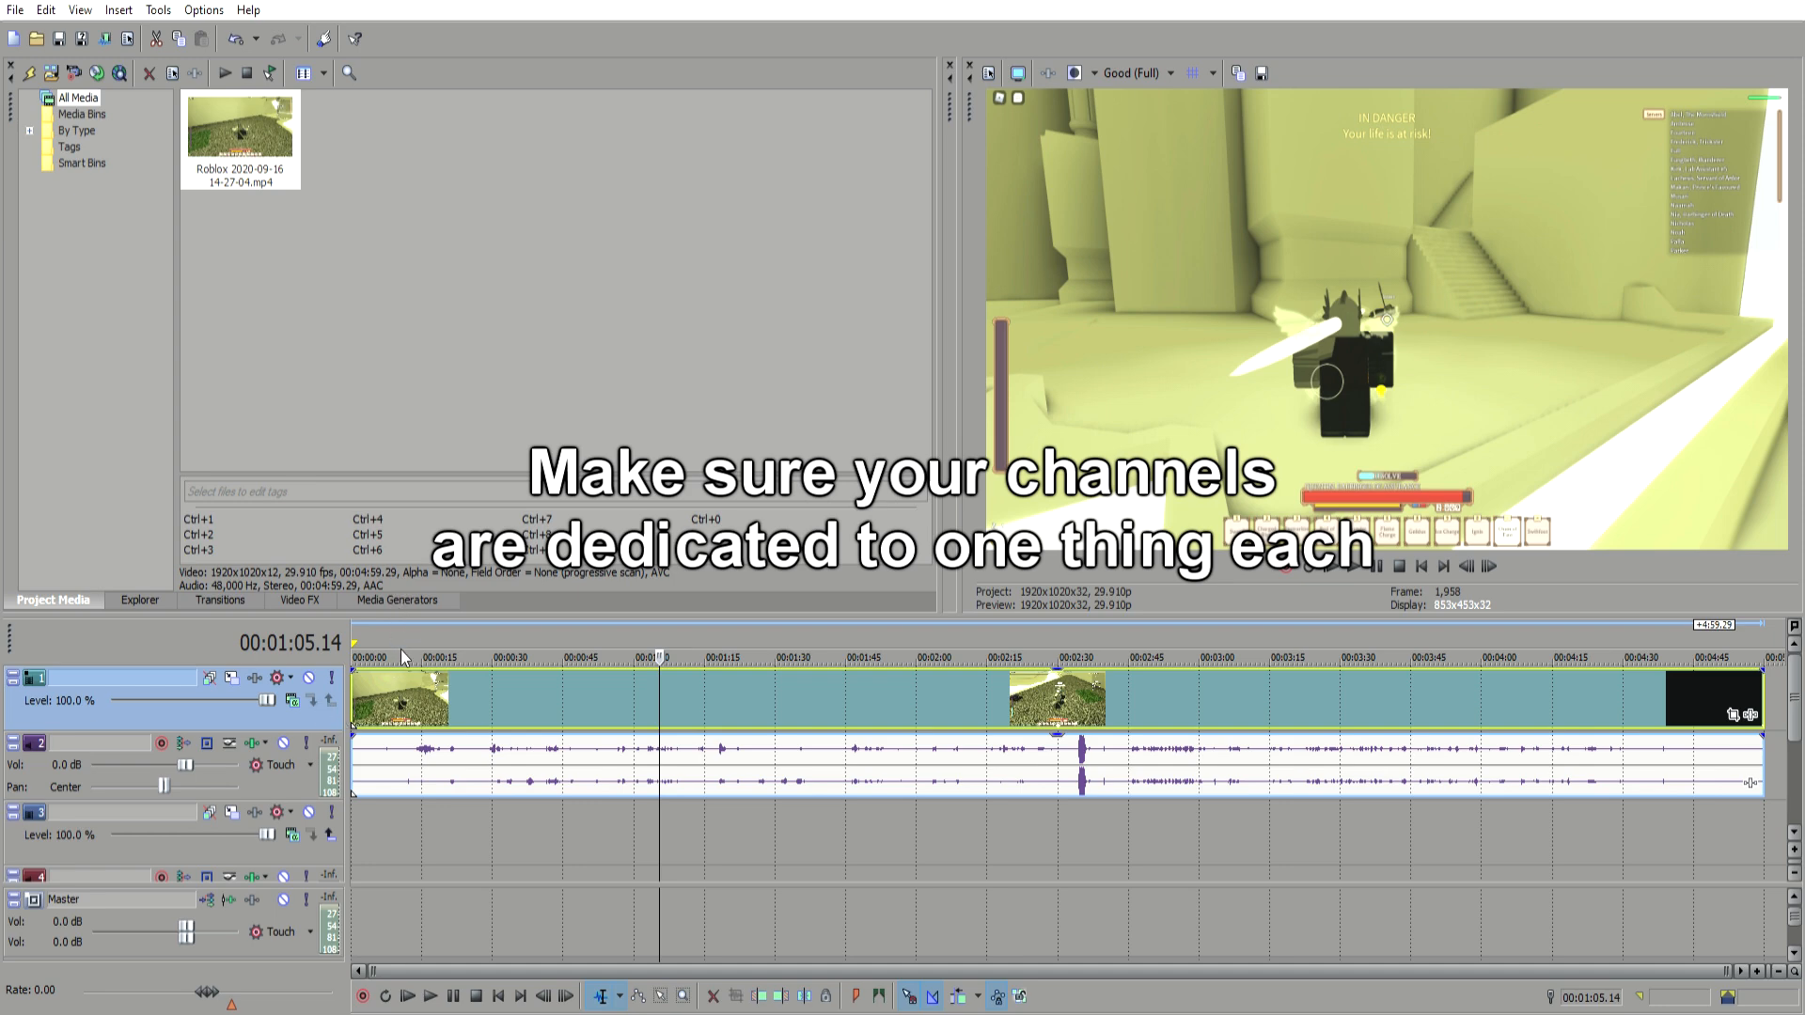
Step: Insert a new empty video track above the gameplay recording's track
{"action": "key", "text": "ctrl+shift+q"}
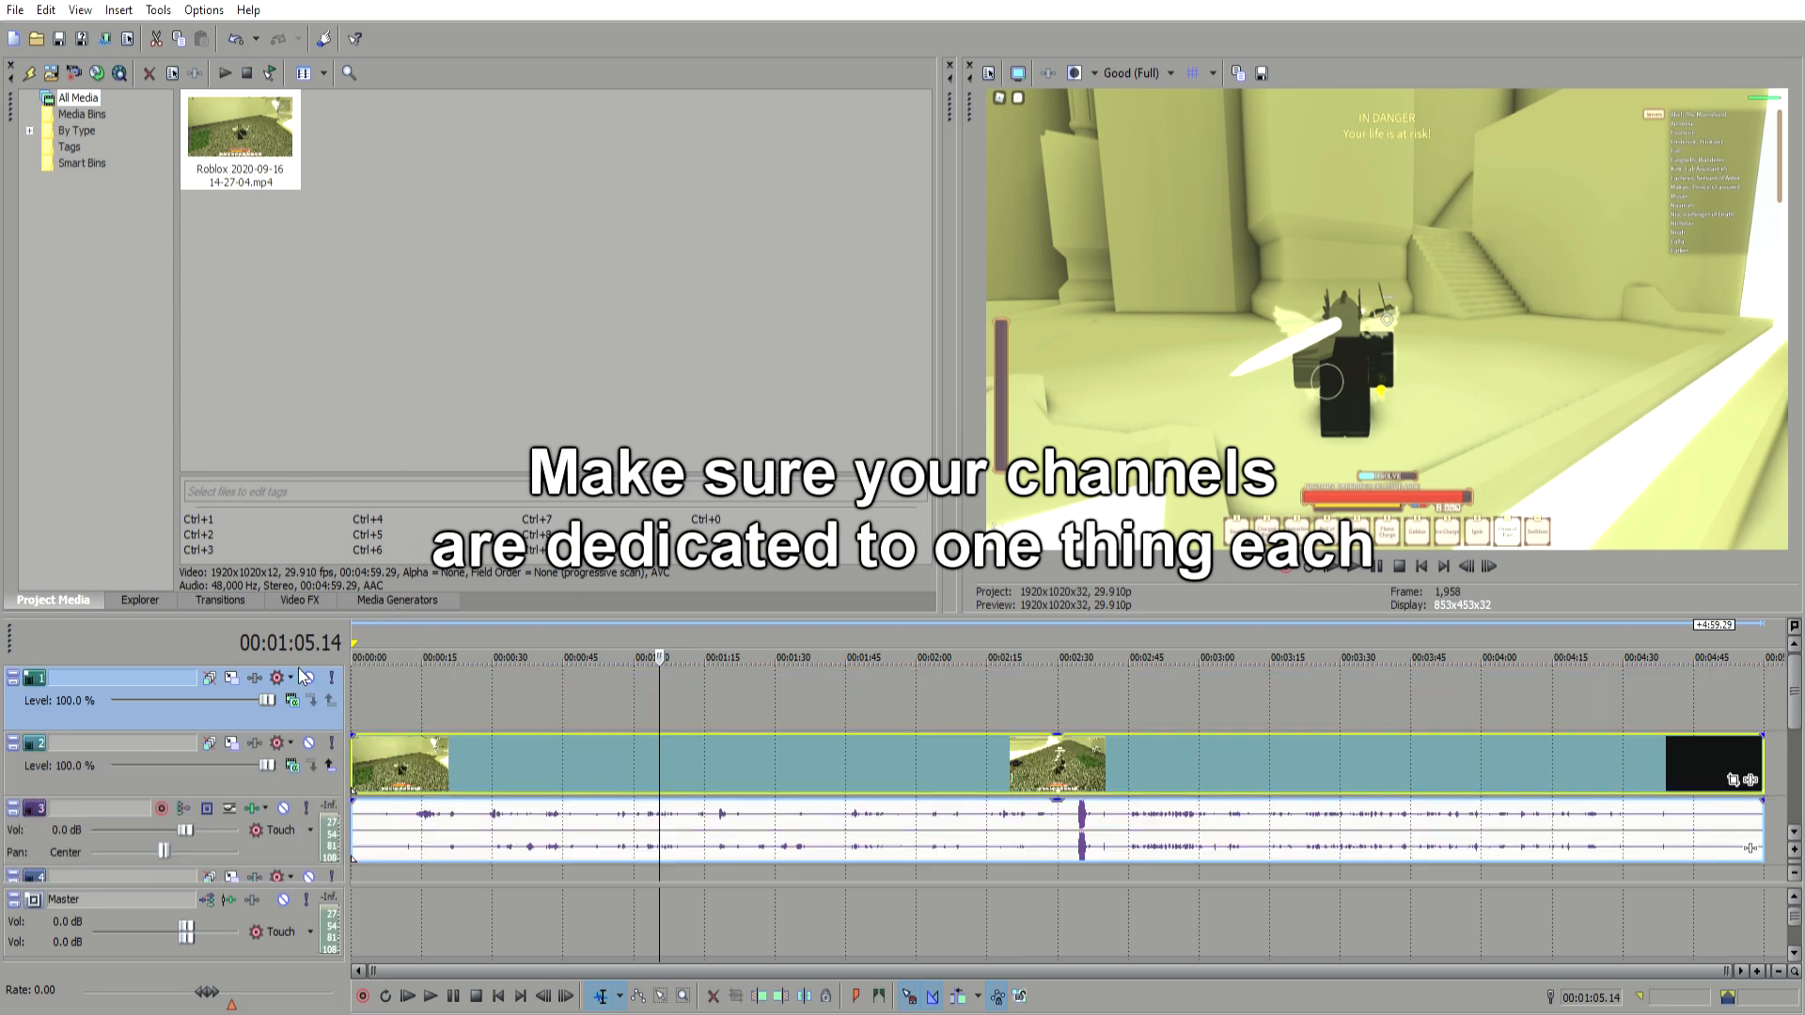
{"action": "left_click", "coordinate": [403, 686]}
{"action": "left_click", "coordinate": [354, 677]}
{"action": "double_click", "coordinate": [348, 675]}
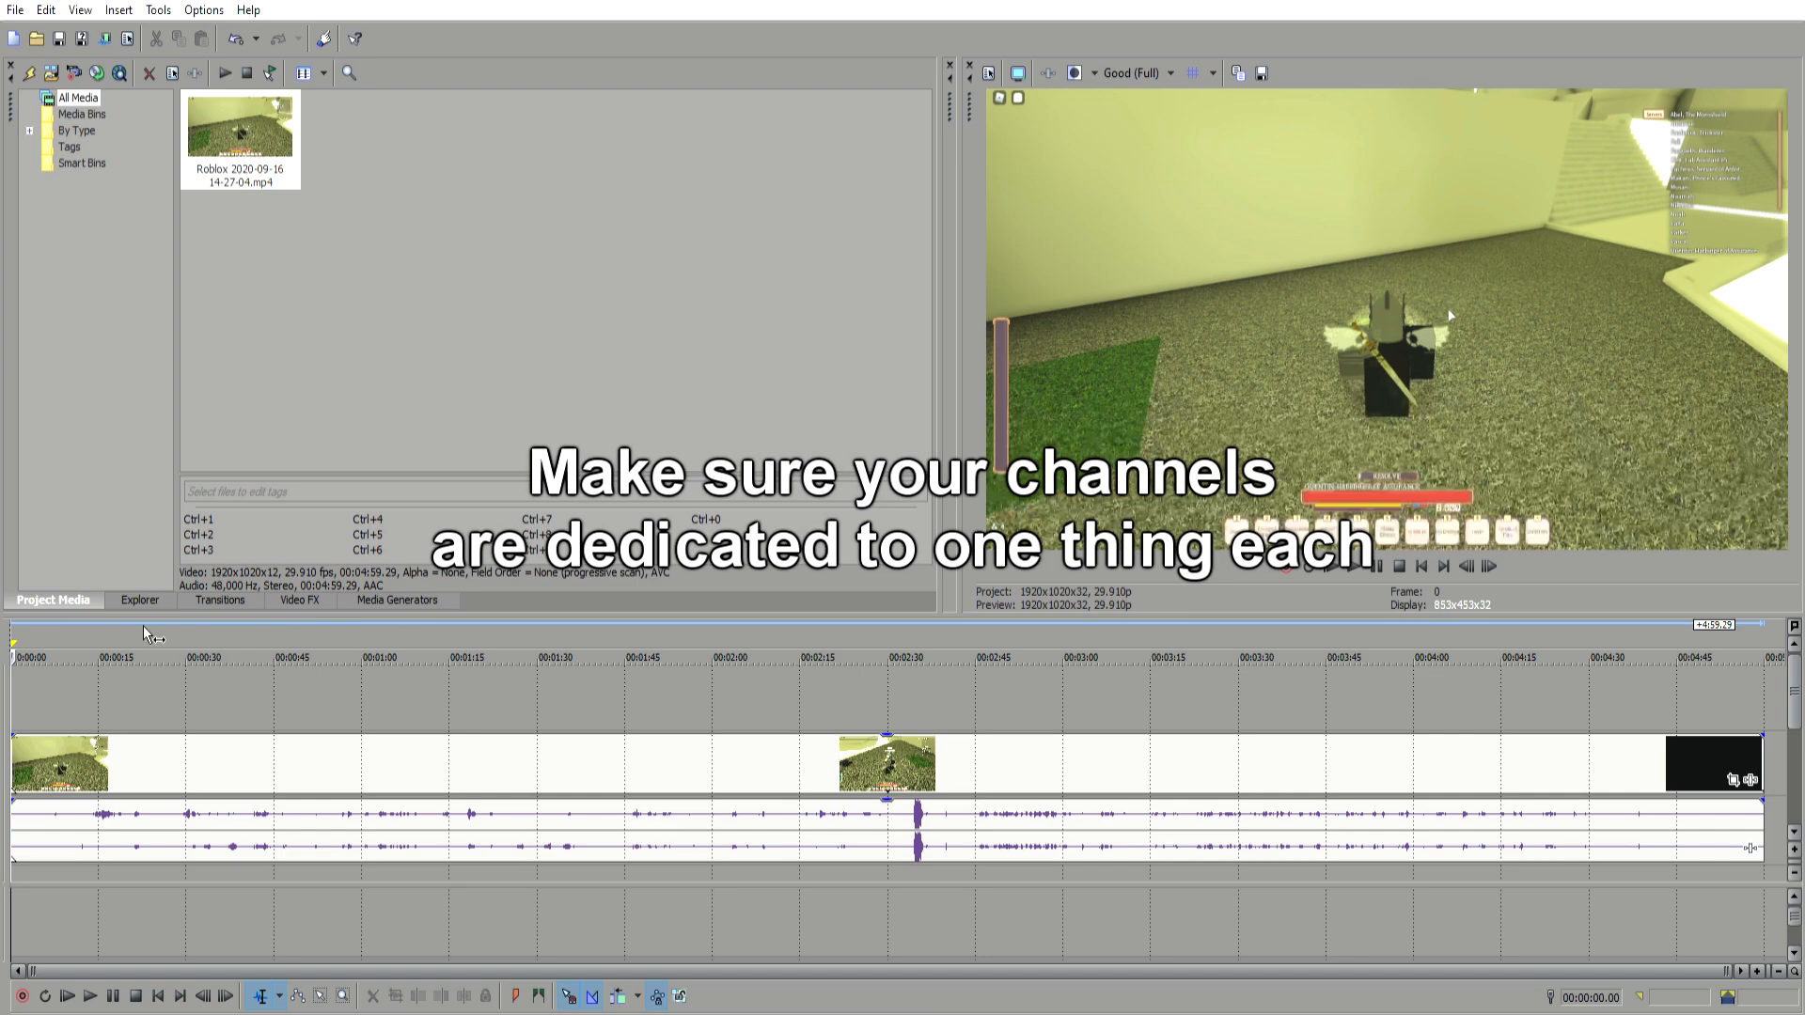
{"action": "double_click", "coordinate": [11, 671]}
Step: Add a Default Text event from the (Legacy) Text media generator to the empty top video track at the start
{"action": "left_click", "coordinate": [397, 600]}
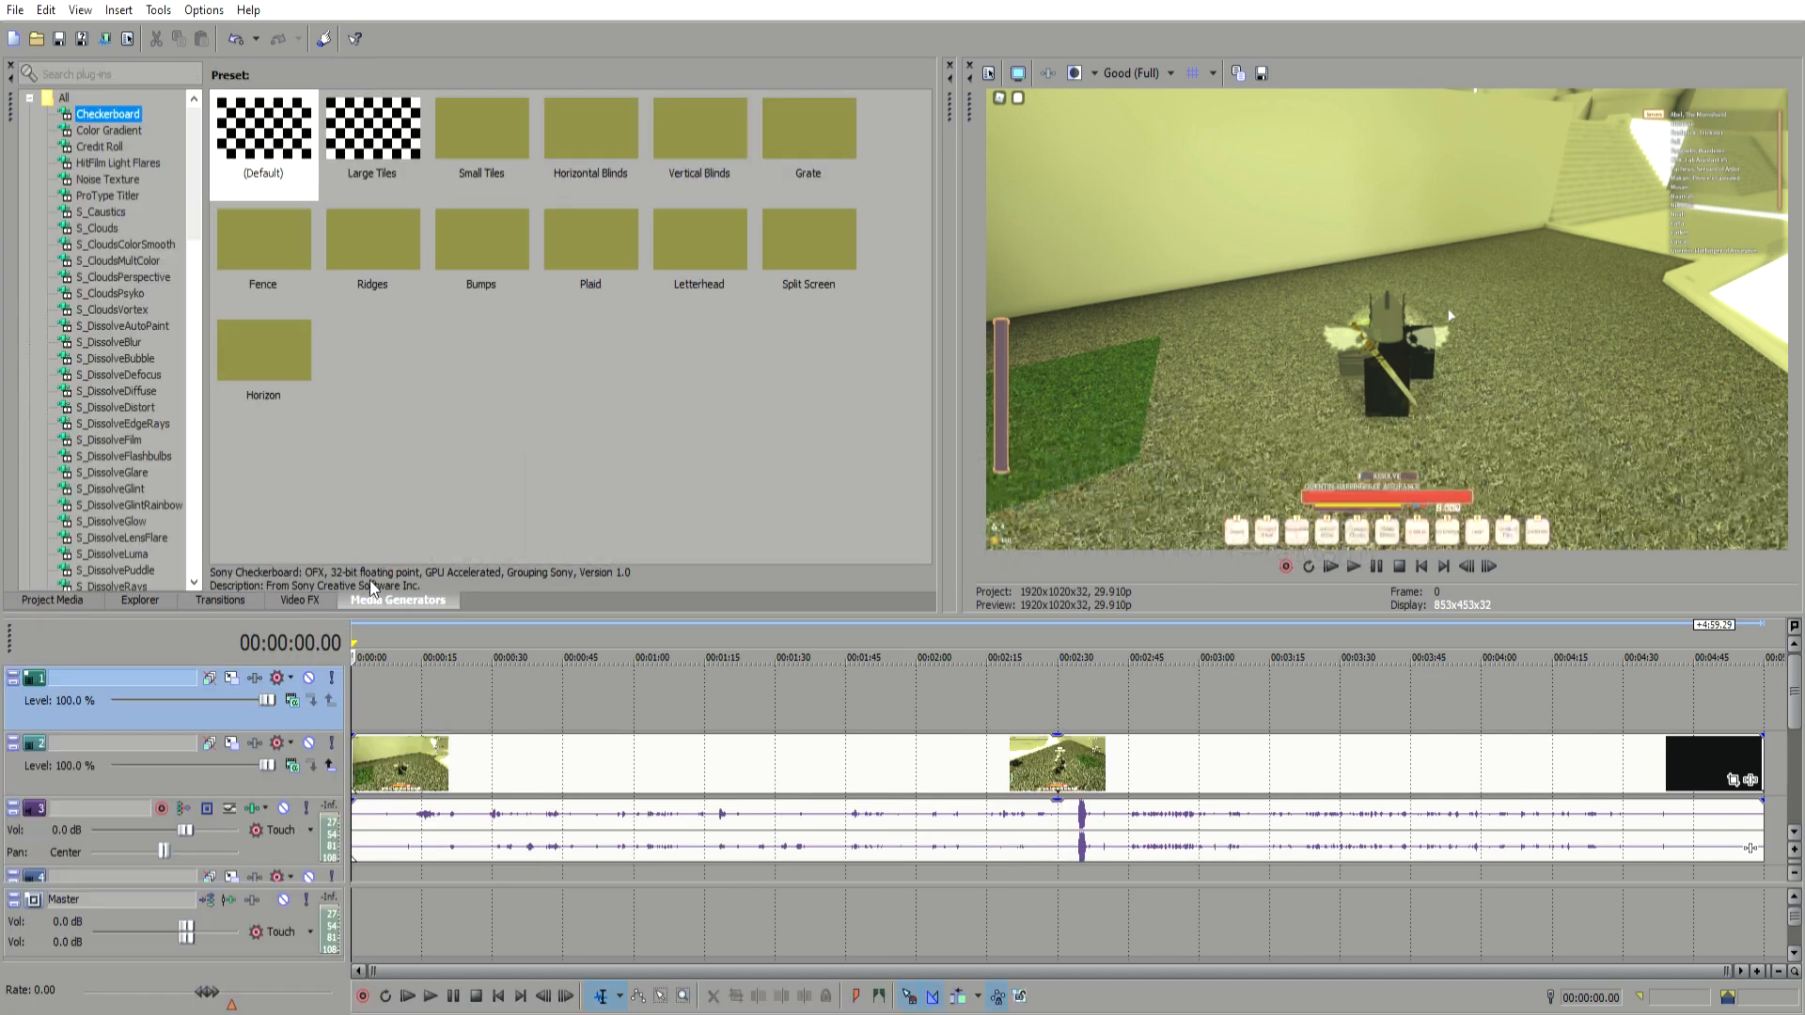
{"action": "scroll", "coordinate": [100, 463], "scroll_direction": "down", "scroll_amount": 7}
{"action": "left_click_drag", "start_coordinate": [195, 231], "coordinate": [207, 484]}
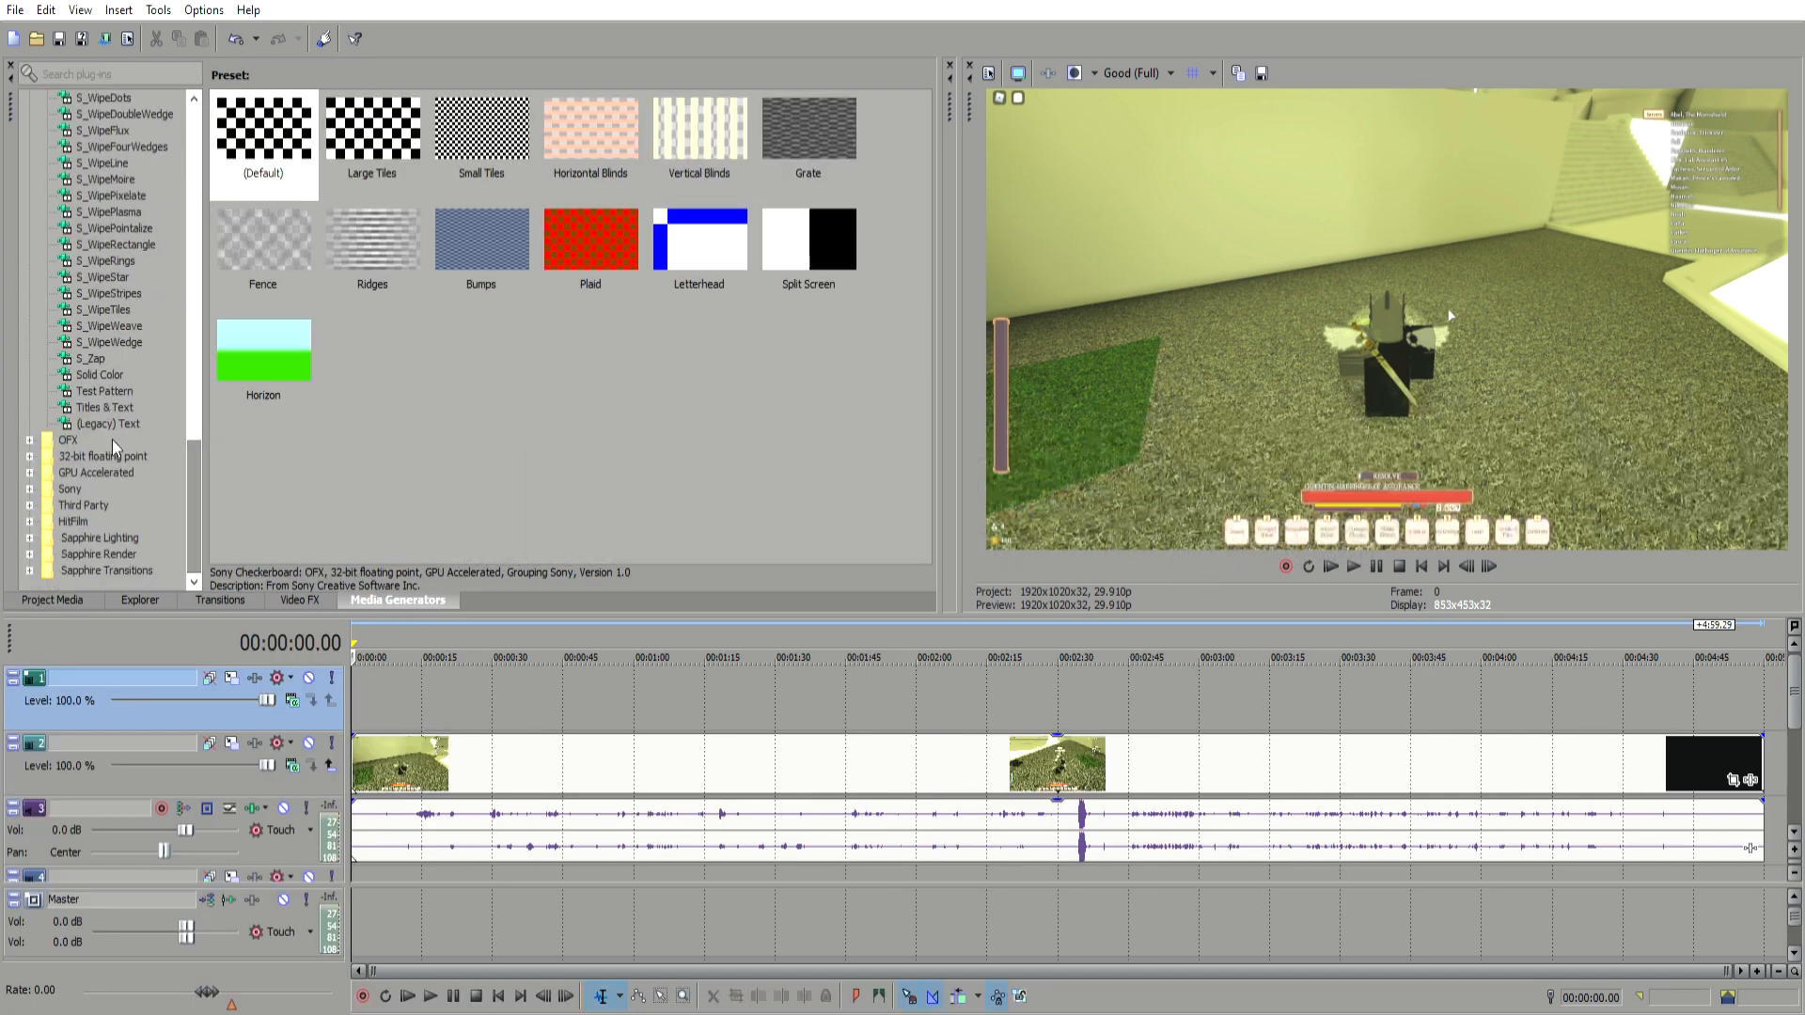
{"action": "left_click", "coordinate": [111, 425]}
{"action": "left_click_drag", "start_coordinate": [268, 141], "coordinate": [381, 695]}
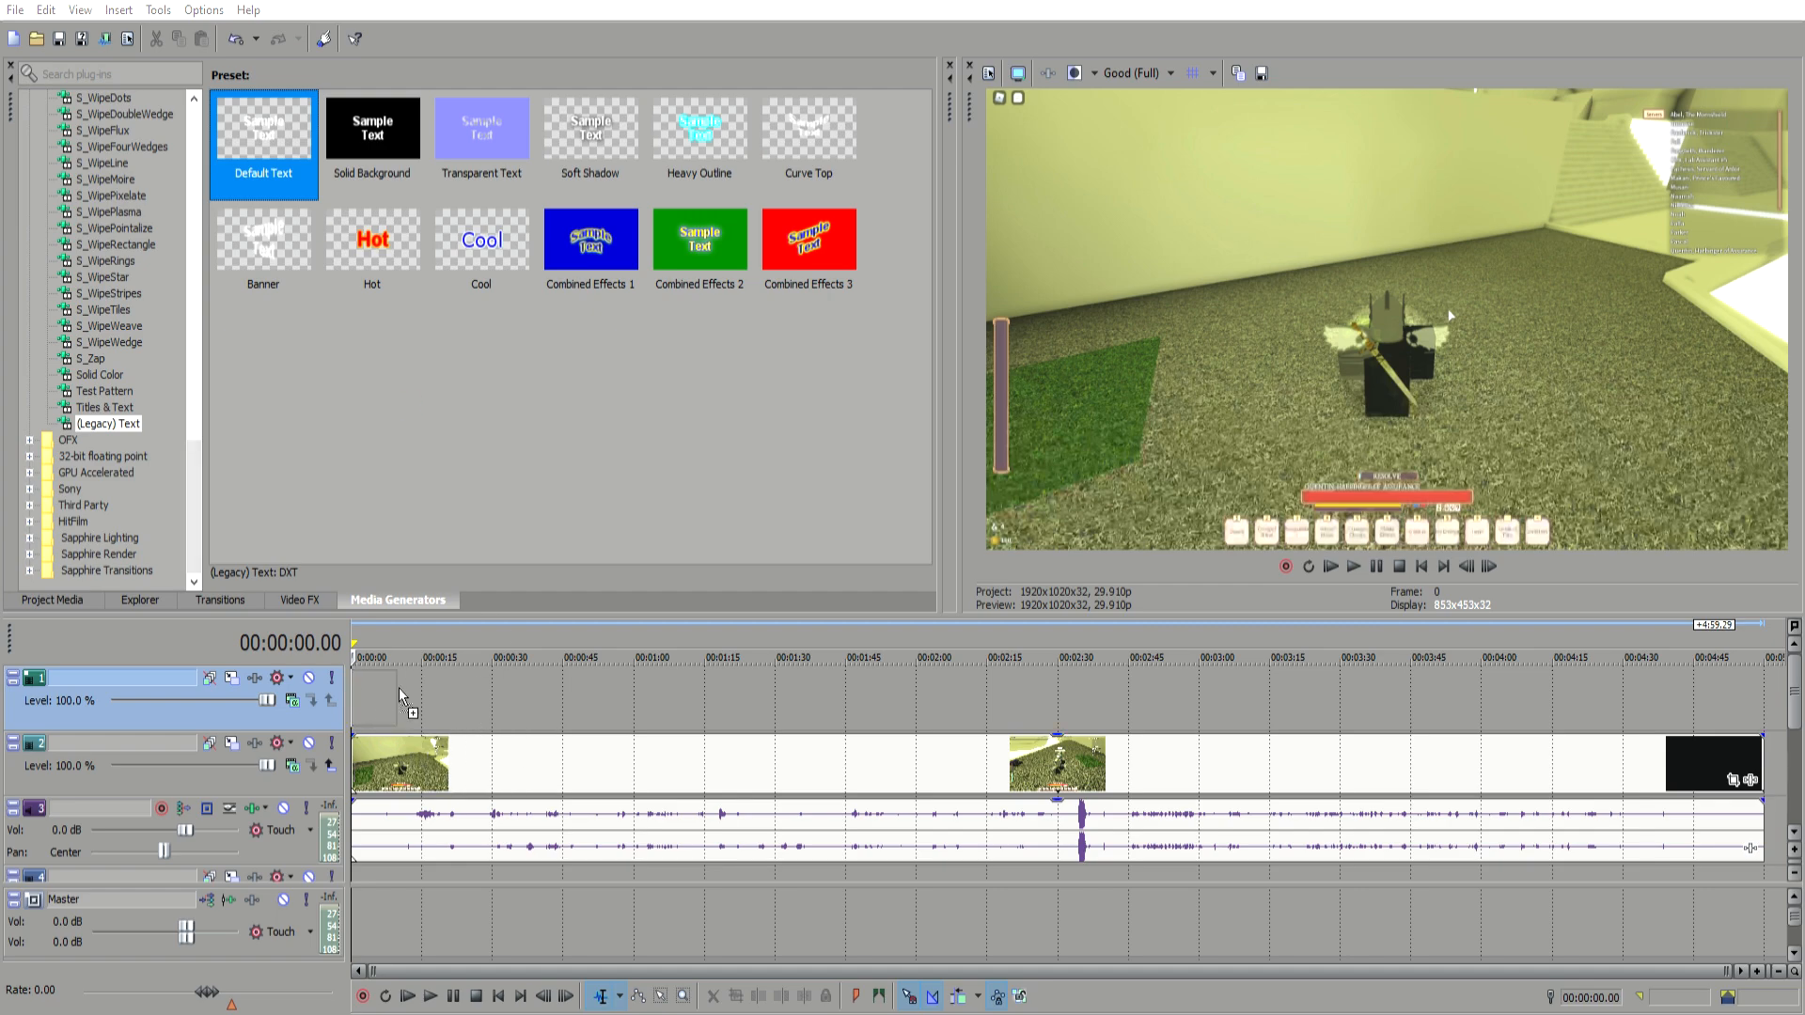
{"action": "left_click", "coordinate": [366, 669]}
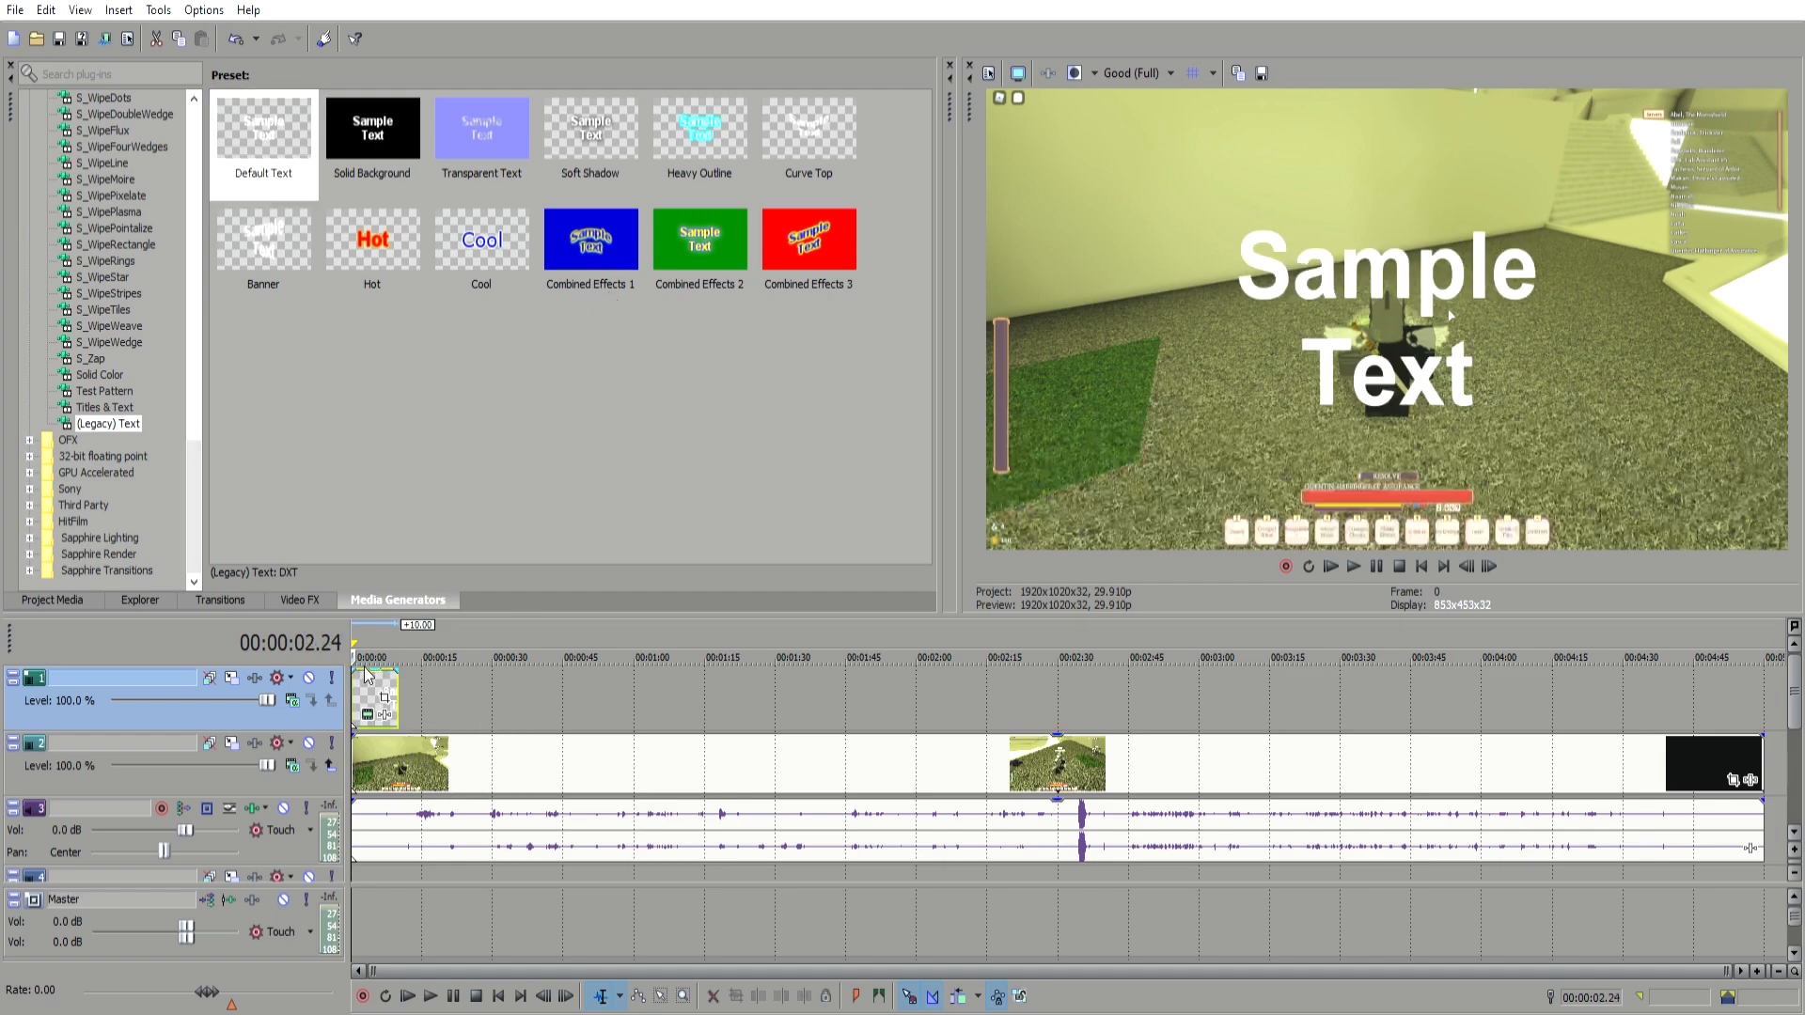
Step: Insert another empty video track at the top, above the text track
{"action": "left_click", "coordinate": [774, 658]}
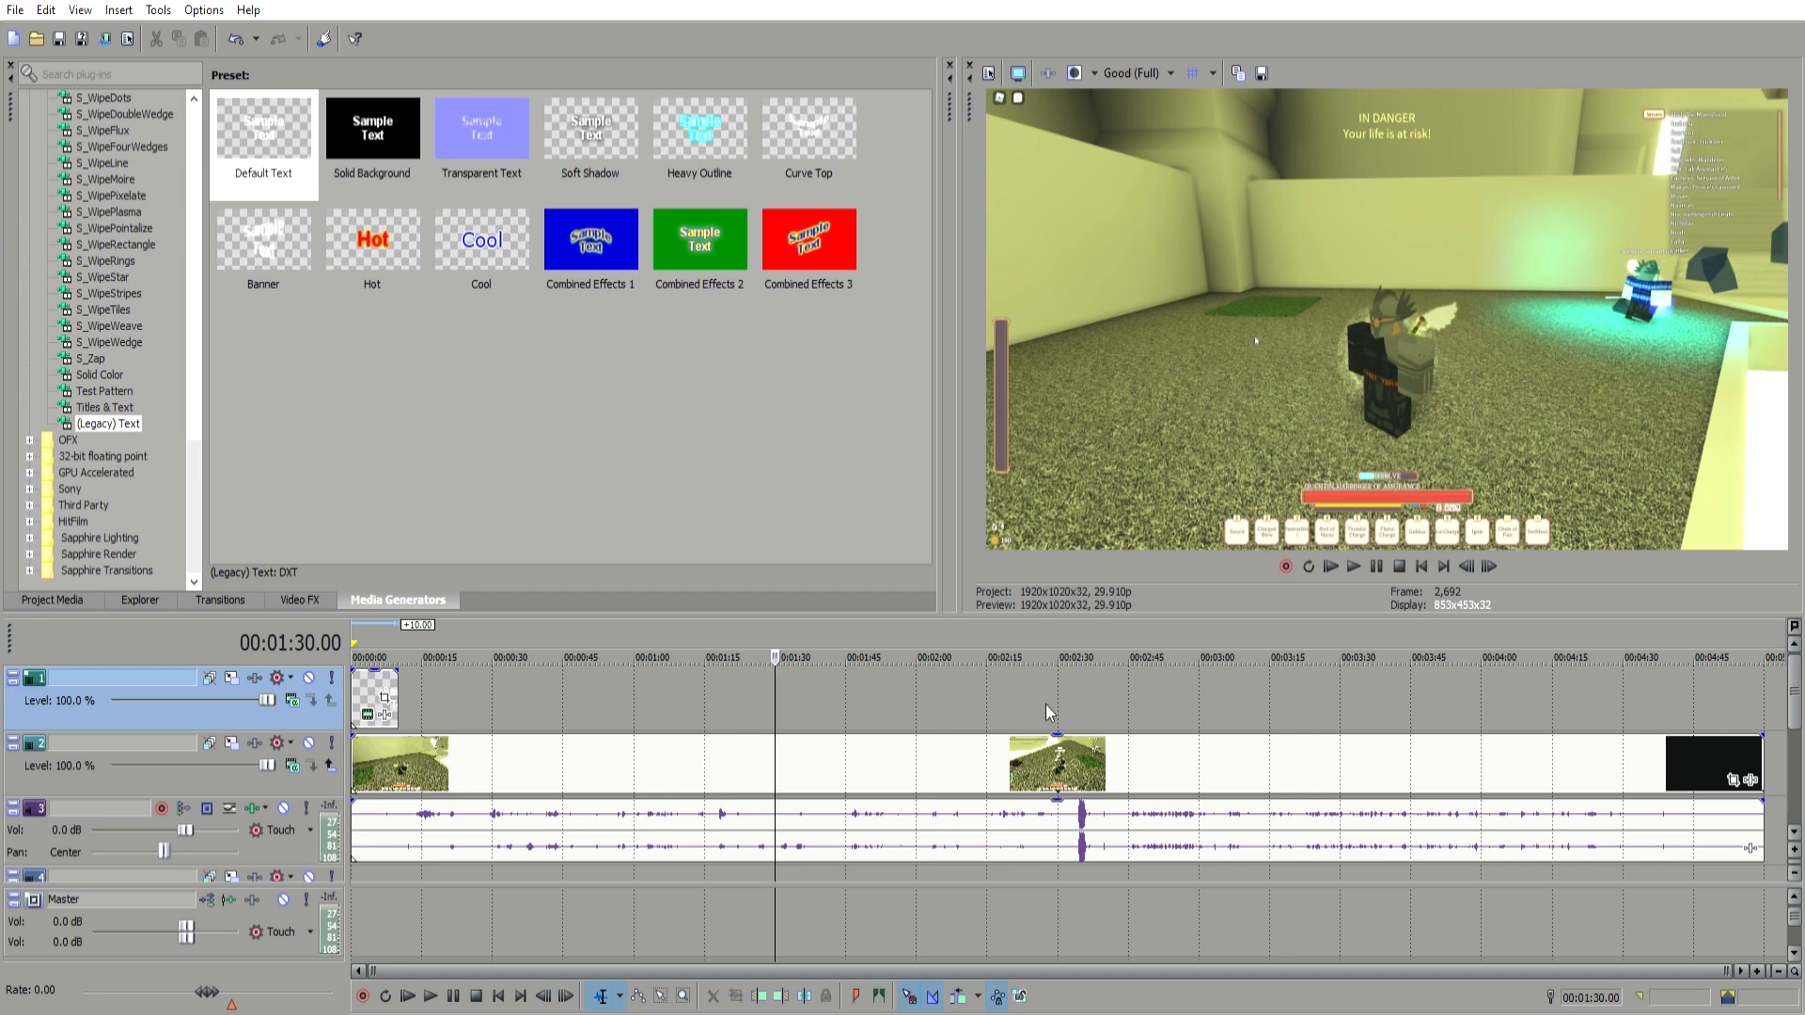
{"action": "left_click", "coordinate": [441, 690]}
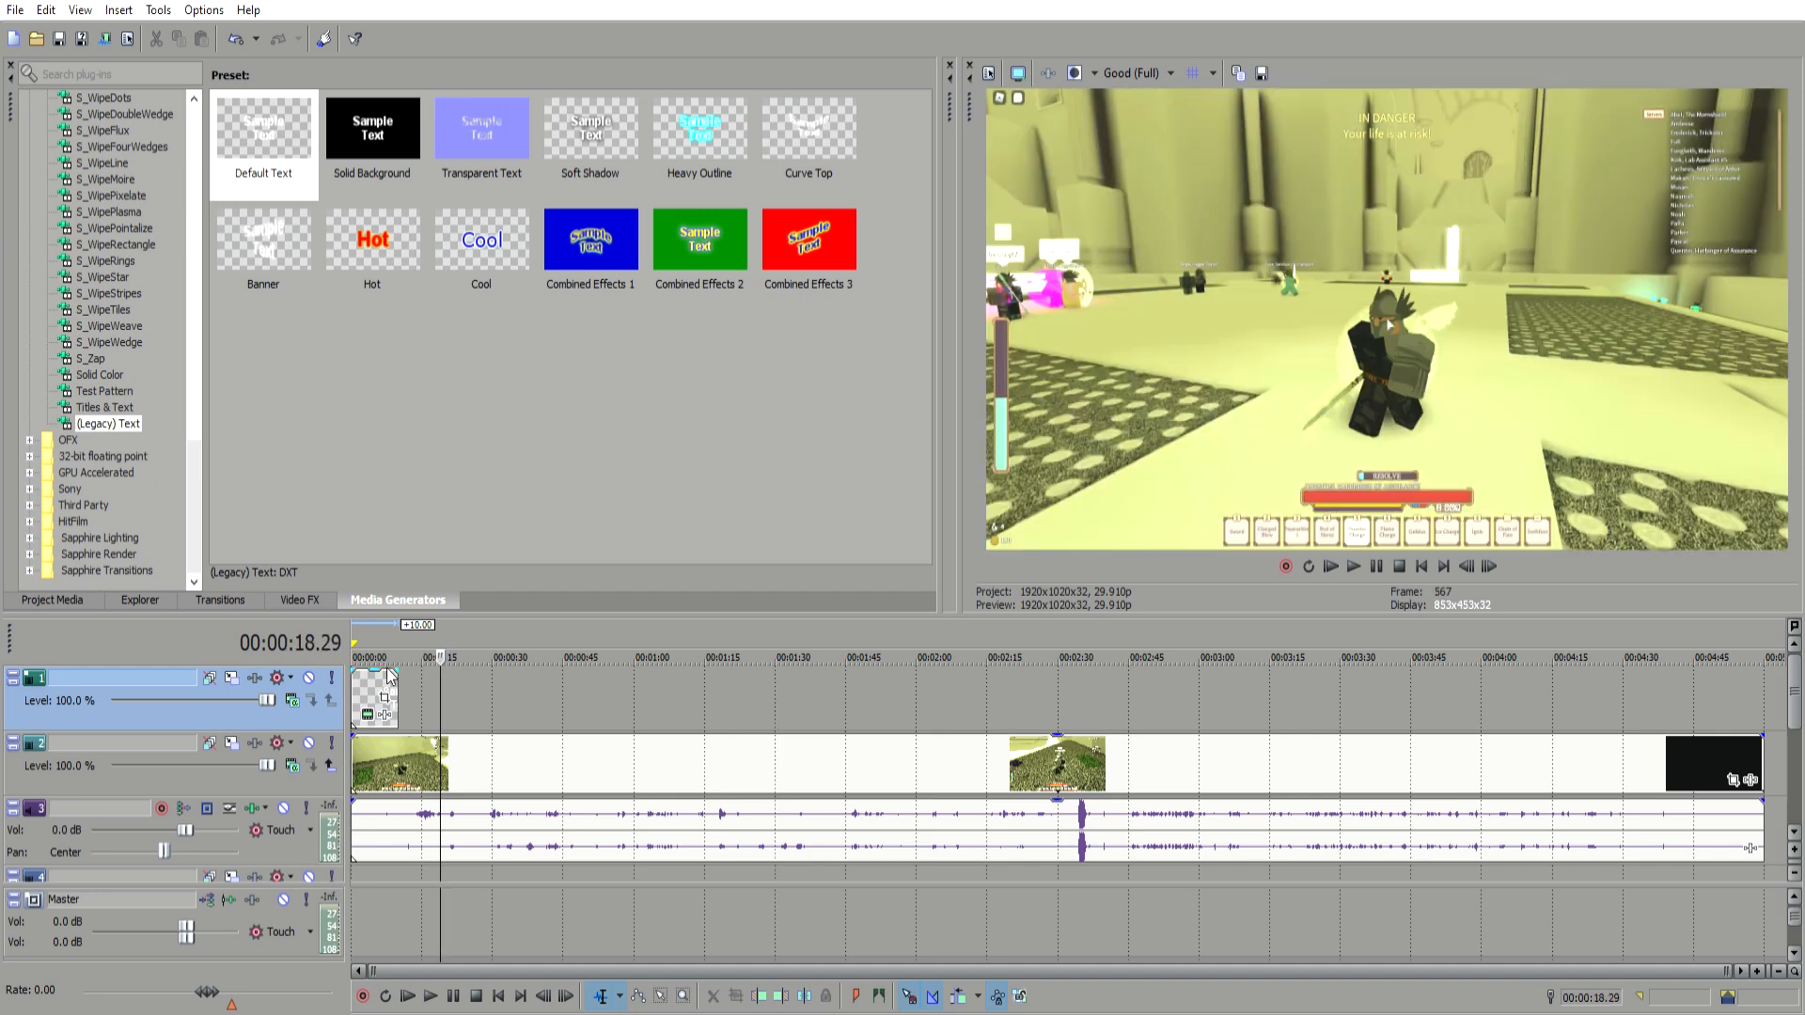
{"action": "left_click", "coordinate": [387, 691]}
{"action": "left_click", "coordinate": [470, 686]}
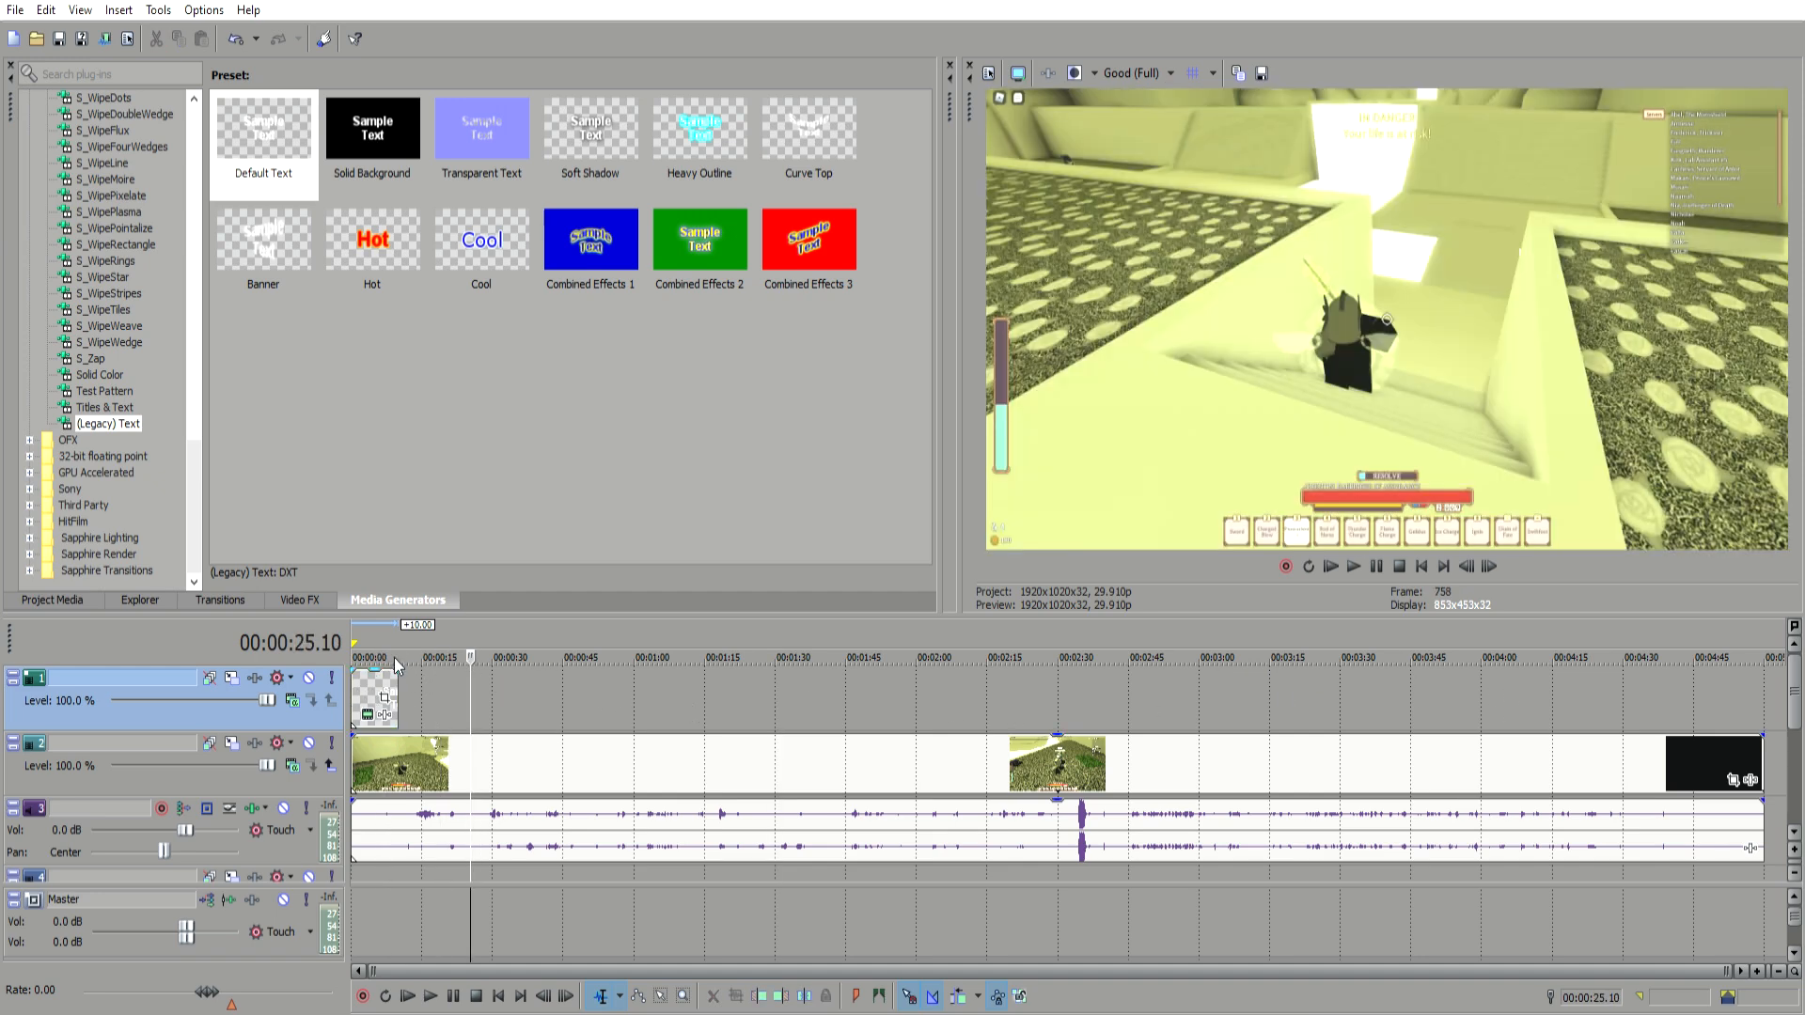
{"action": "key", "text": "ctrl+shift+q"}
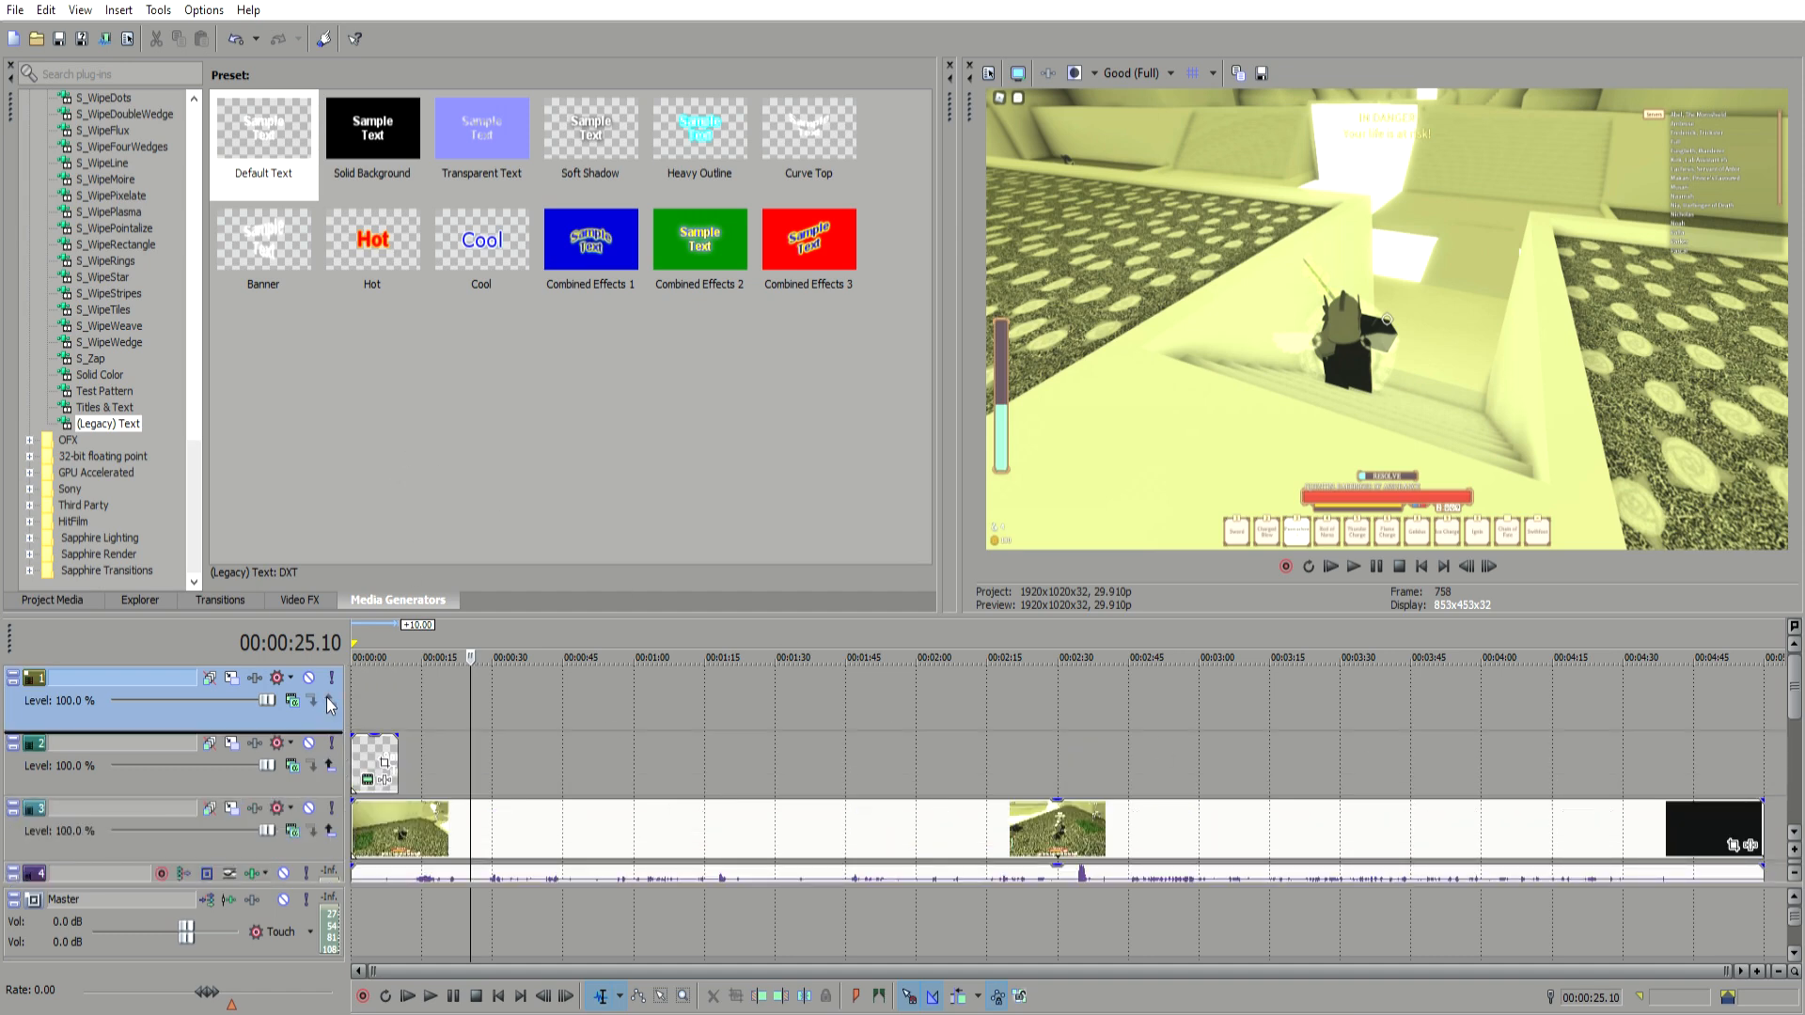
Step: Inspect each track's contents by scrolling through the timeline and selecting its events
{"action": "left_click", "coordinate": [378, 701]}
{"action": "left_click", "coordinate": [612, 703]}
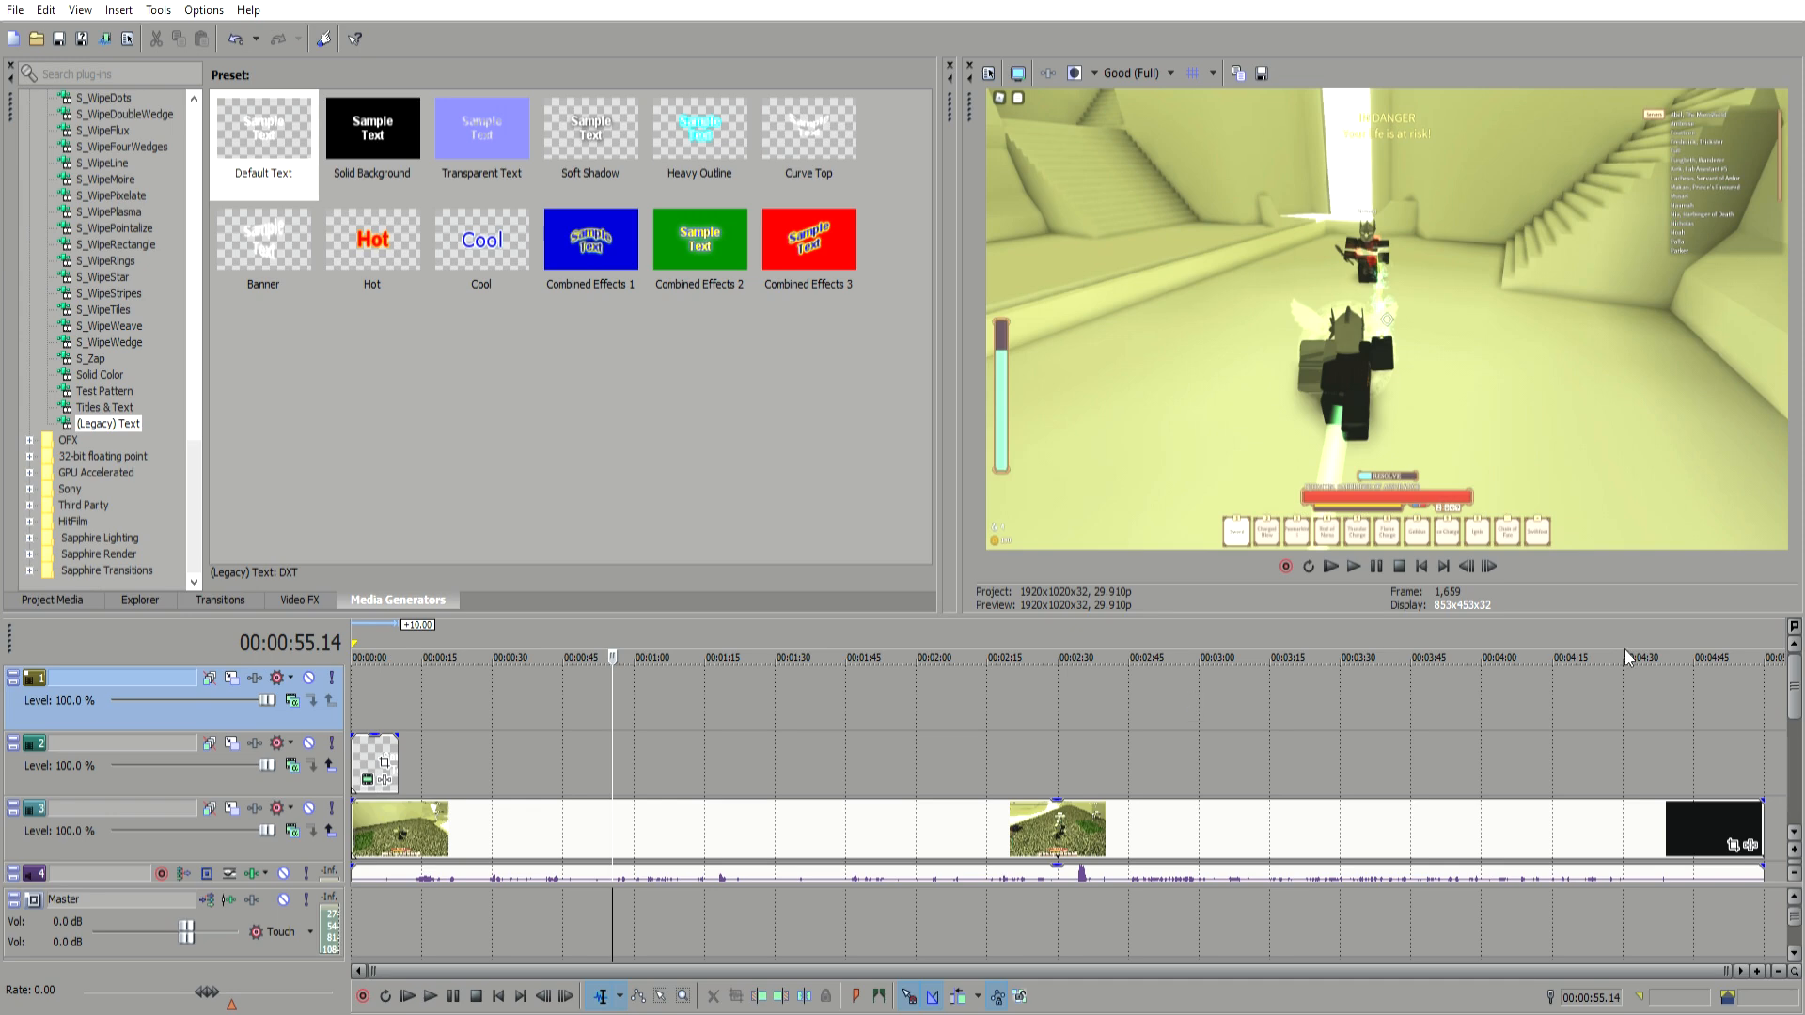
{"action": "double_click", "coordinate": [685, 671]}
{"action": "left_click", "coordinate": [595, 669]}
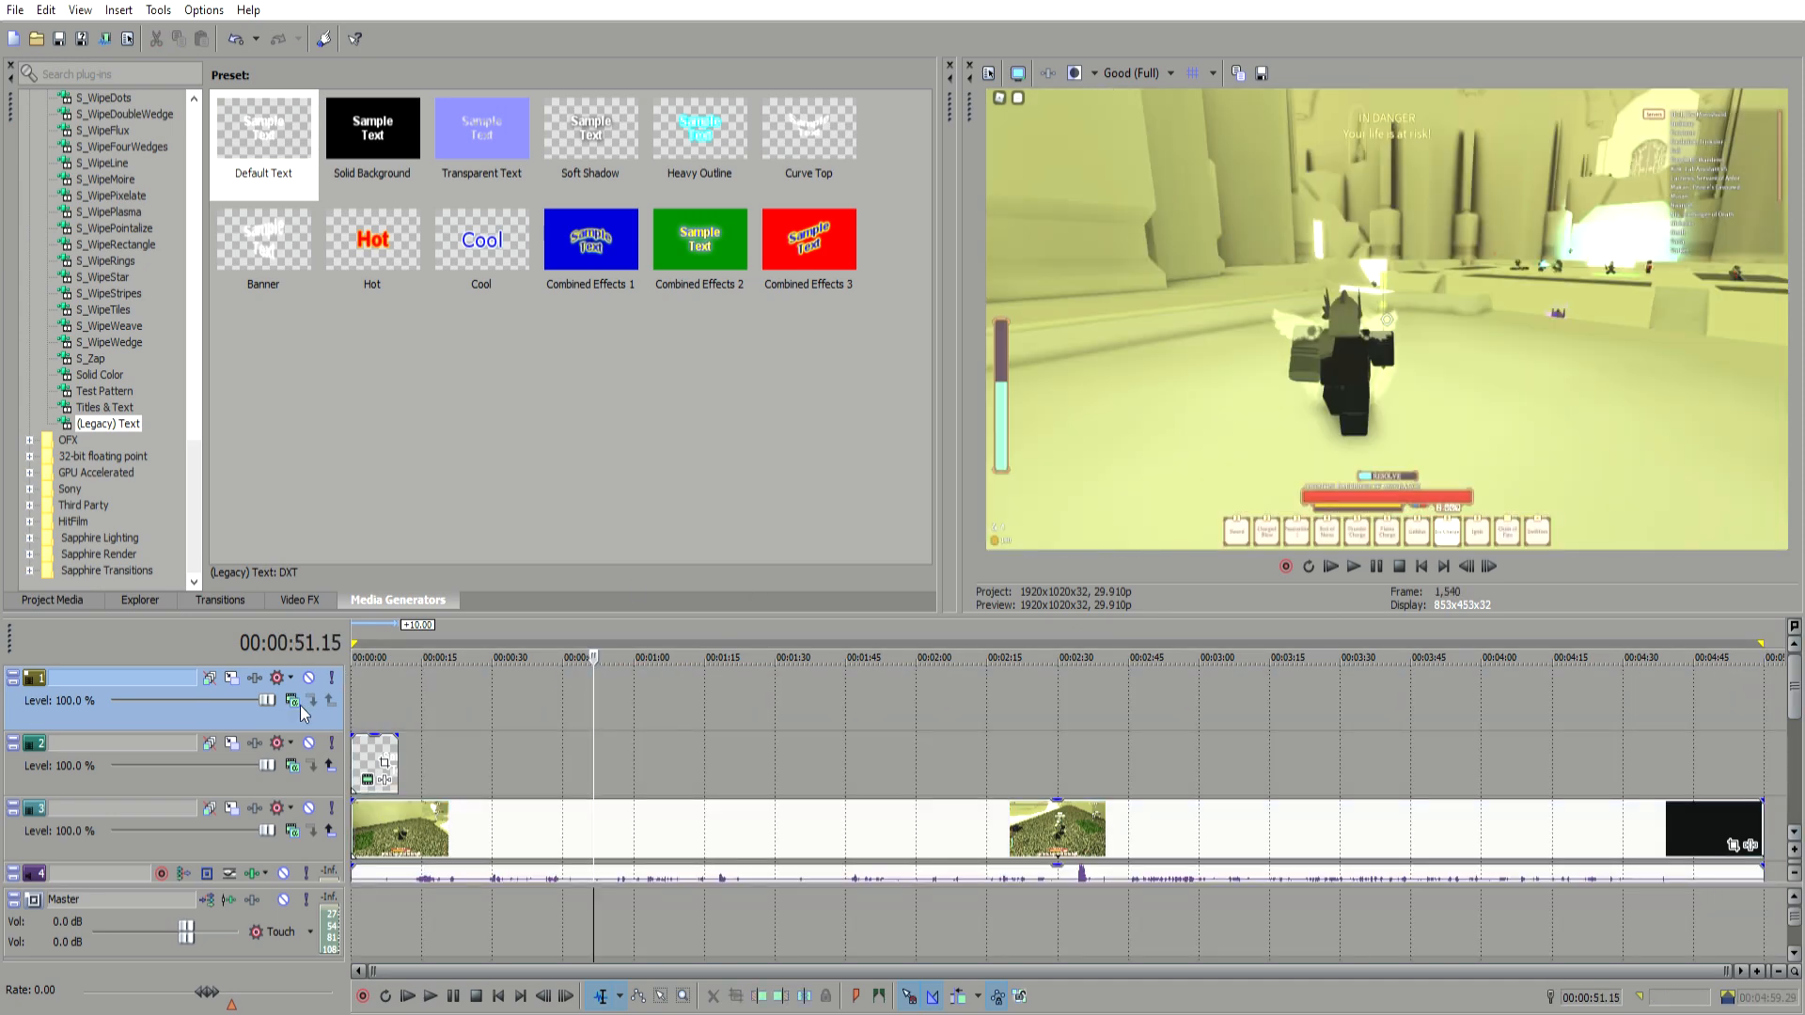
{"action": "left_click", "coordinate": [311, 767]}
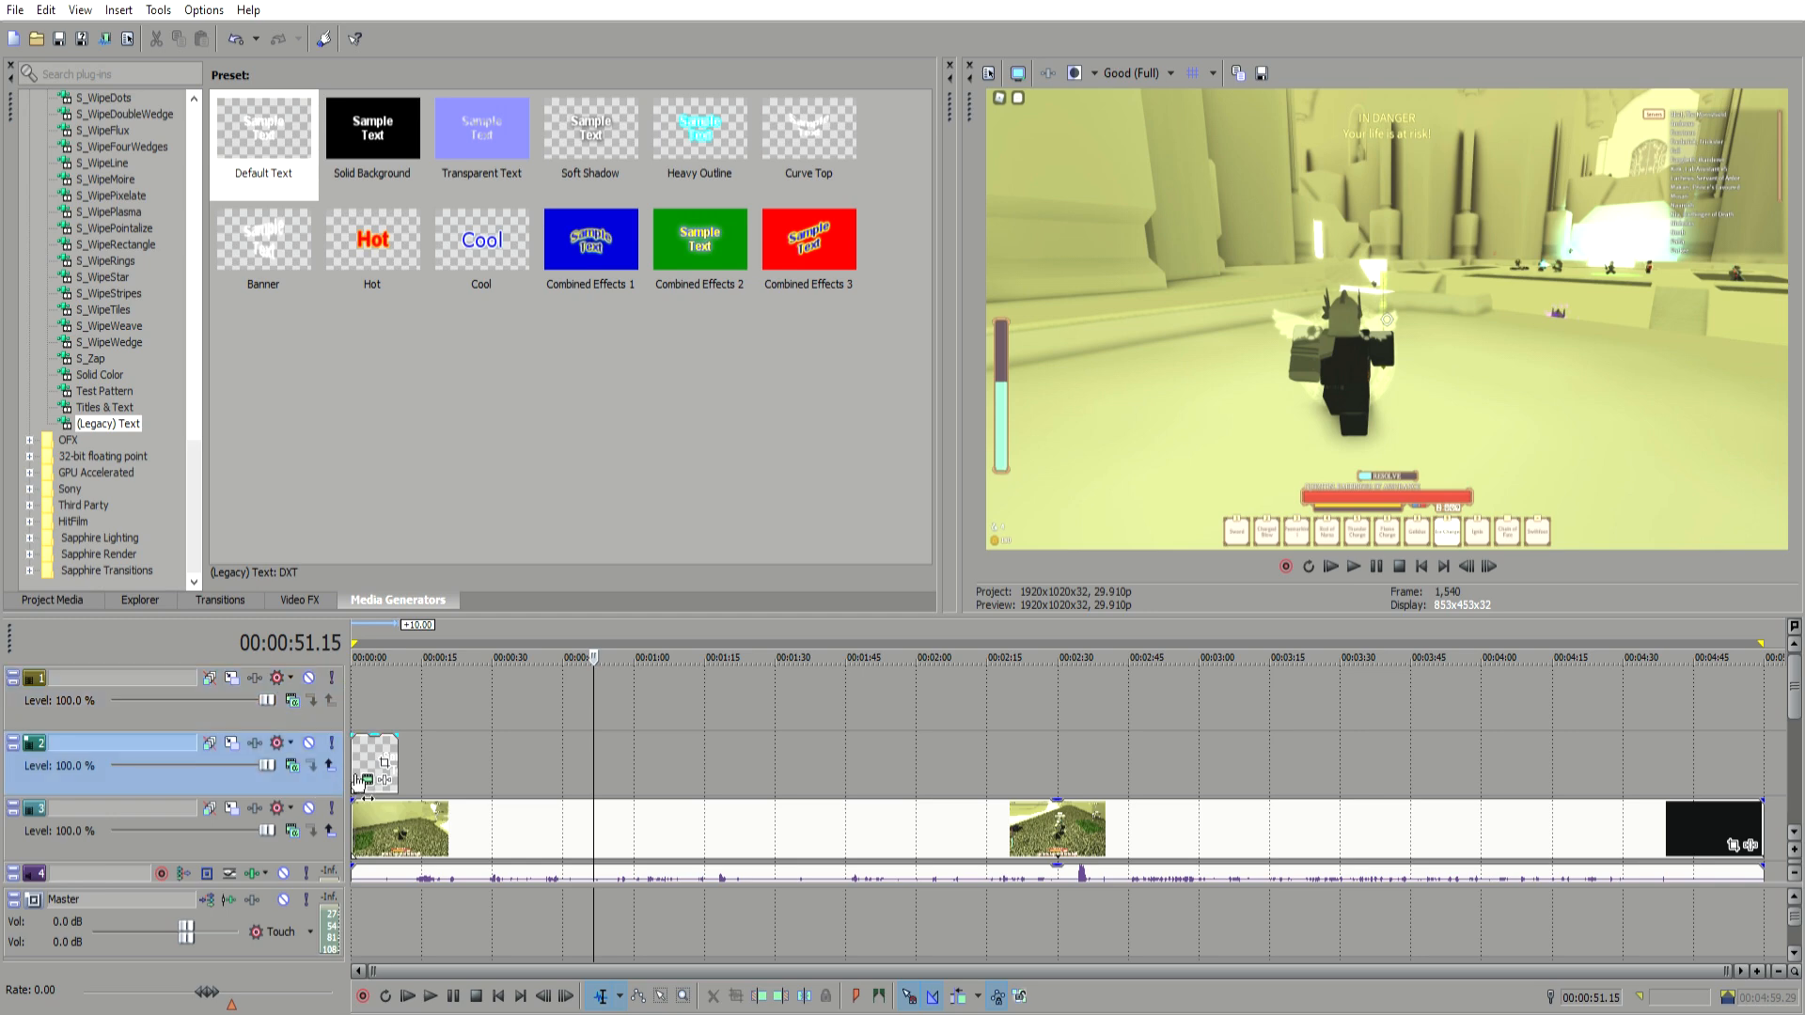
{"action": "scroll", "coordinate": [1753, 691], "scroll_direction": "down", "scroll_amount": 1}
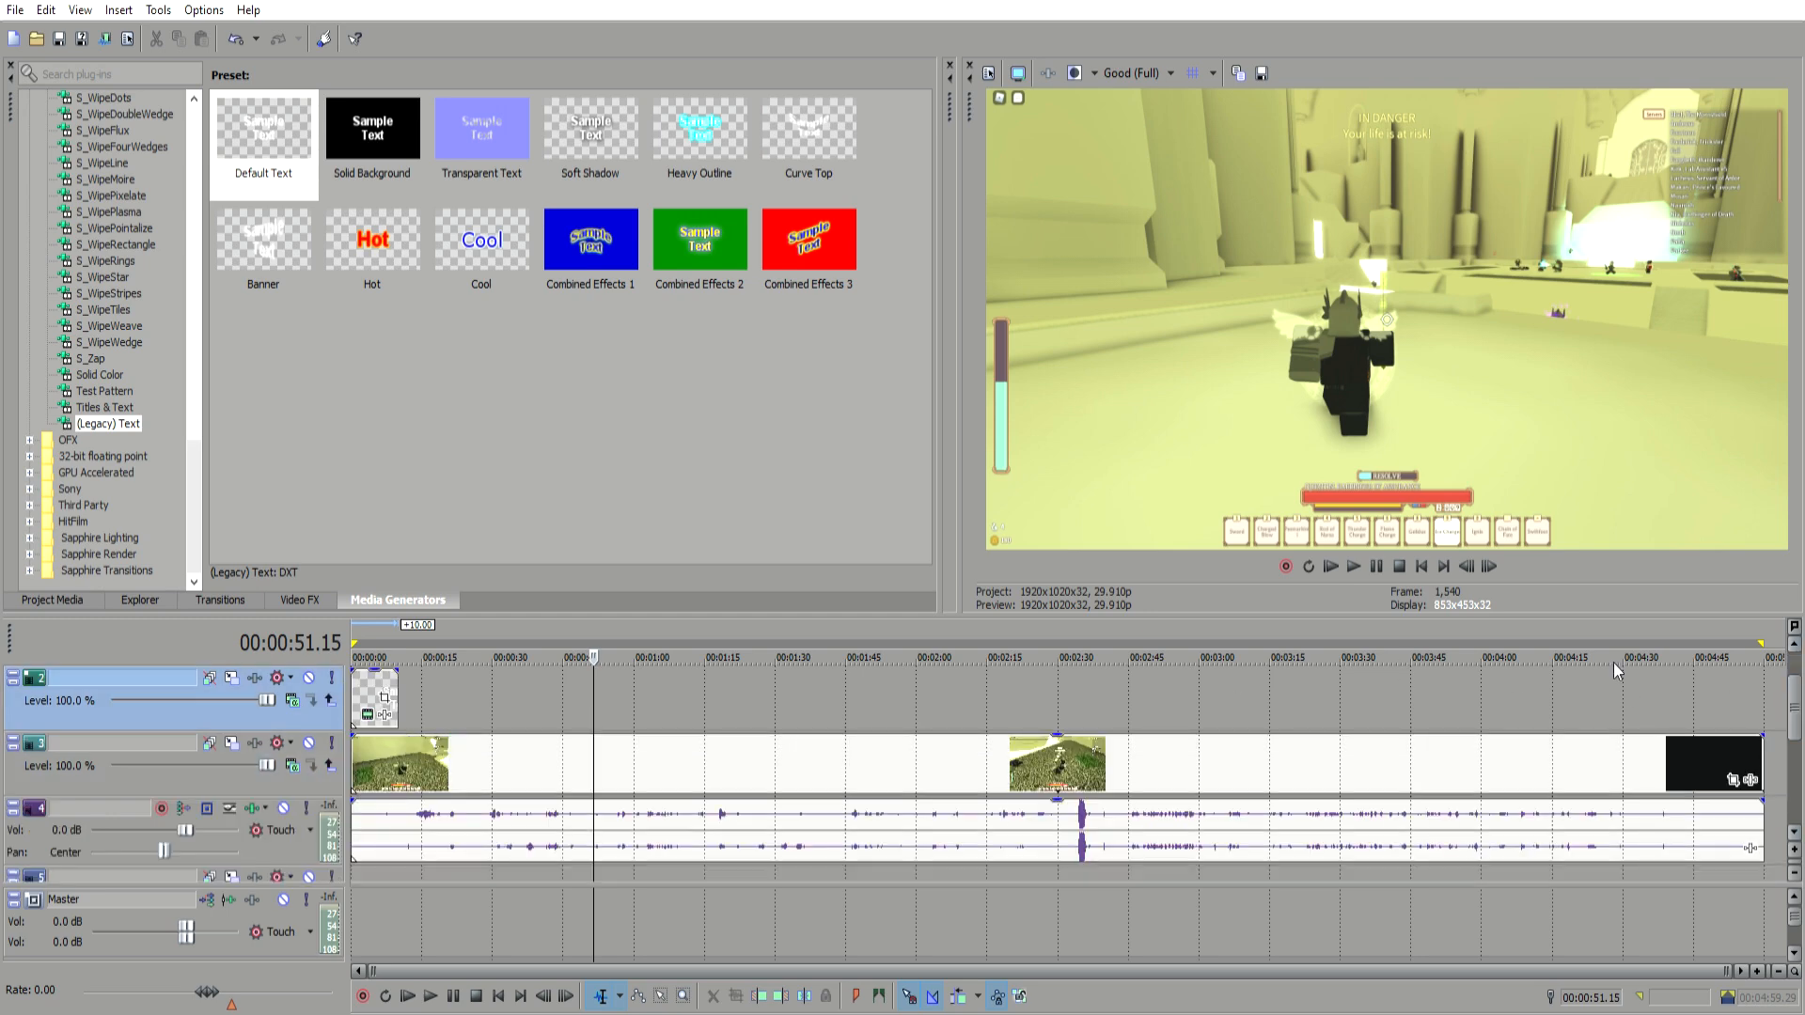
{"action": "left_click", "coordinate": [299, 771]}
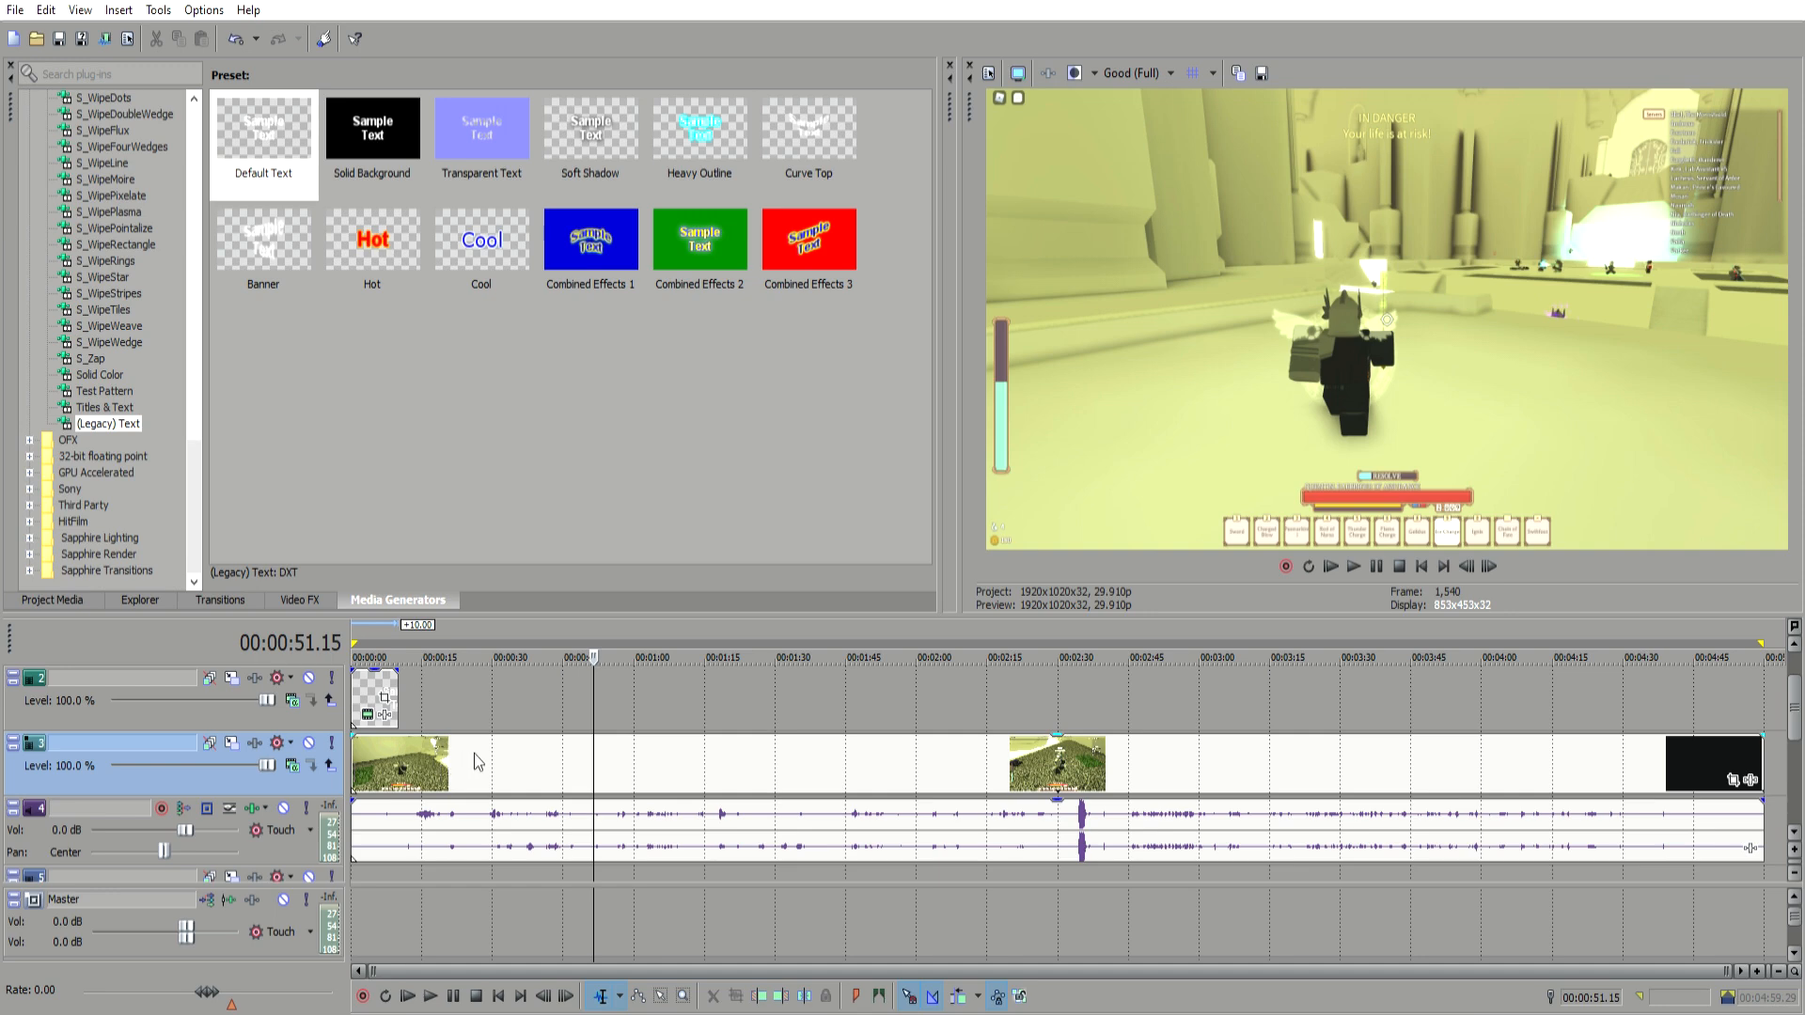
{"action": "left_click", "coordinate": [721, 745]}
{"action": "left_click", "coordinate": [921, 742]}
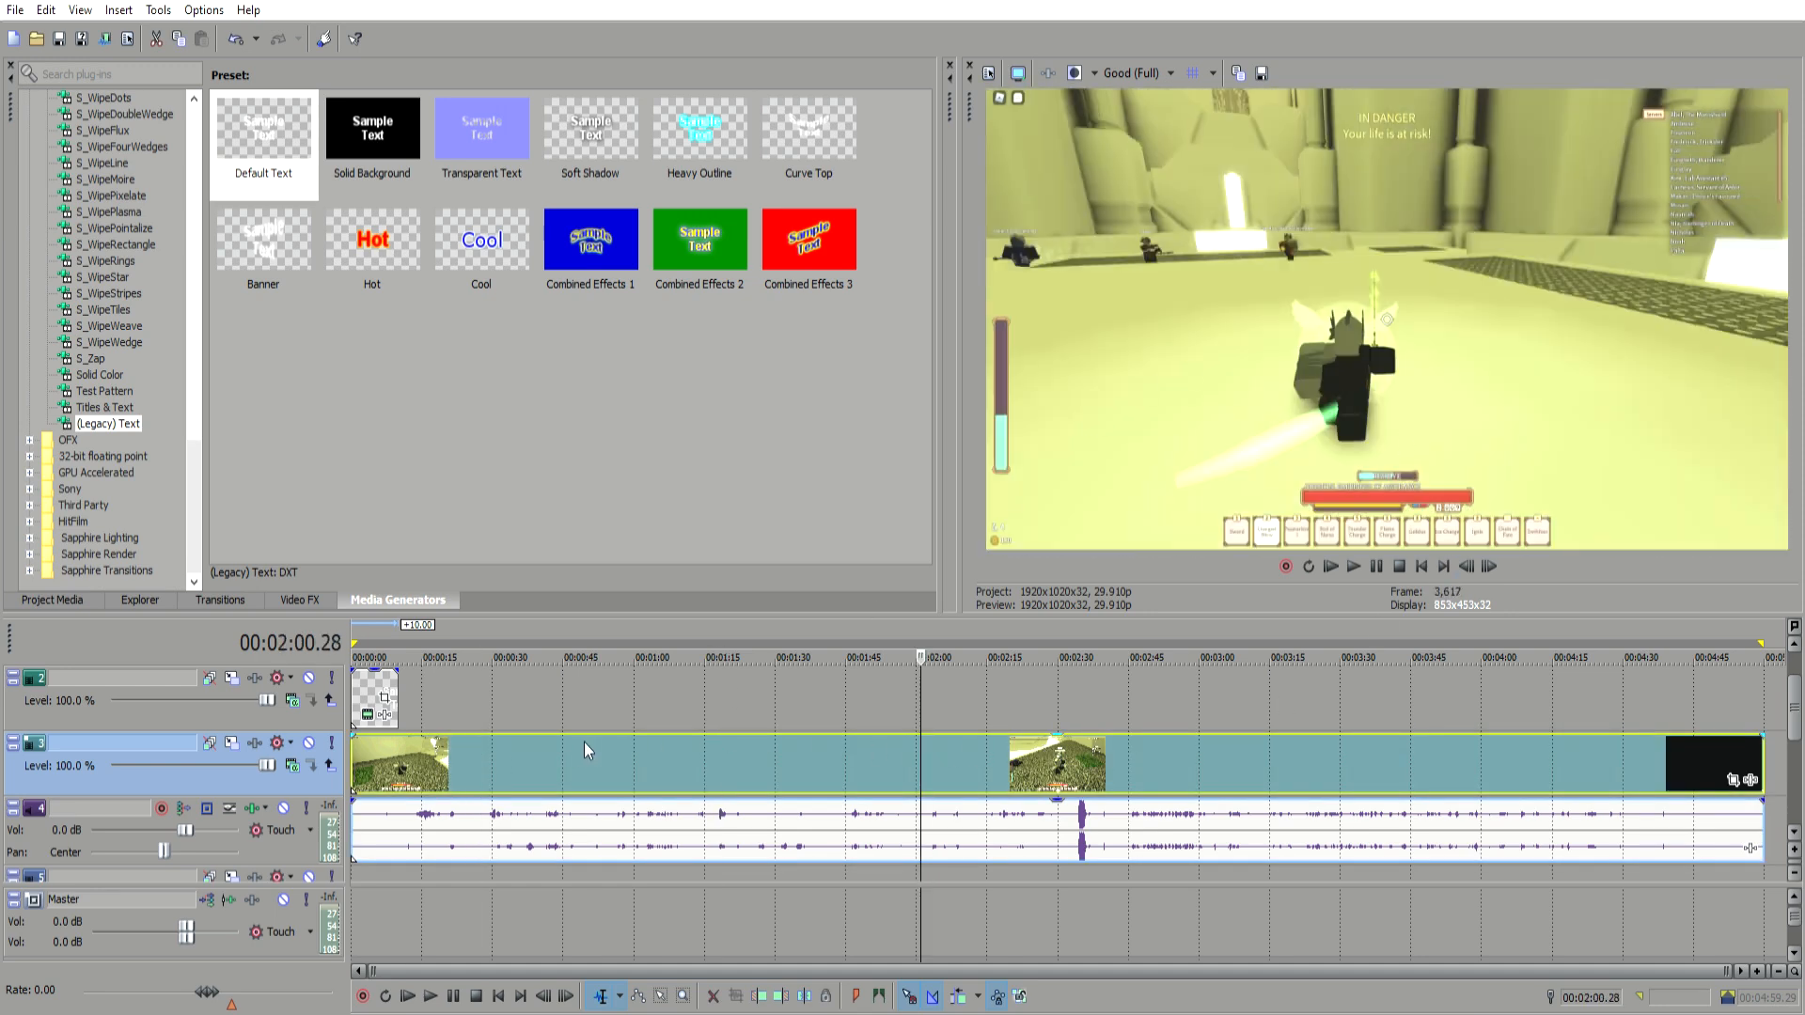
{"action": "scroll", "coordinate": [1799, 726], "scroll_direction": "down", "scroll_amount": 1}
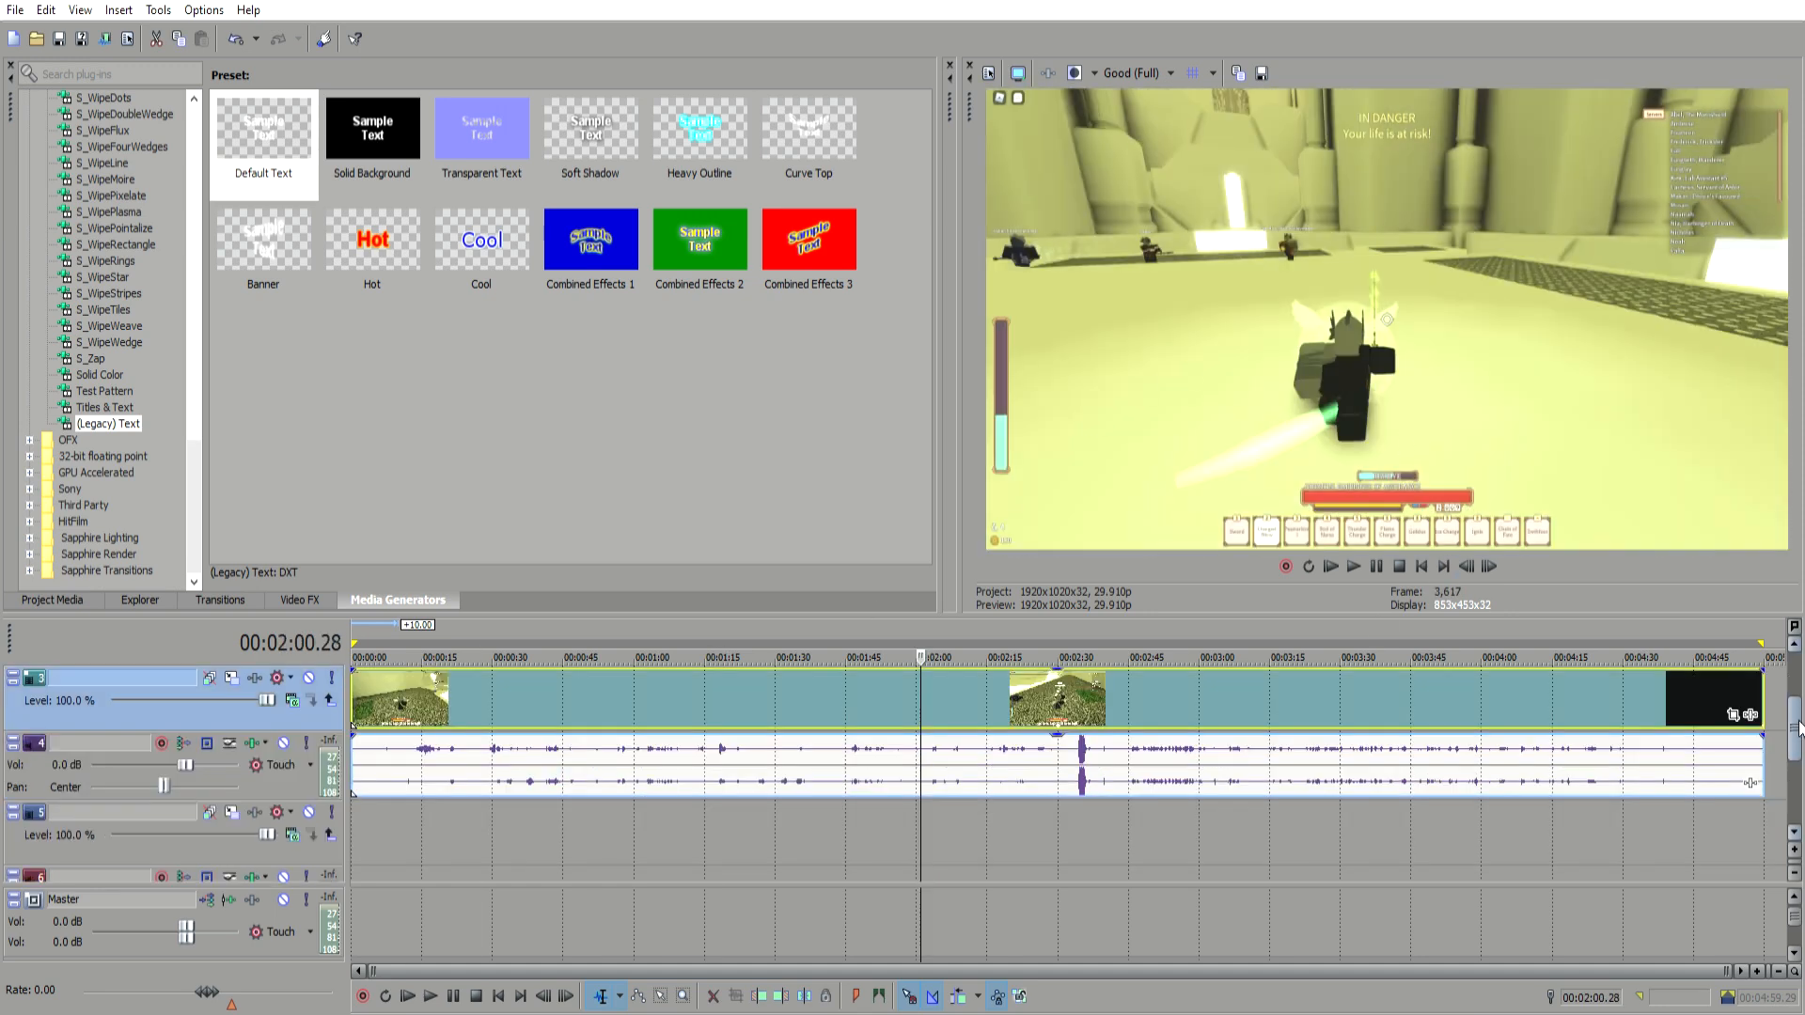
{"action": "left_click", "coordinate": [573, 754]}
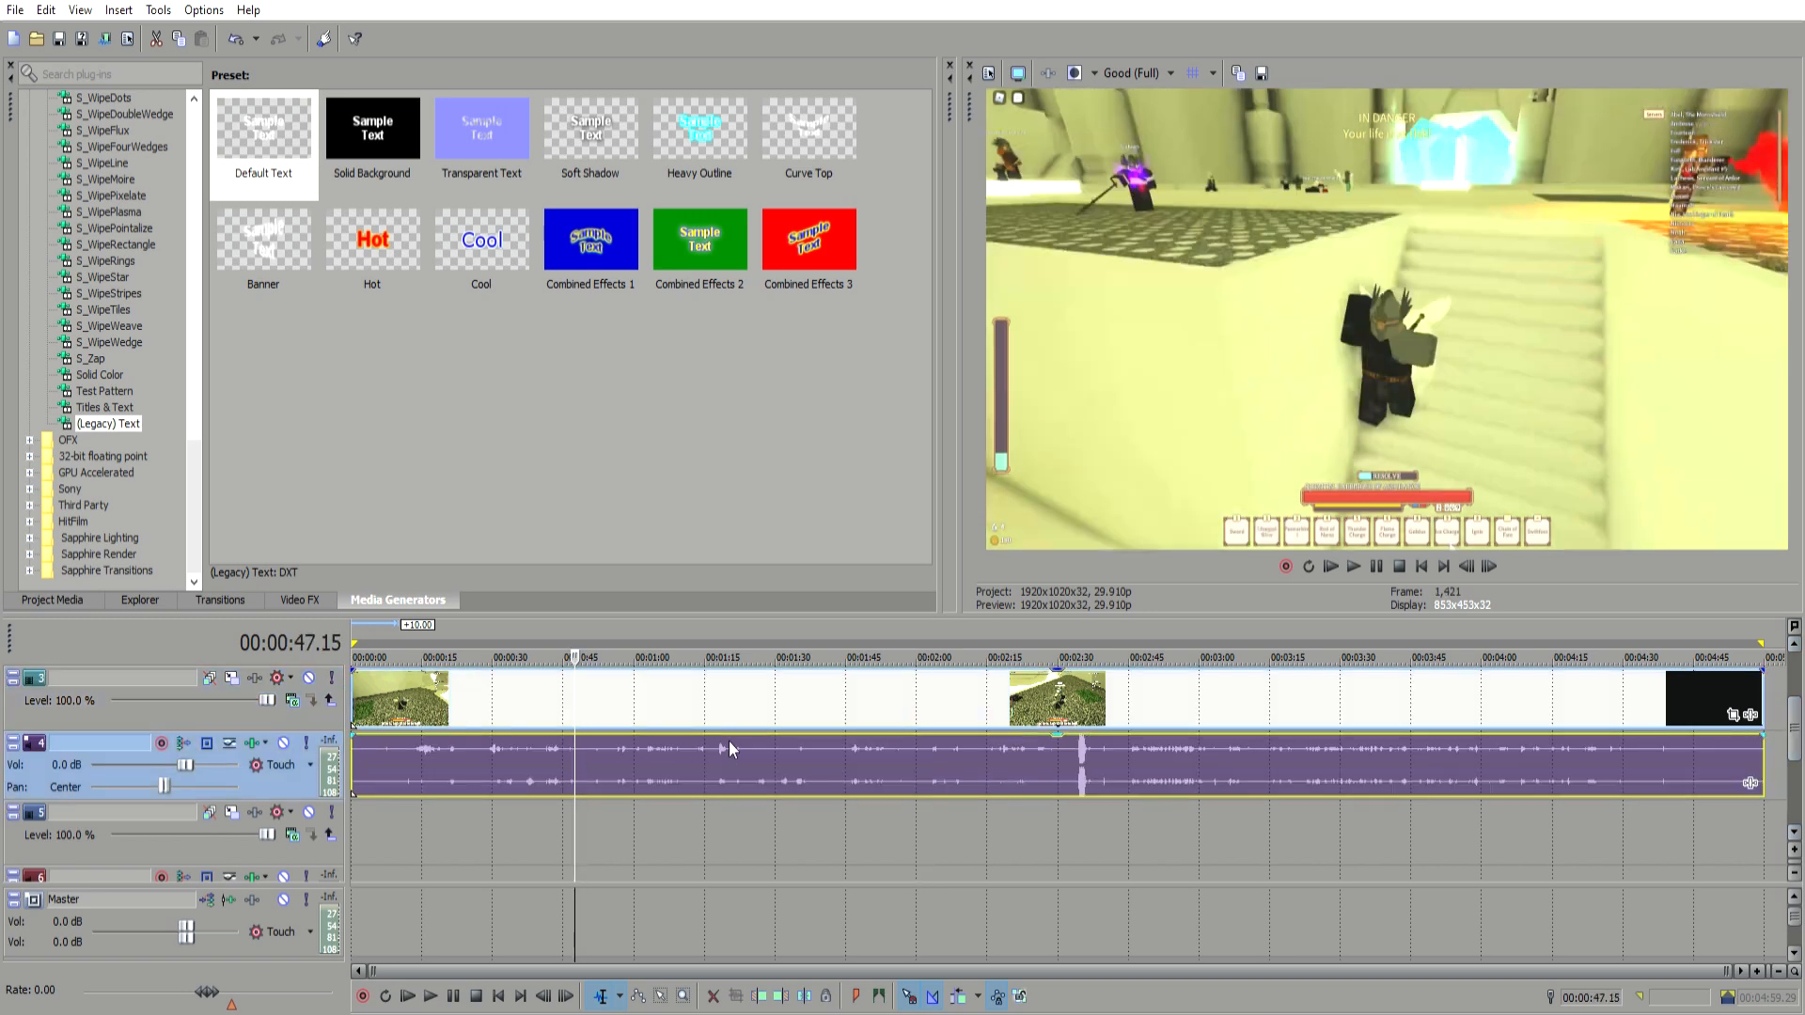
{"action": "left_click", "coordinate": [966, 760]}
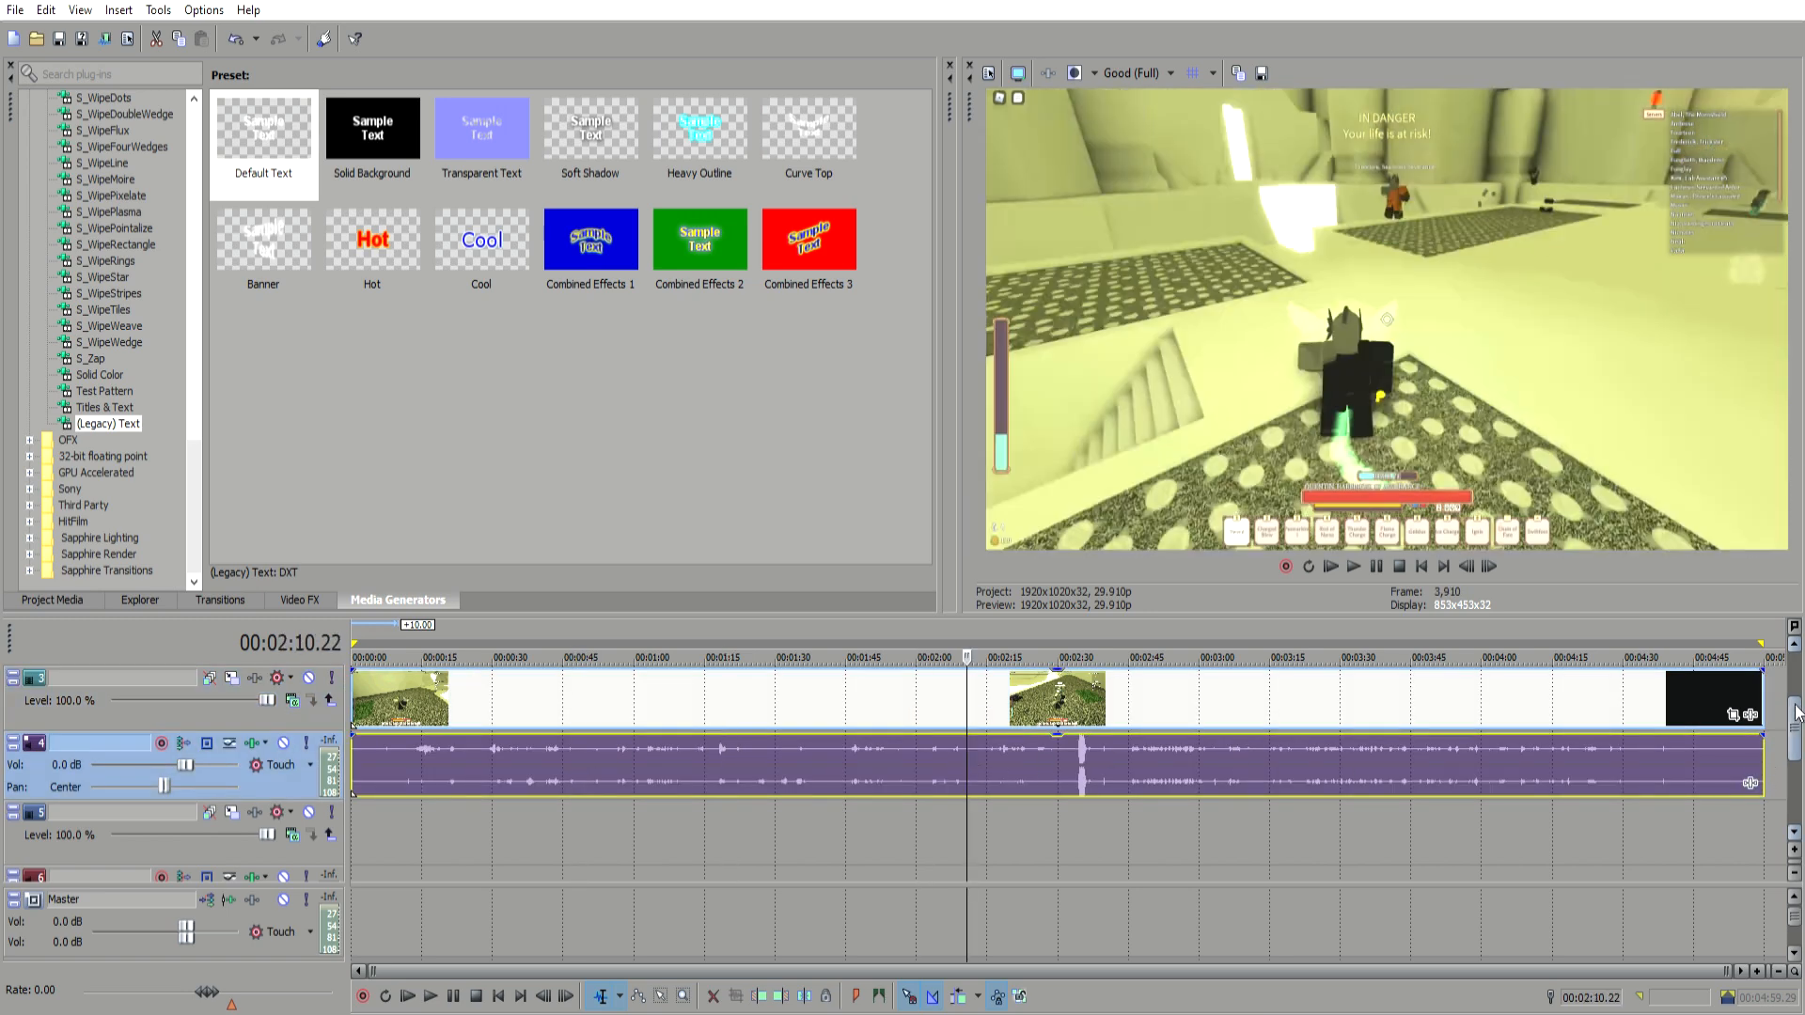
{"action": "scroll", "coordinate": [1798, 736], "scroll_direction": "down", "scroll_amount": 1}
{"action": "left_click", "coordinate": [297, 771]}
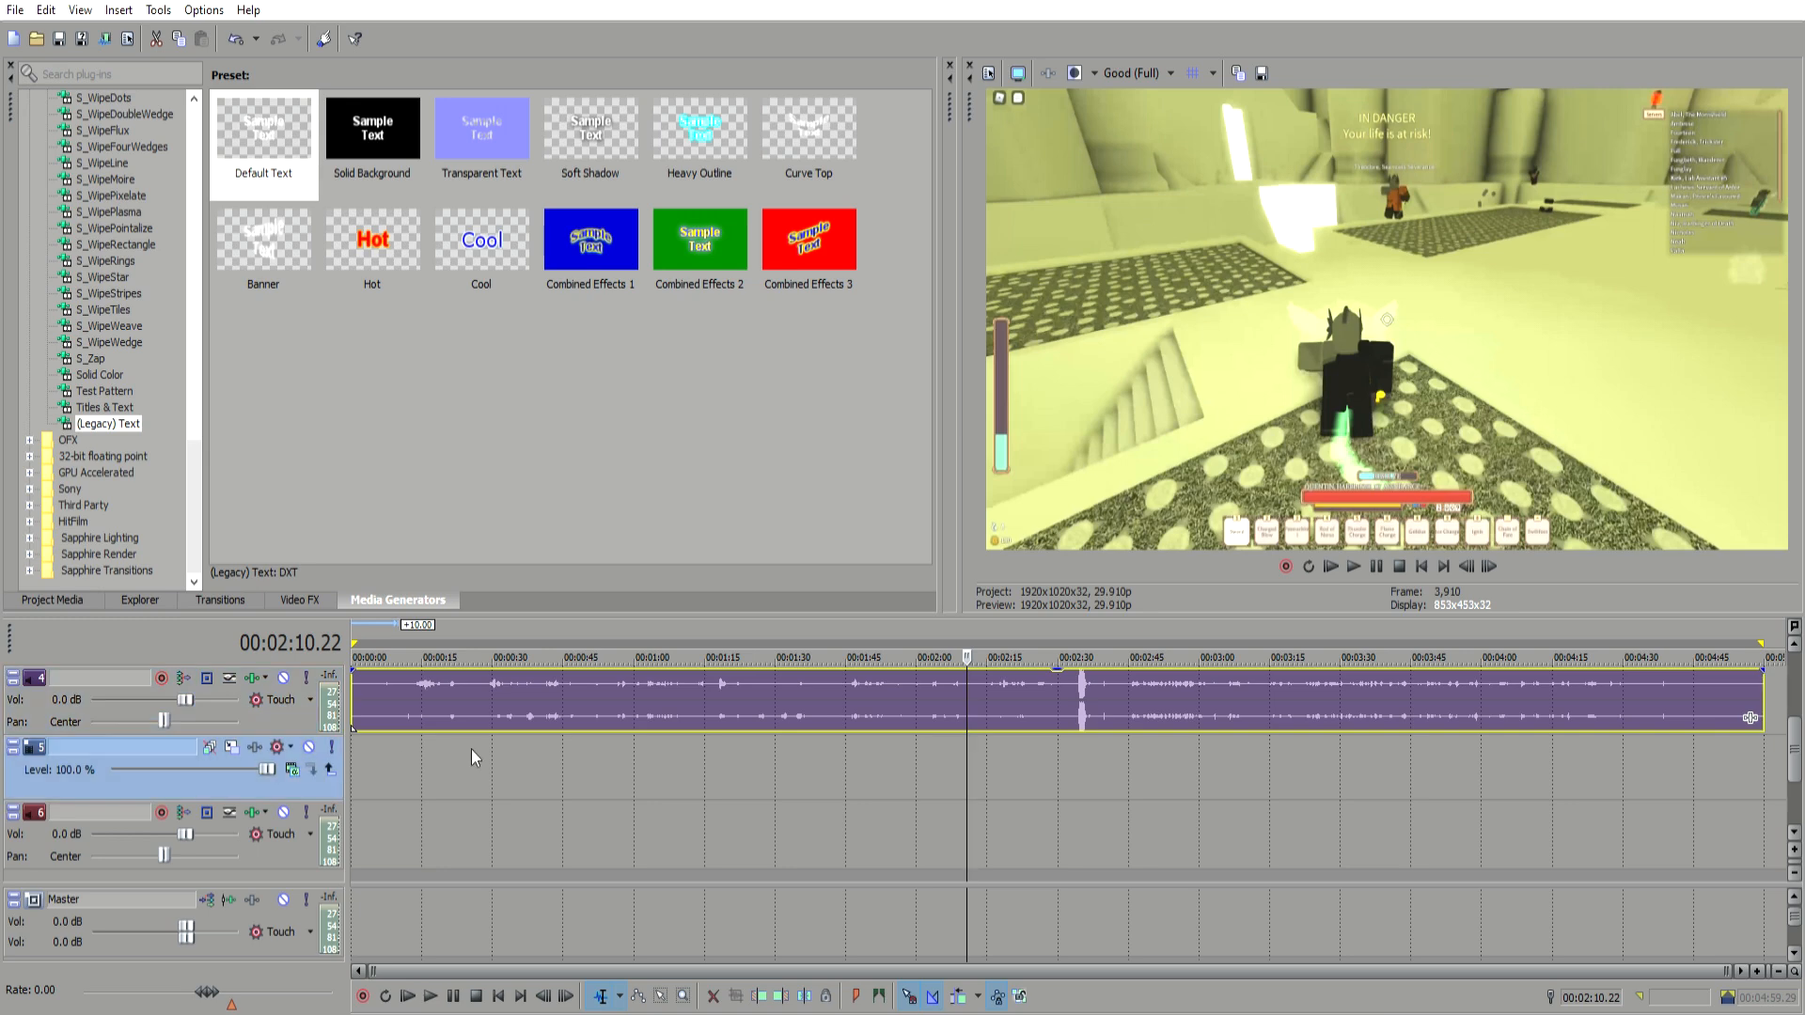
{"action": "left_click", "coordinate": [473, 752]}
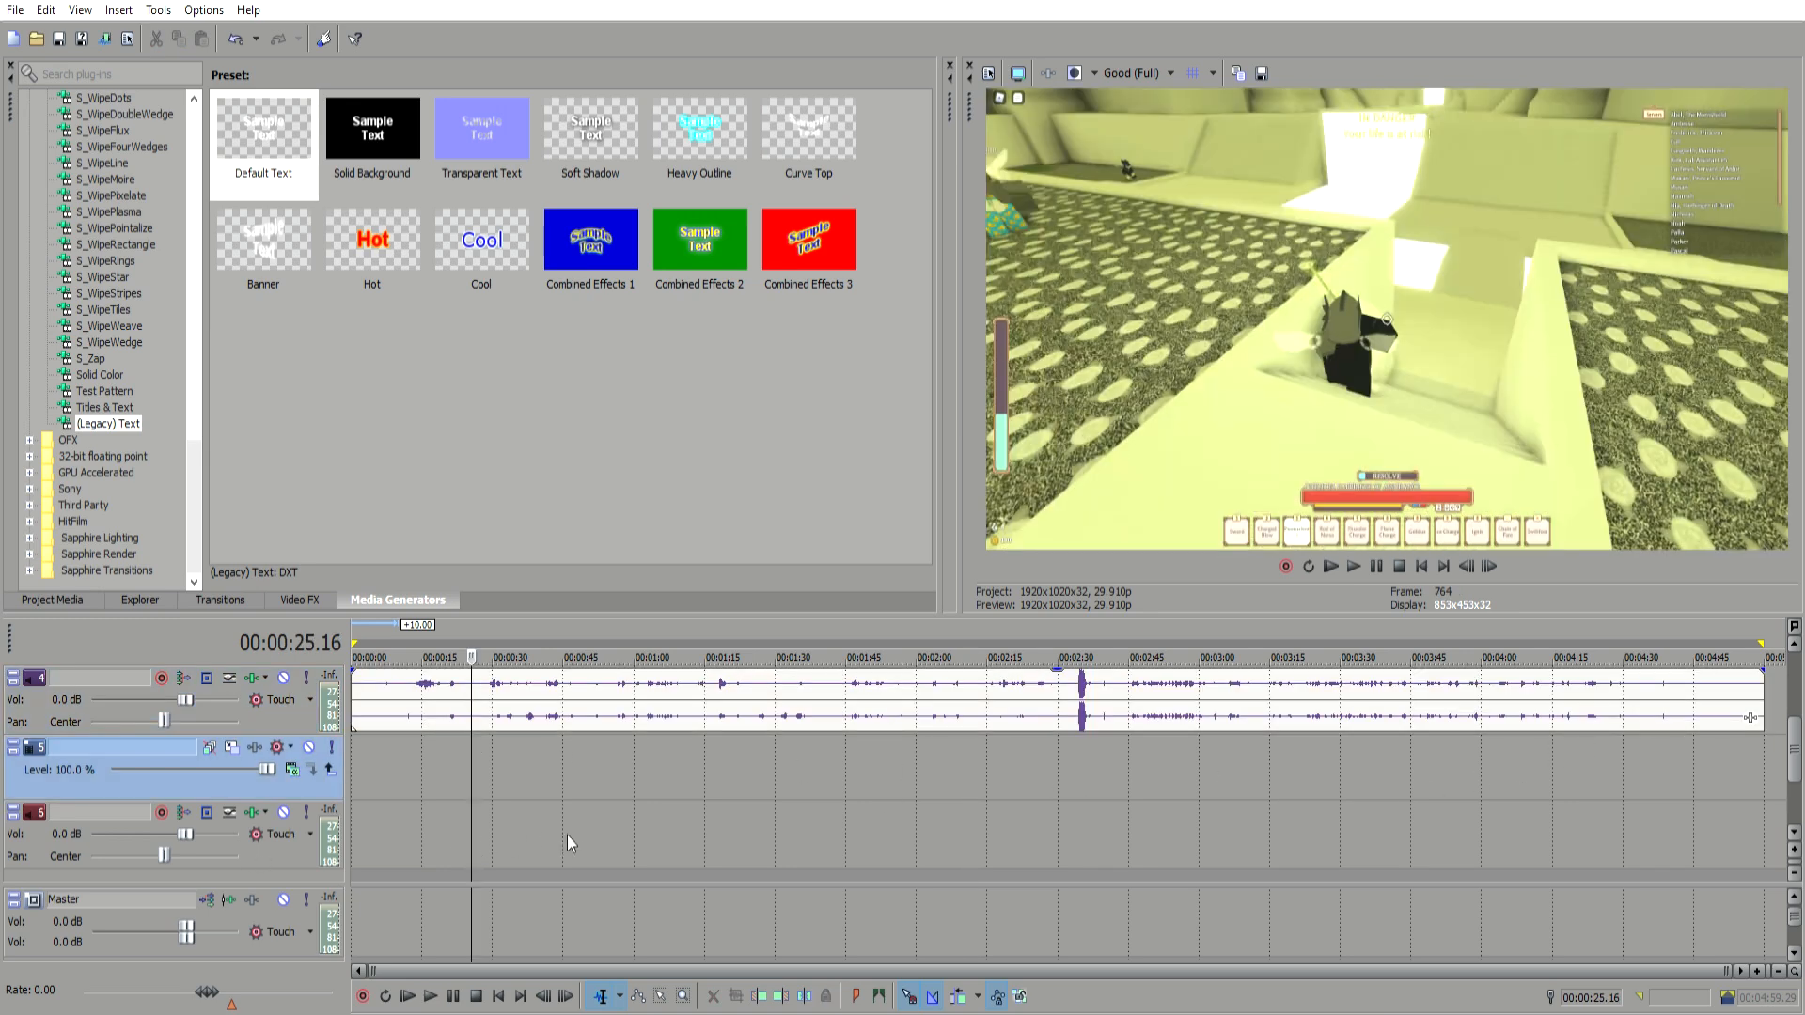
{"action": "left_click", "coordinate": [665, 835]}
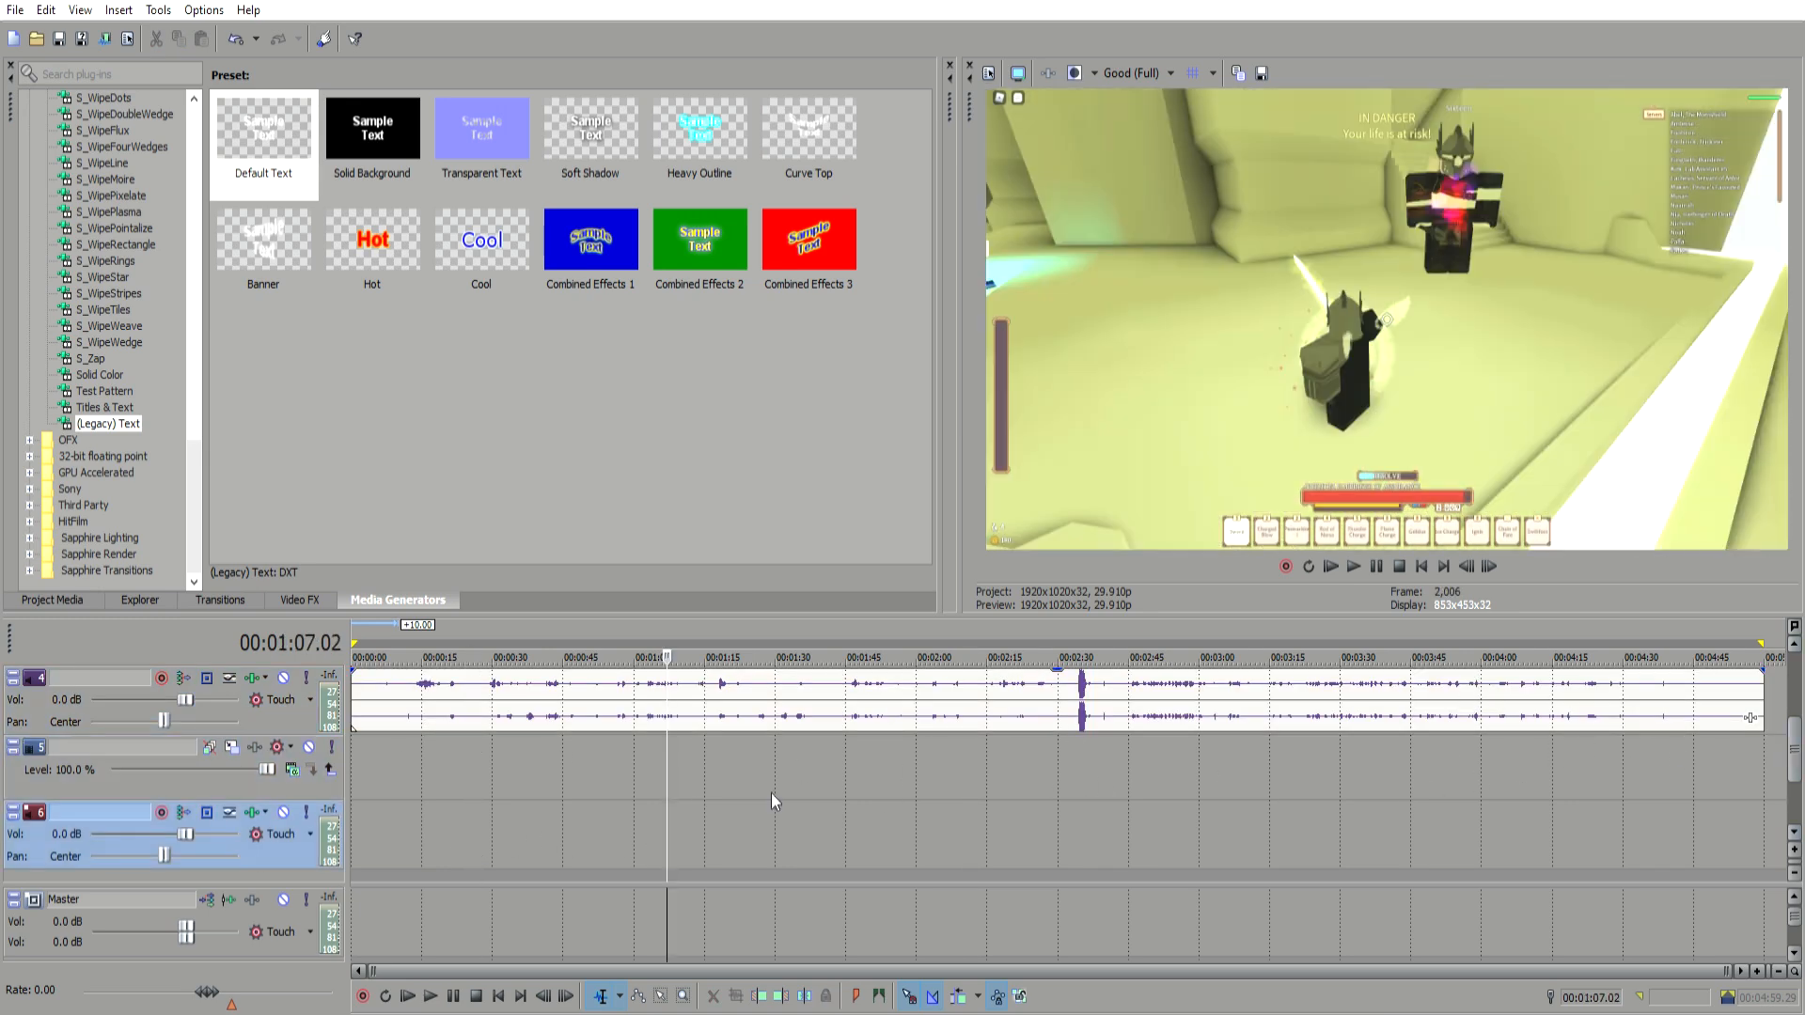
{"action": "left_click", "coordinate": [359, 831]}
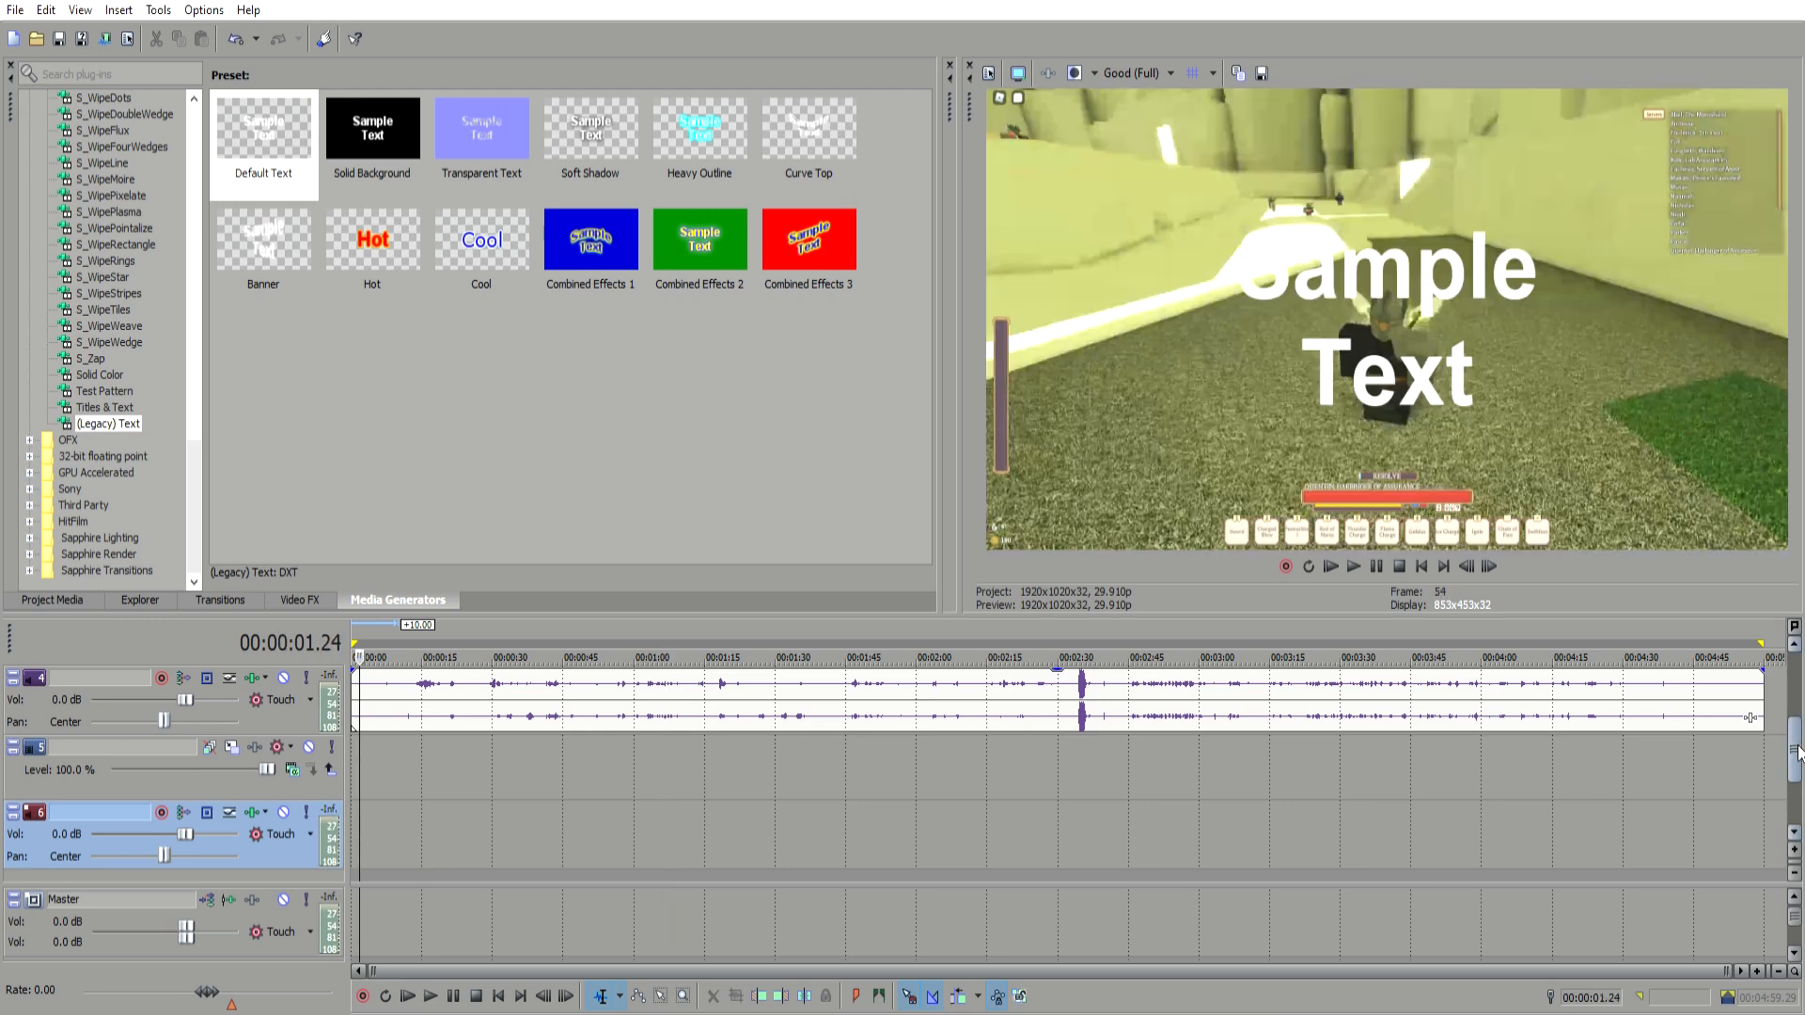
{"action": "left_click_drag", "start_coordinate": [1796, 752], "coordinate": [1798, 688]}
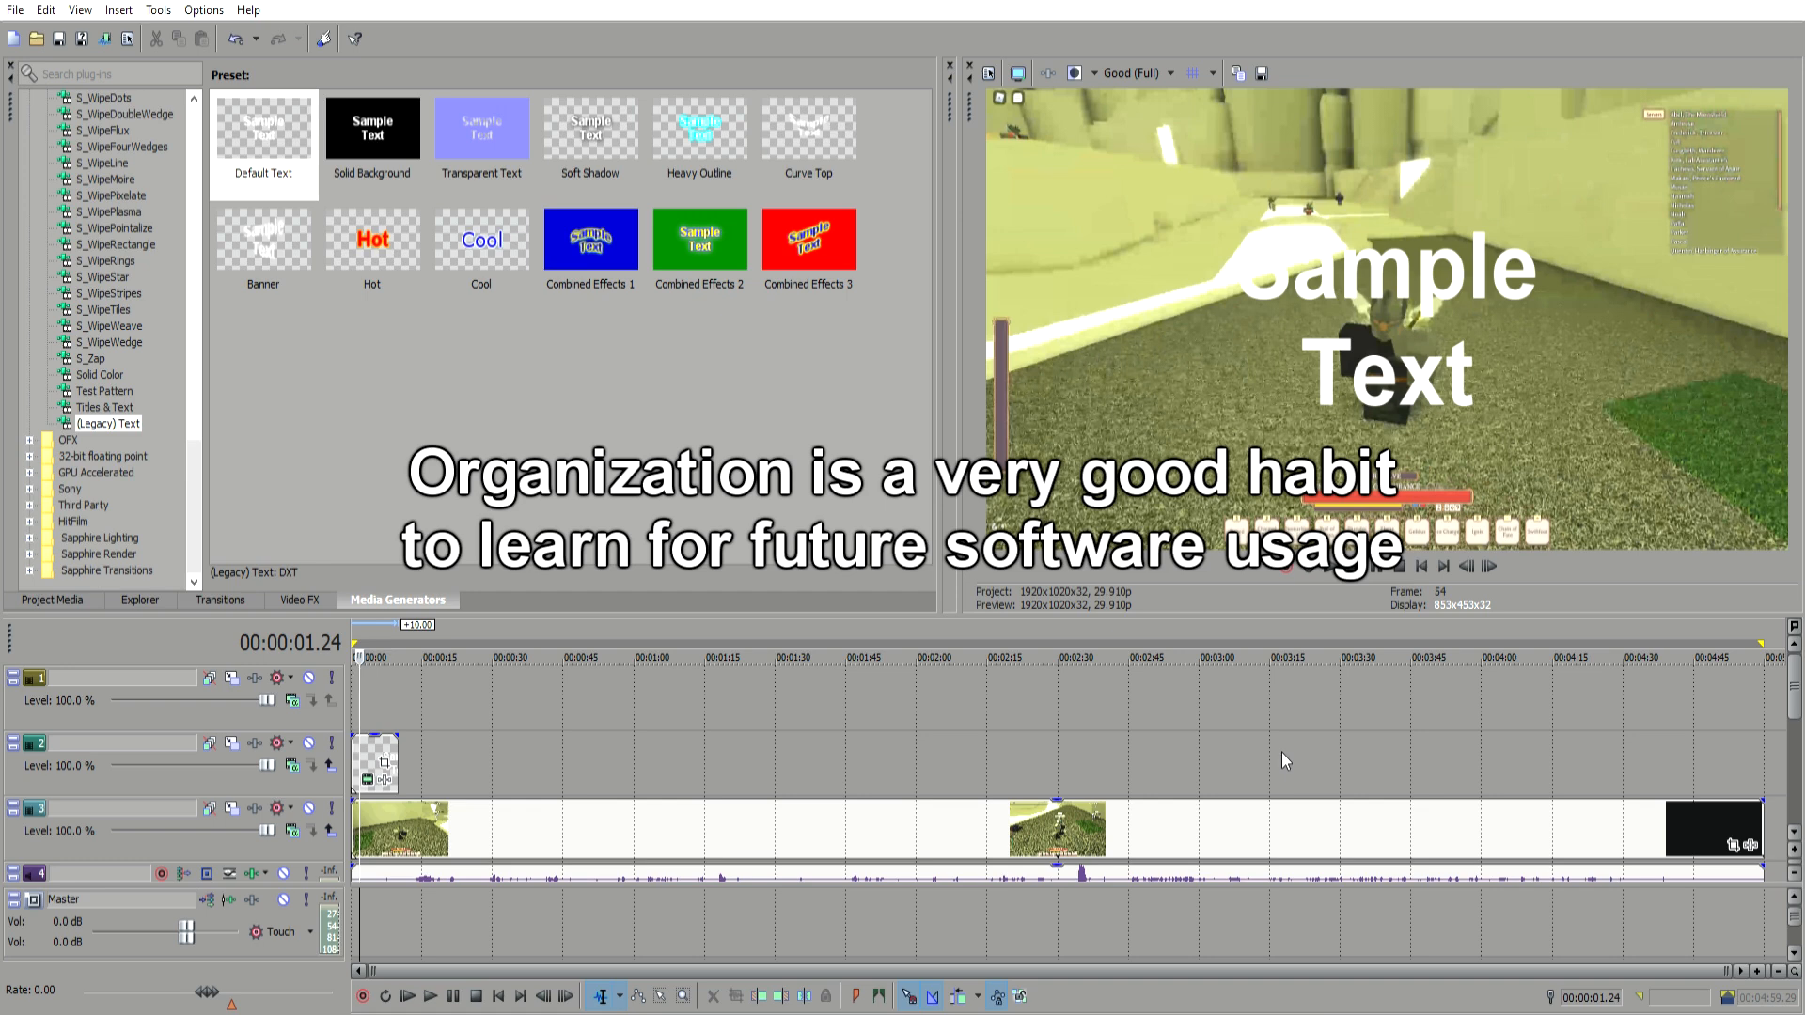
Step: Scroll through the tracks and play back the gameplay recording from several cursor positions to review it
{"action": "left_click", "coordinate": [446, 733]}
{"action": "left_click_drag", "start_coordinate": [1794, 685], "coordinate": [1794, 706]}
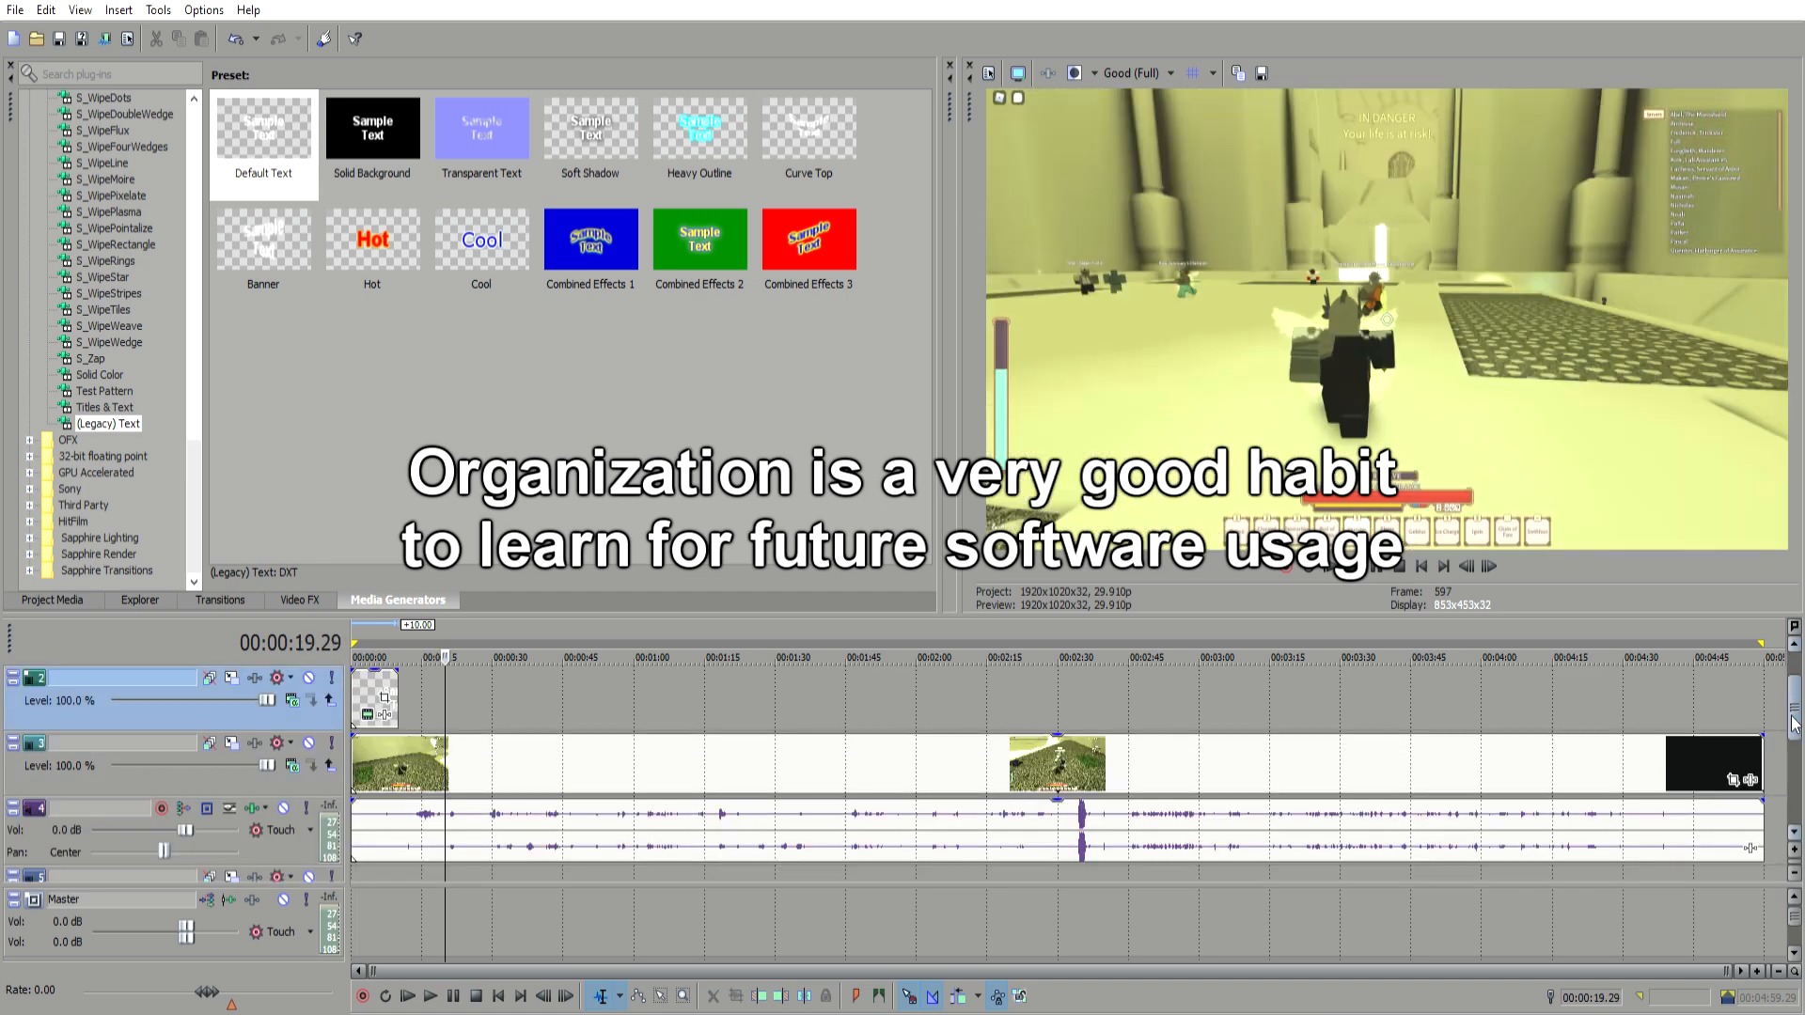
{"action": "left_click", "coordinate": [499, 697]}
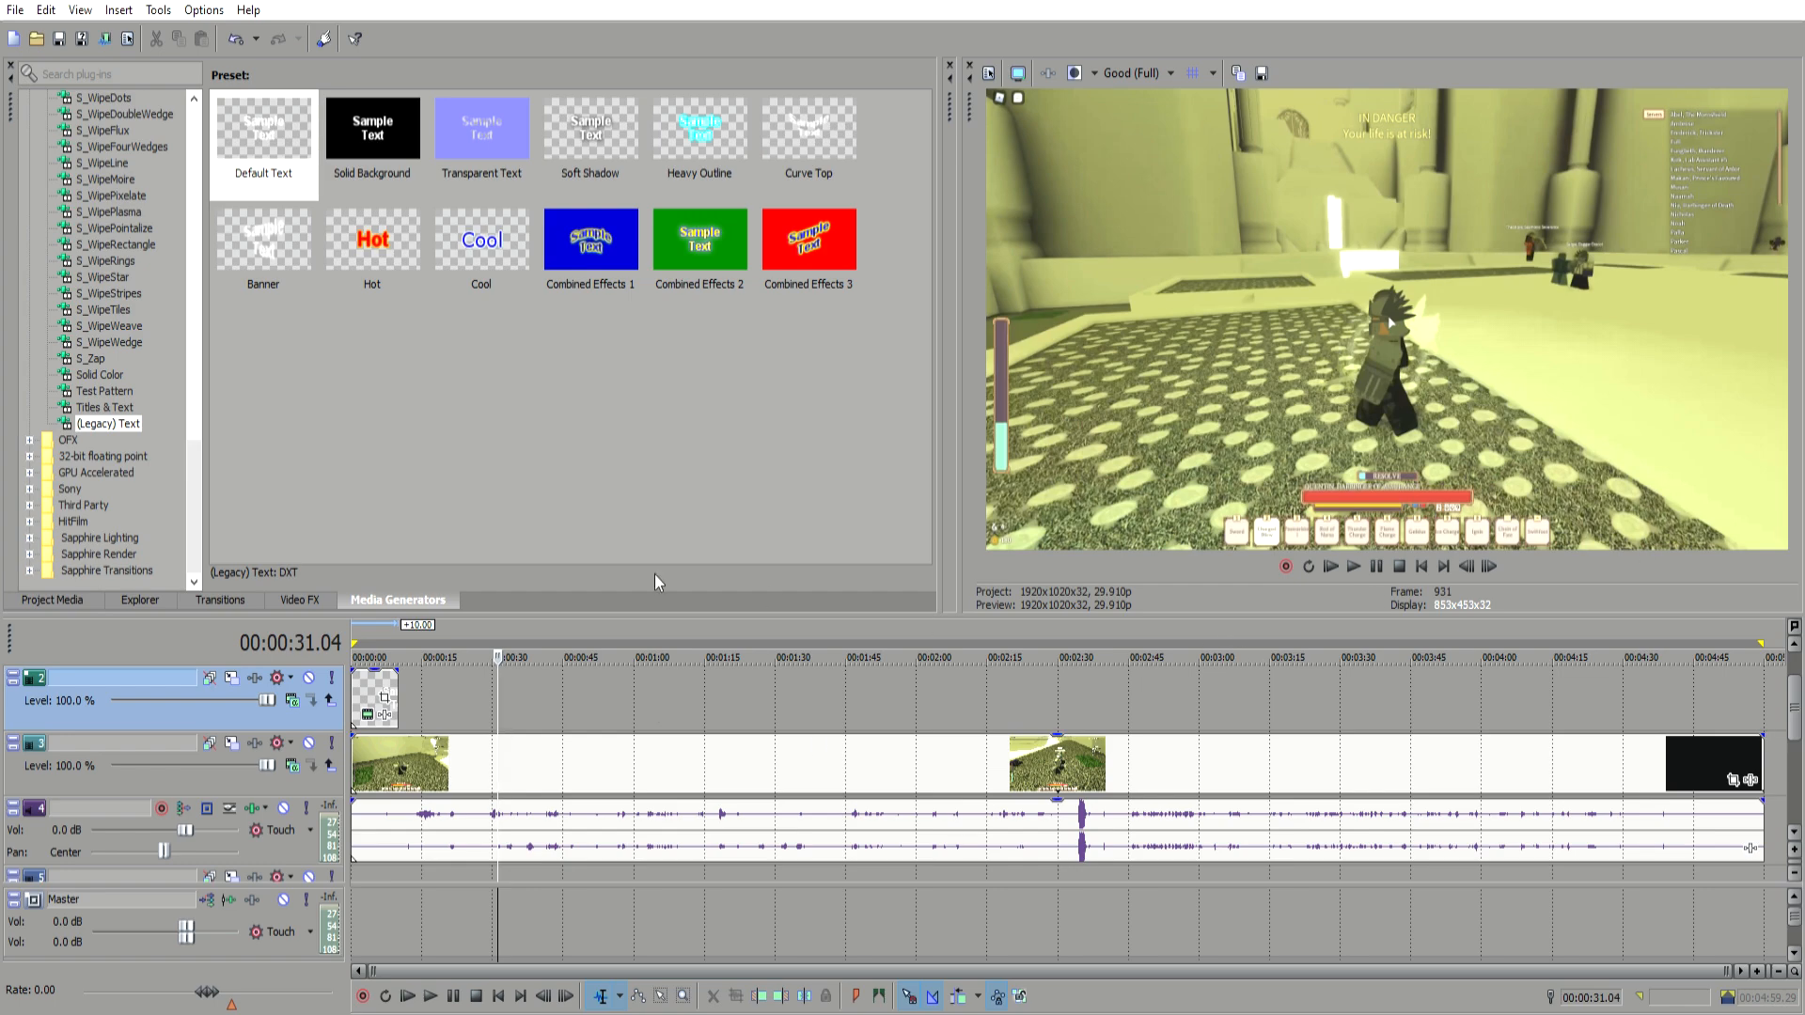
{"action": "left_click", "coordinate": [425, 669]}
{"action": "left_click", "coordinate": [612, 701]}
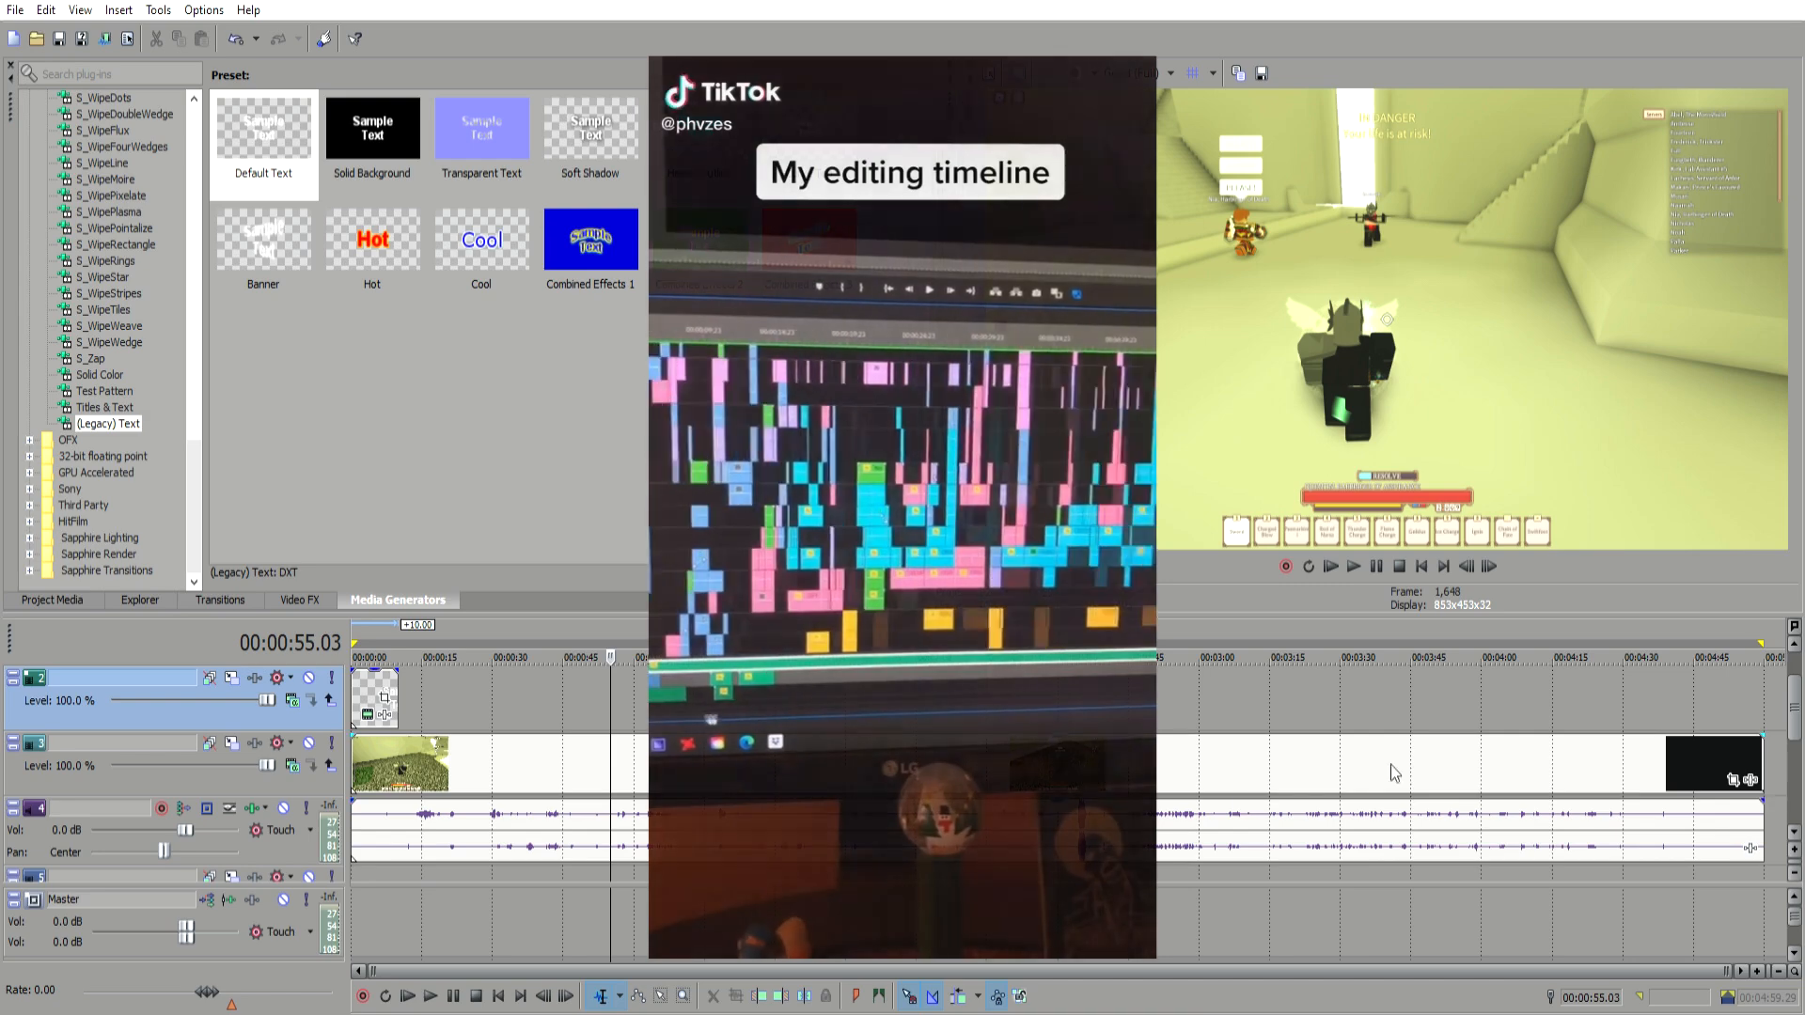
{"action": "scroll", "coordinate": [1721, 728], "scroll_direction": "down", "scroll_amount": 1}
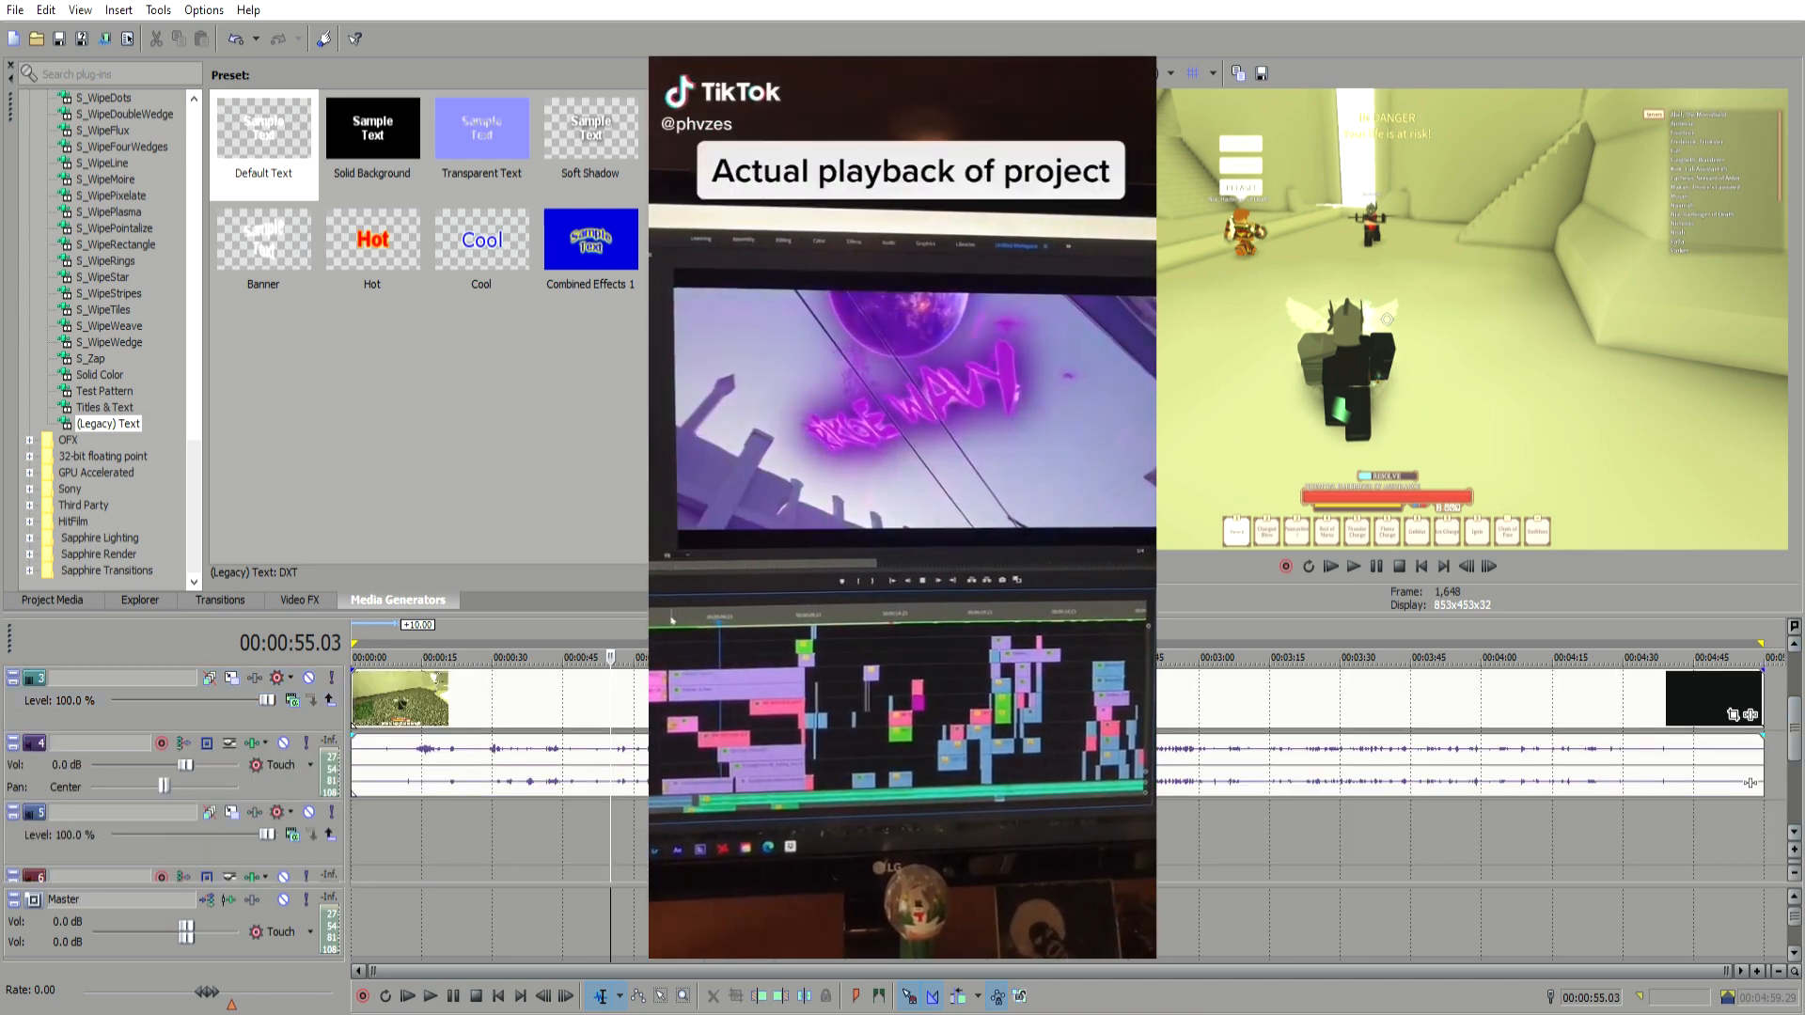
{"action": "left_click", "coordinate": [1084, 831]}
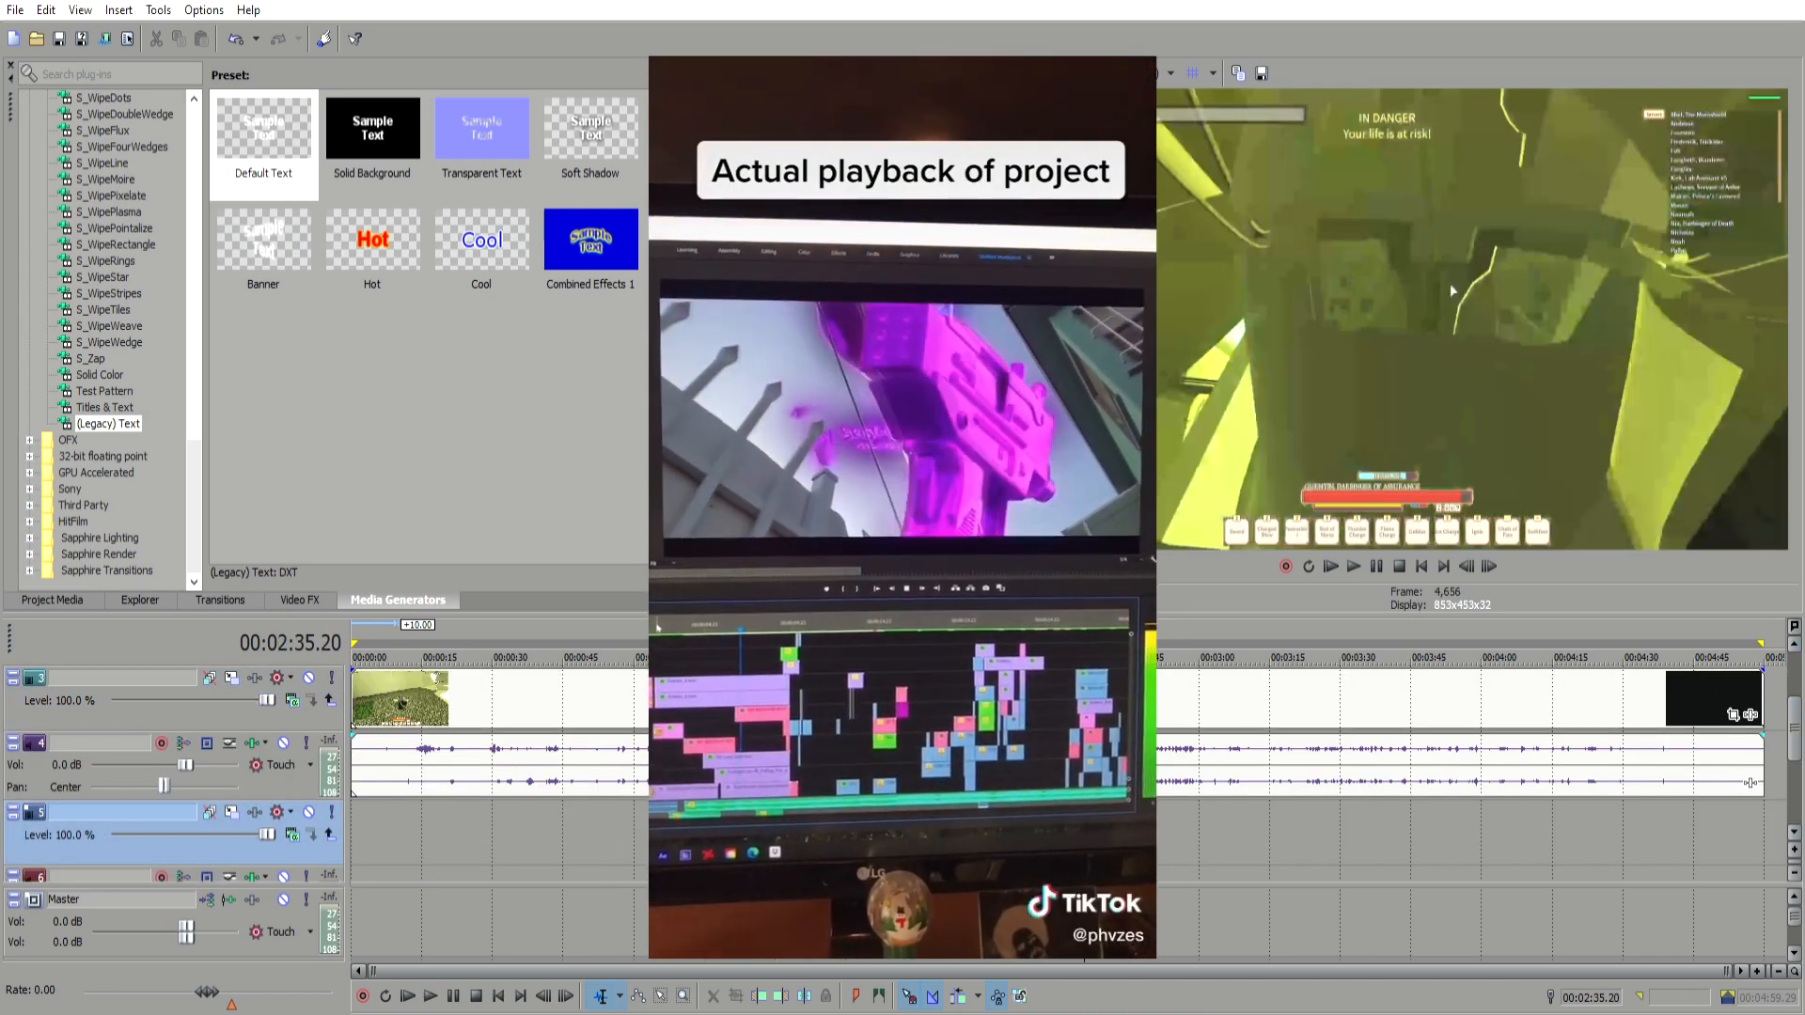
{"action": "left_click", "coordinate": [1084, 700]}
{"action": "left_click", "coordinate": [831, 701]}
{"action": "scroll", "coordinate": [831, 728], "scroll_direction": "up", "scroll_amount": 1}
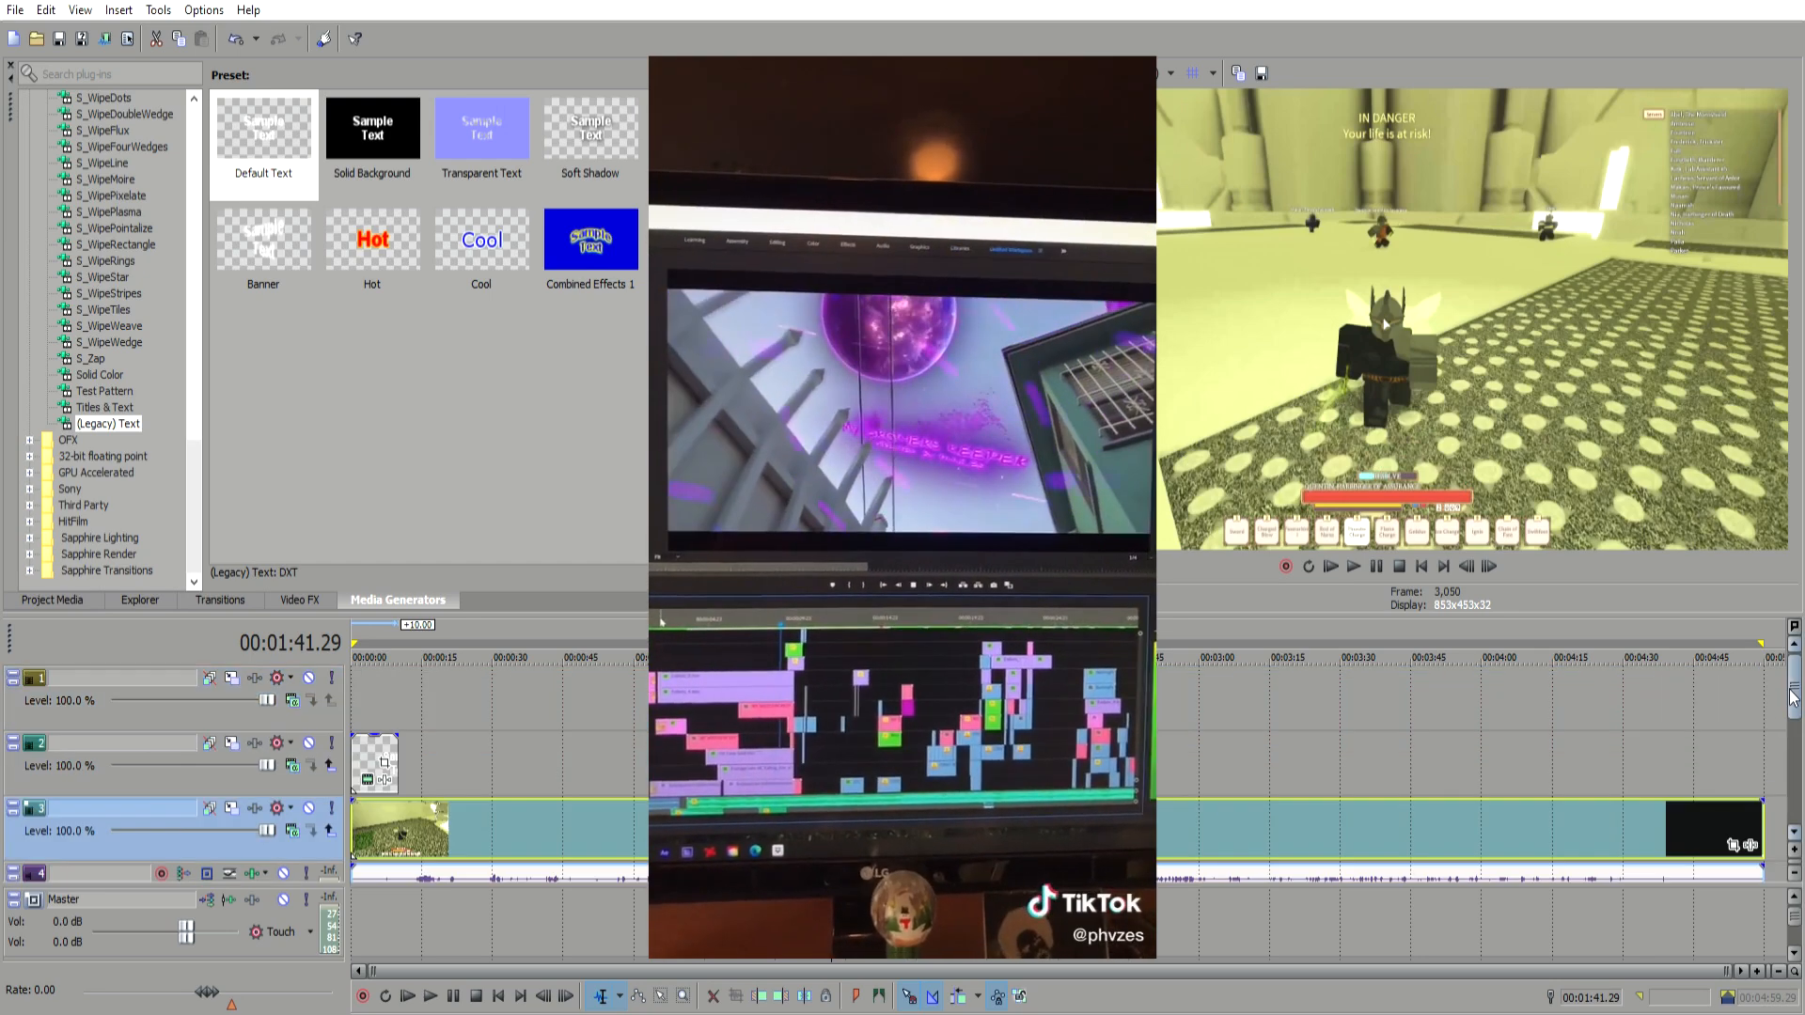
{"action": "left_click", "coordinate": [541, 766]}
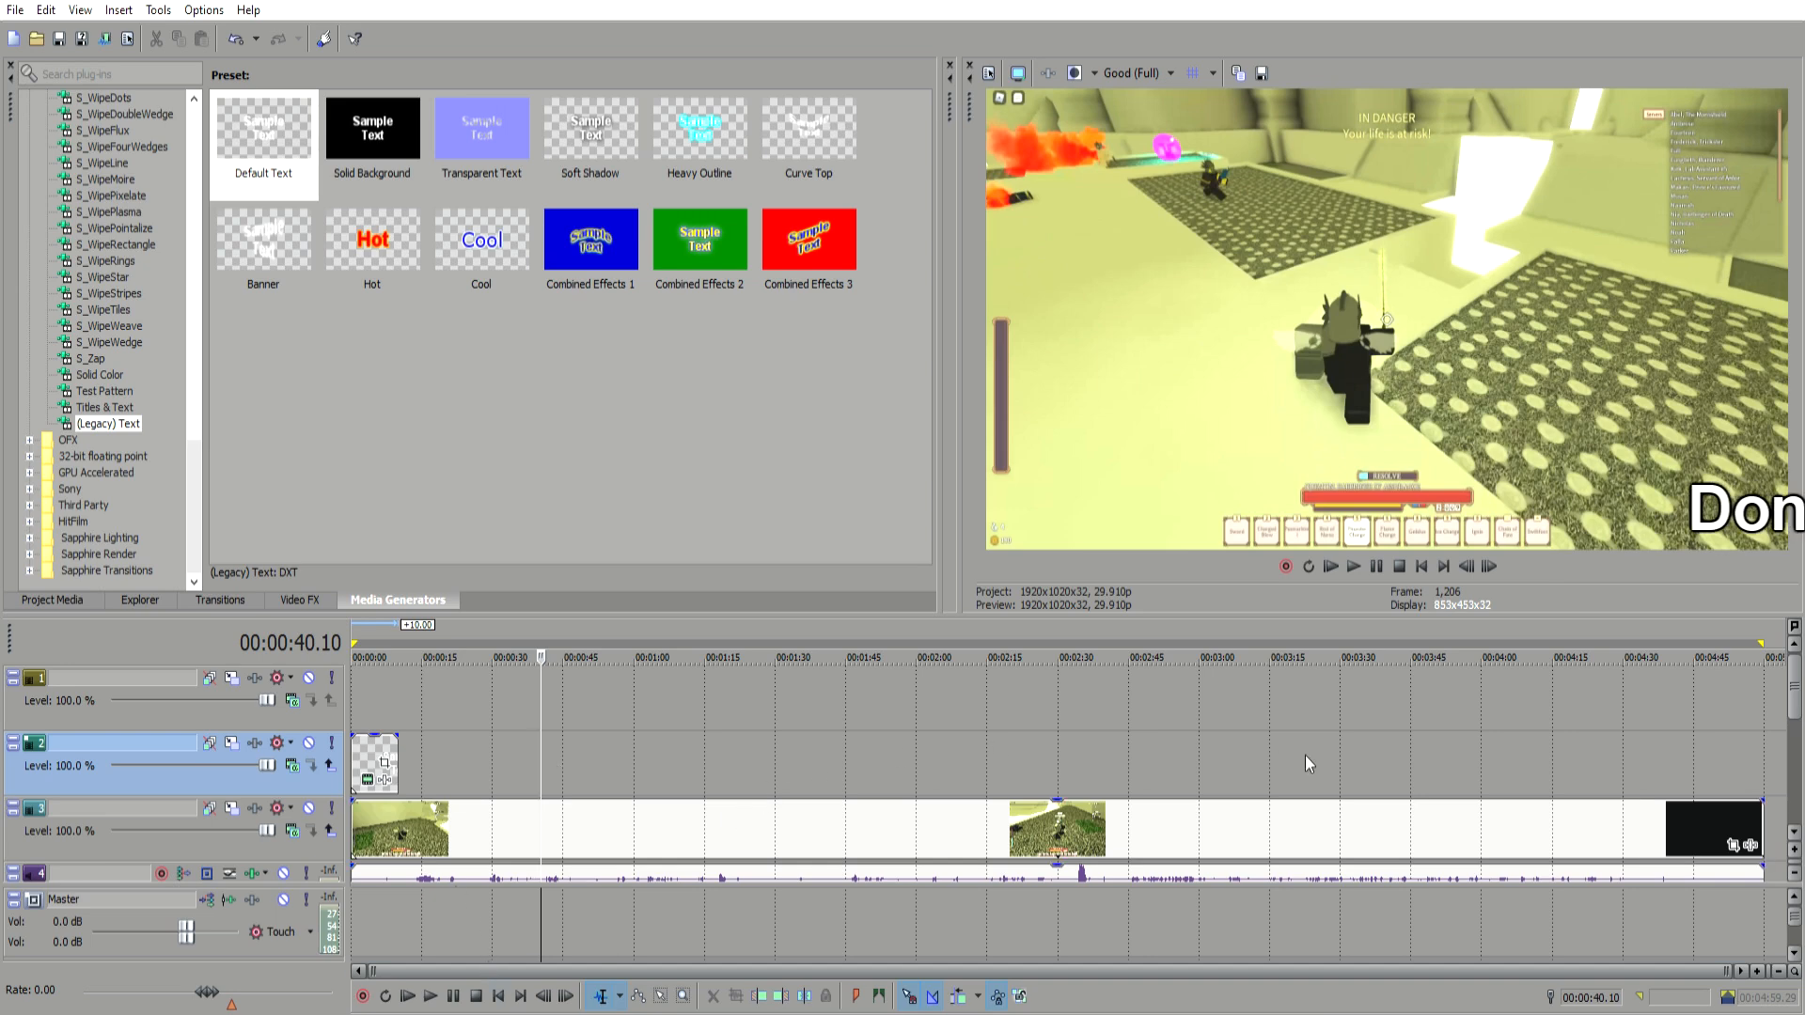
{"action": "left_click_drag", "start_coordinate": [1798, 693], "coordinate": [1798, 762]}
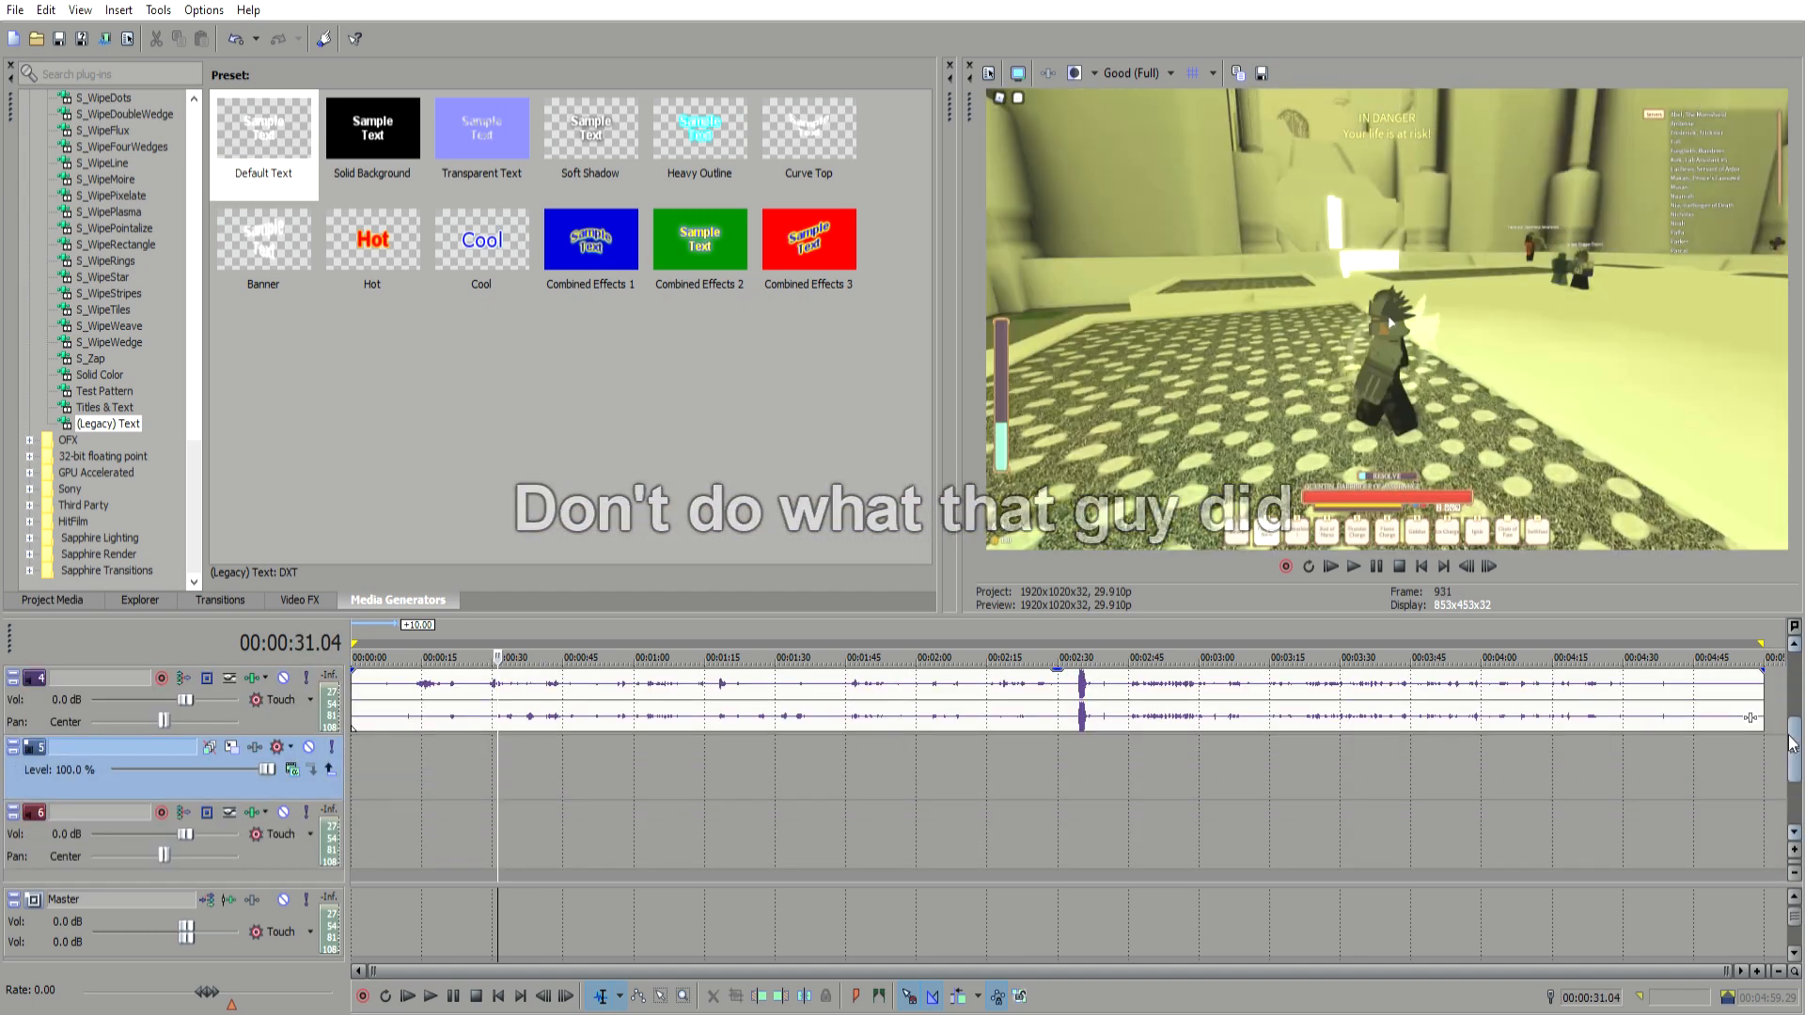
{"action": "left_click_drag", "start_coordinate": [1790, 736], "coordinate": [1790, 694]}
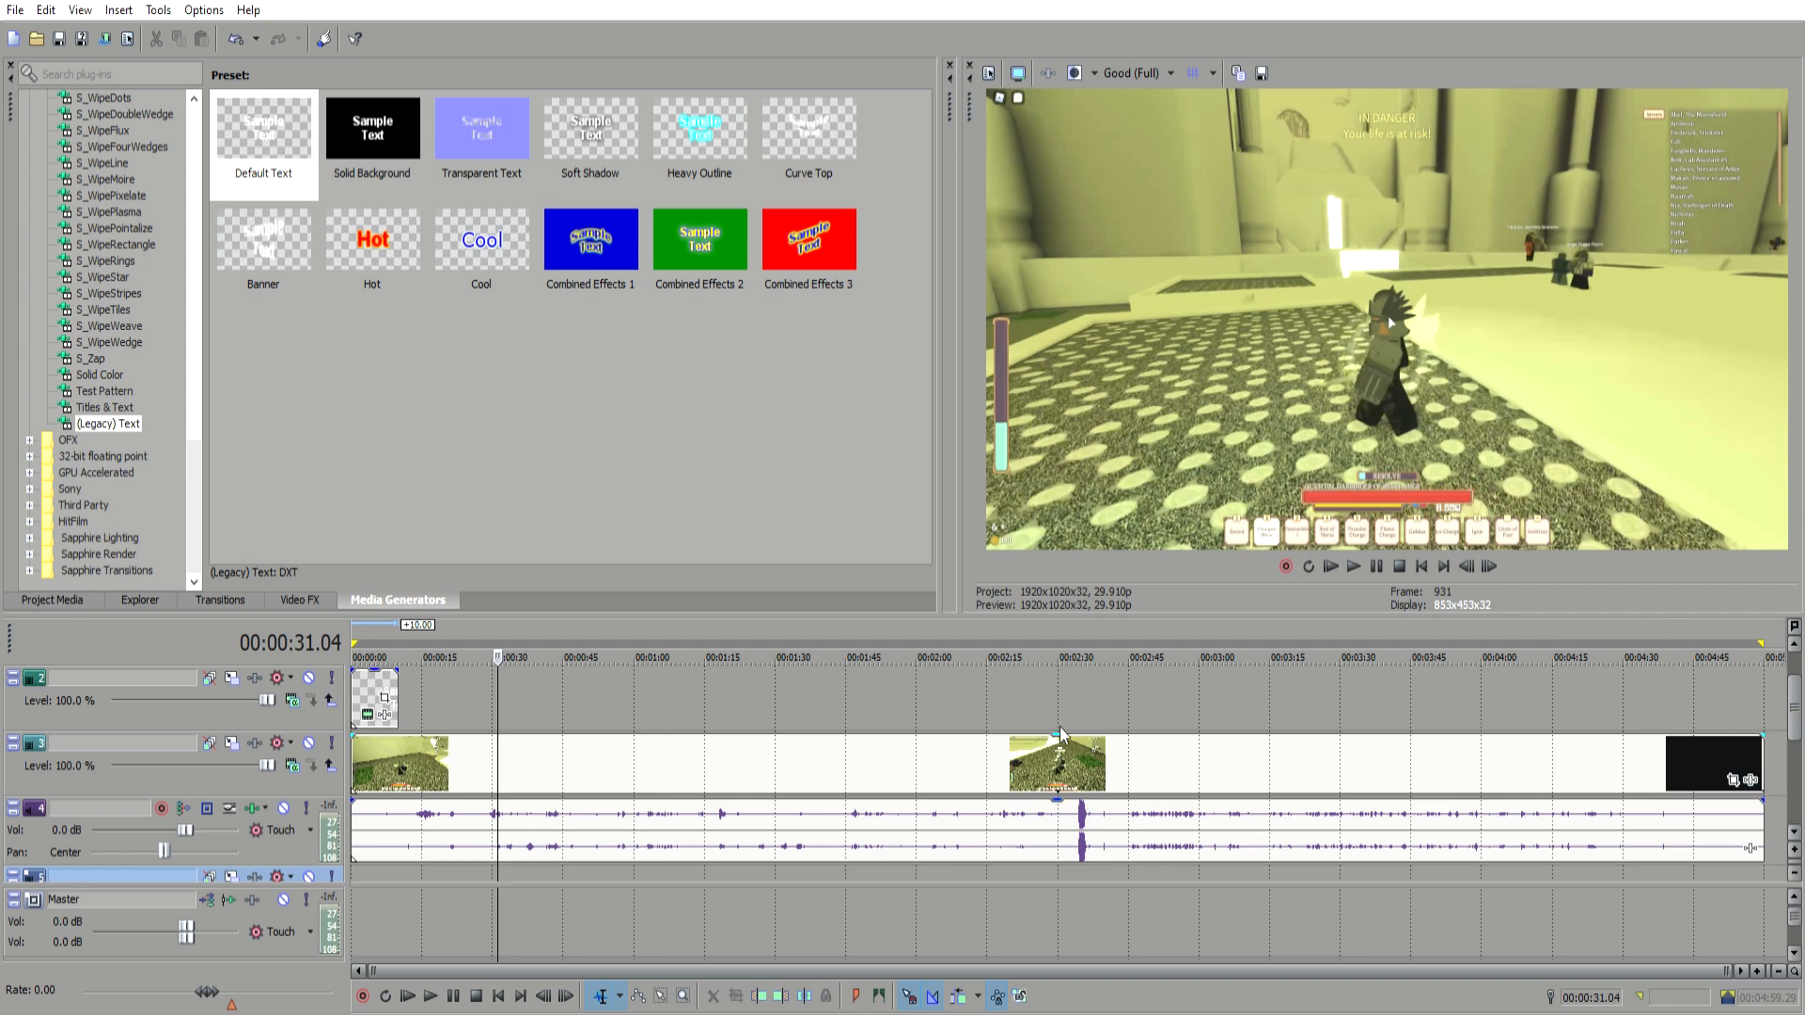
Step: Trim the end of the gameplay video event at the cursor placed at 00:01:34.12
{"action": "left_click", "coordinate": [1001, 762]}
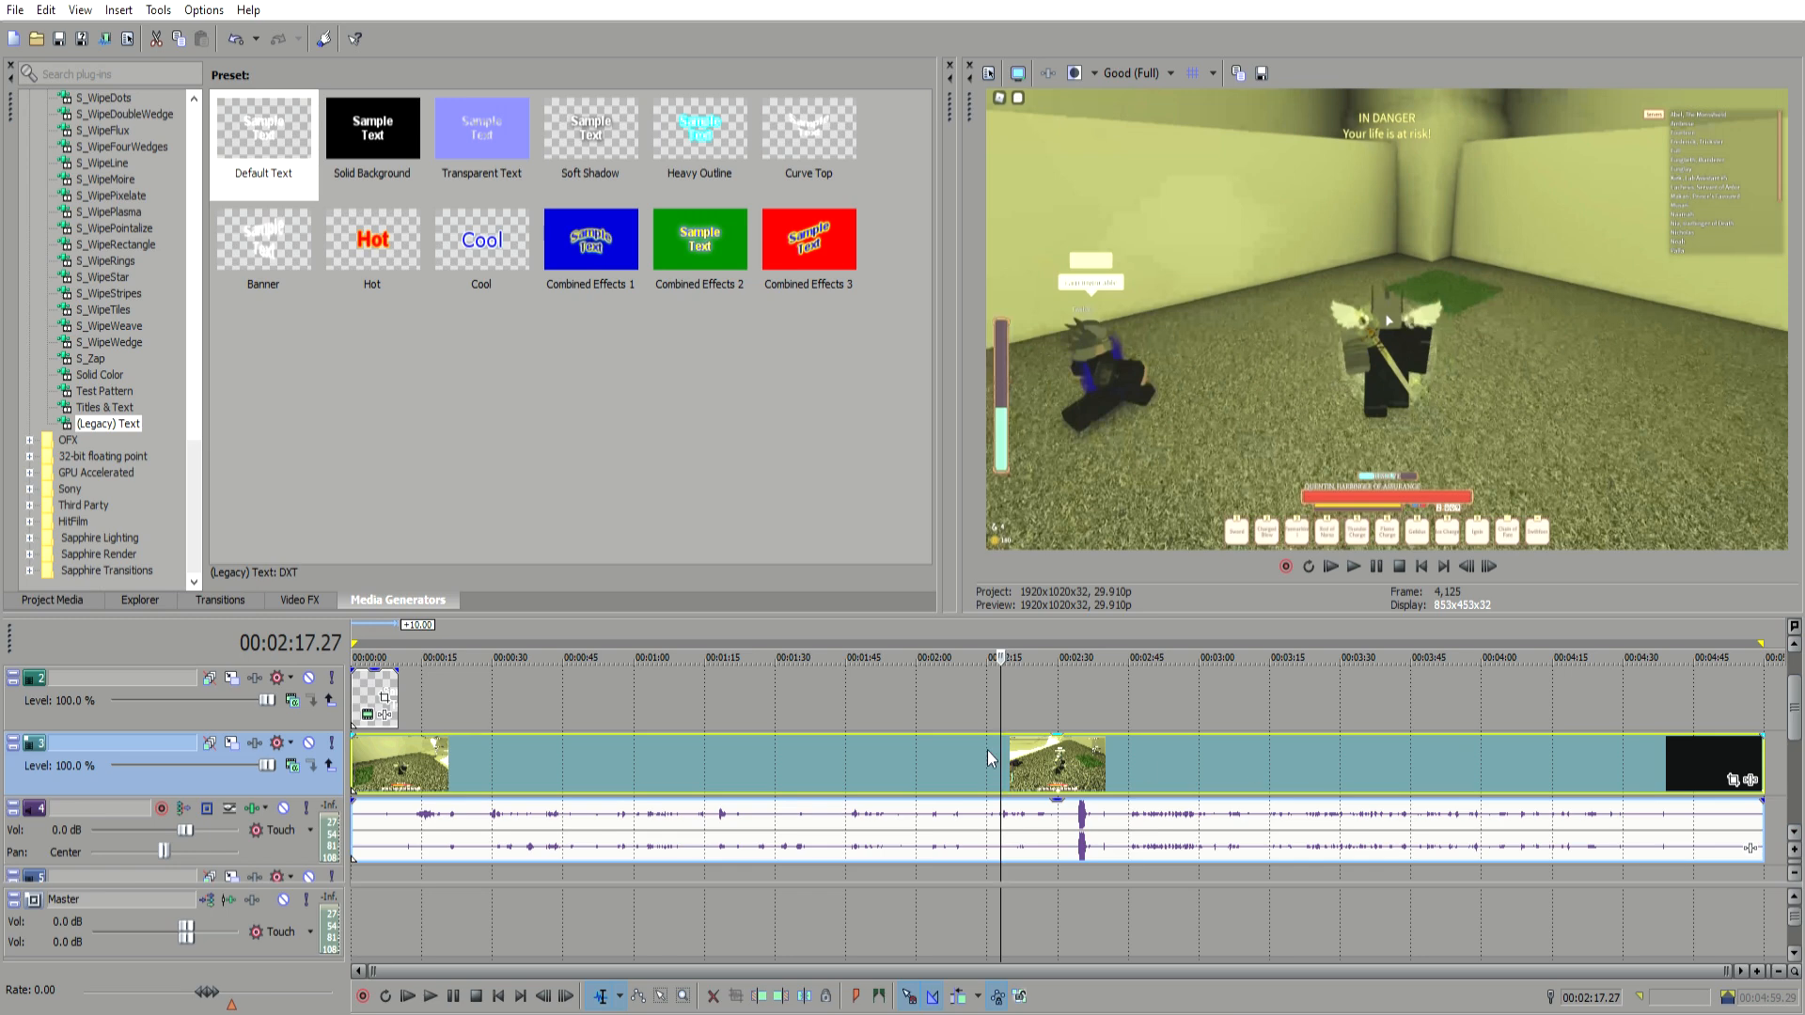
{"action": "left_click", "coordinate": [418, 750]}
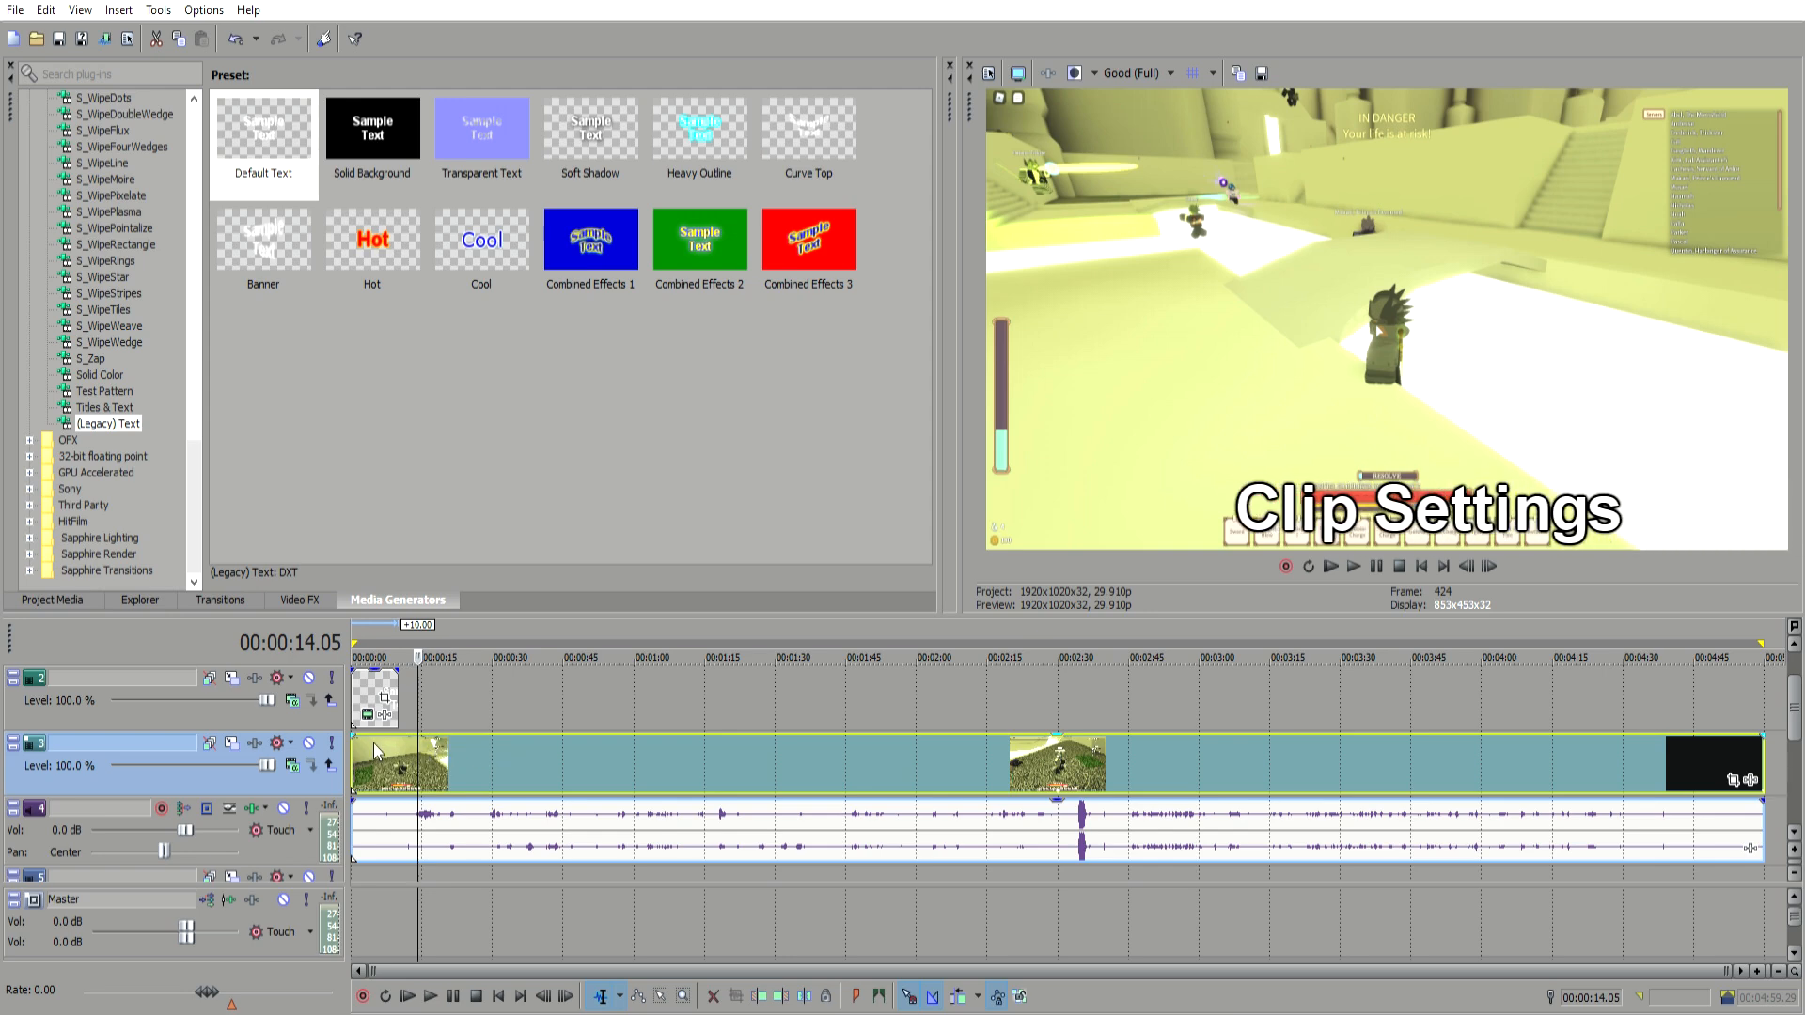
{"action": "left_click", "coordinate": [796, 741]}
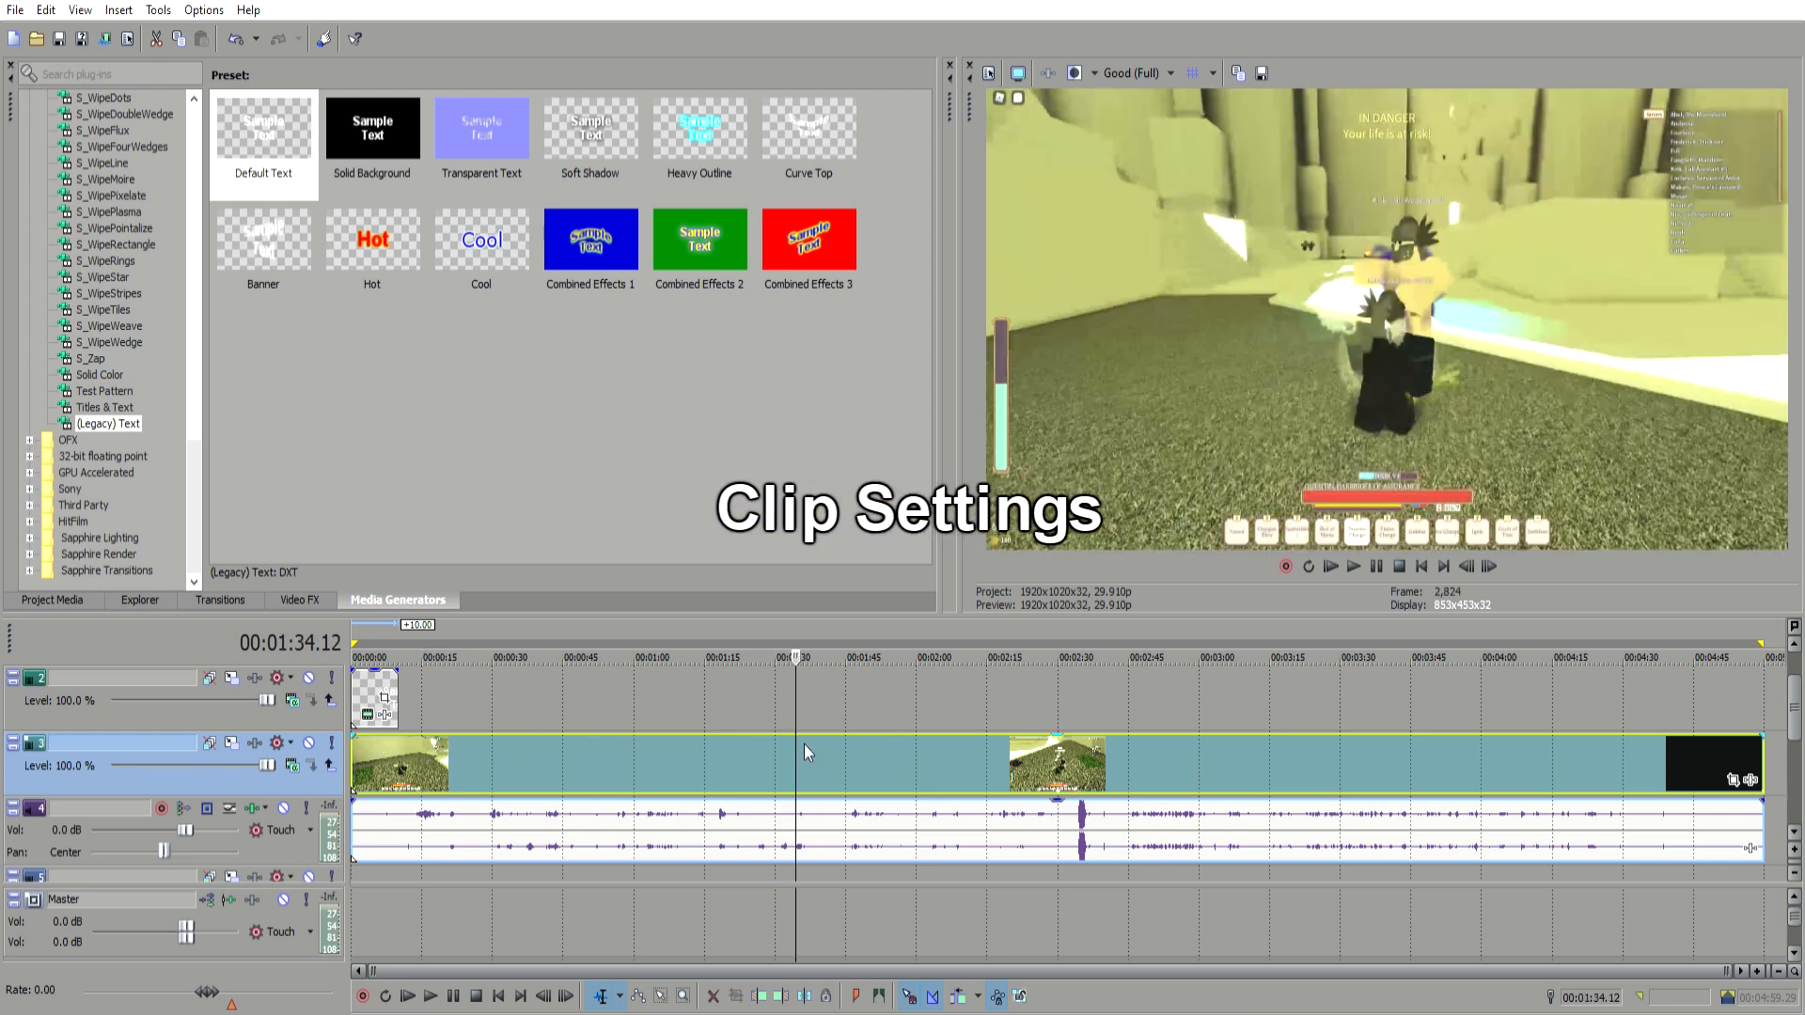
{"action": "key", "text": "alt+]"}
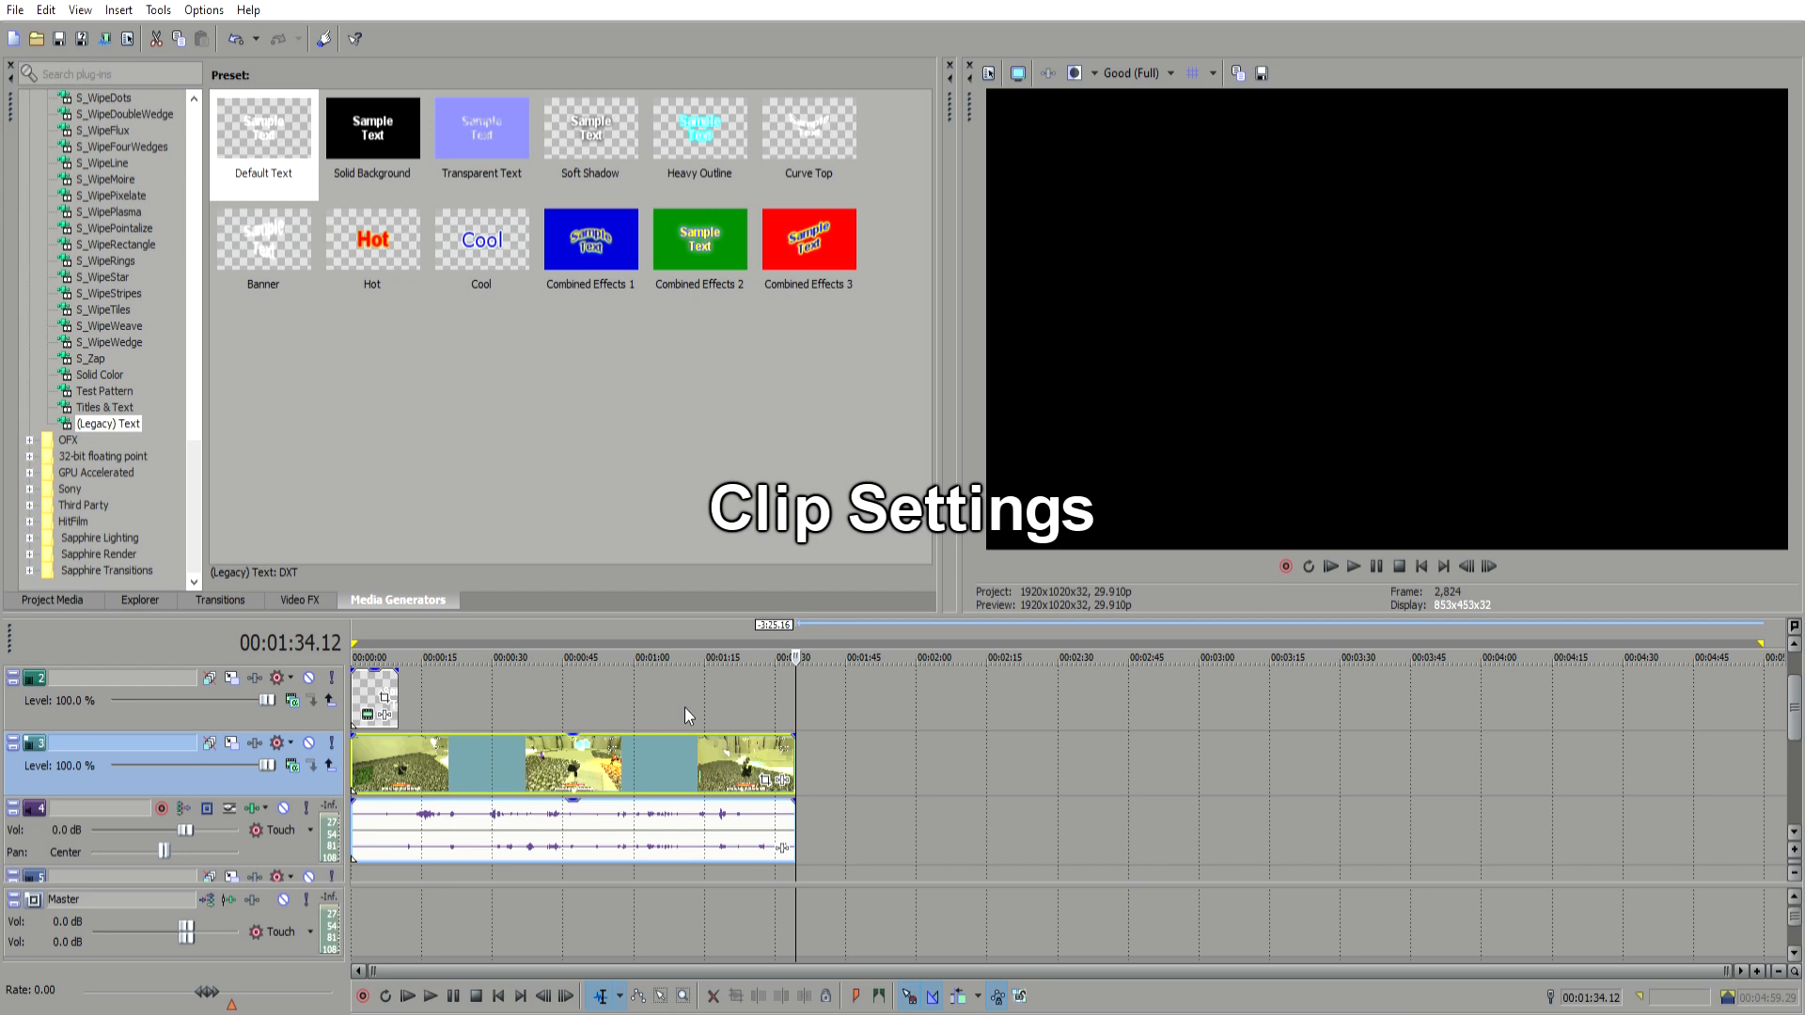
Step: Delete the Default Text event from the text track
{"action": "left_click", "coordinate": [359, 741]}
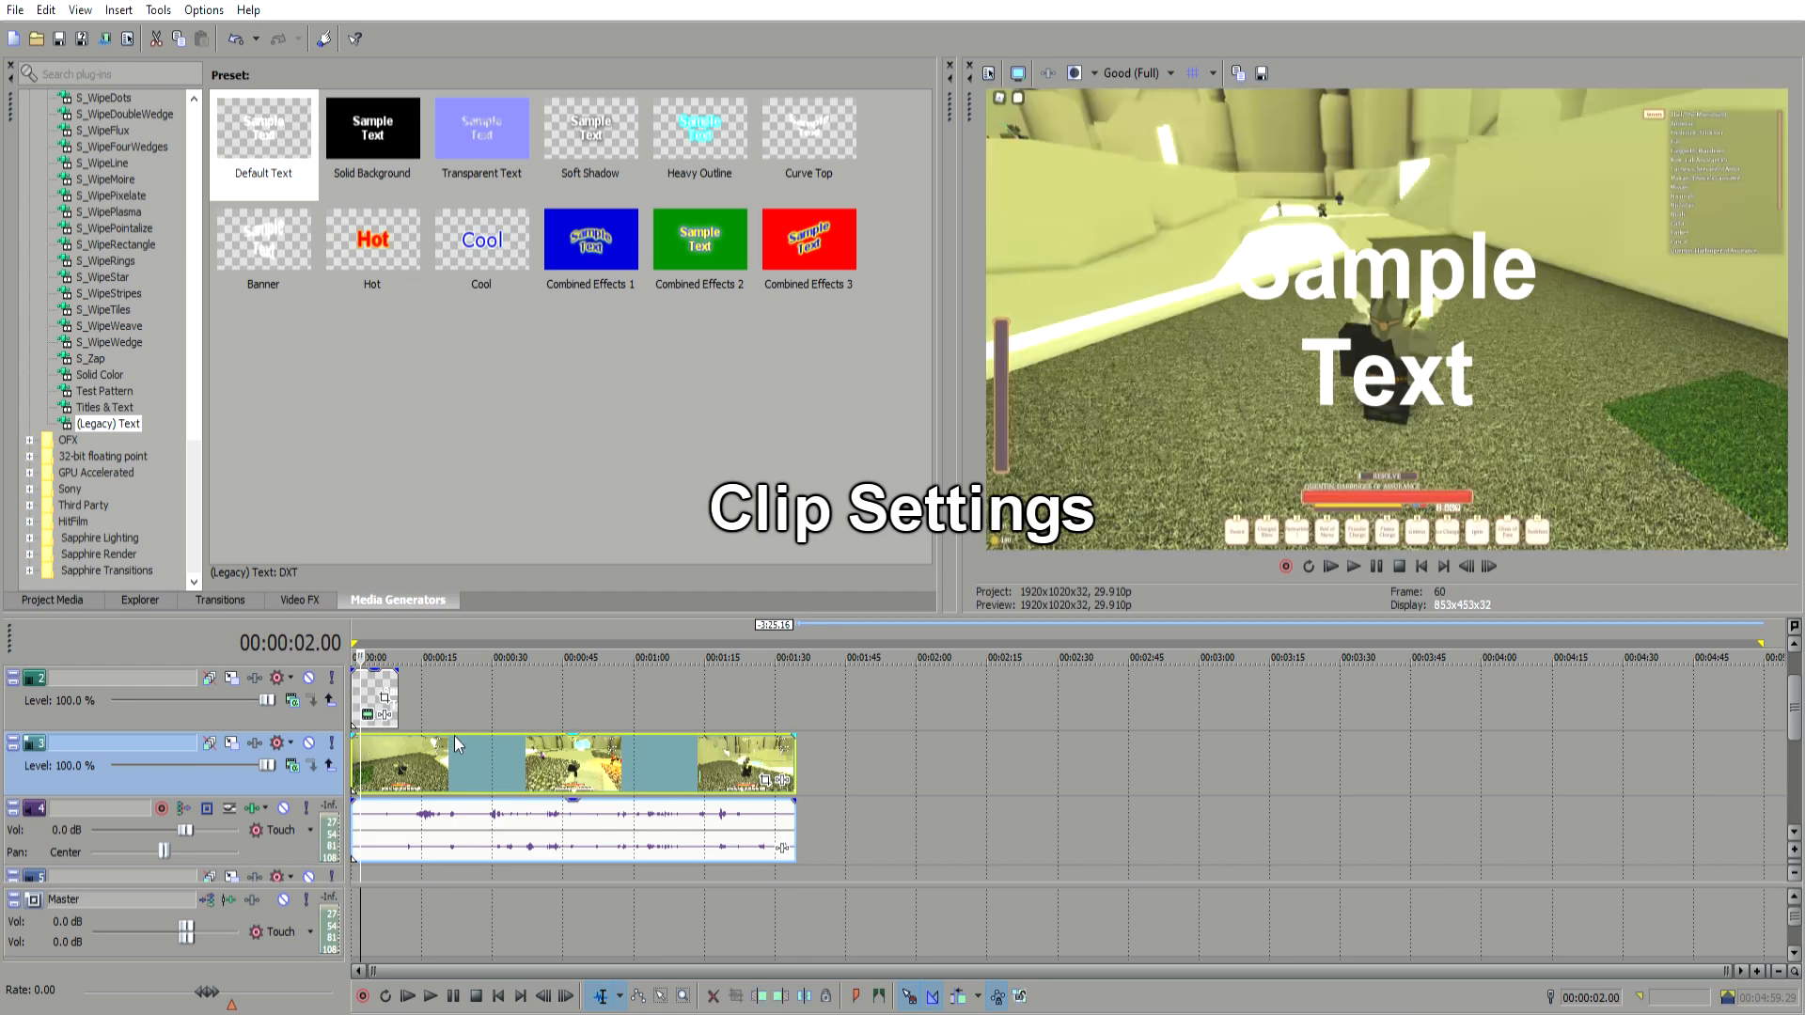
{"action": "left_click", "coordinate": [499, 741]}
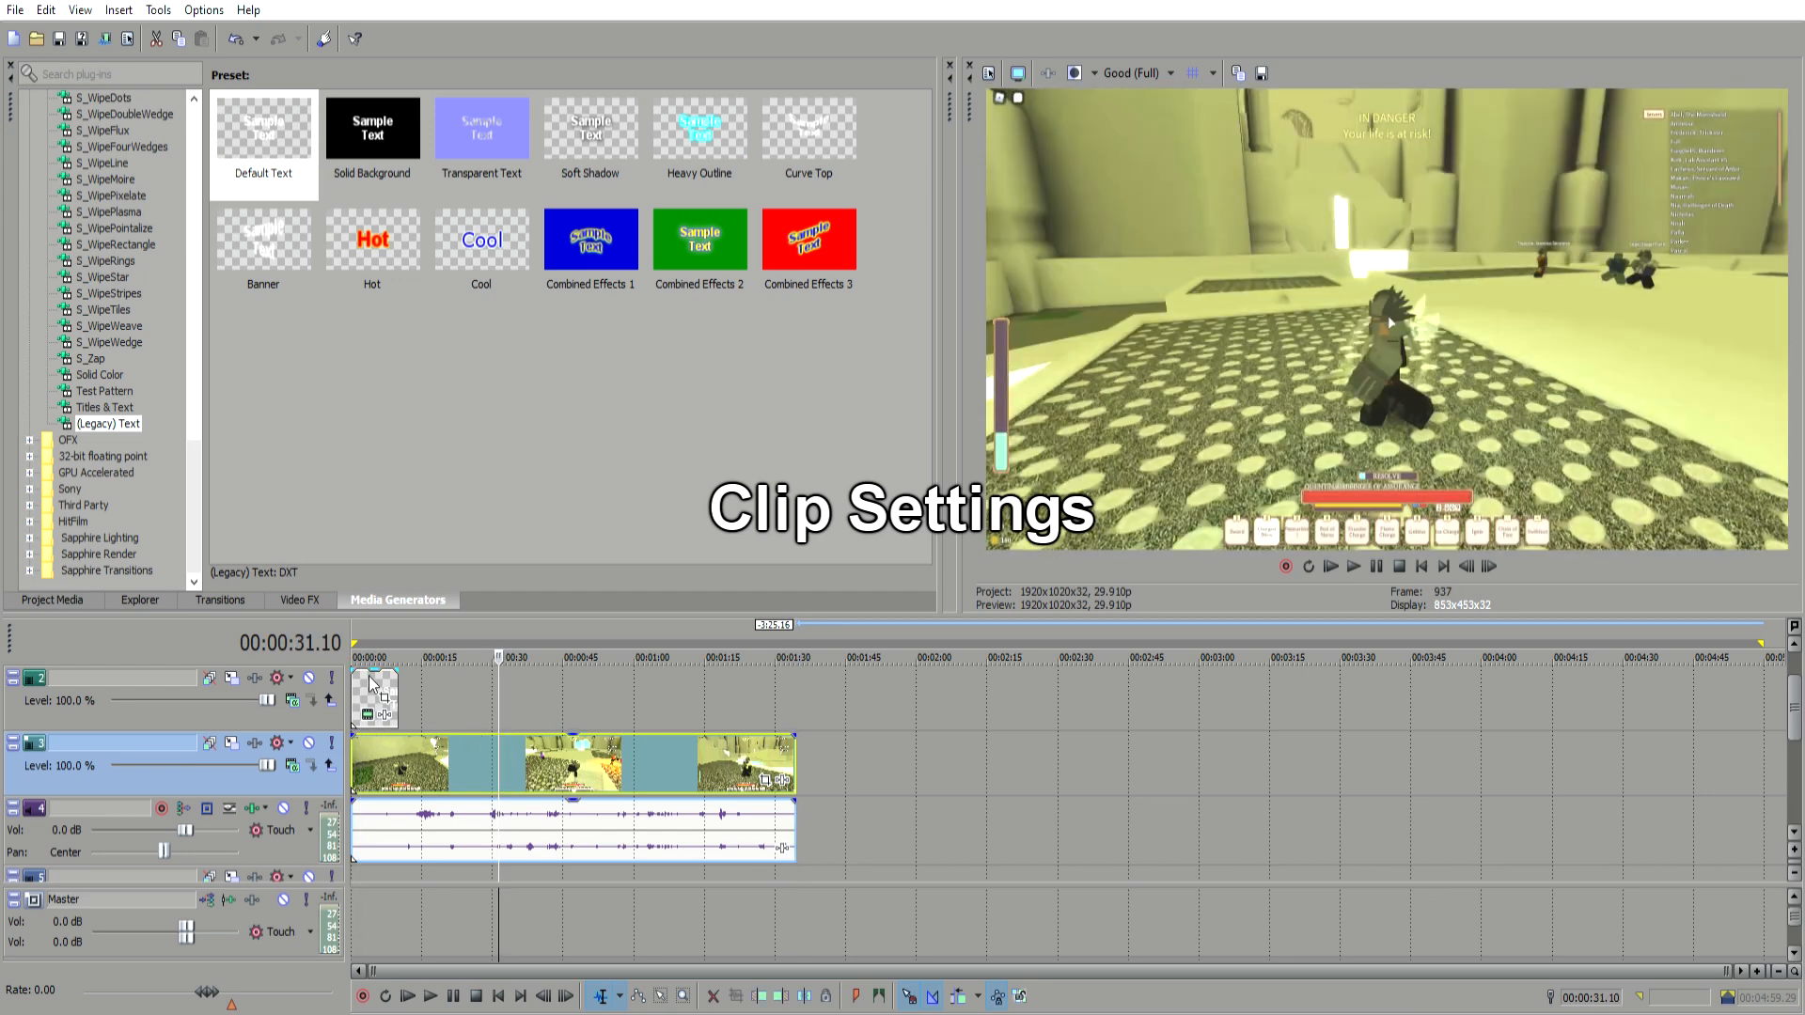
{"action": "left_click", "coordinate": [371, 681]}
{"action": "key", "text": "Delete"}
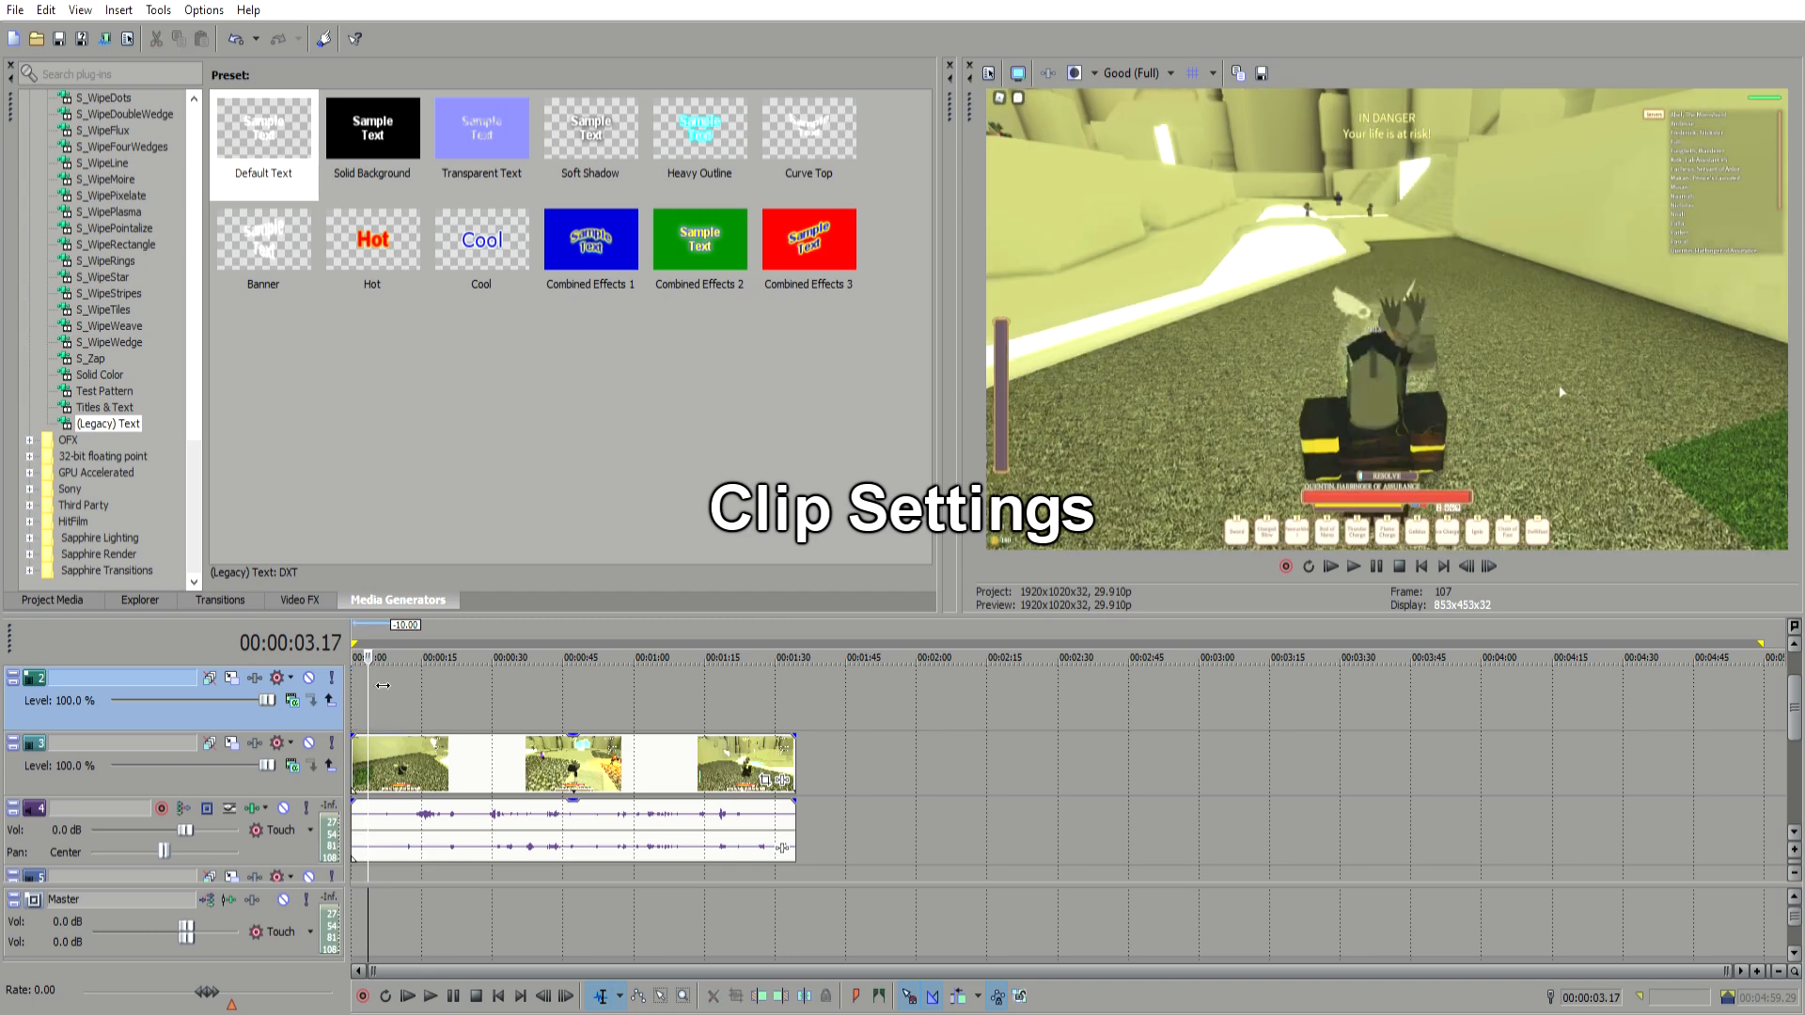
Step: Shrink the loop region to the trimmed clip and turn off Maintain Aspect Ratio in the gameplay event's switches
{"action": "left_click_drag", "start_coordinate": [1761, 644], "coordinate": [799, 658]}
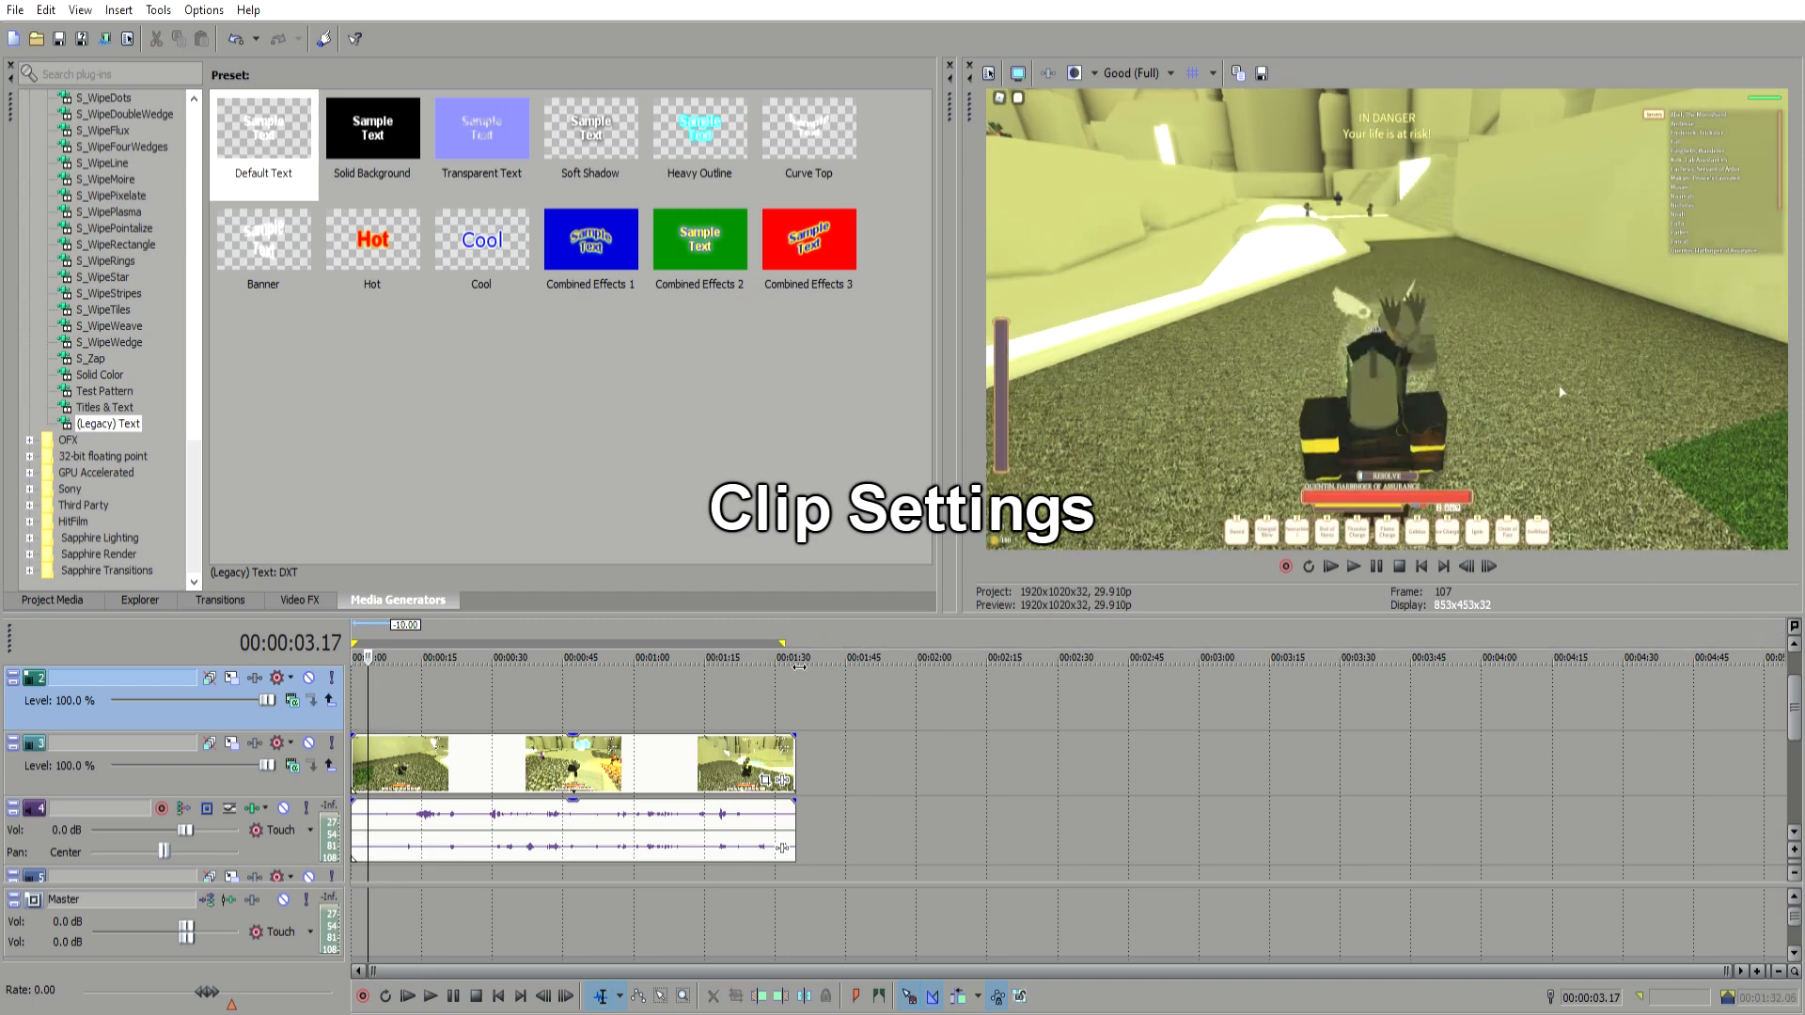
{"action": "left_click", "coordinate": [424, 762]}
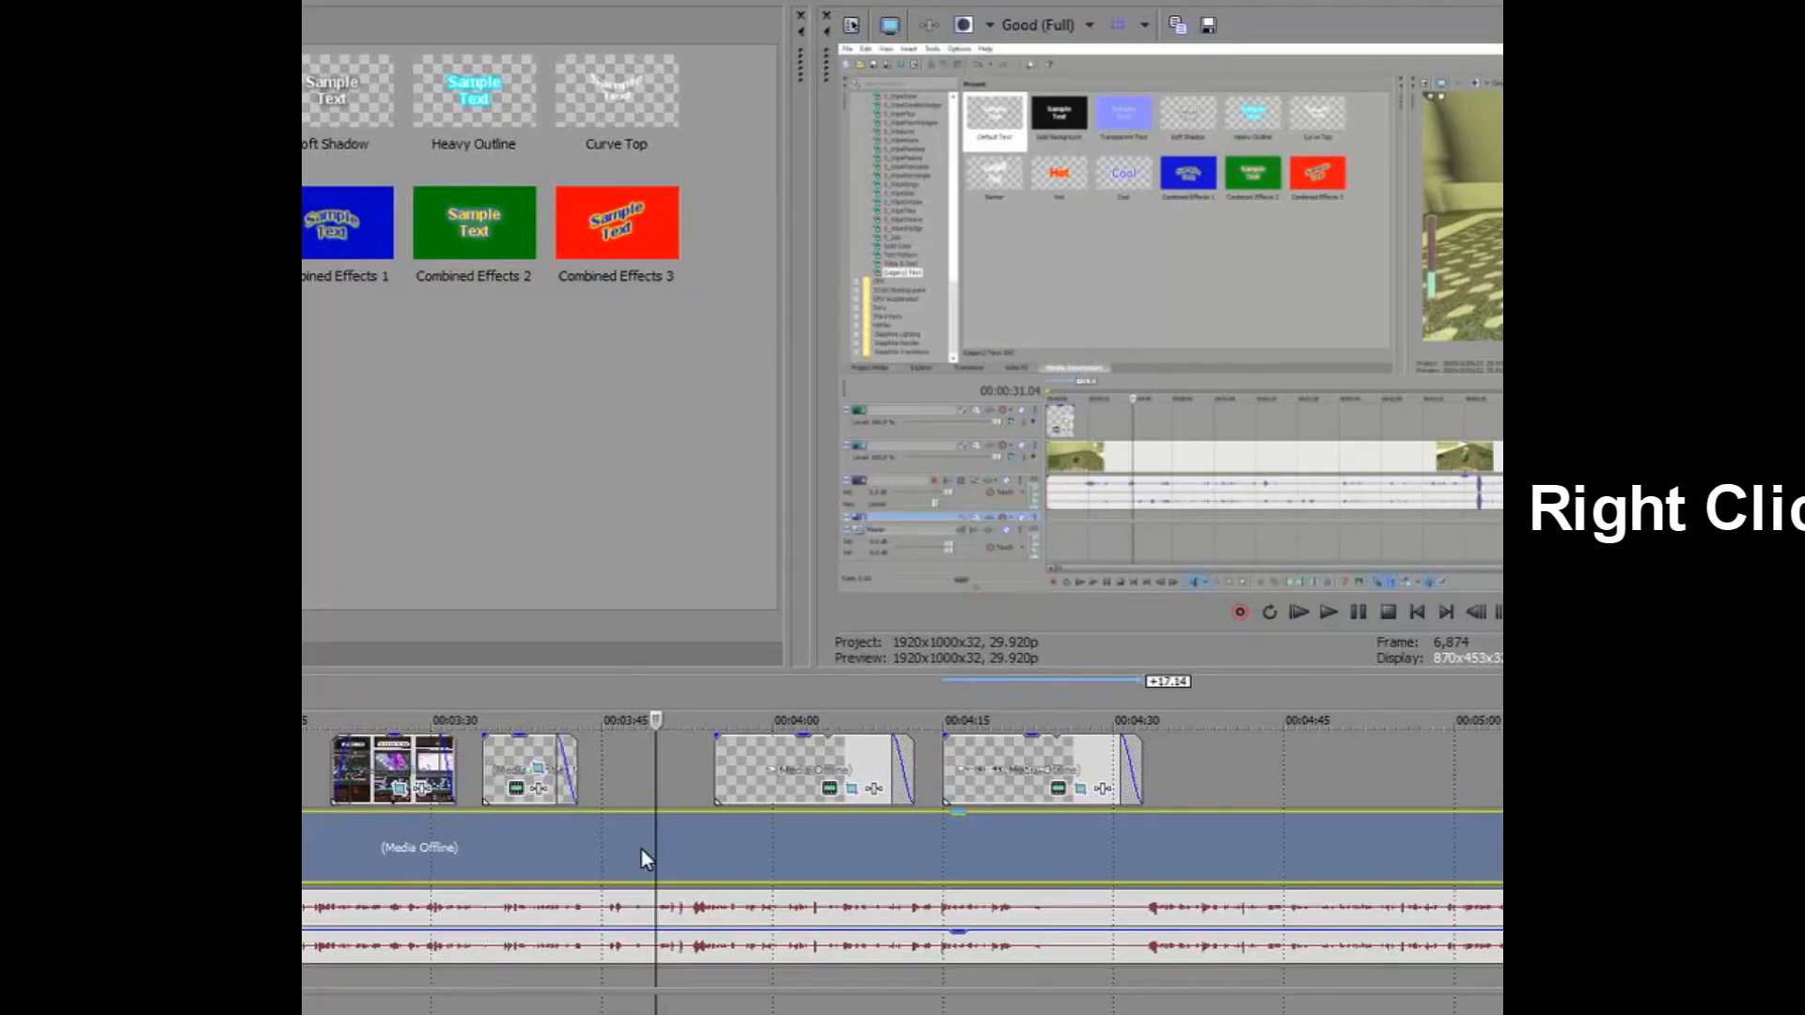
{"action": "right_click", "coordinate": [640, 848]}
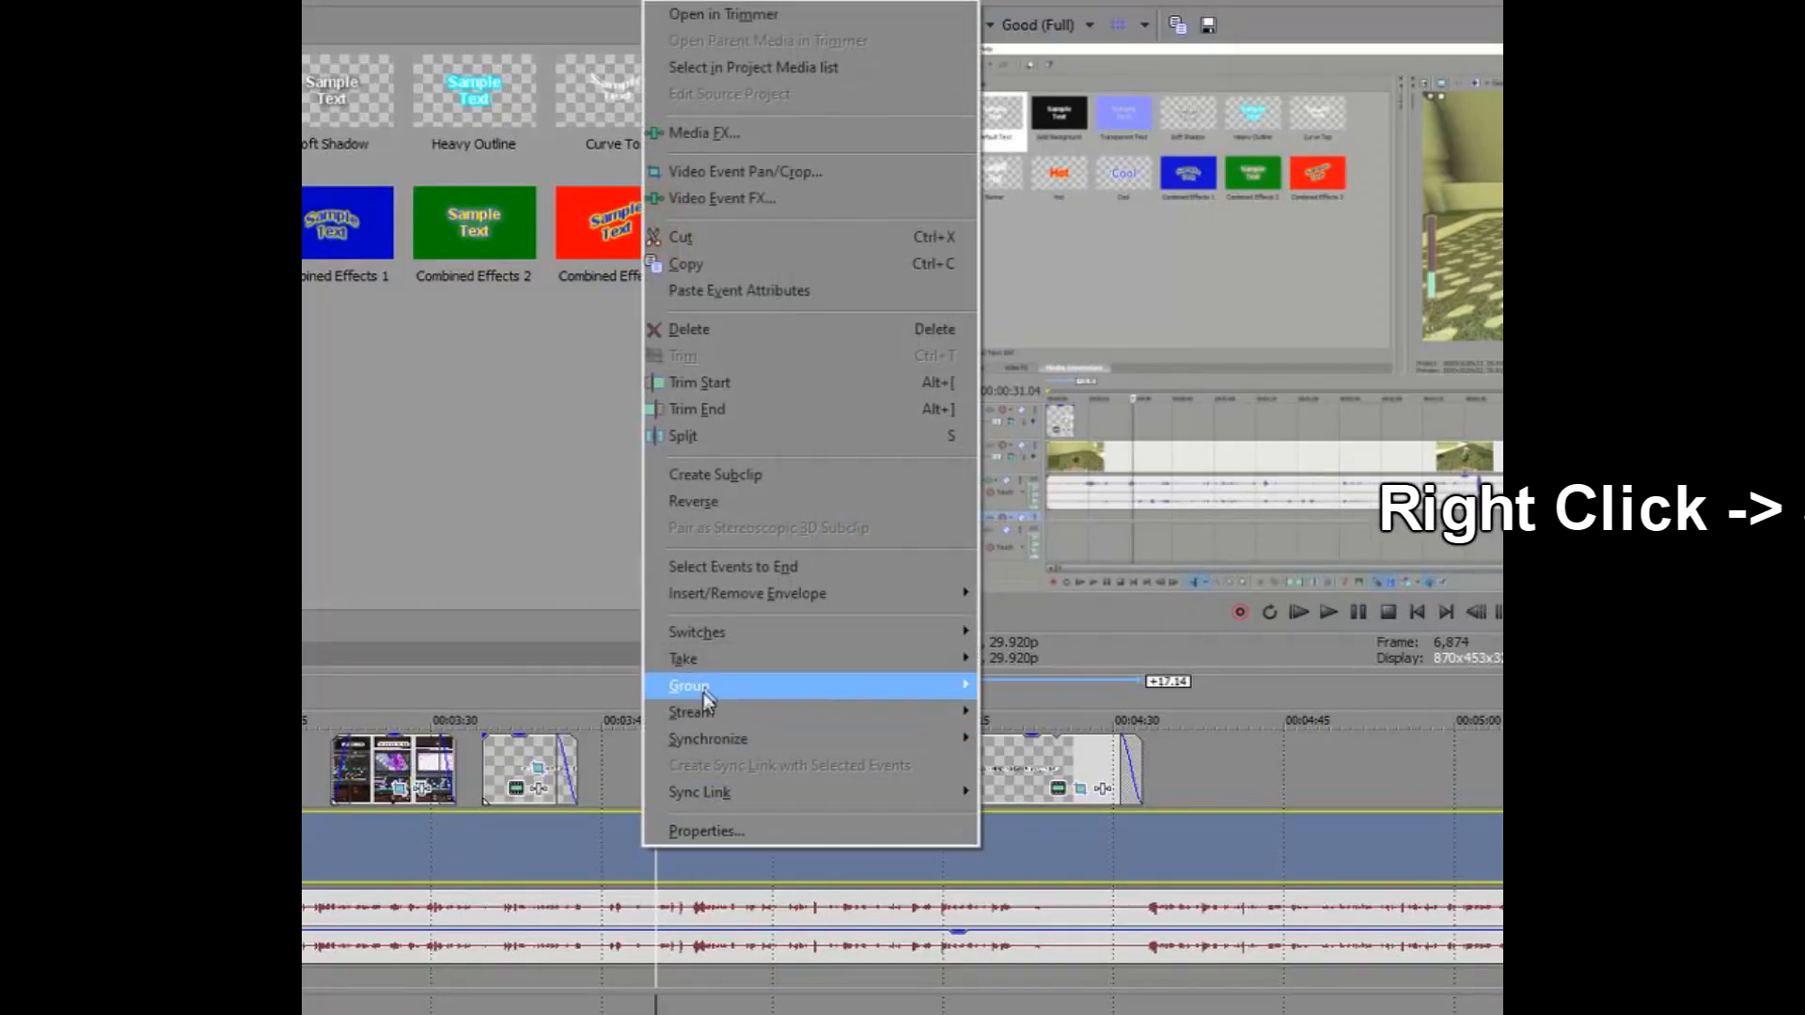
{"action": "mouse_move", "coordinate": [714, 634]}
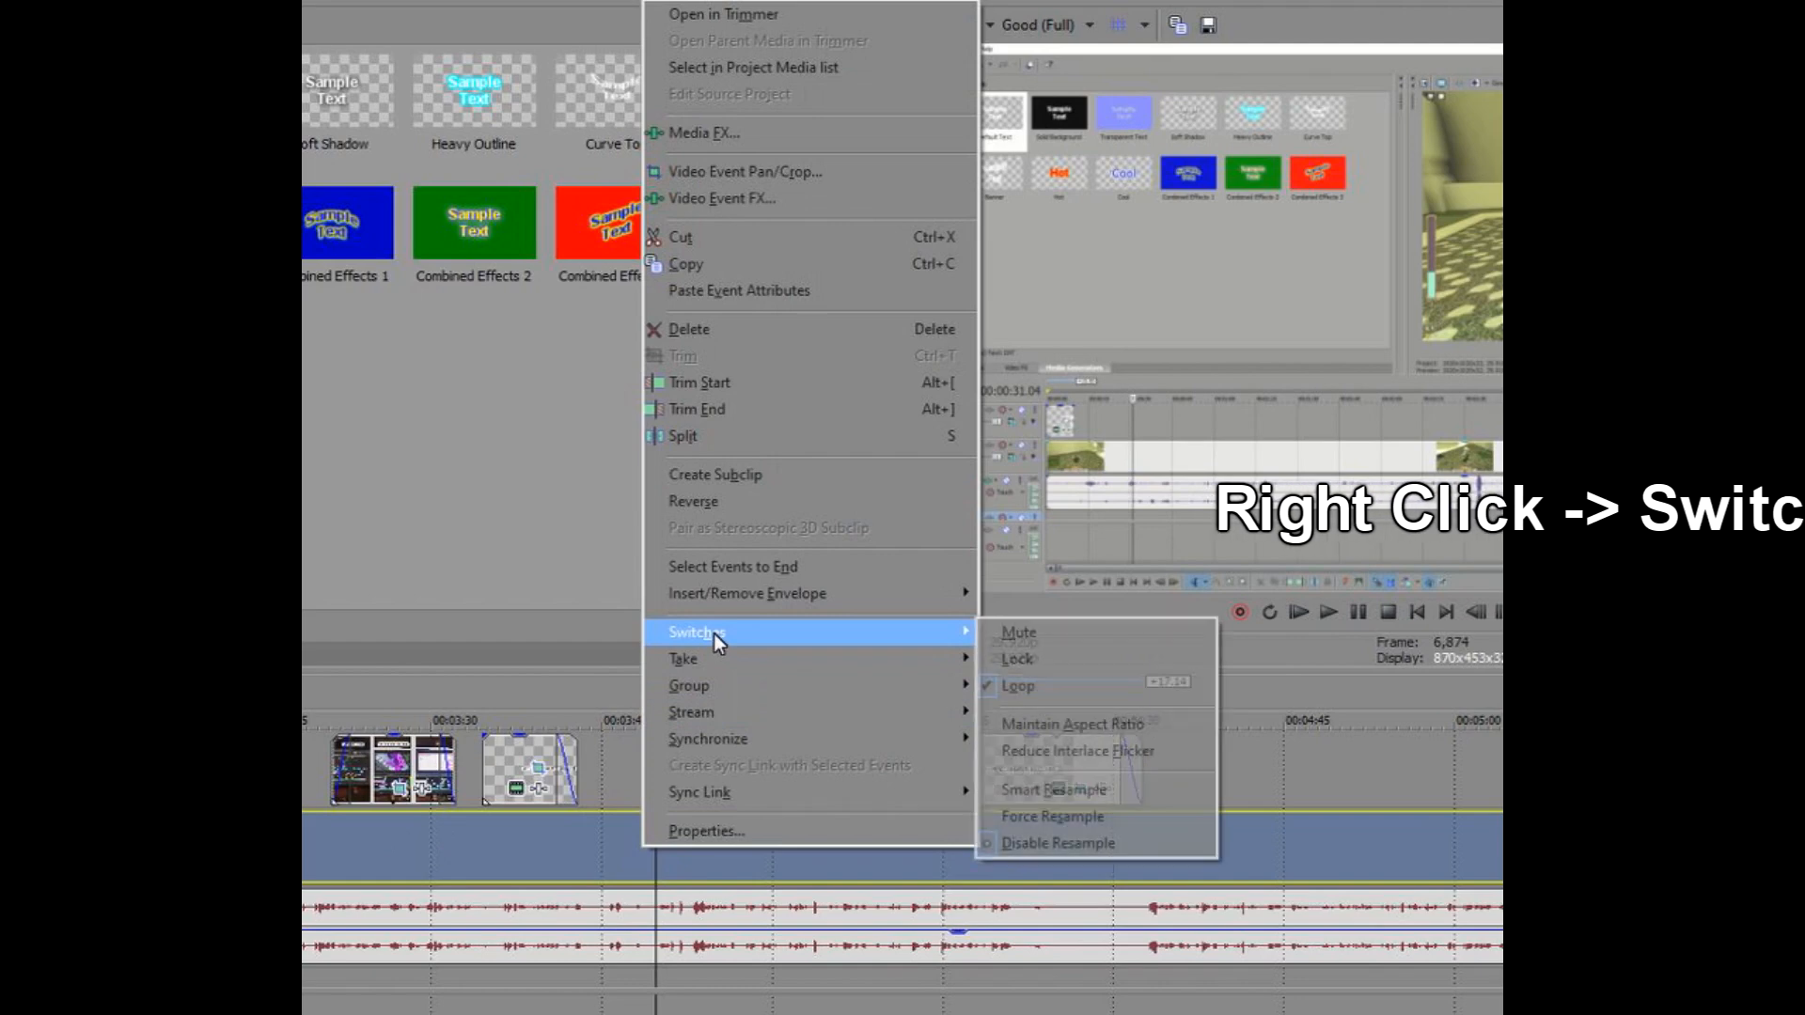
{"action": "left_click", "coordinate": [1093, 731]}
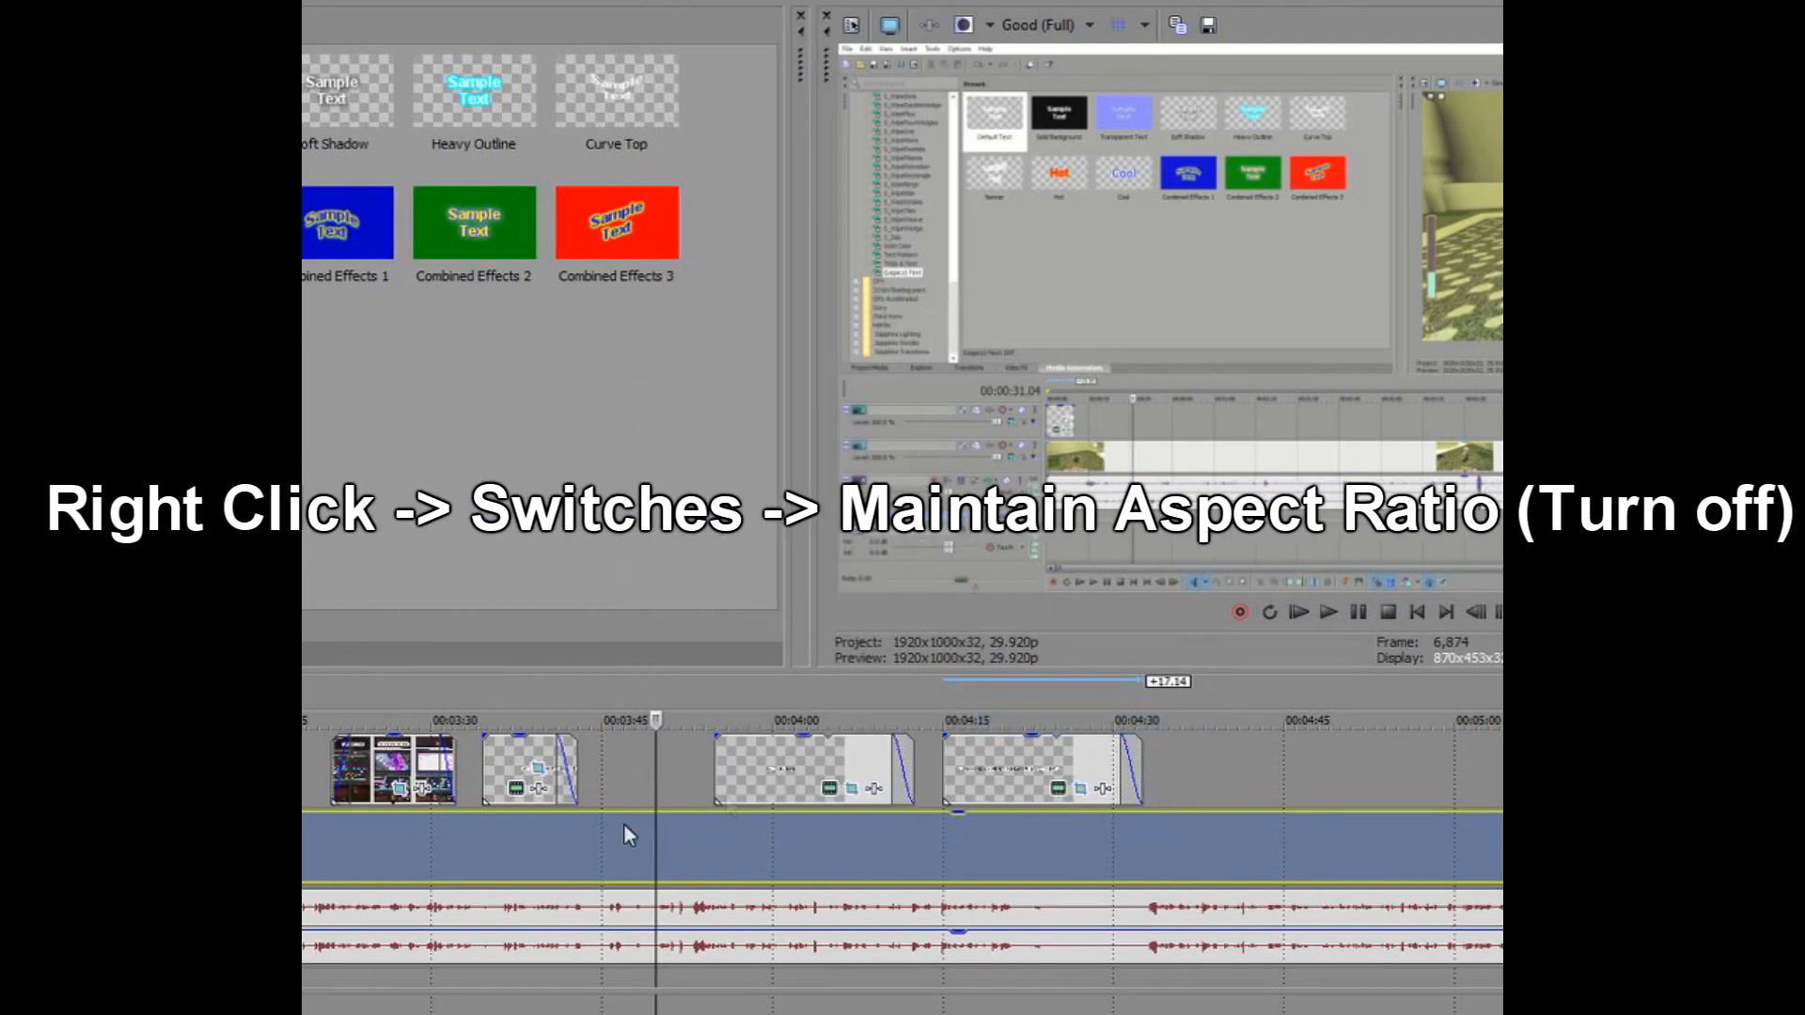
Step: Start rendering the project to Testing video.mp4 and cancel the render
{"action": "right_click", "coordinate": [629, 836]}
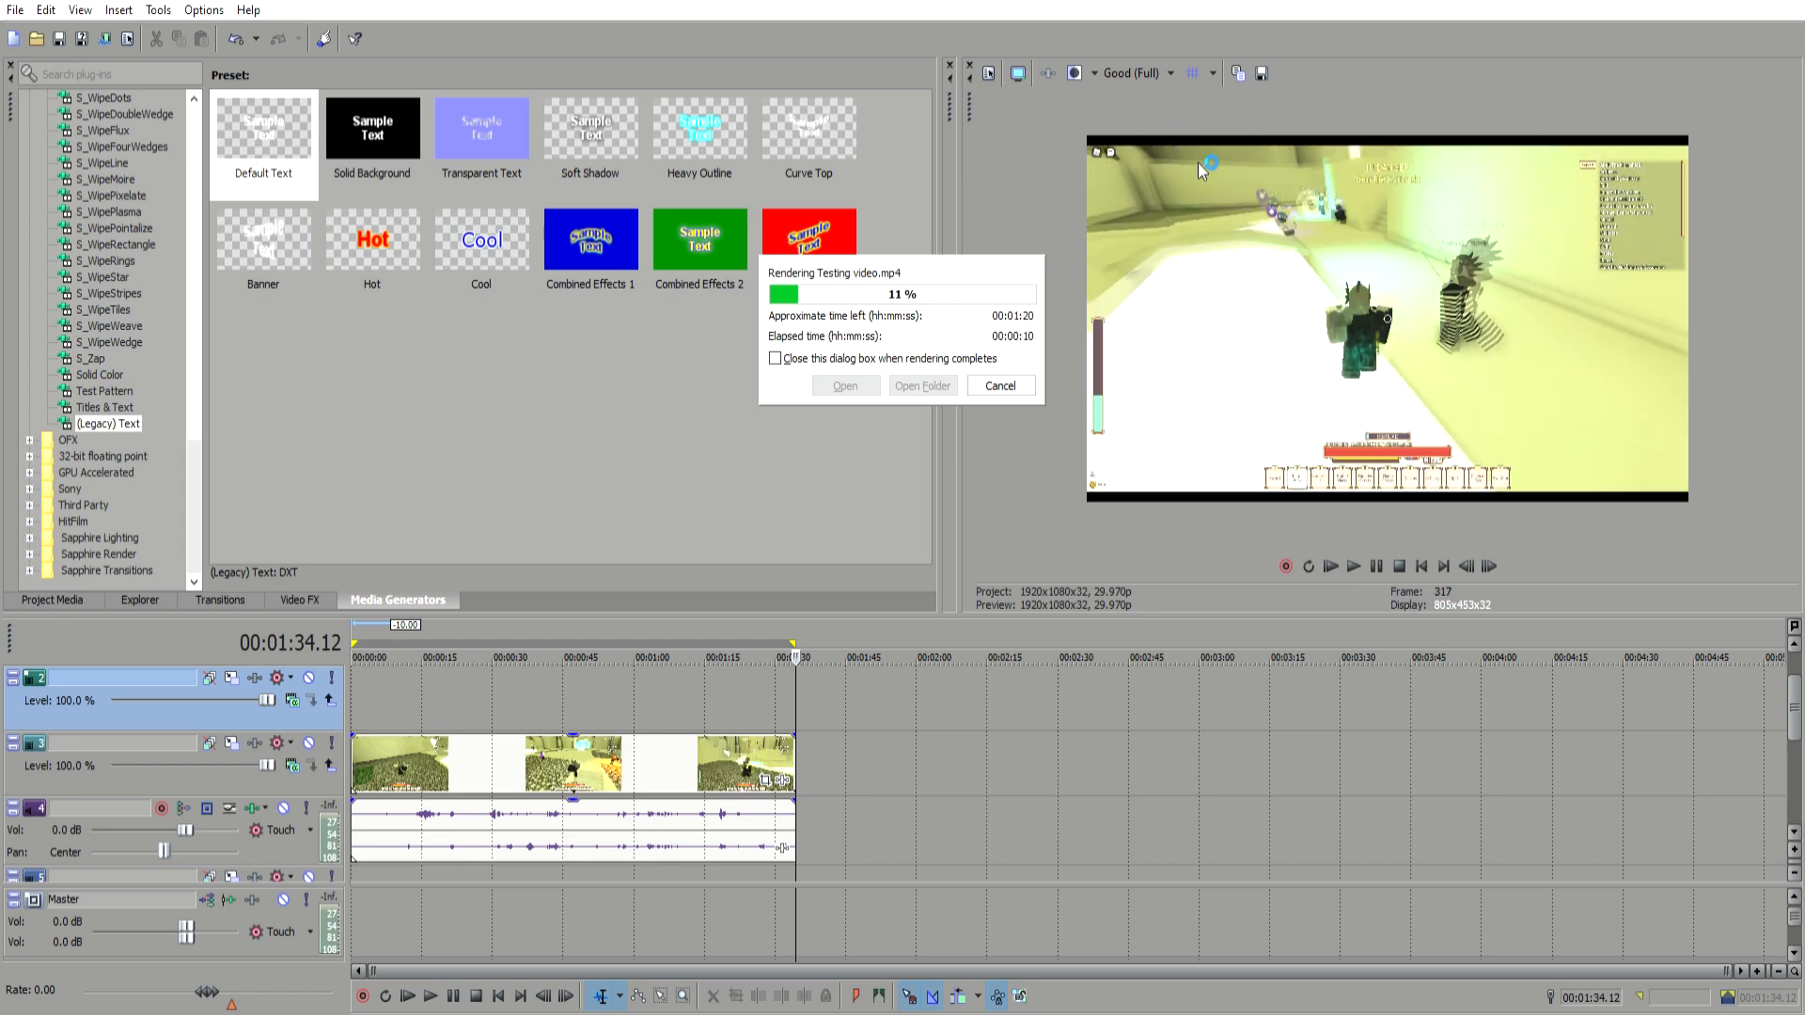
{"action": "left_click", "coordinate": [1002, 380]}
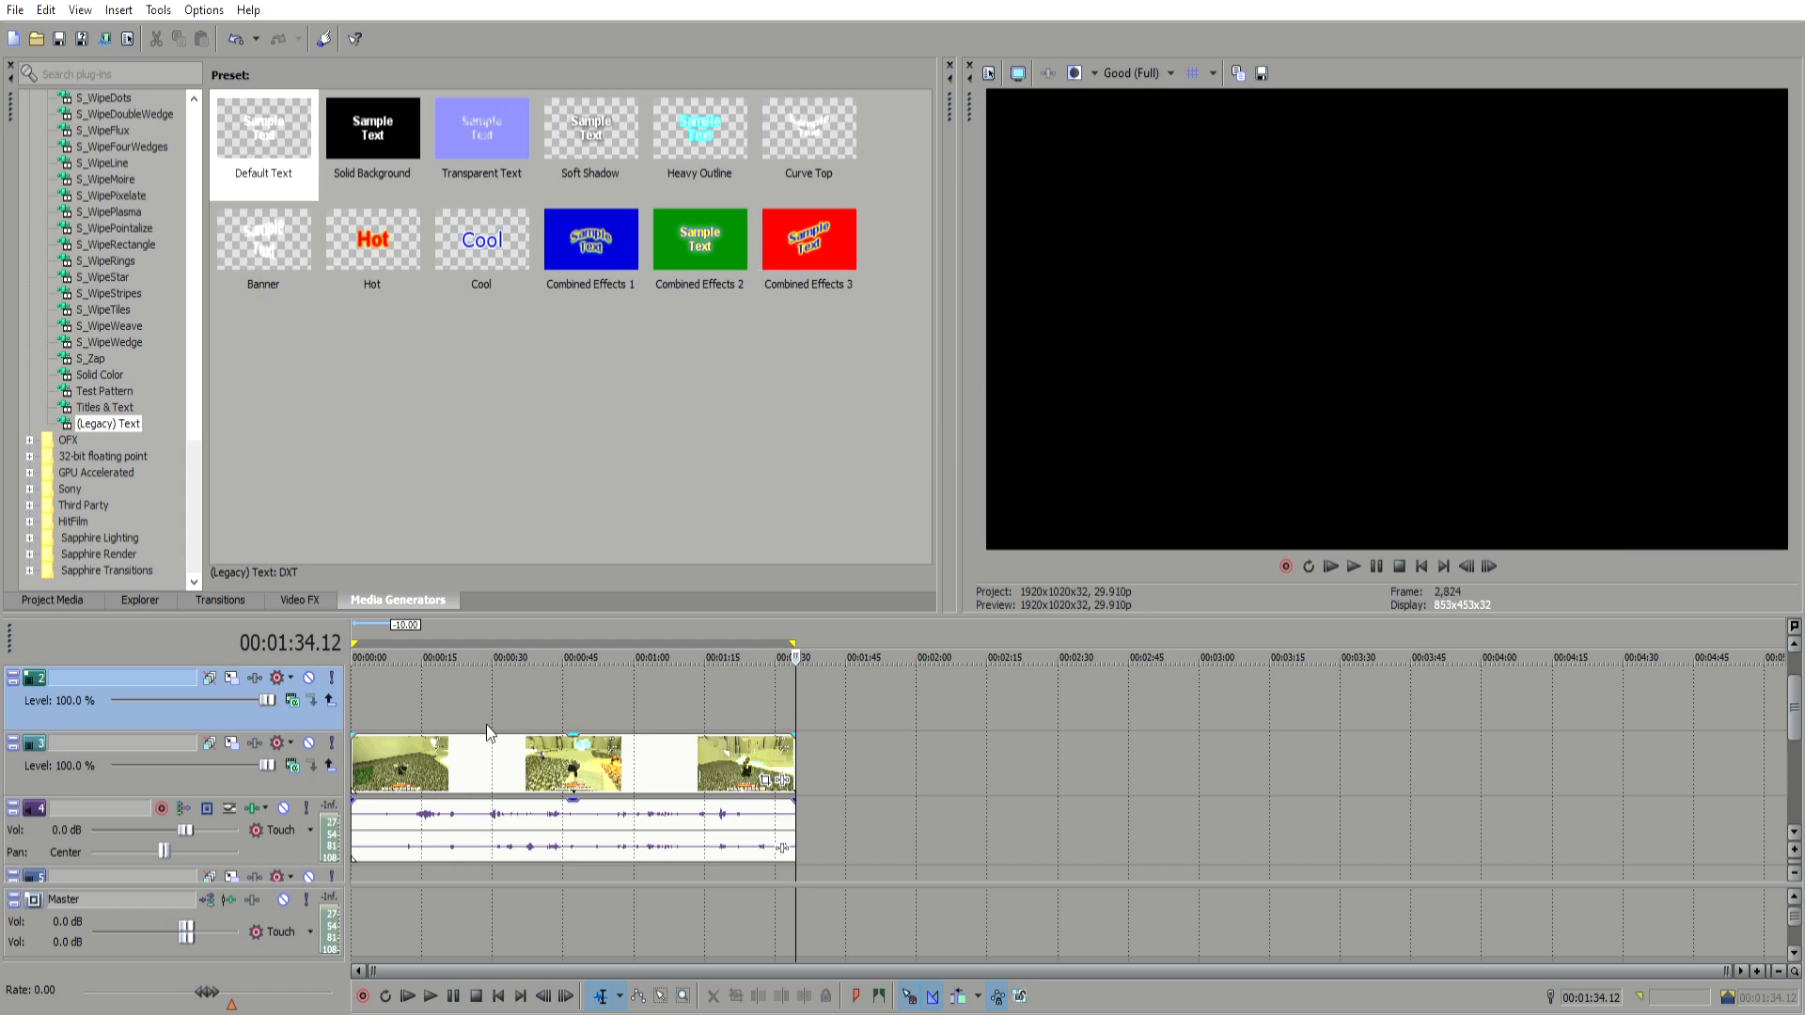
{"action": "left_click", "coordinate": [482, 684]}
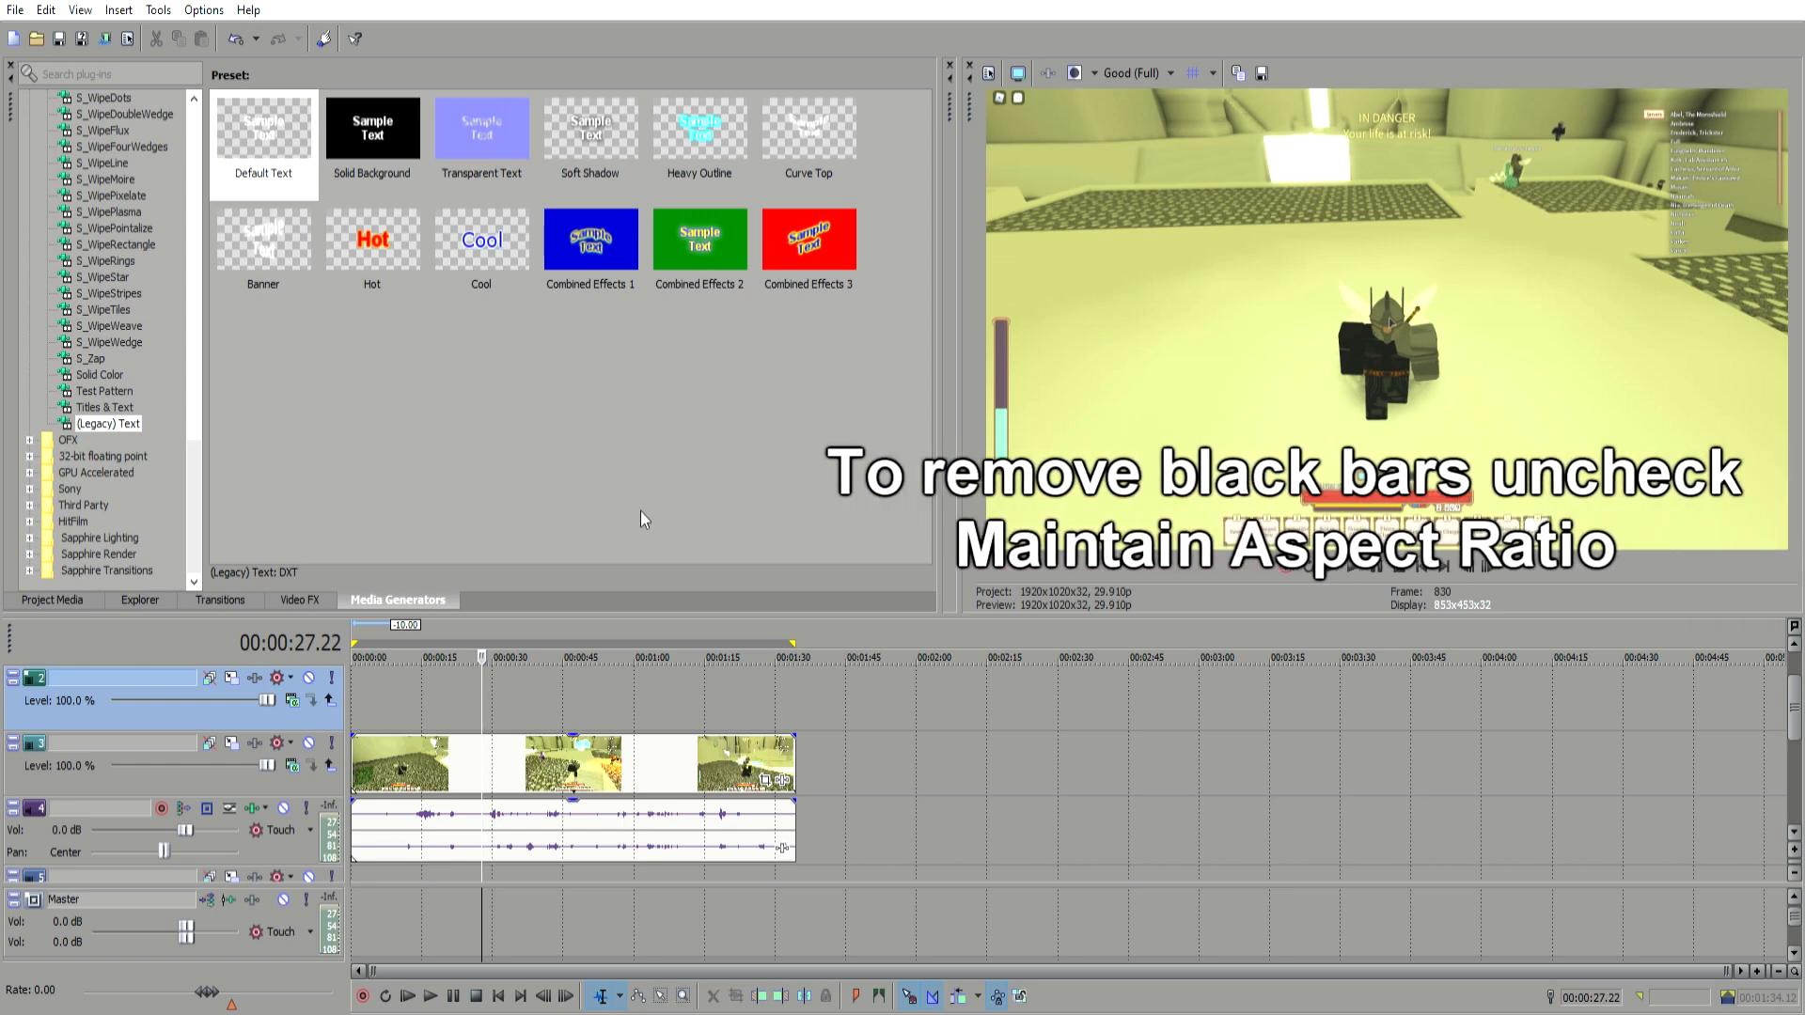
Step: Toggle the Maintain Aspect Ratio switch on the selected gameplay video event again
{"action": "left_click", "coordinate": [418, 749]}
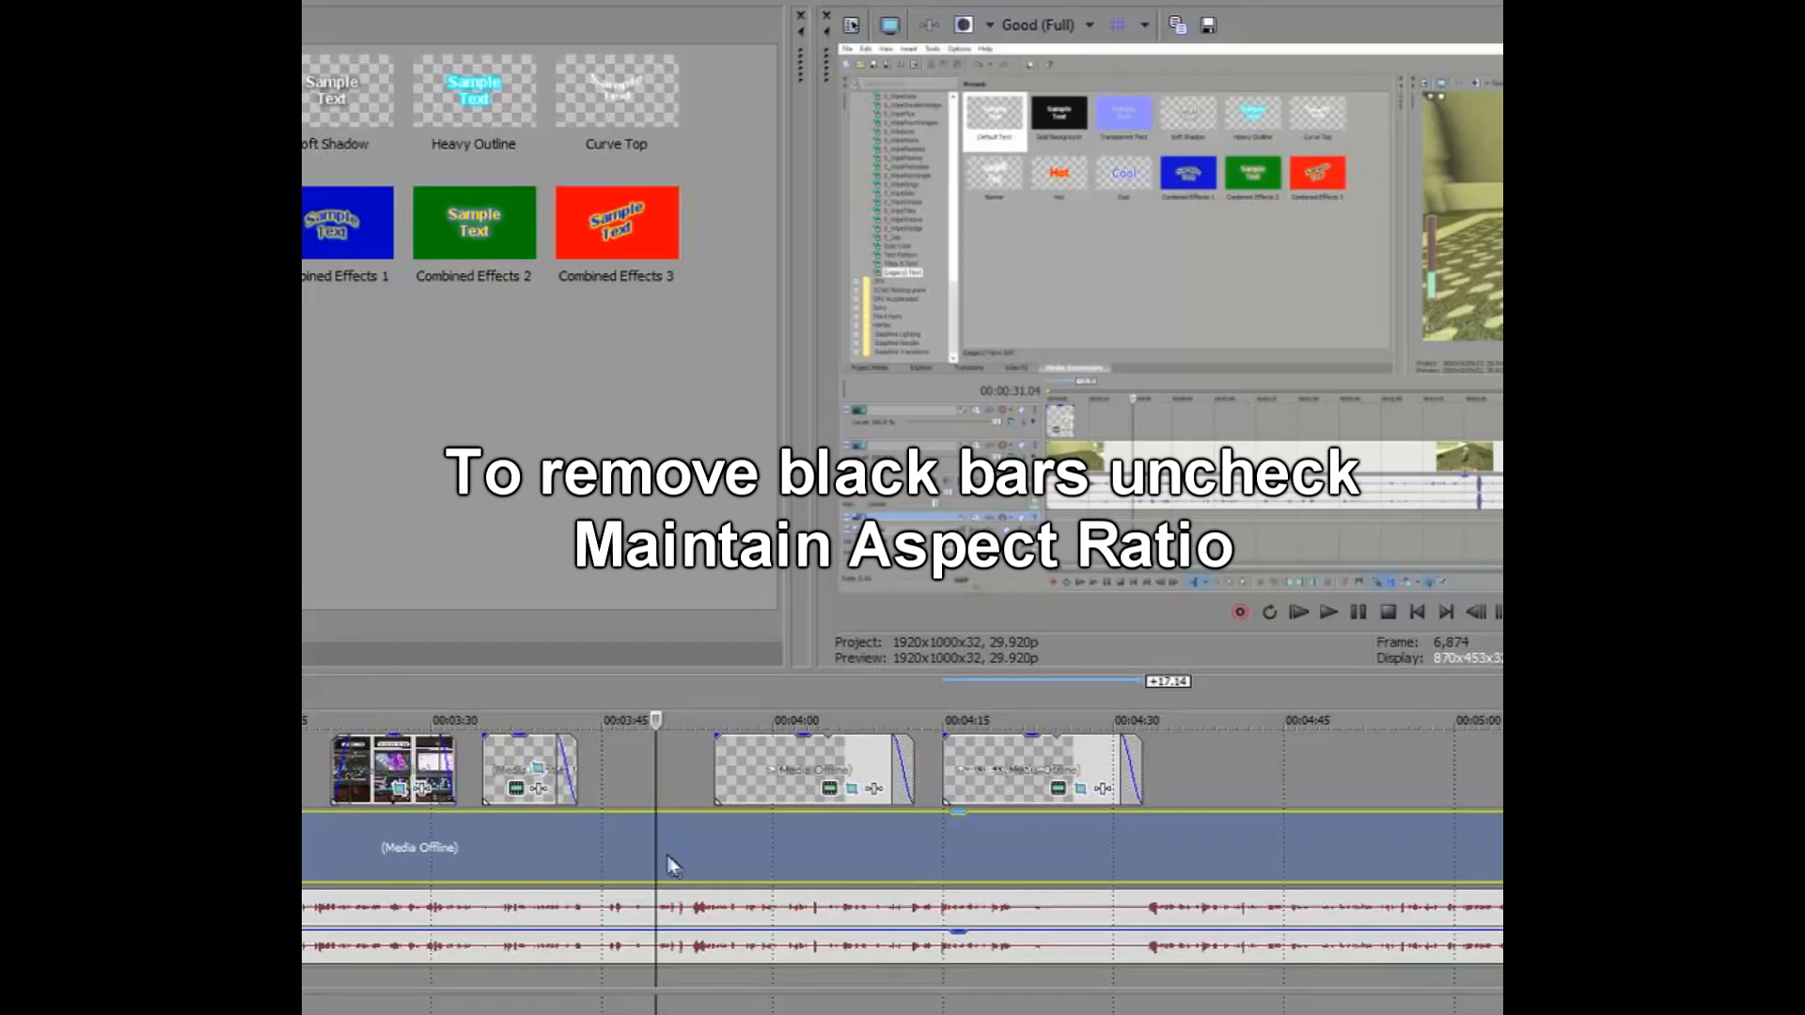
{"action": "right_click", "coordinate": [642, 848]}
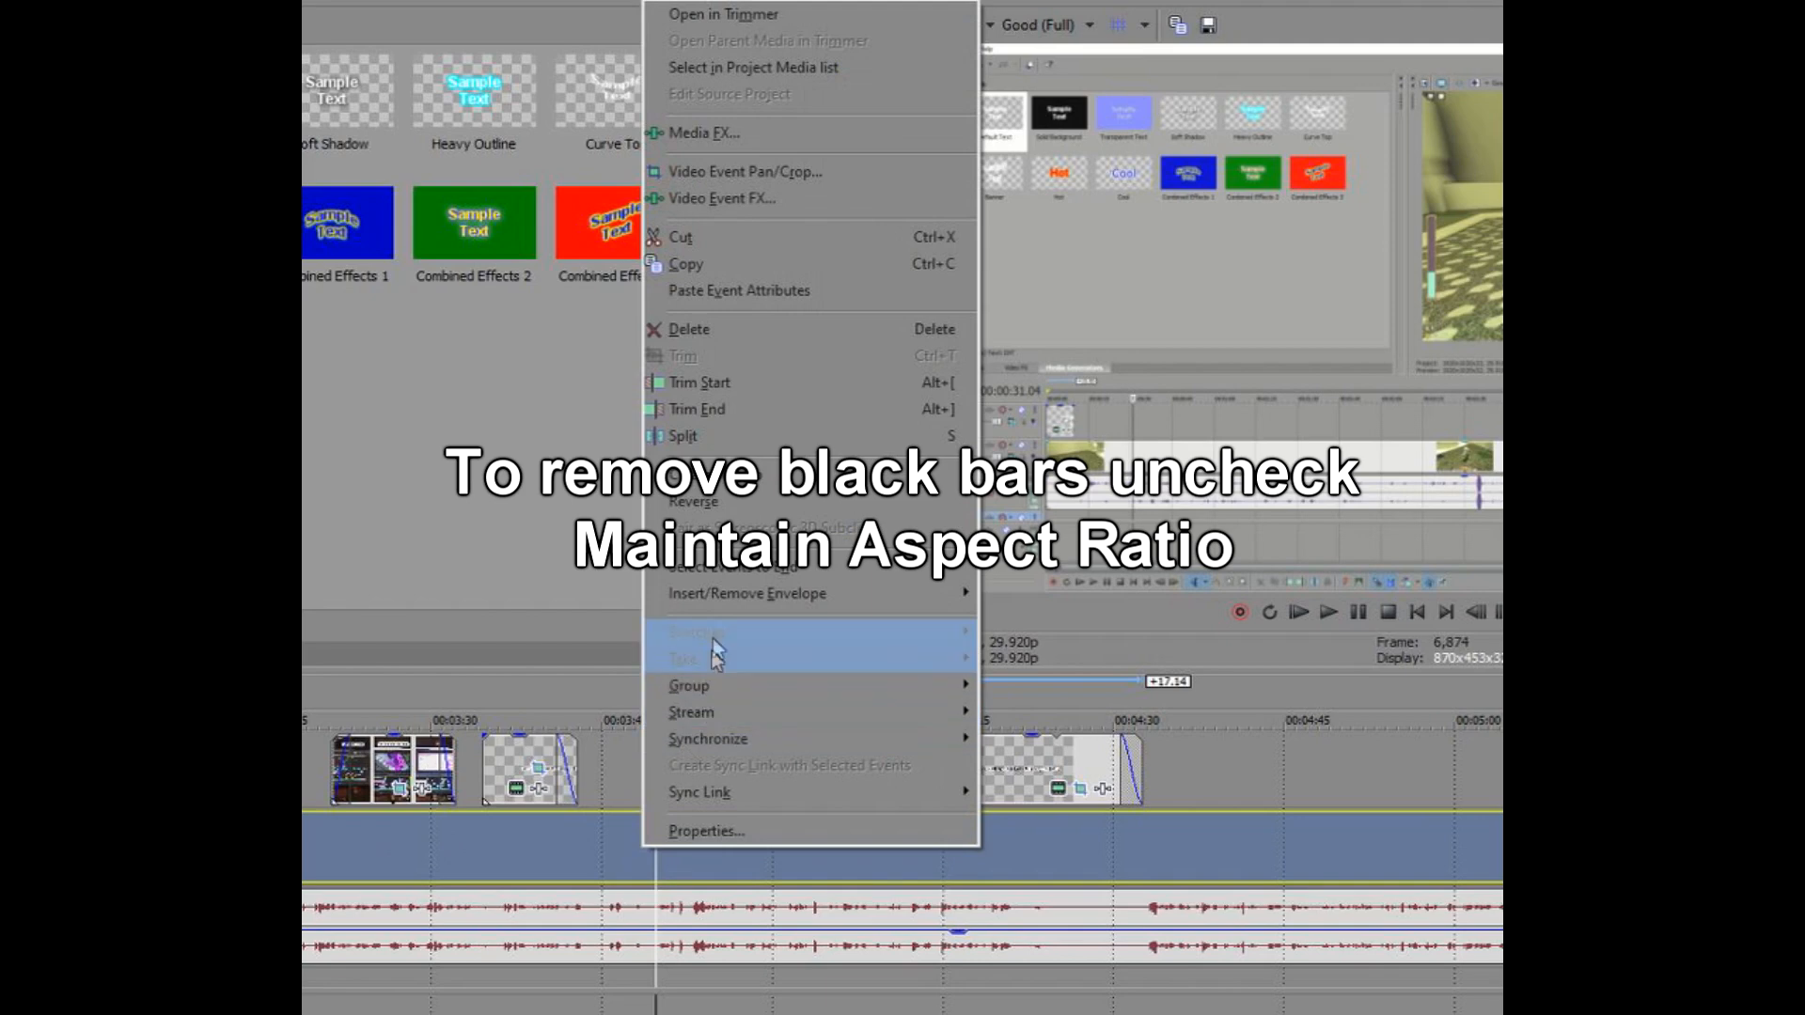
{"action": "mouse_move", "coordinate": [793, 647]}
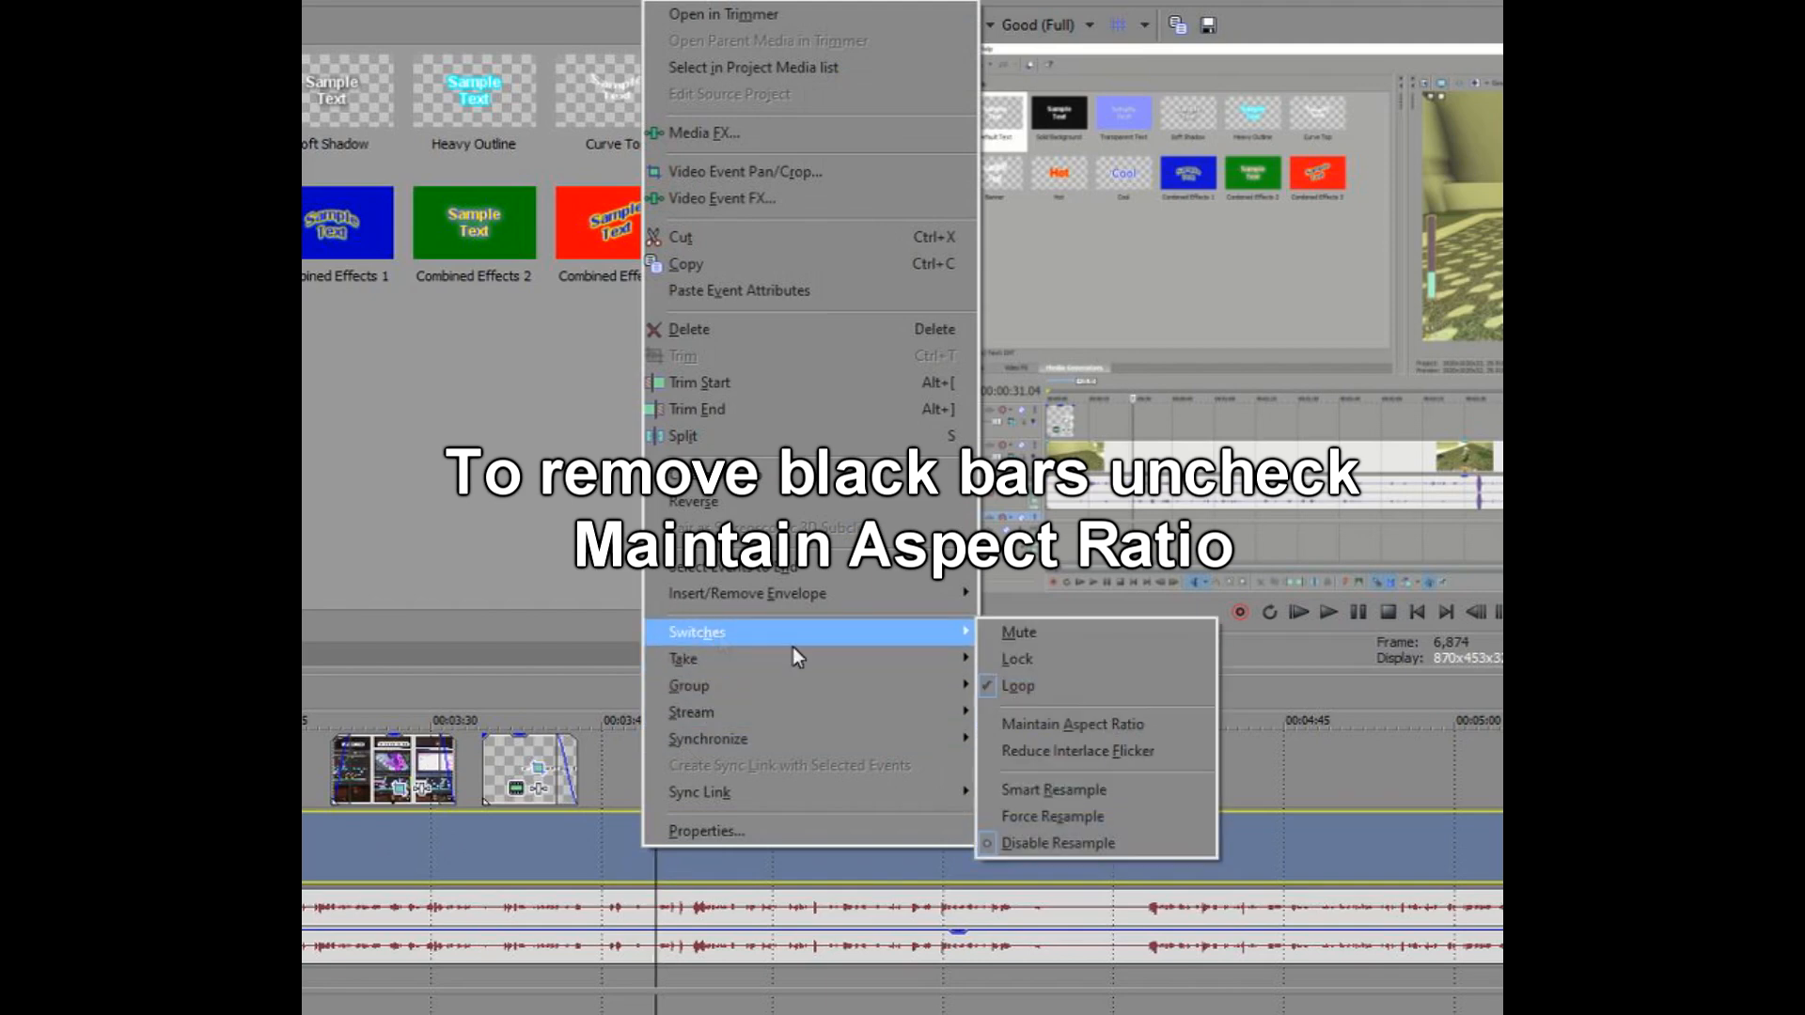
{"action": "left_click", "coordinate": [1092, 731]}
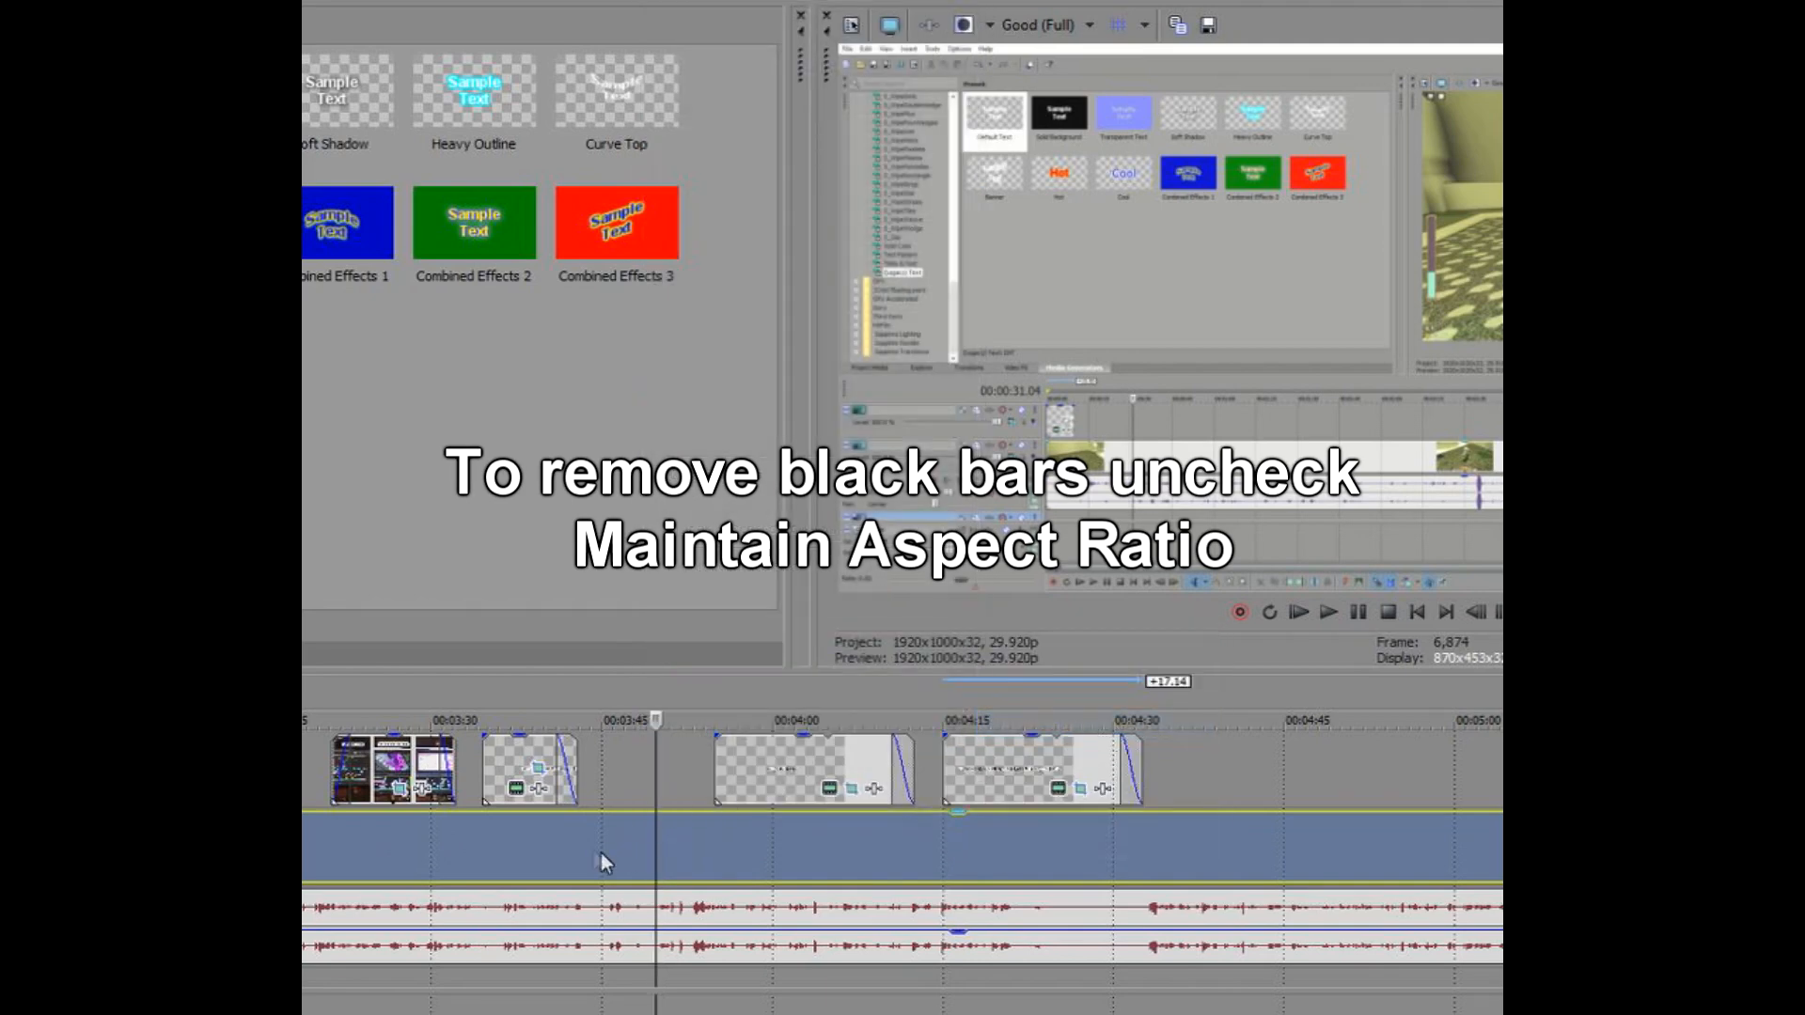
Step: Start rendering testing video.mp4, cancel it, and preview the gameplay event from several cursor positions
{"action": "right_click", "coordinate": [640, 851]}
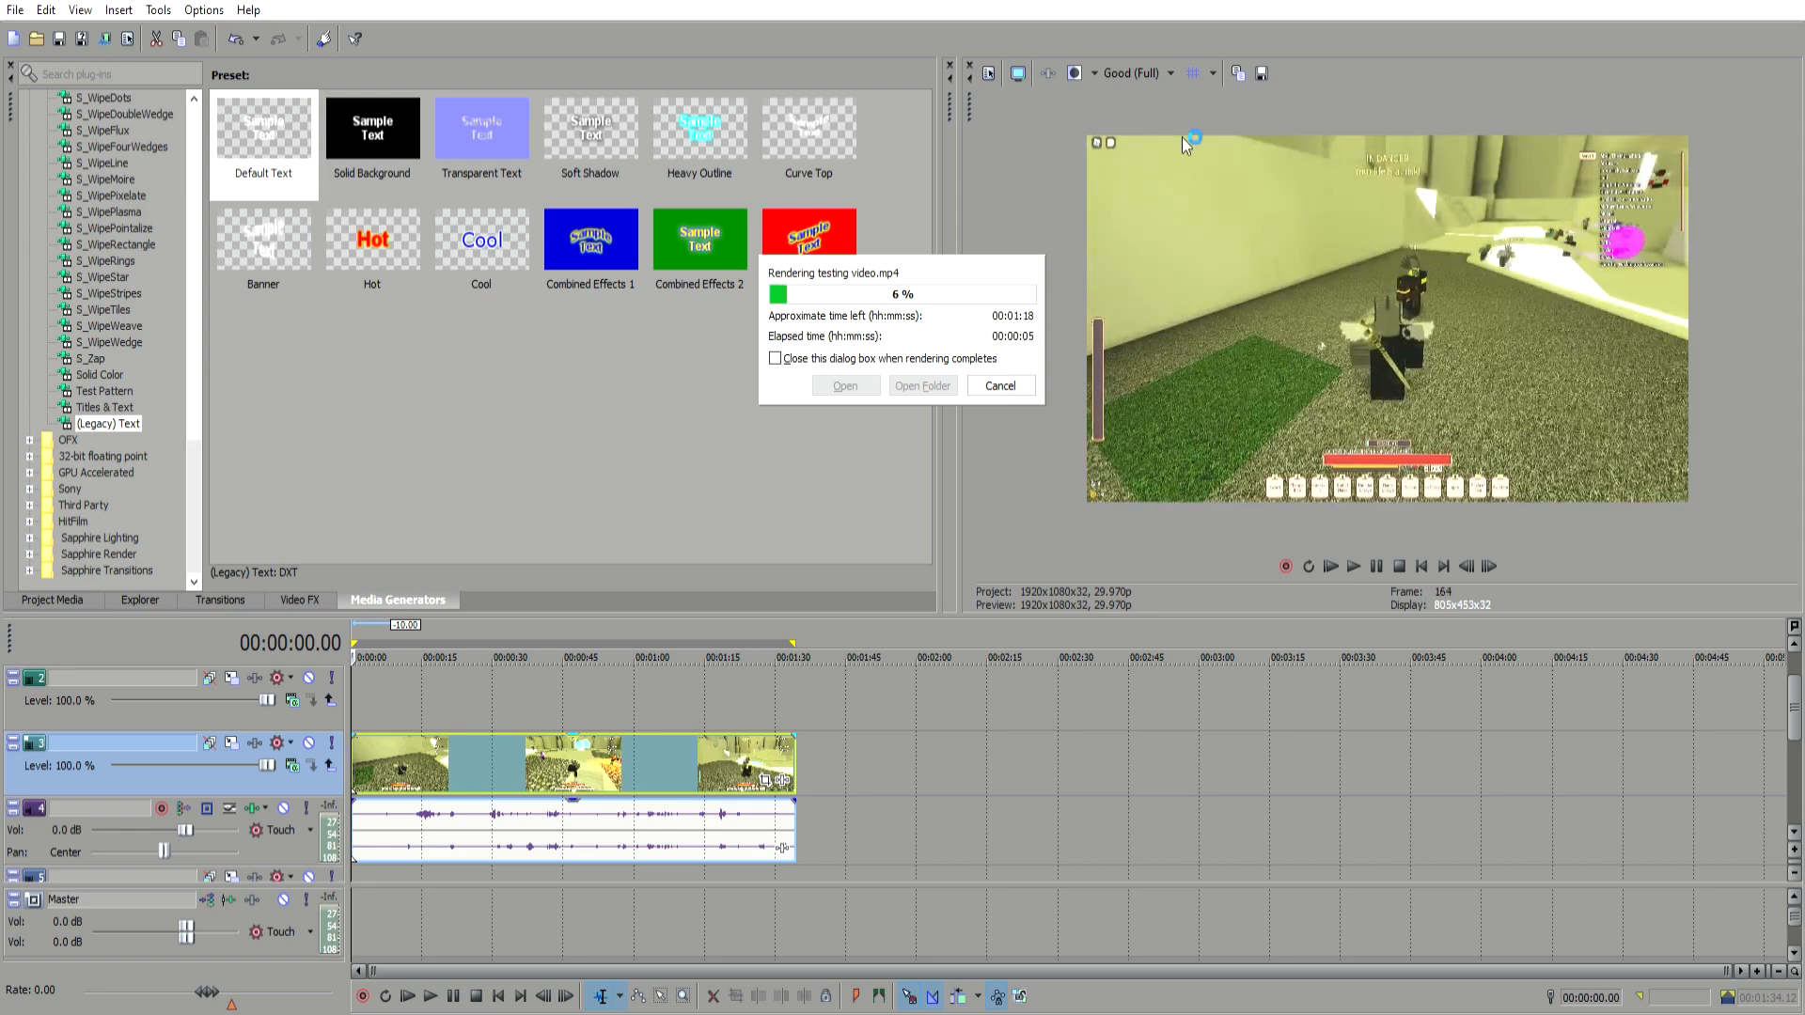
{"action": "left_click", "coordinate": [1002, 381]}
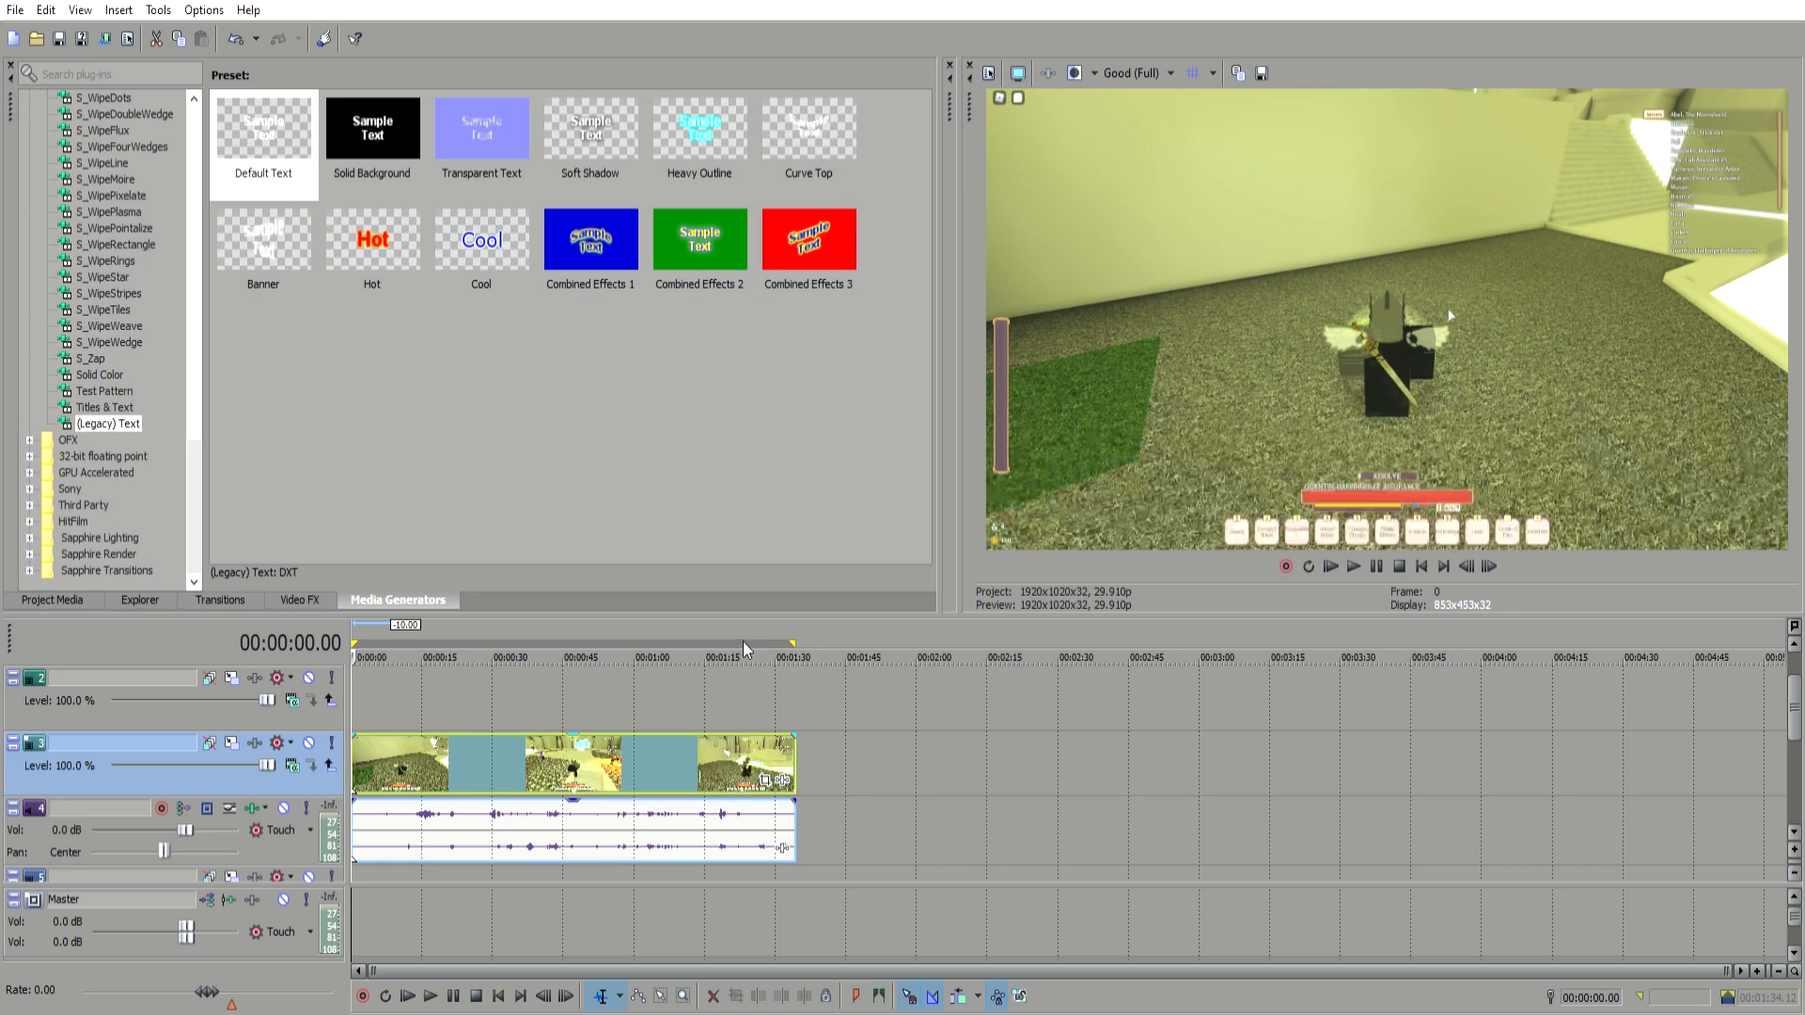
{"action": "left_click", "coordinate": [379, 777]}
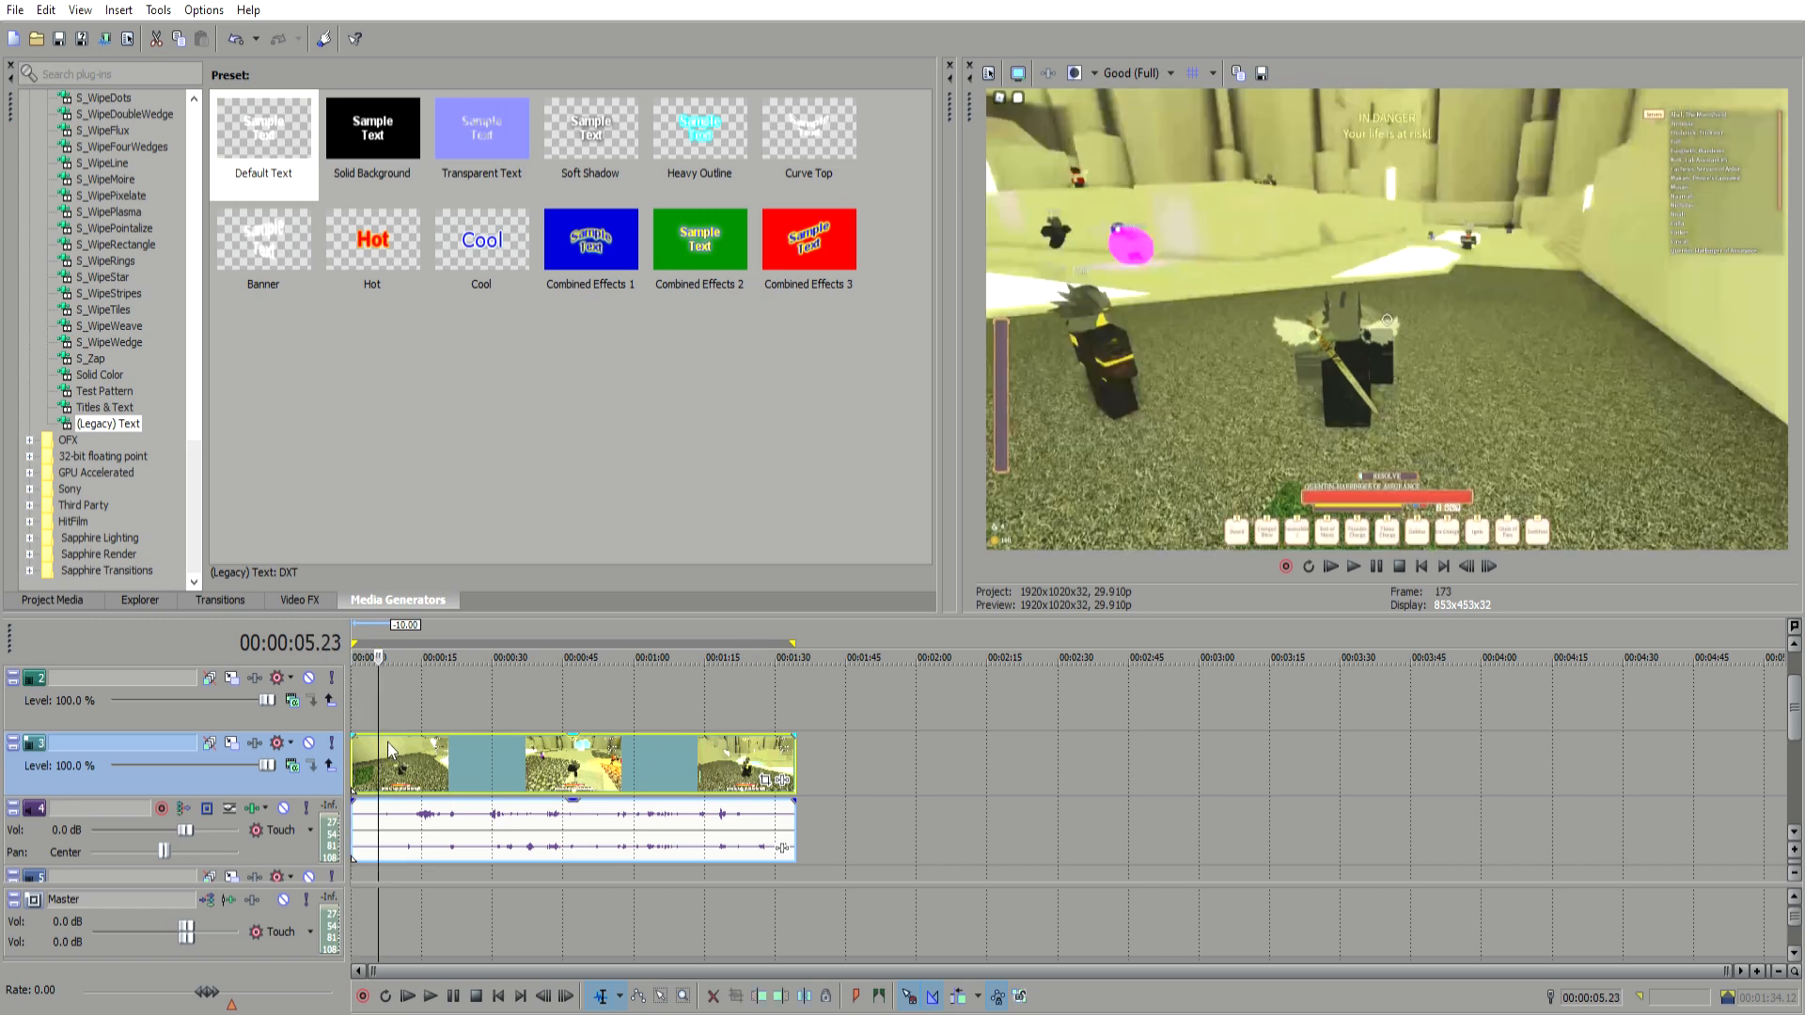
{"action": "left_click", "coordinate": [430, 749]}
{"action": "left_click", "coordinate": [632, 742]}
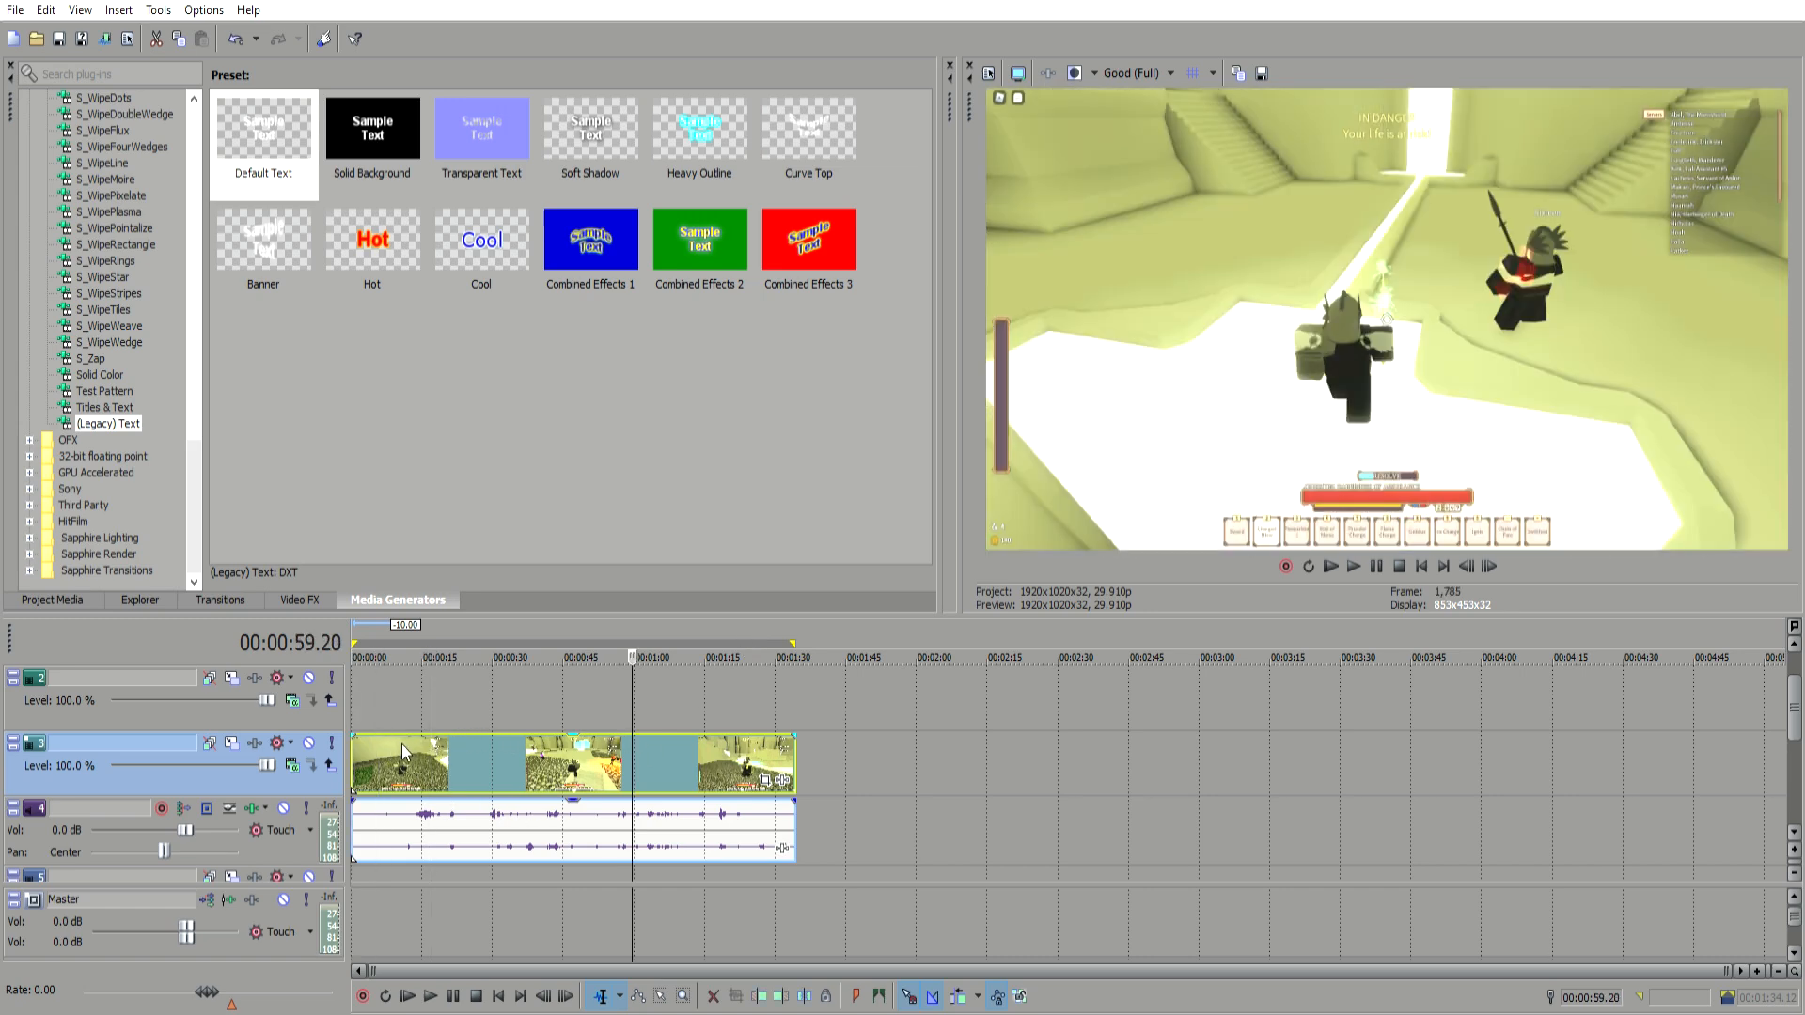
{"action": "left_click", "coordinate": [402, 742]}
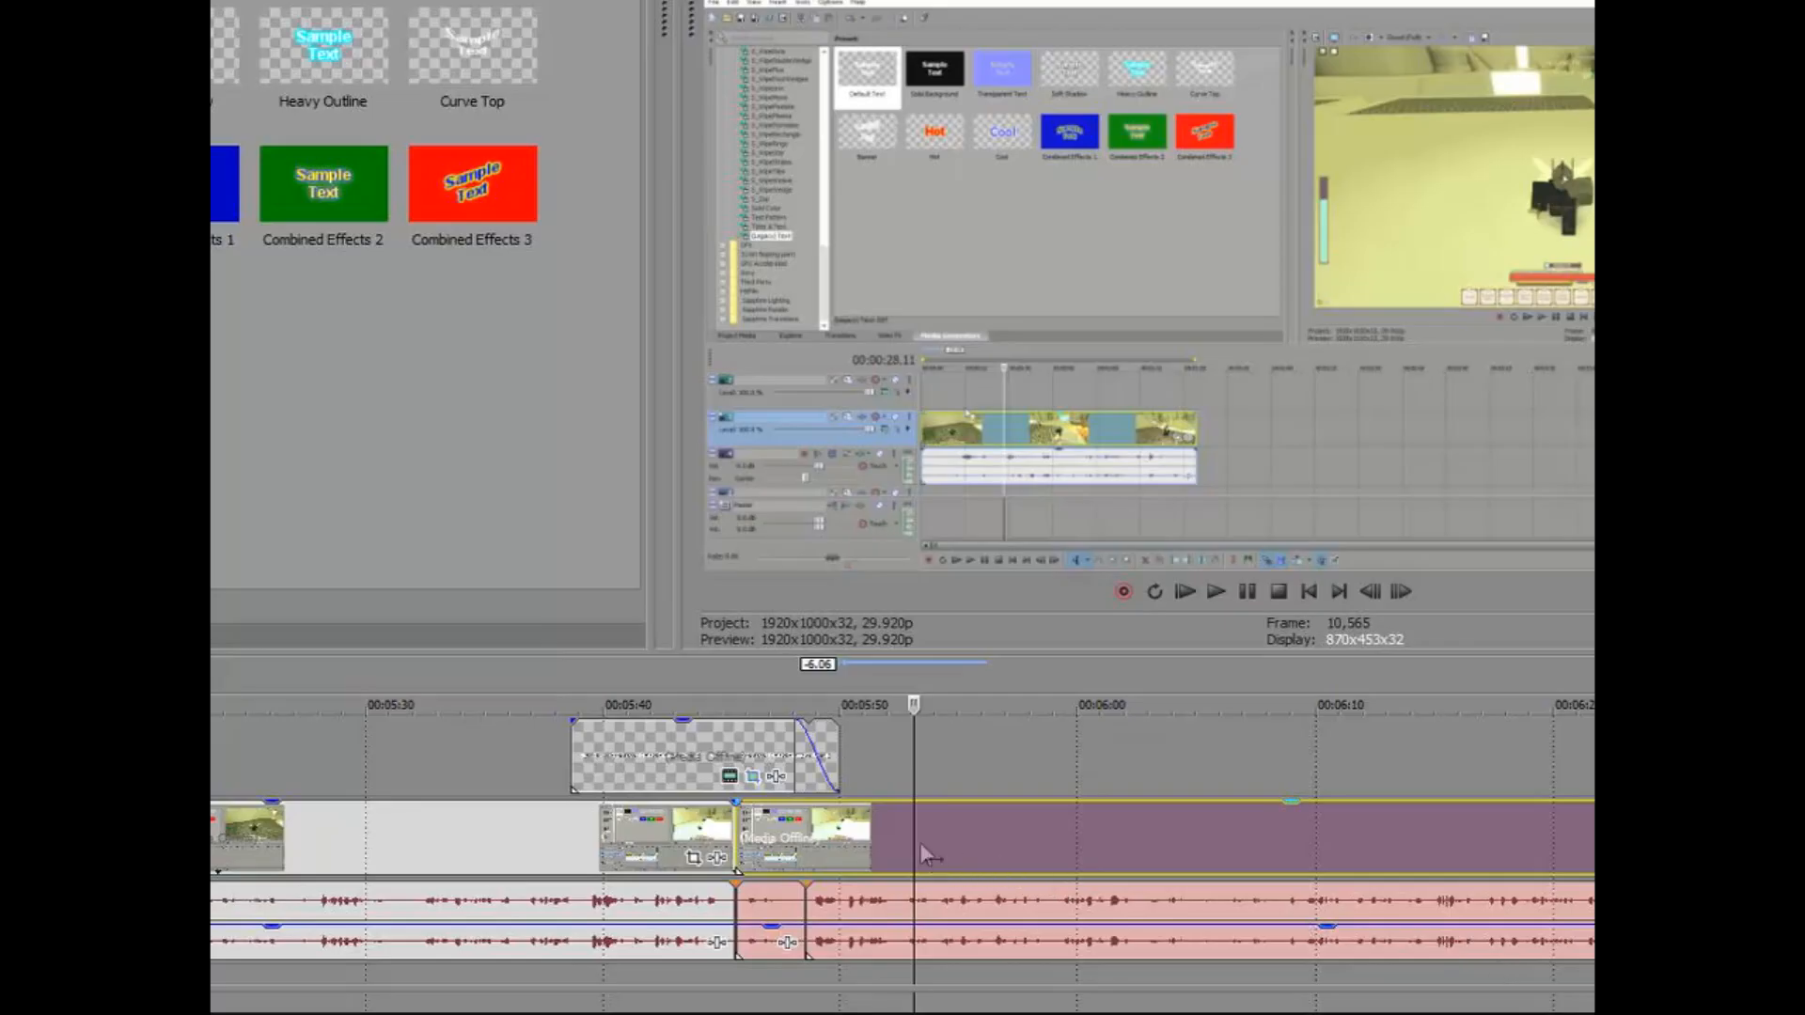
{"action": "right_click", "coordinate": [921, 843]}
{"action": "mouse_move", "coordinate": [1179, 615]}
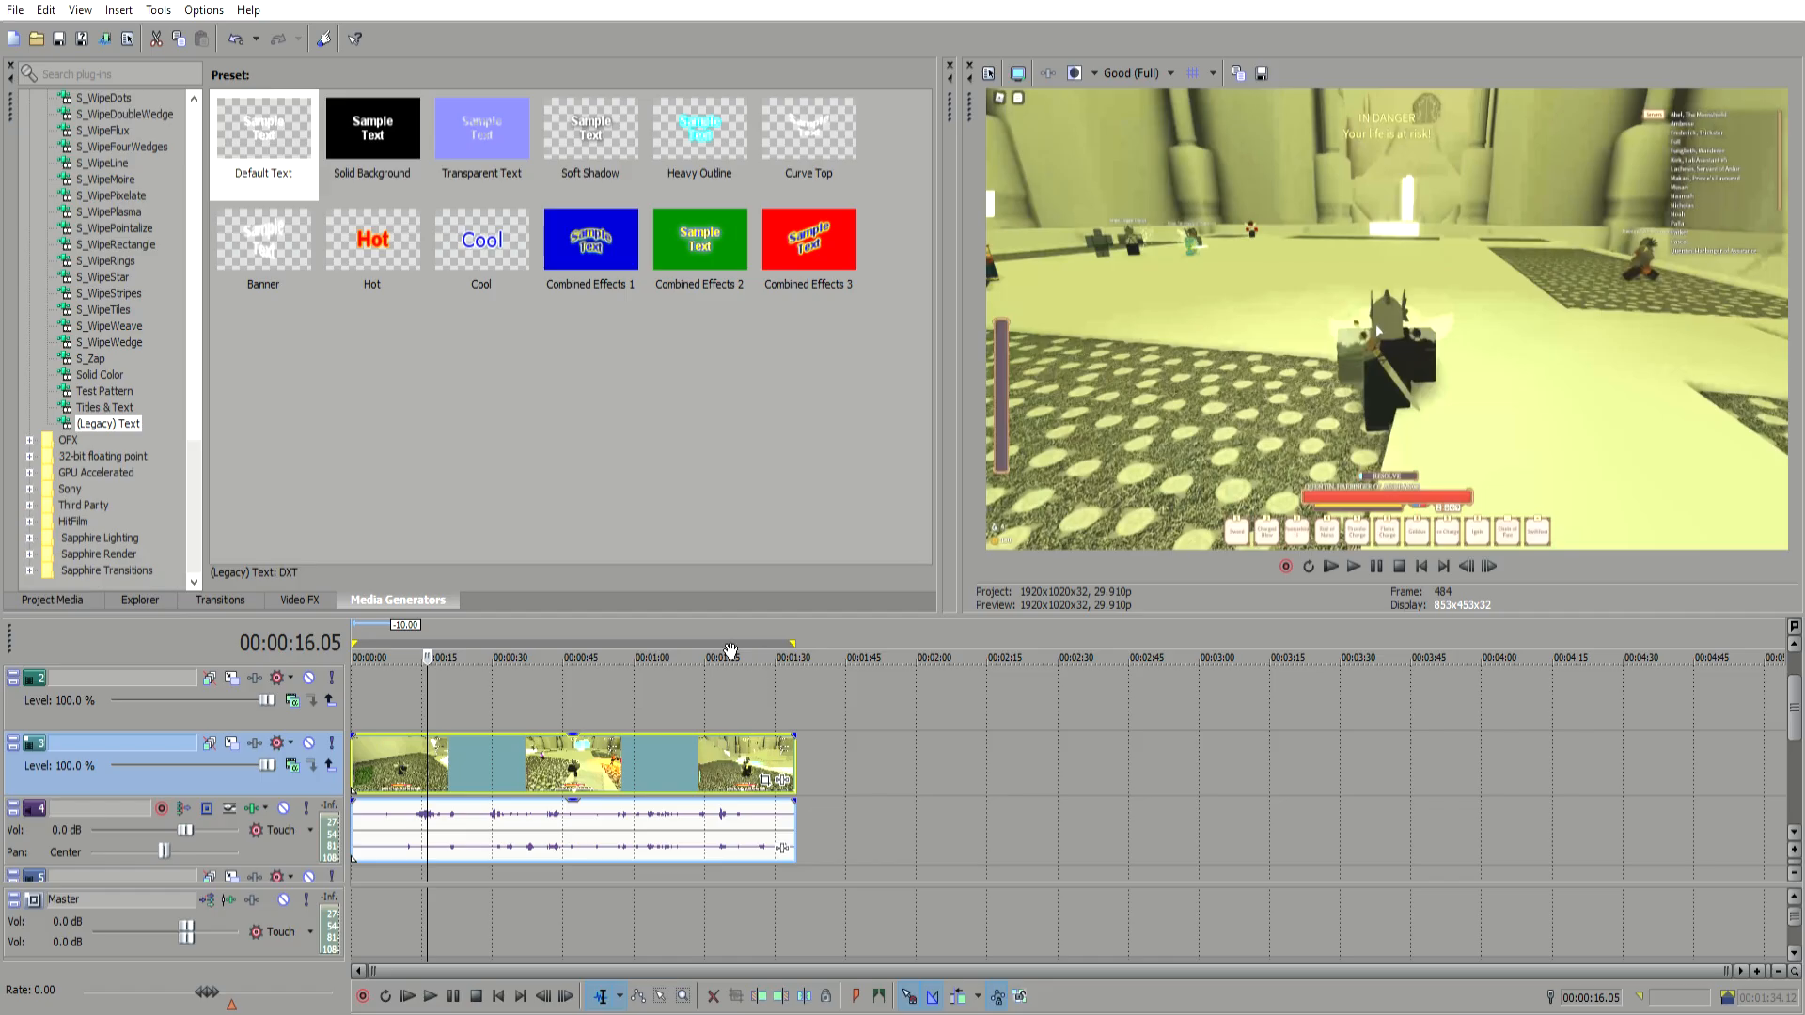
{"action": "left_click", "coordinate": [527, 690]}
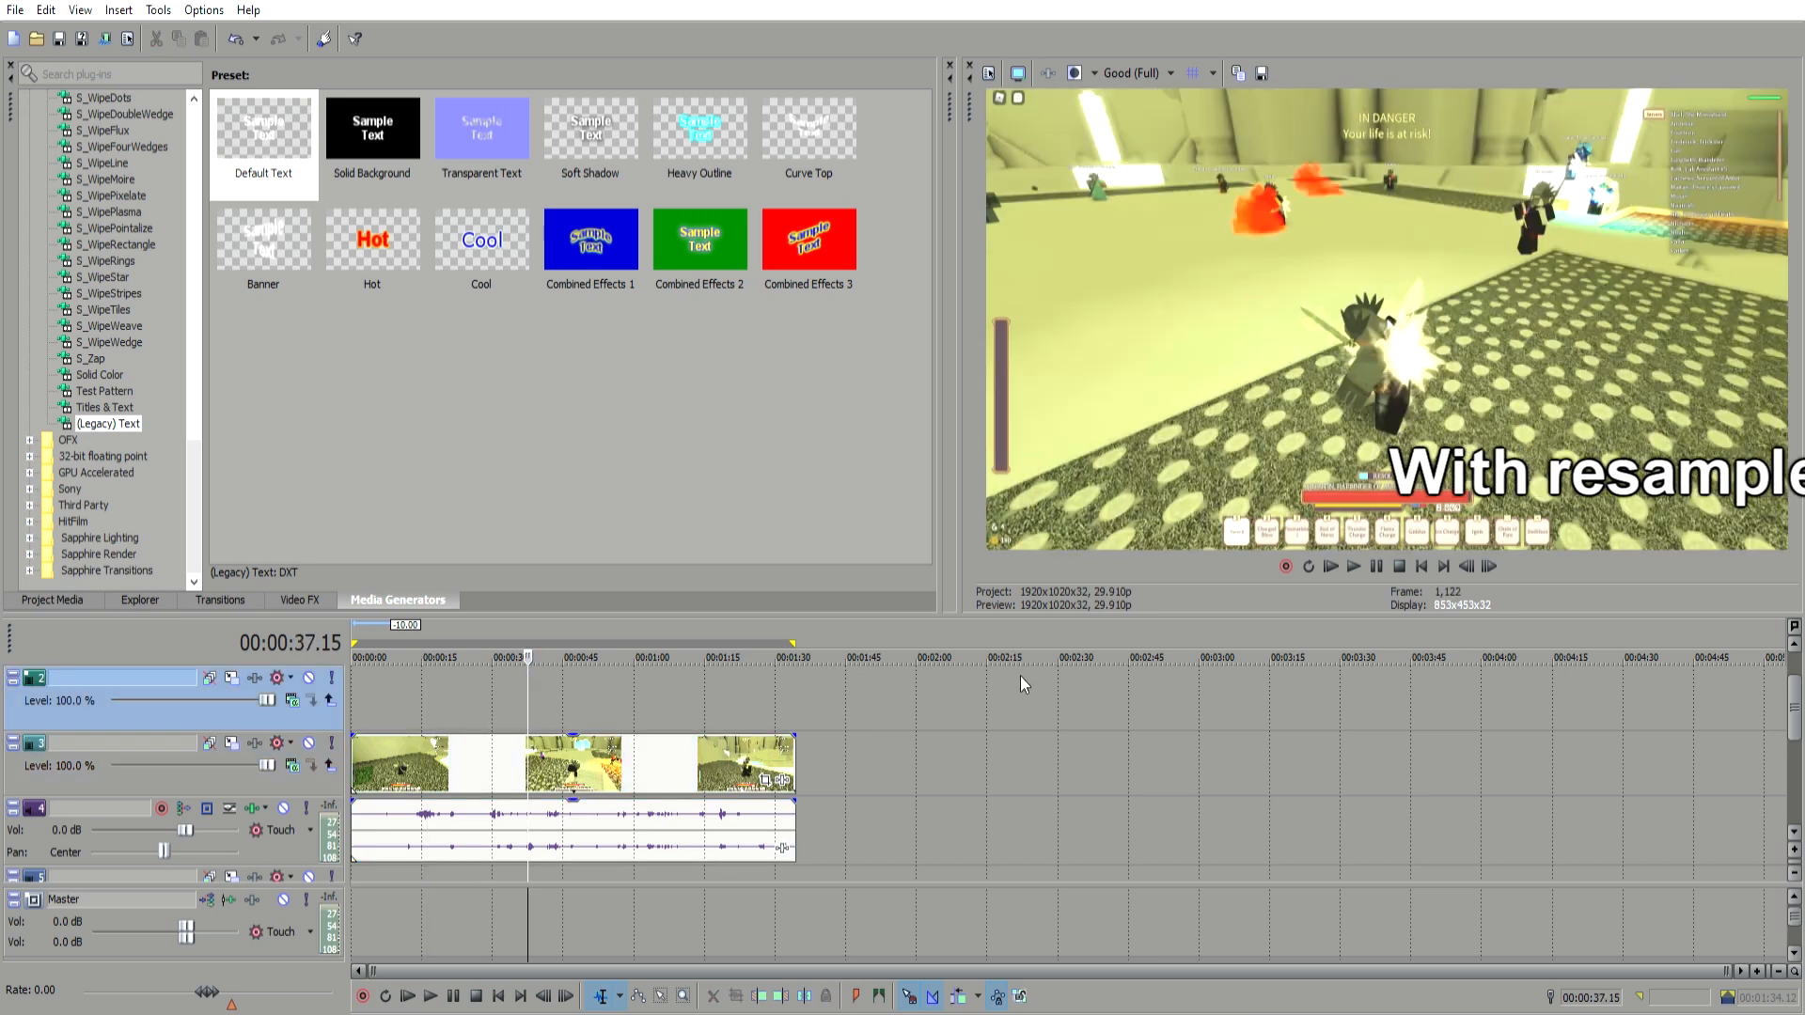
Step: Check the gameplay event's picture at several points along the timeline
{"action": "left_click", "coordinate": [621, 767]}
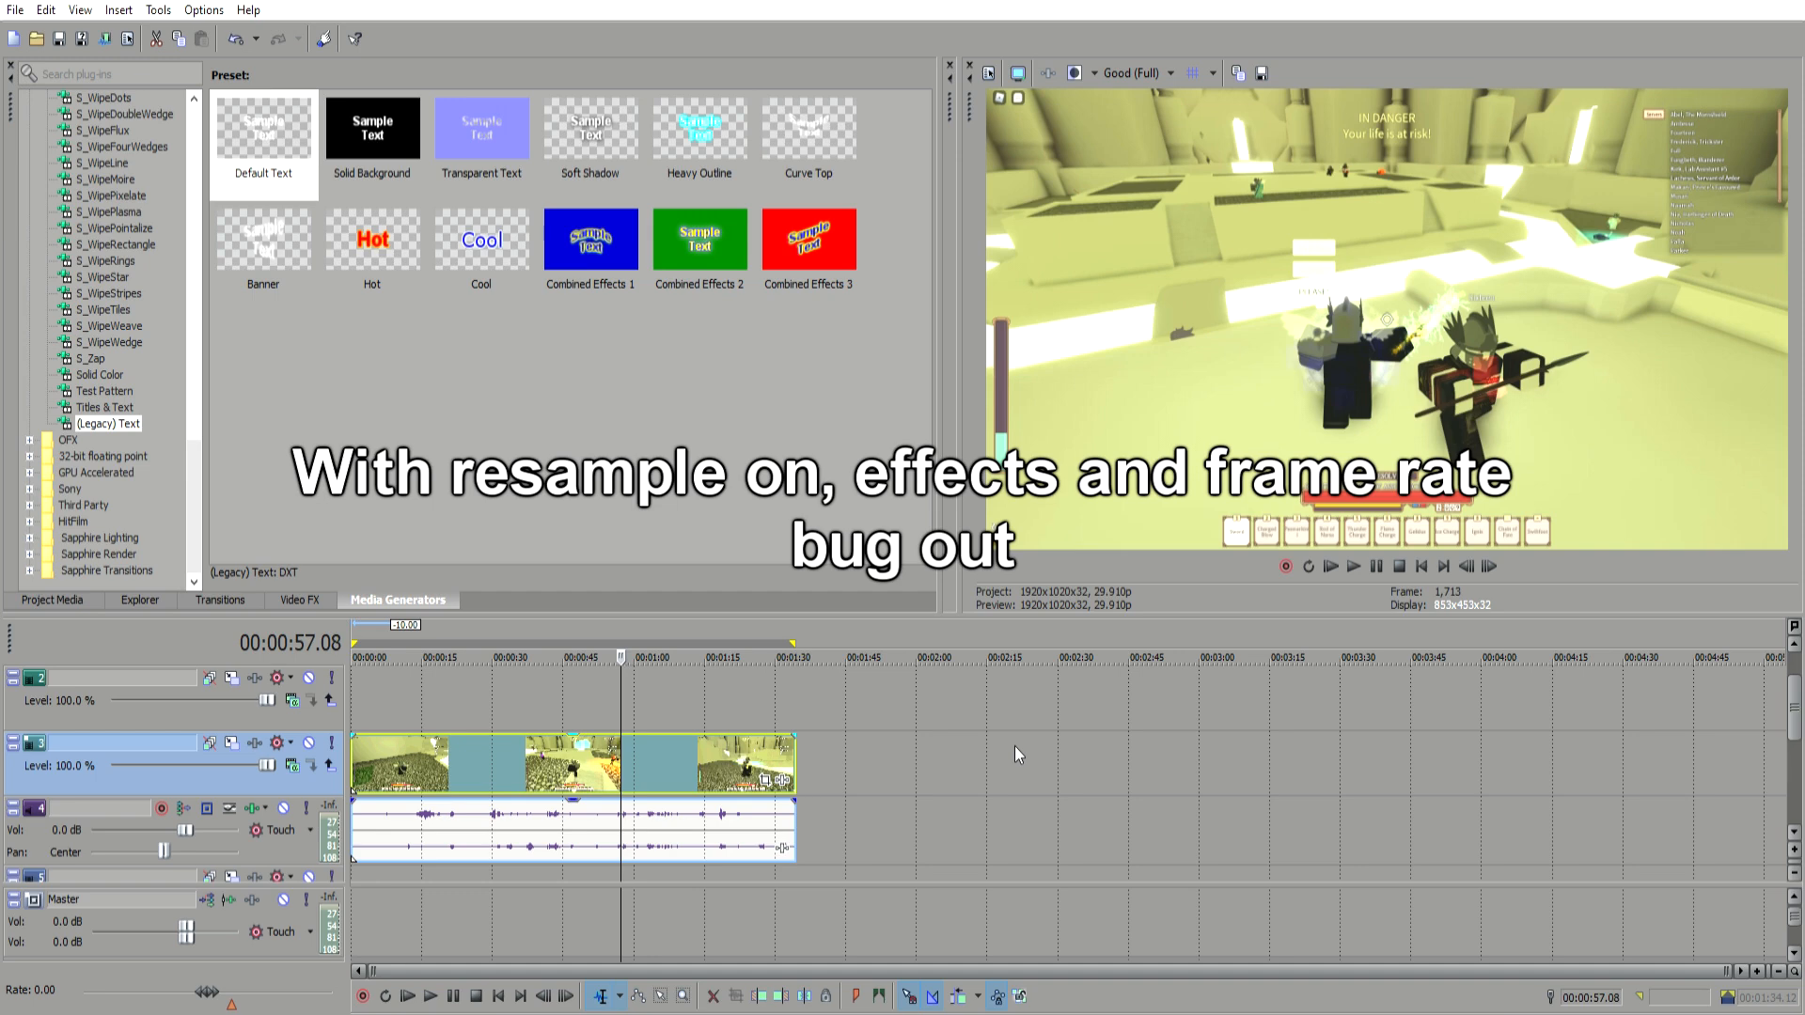
{"action": "left_click", "coordinate": [493, 754]}
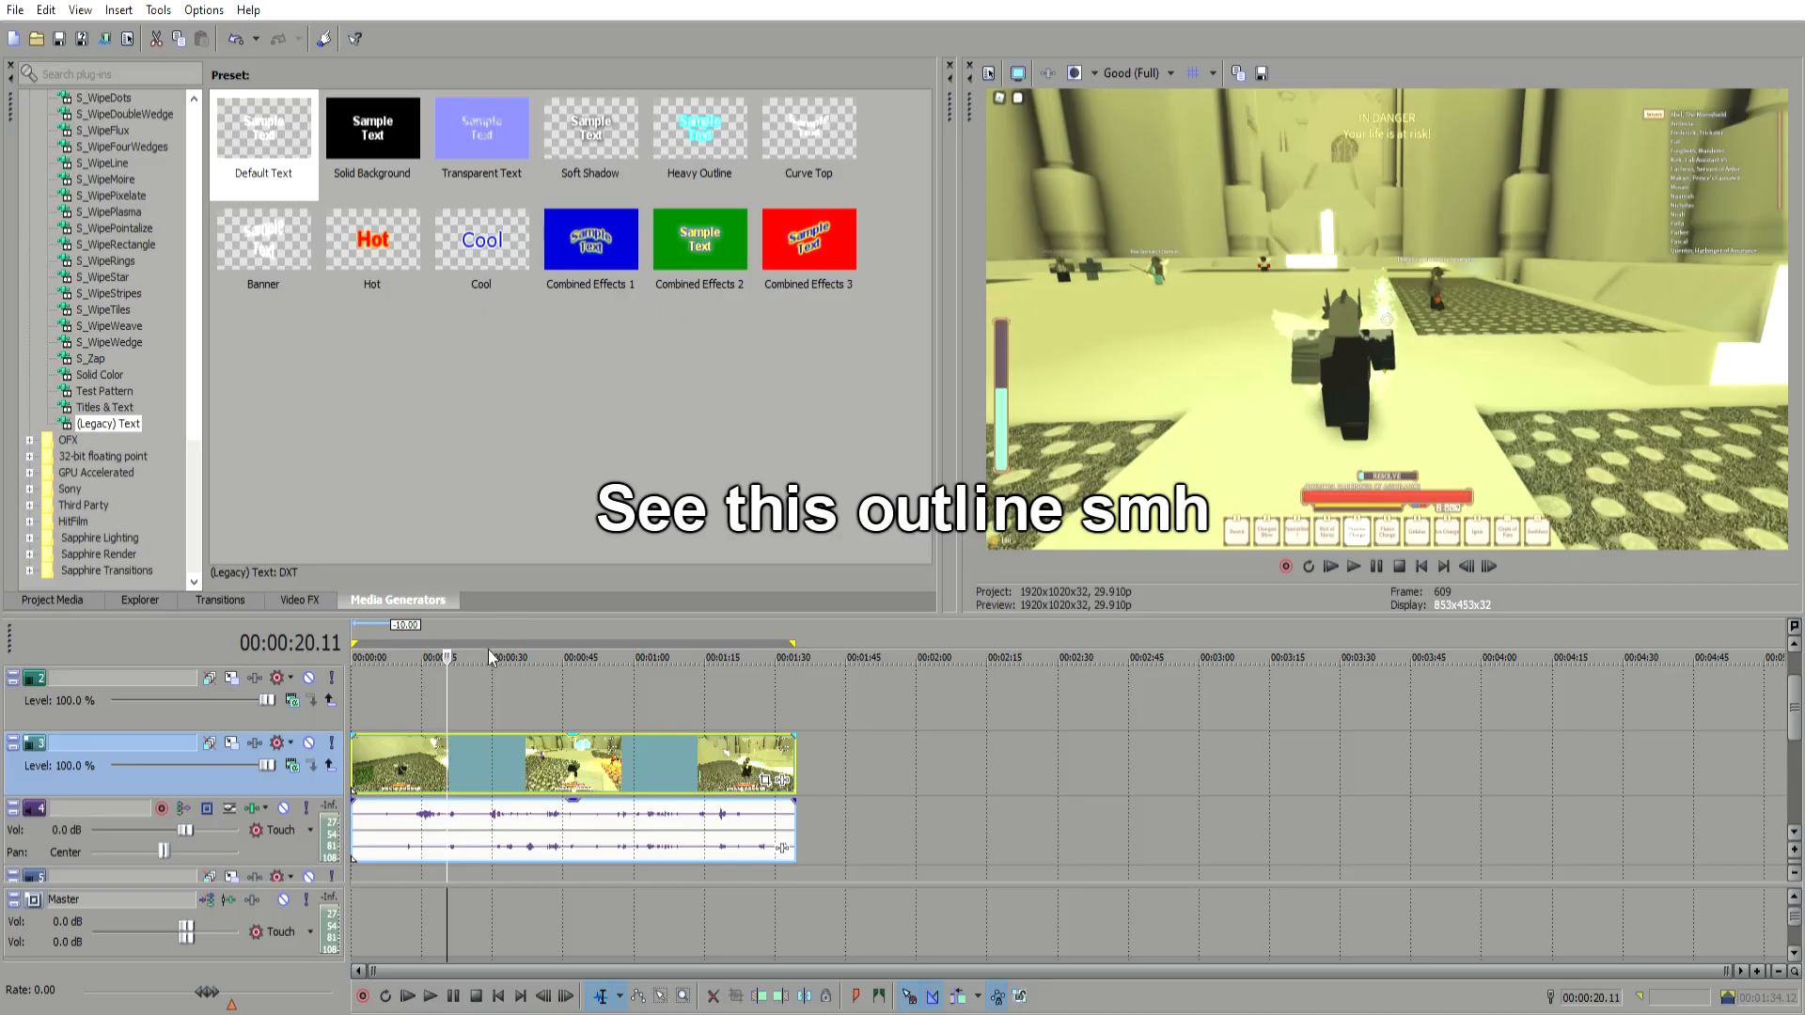
{"action": "left_click", "coordinate": [365, 783]}
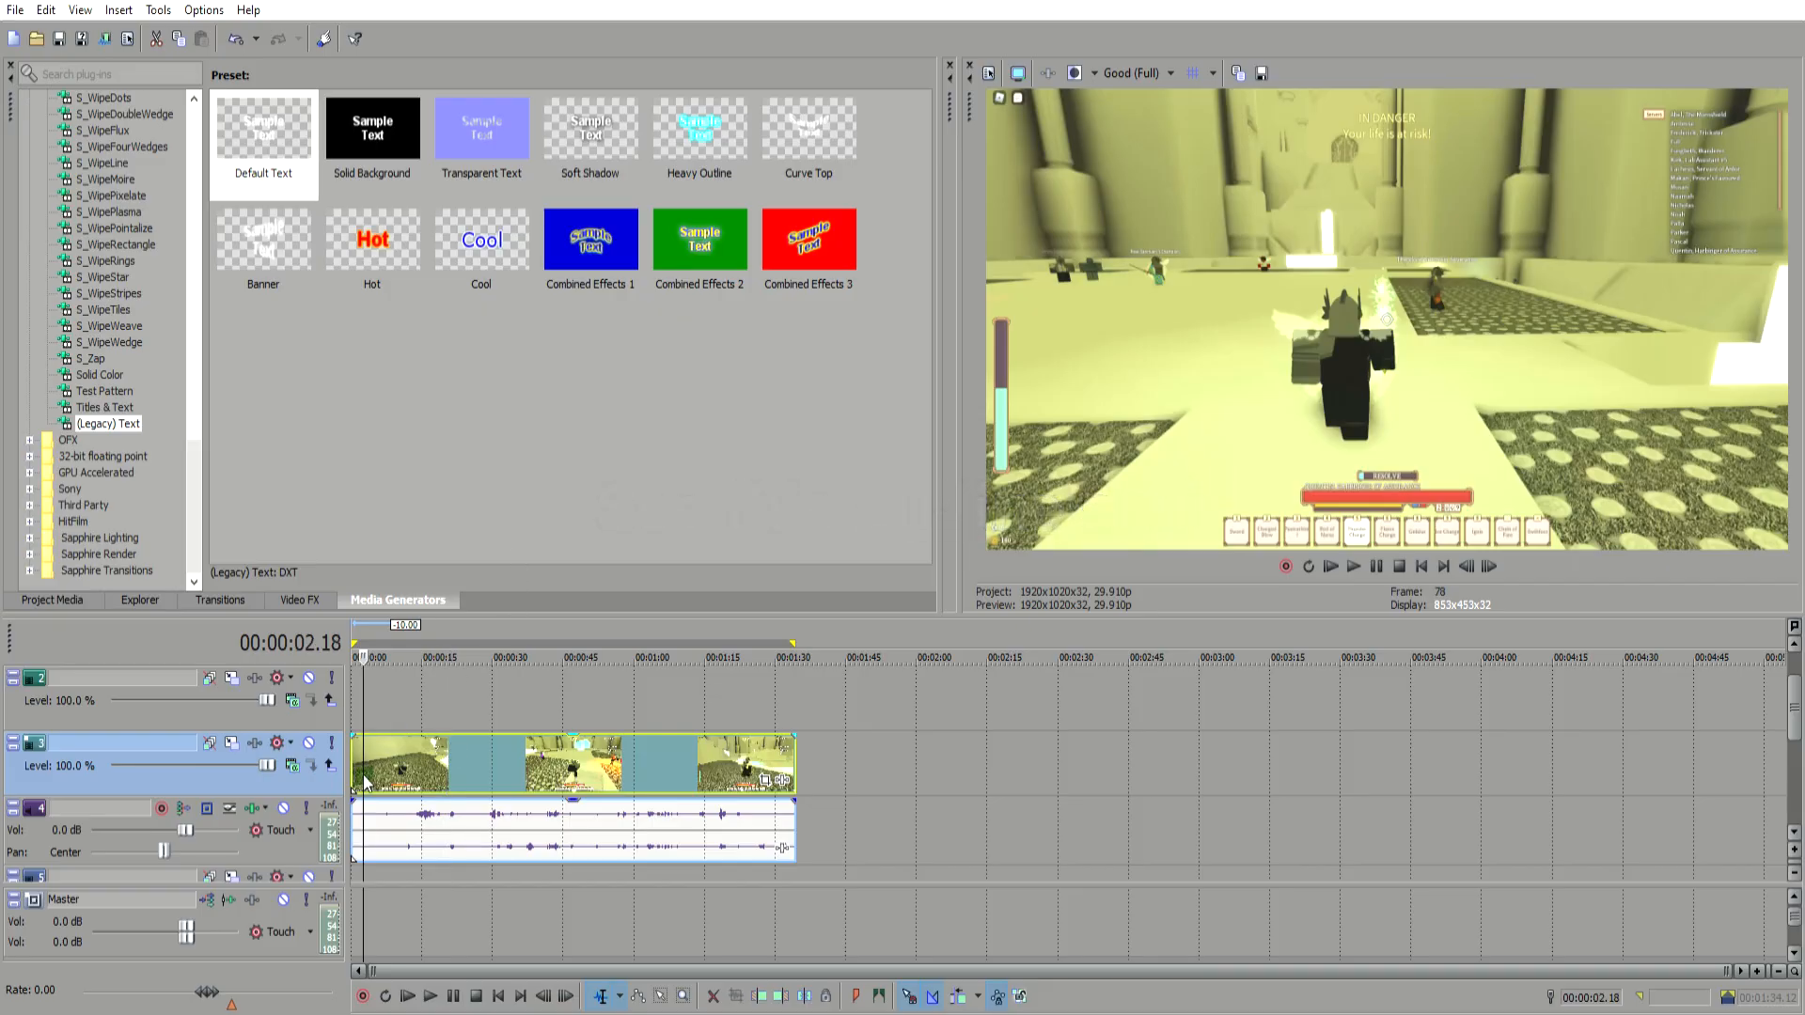
{"action": "left_click", "coordinate": [417, 764]}
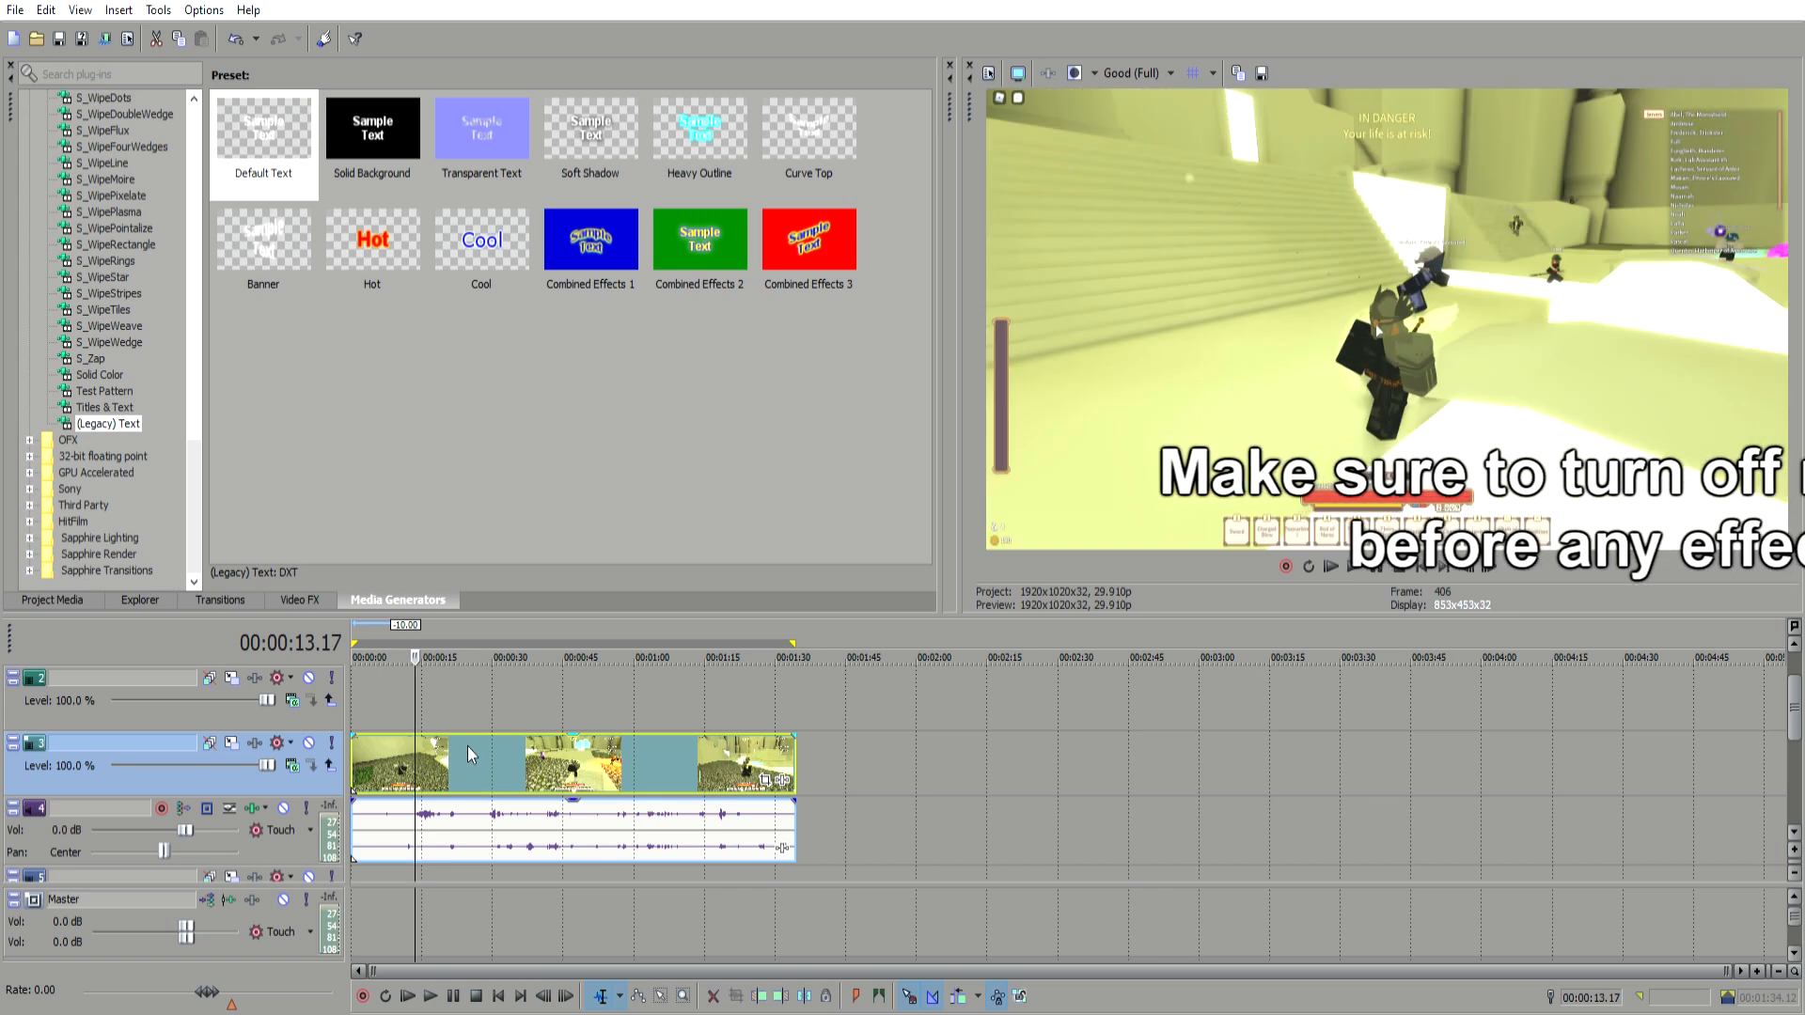
{"action": "left_click", "coordinate": [584, 764]}
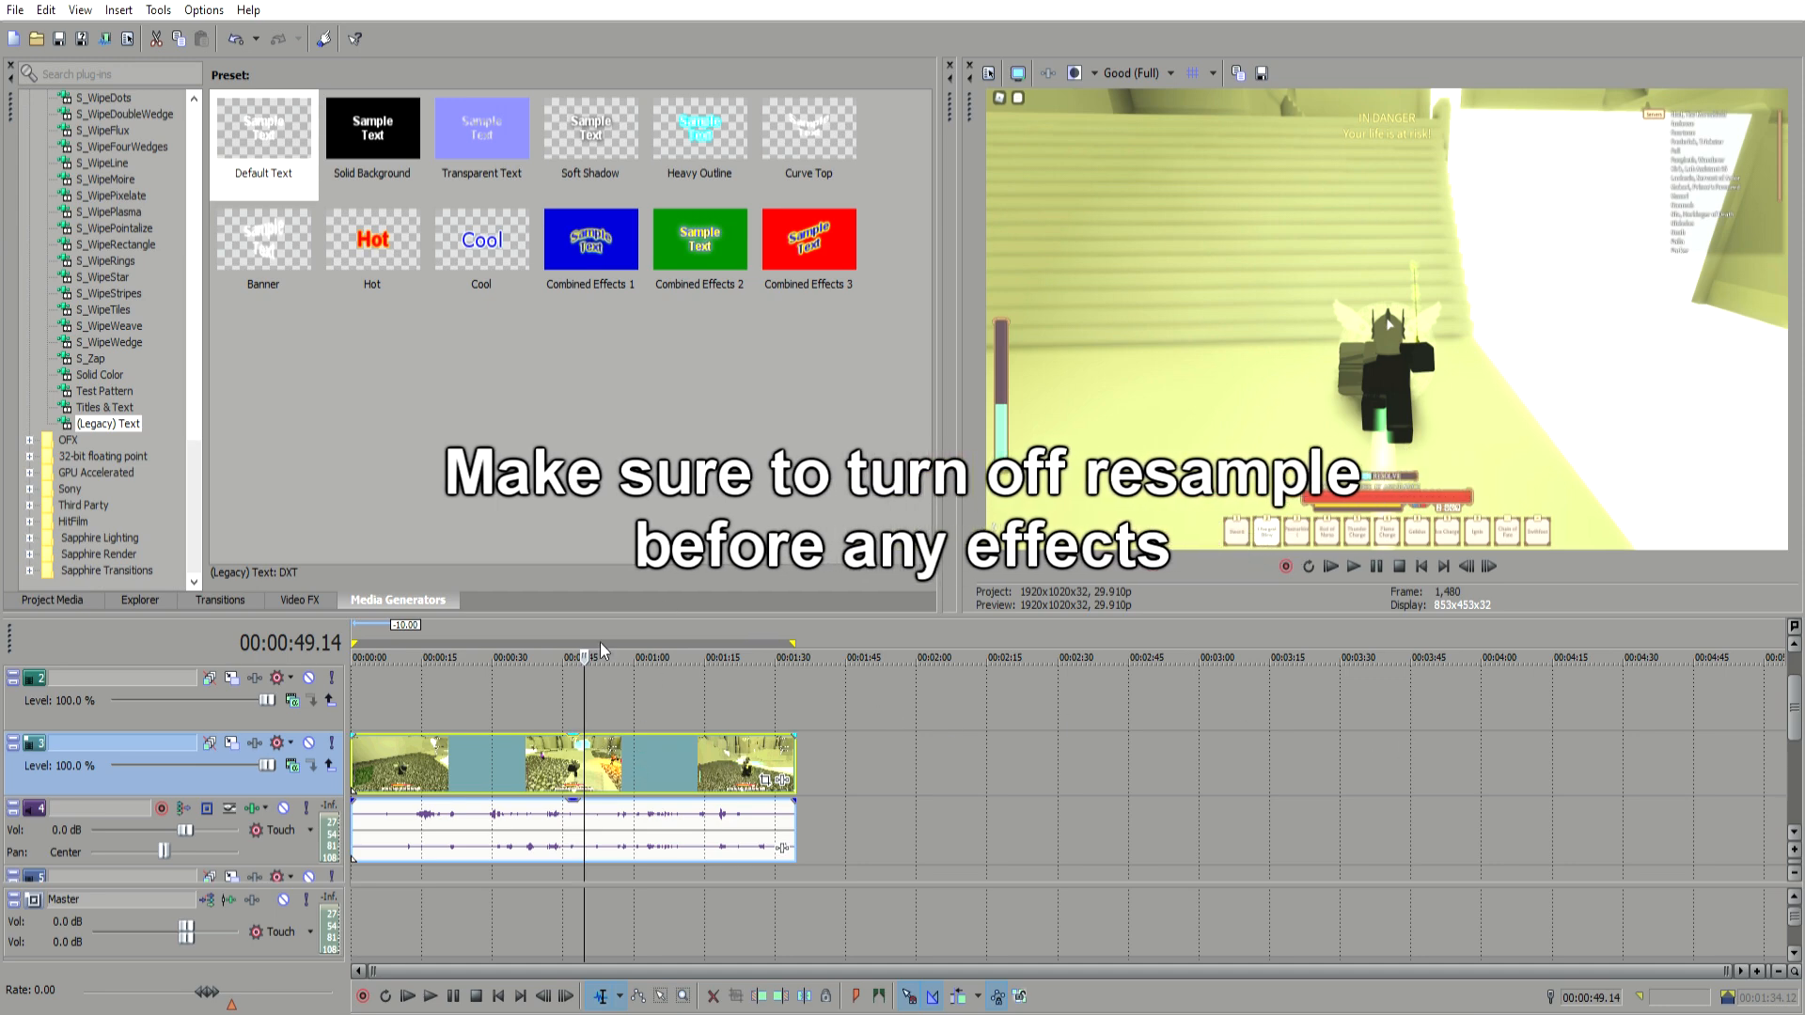
{"action": "left_click", "coordinate": [509, 752]}
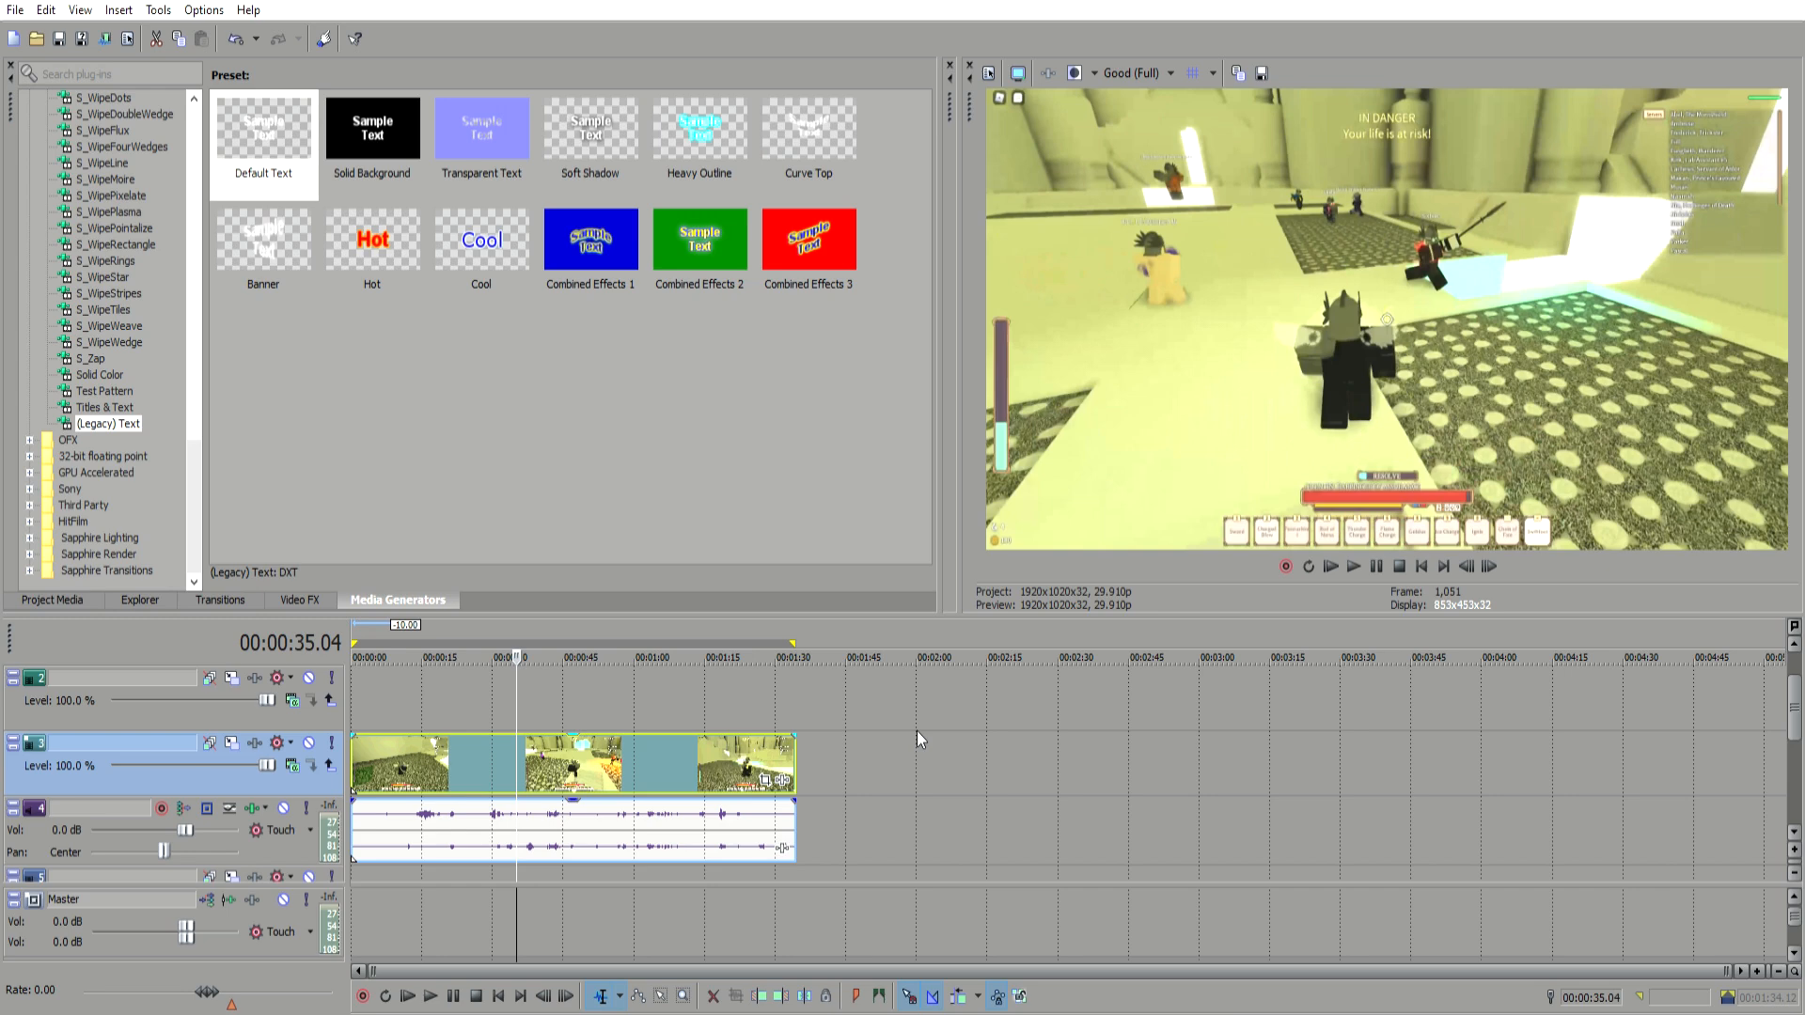
Step: Play the project from the start and pull the audio event's volume down to its minimum
{"action": "left_click", "coordinate": [979, 818]}
{"action": "left_click", "coordinate": [675, 677]}
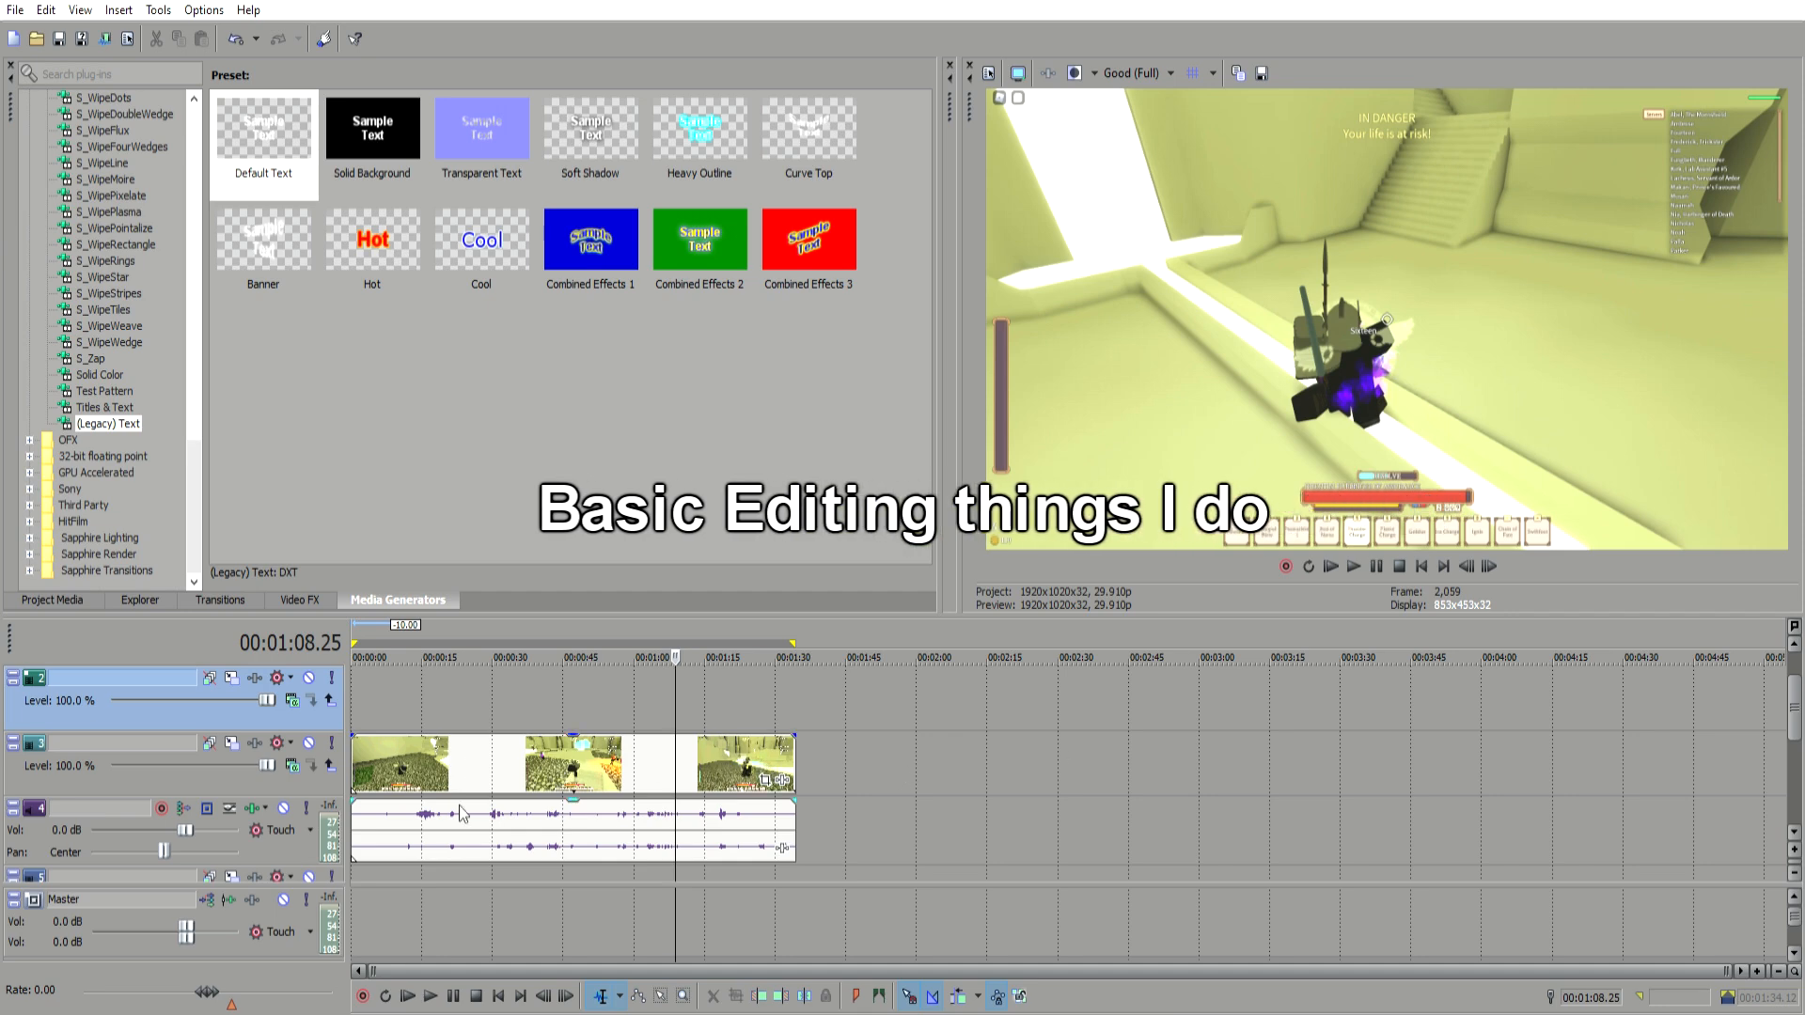
{"action": "left_click", "coordinate": [509, 689]}
{"action": "left_click", "coordinate": [369, 722]}
{"action": "left_click_drag", "start_coordinate": [347, 722], "coordinate": [388, 724]}
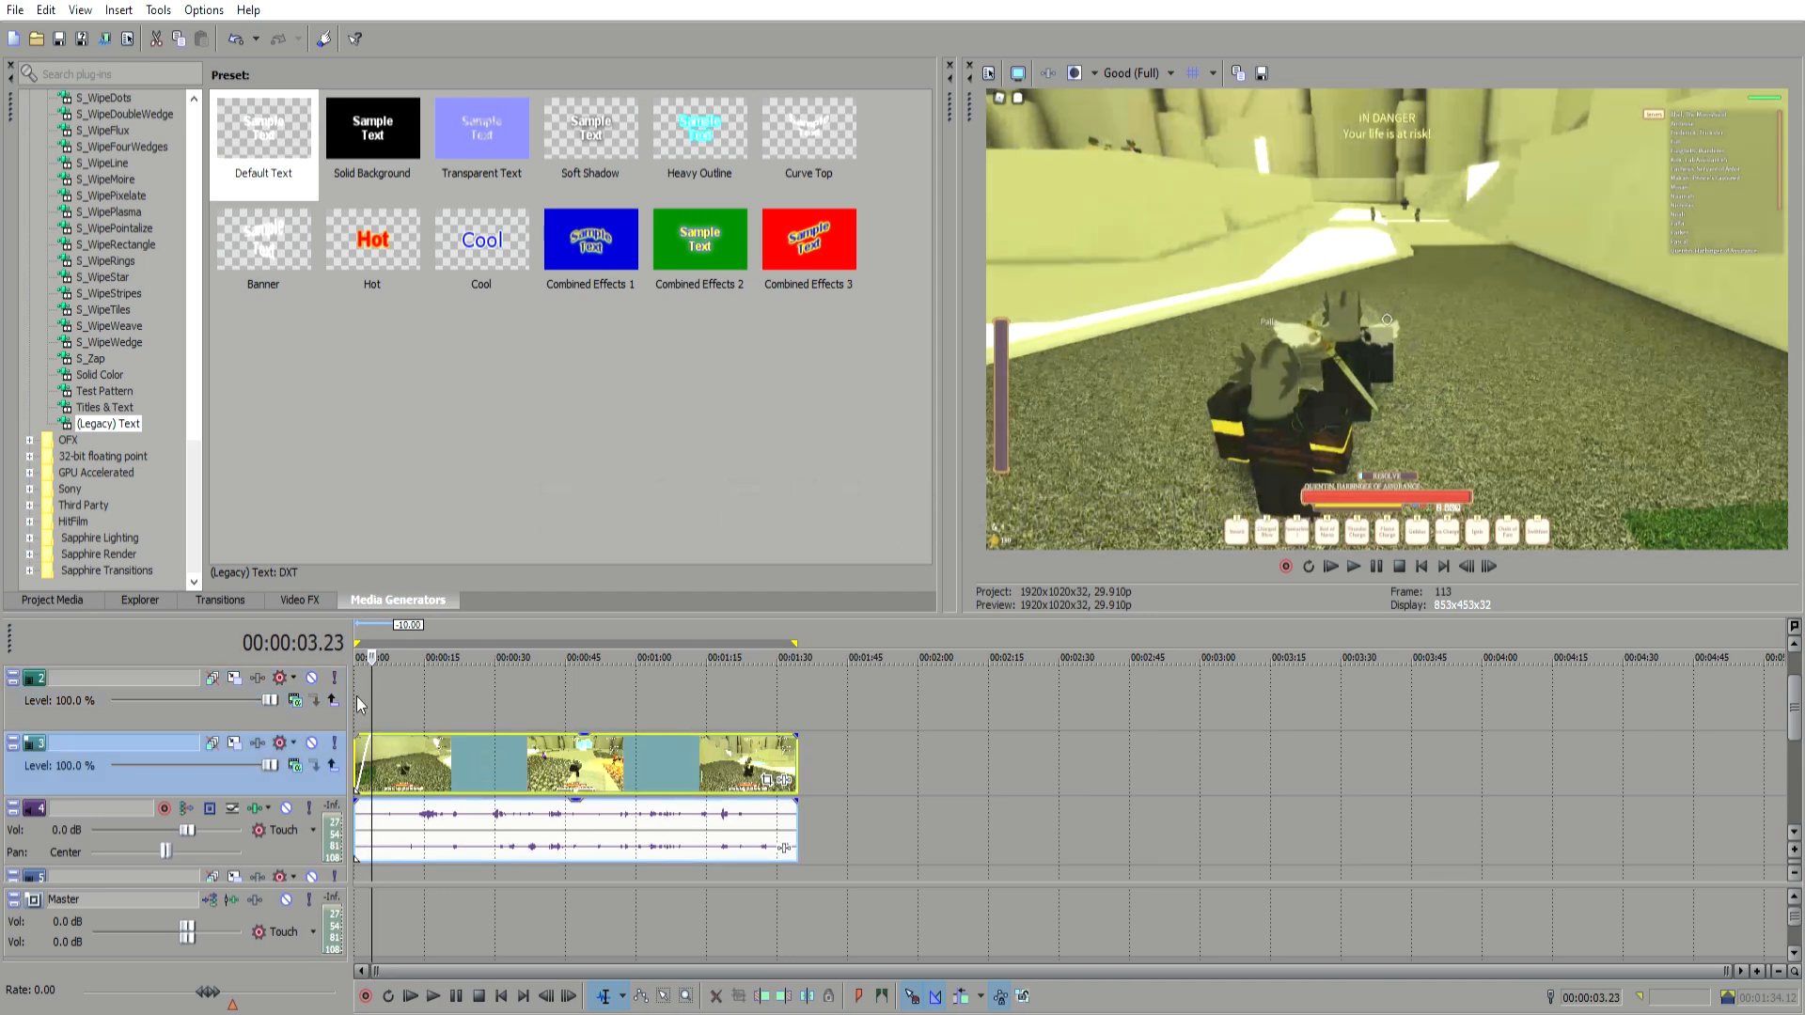
{"action": "left_click", "coordinate": [358, 700]}
{"action": "left_click", "coordinate": [554, 798]}
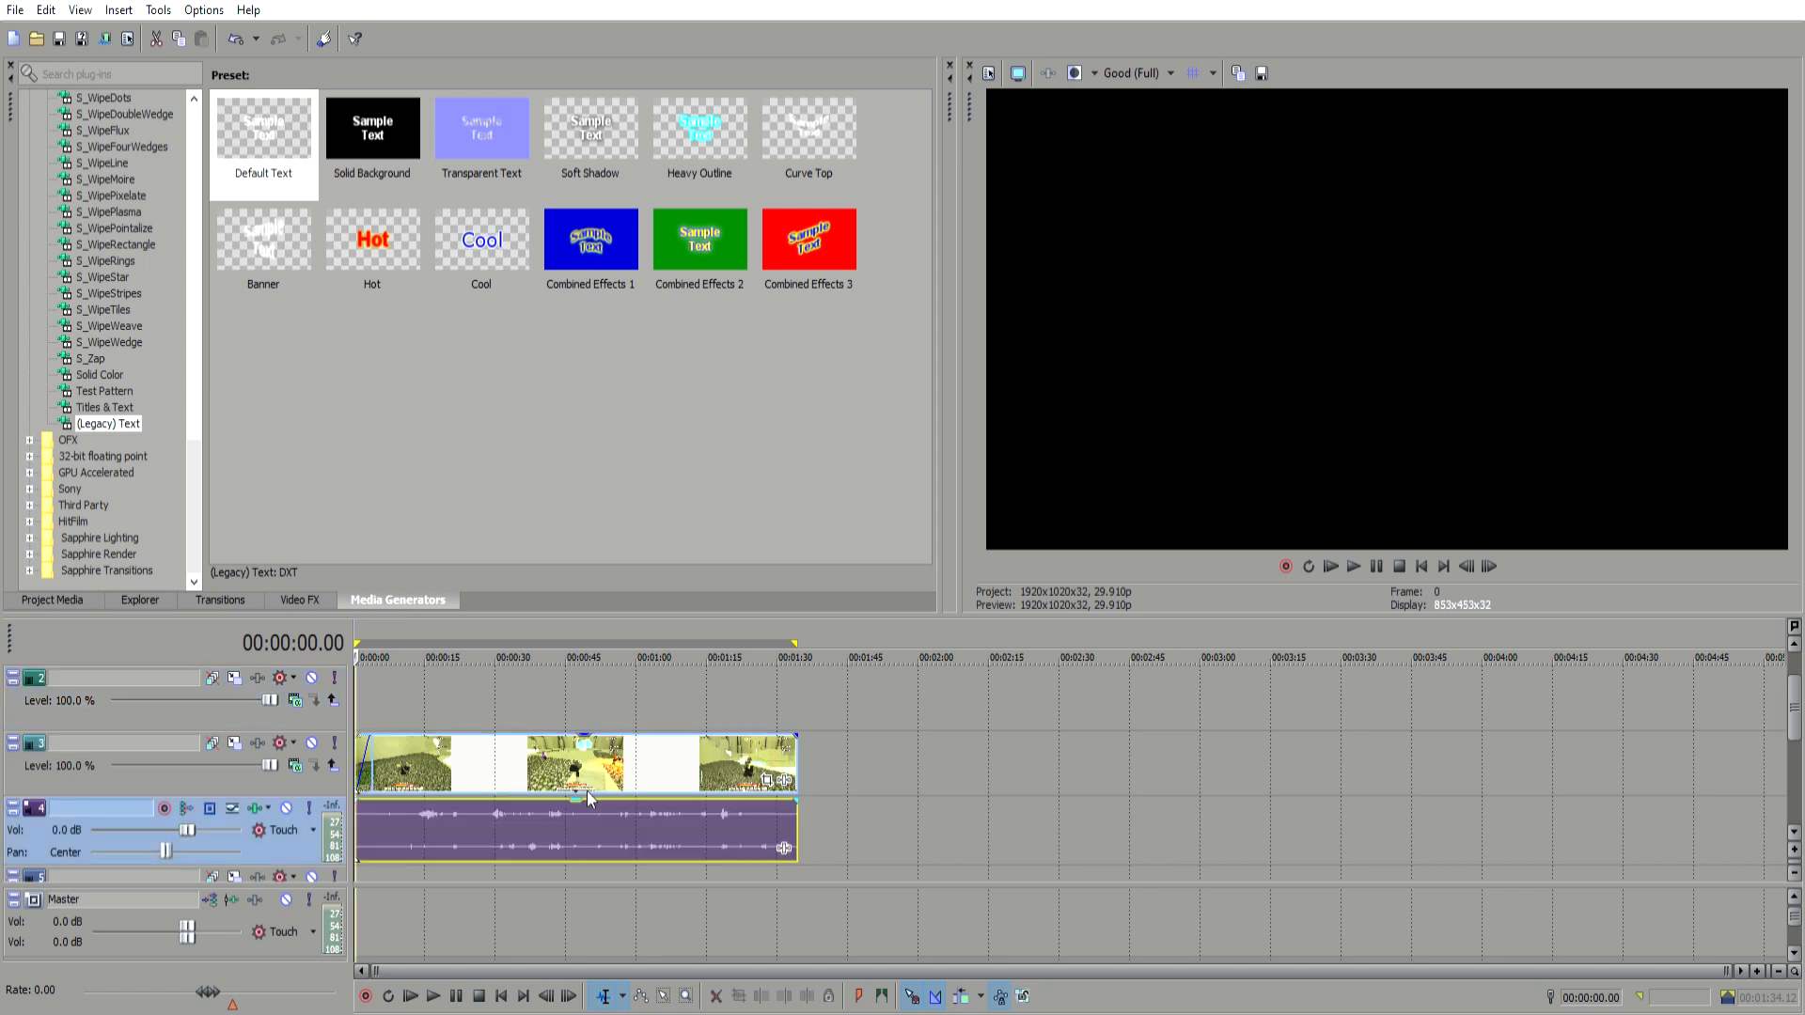
{"action": "key", "text": "space"}
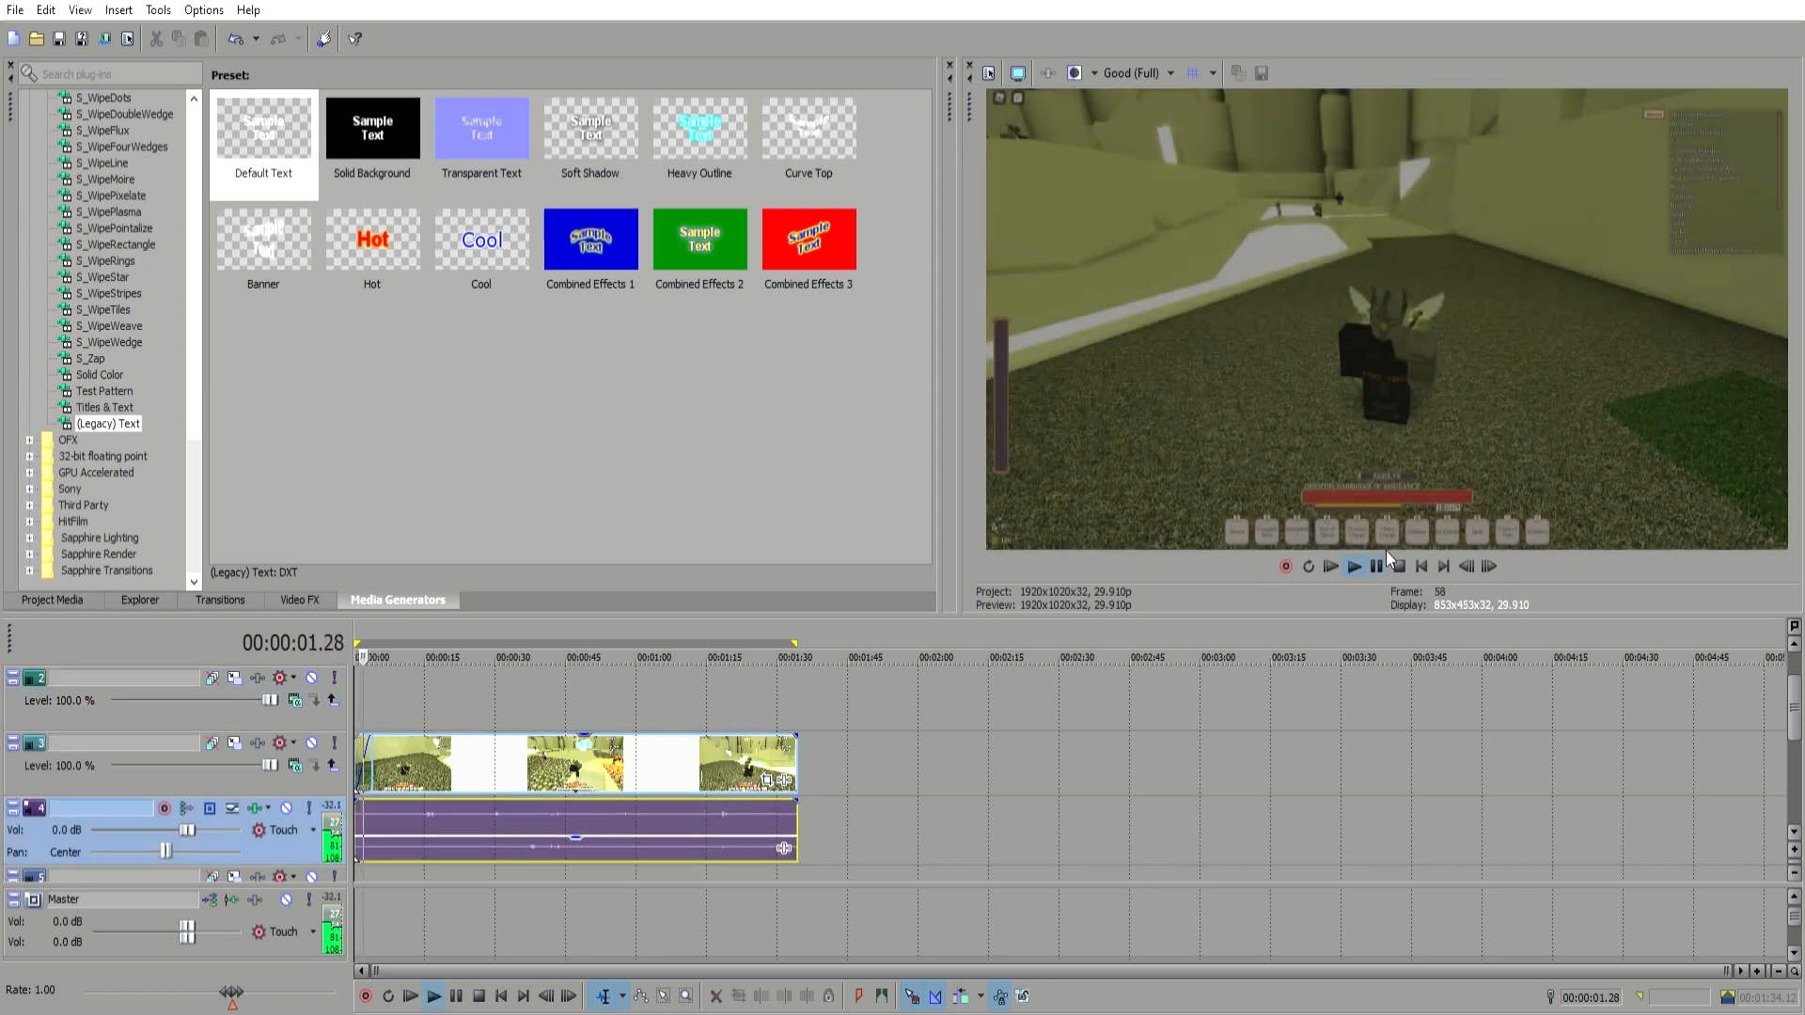
{"action": "left_click_drag", "start_coordinate": [580, 827], "coordinate": [584, 847]}
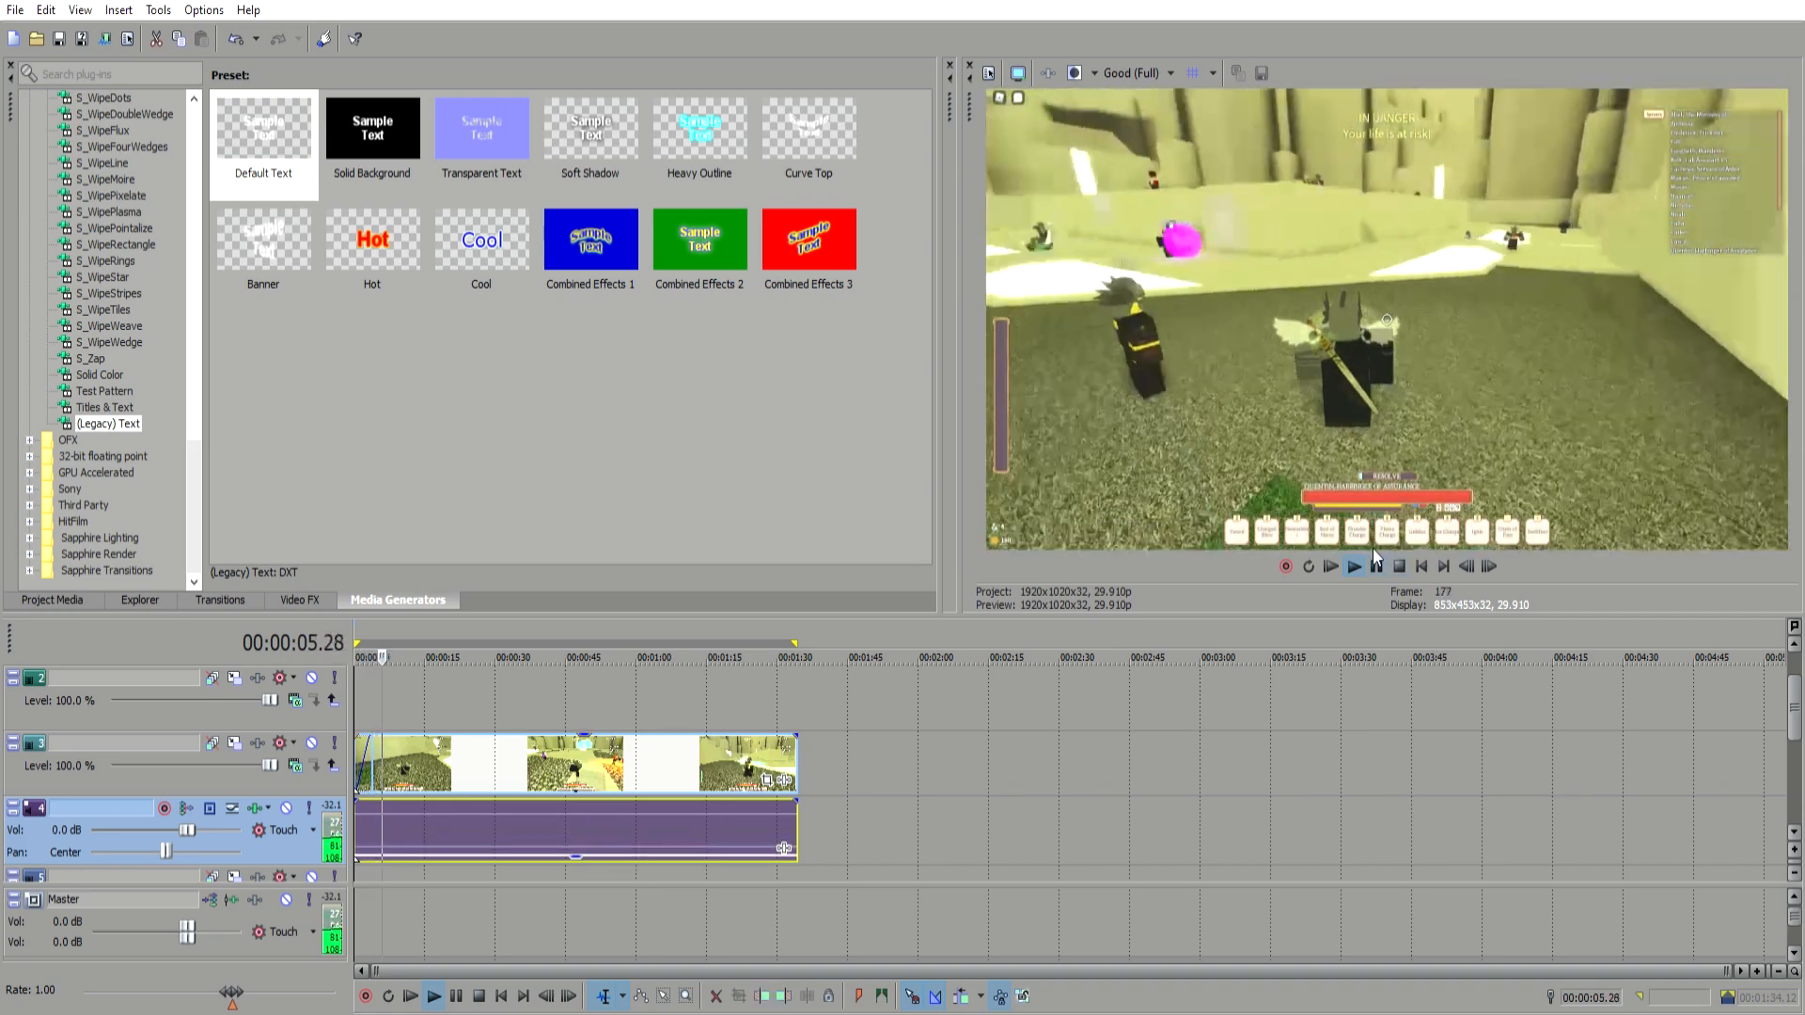
{"action": "left_click", "coordinate": [1377, 566]}
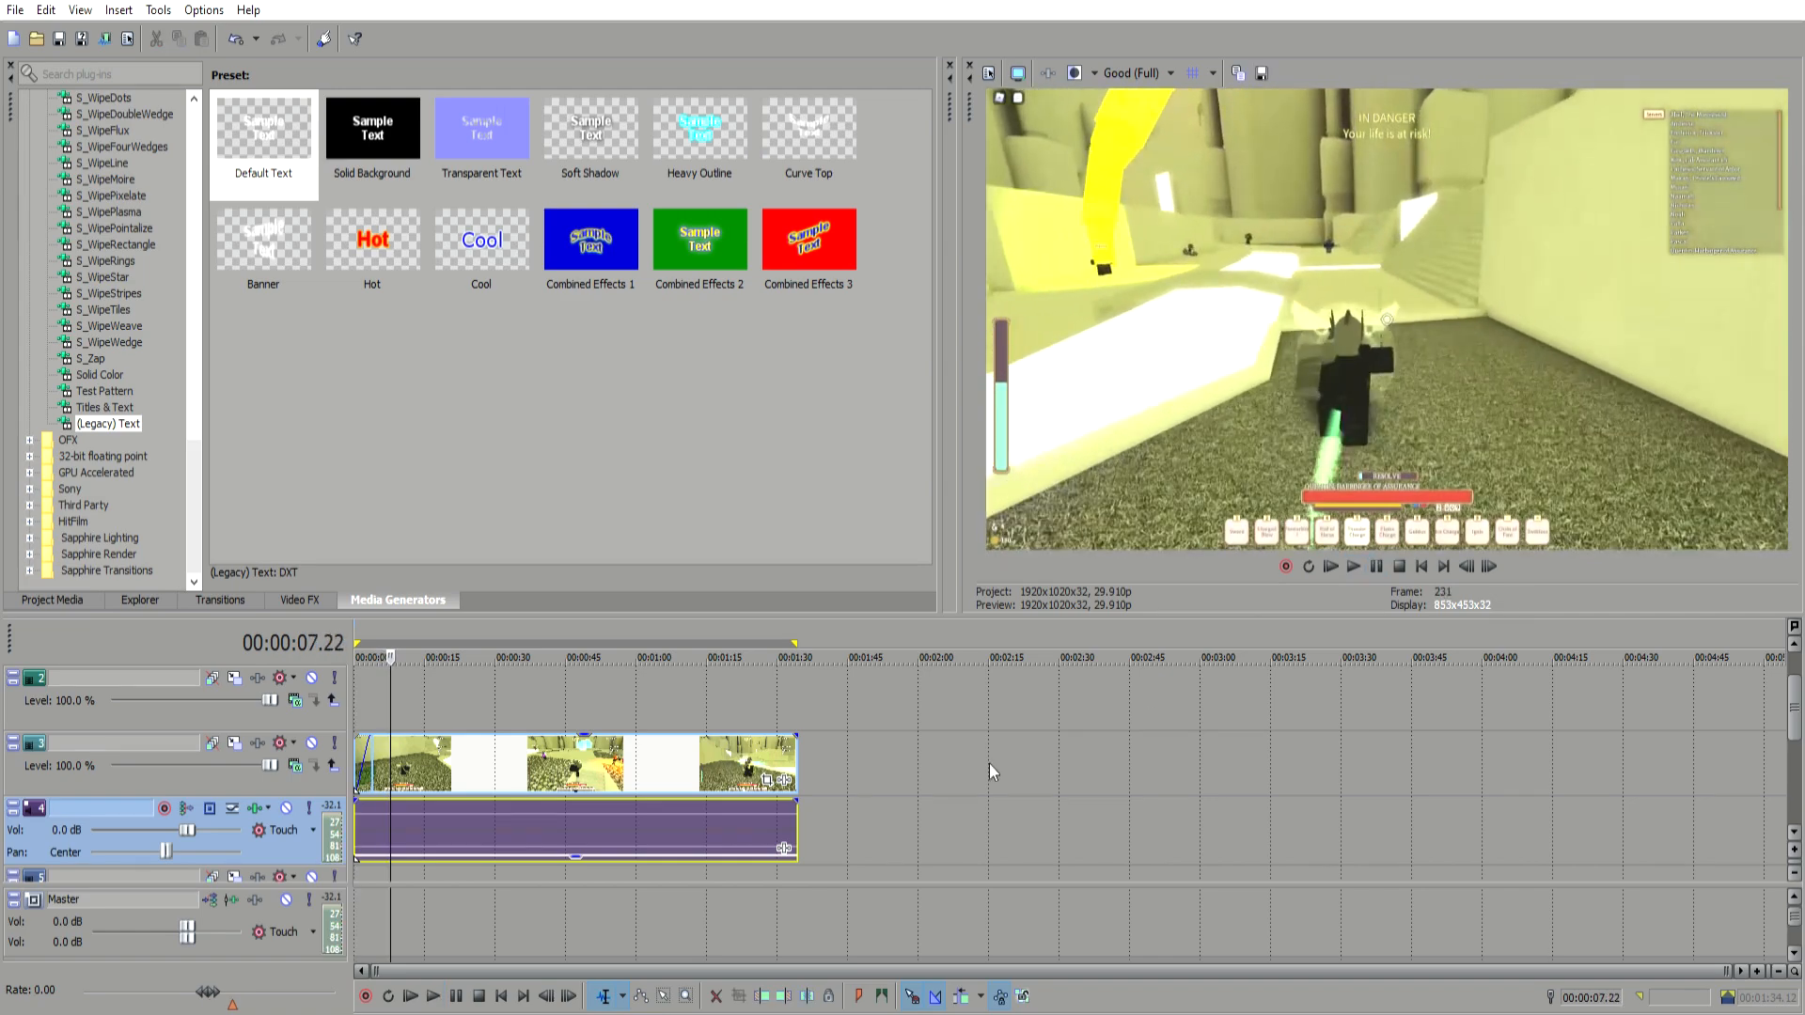
Step: Trim the gameplay event's end at the cursor, about 26 seconds in
{"action": "scroll", "coordinate": [940, 766], "scroll_direction": "up", "scroll_amount": 2}
{"action": "left_click", "coordinate": [566, 748]}
{"action": "left_click", "coordinate": [586, 740]}
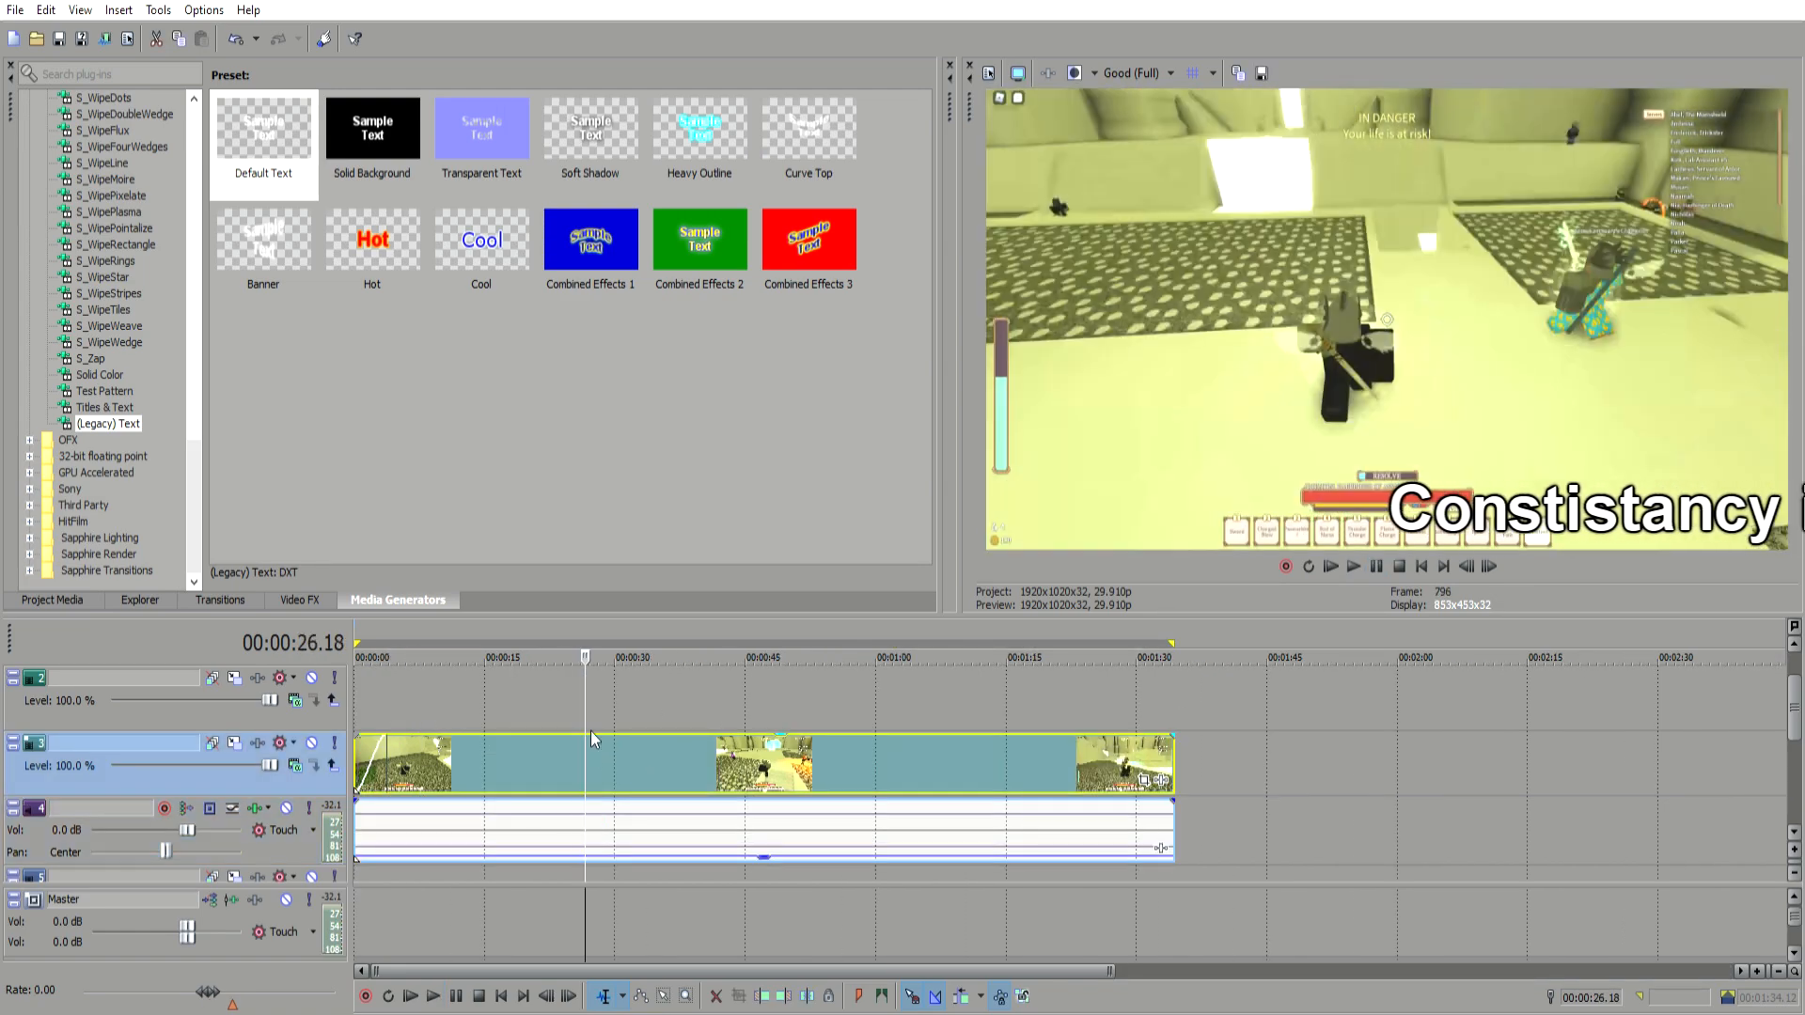
{"action": "key", "text": "alt+]"}
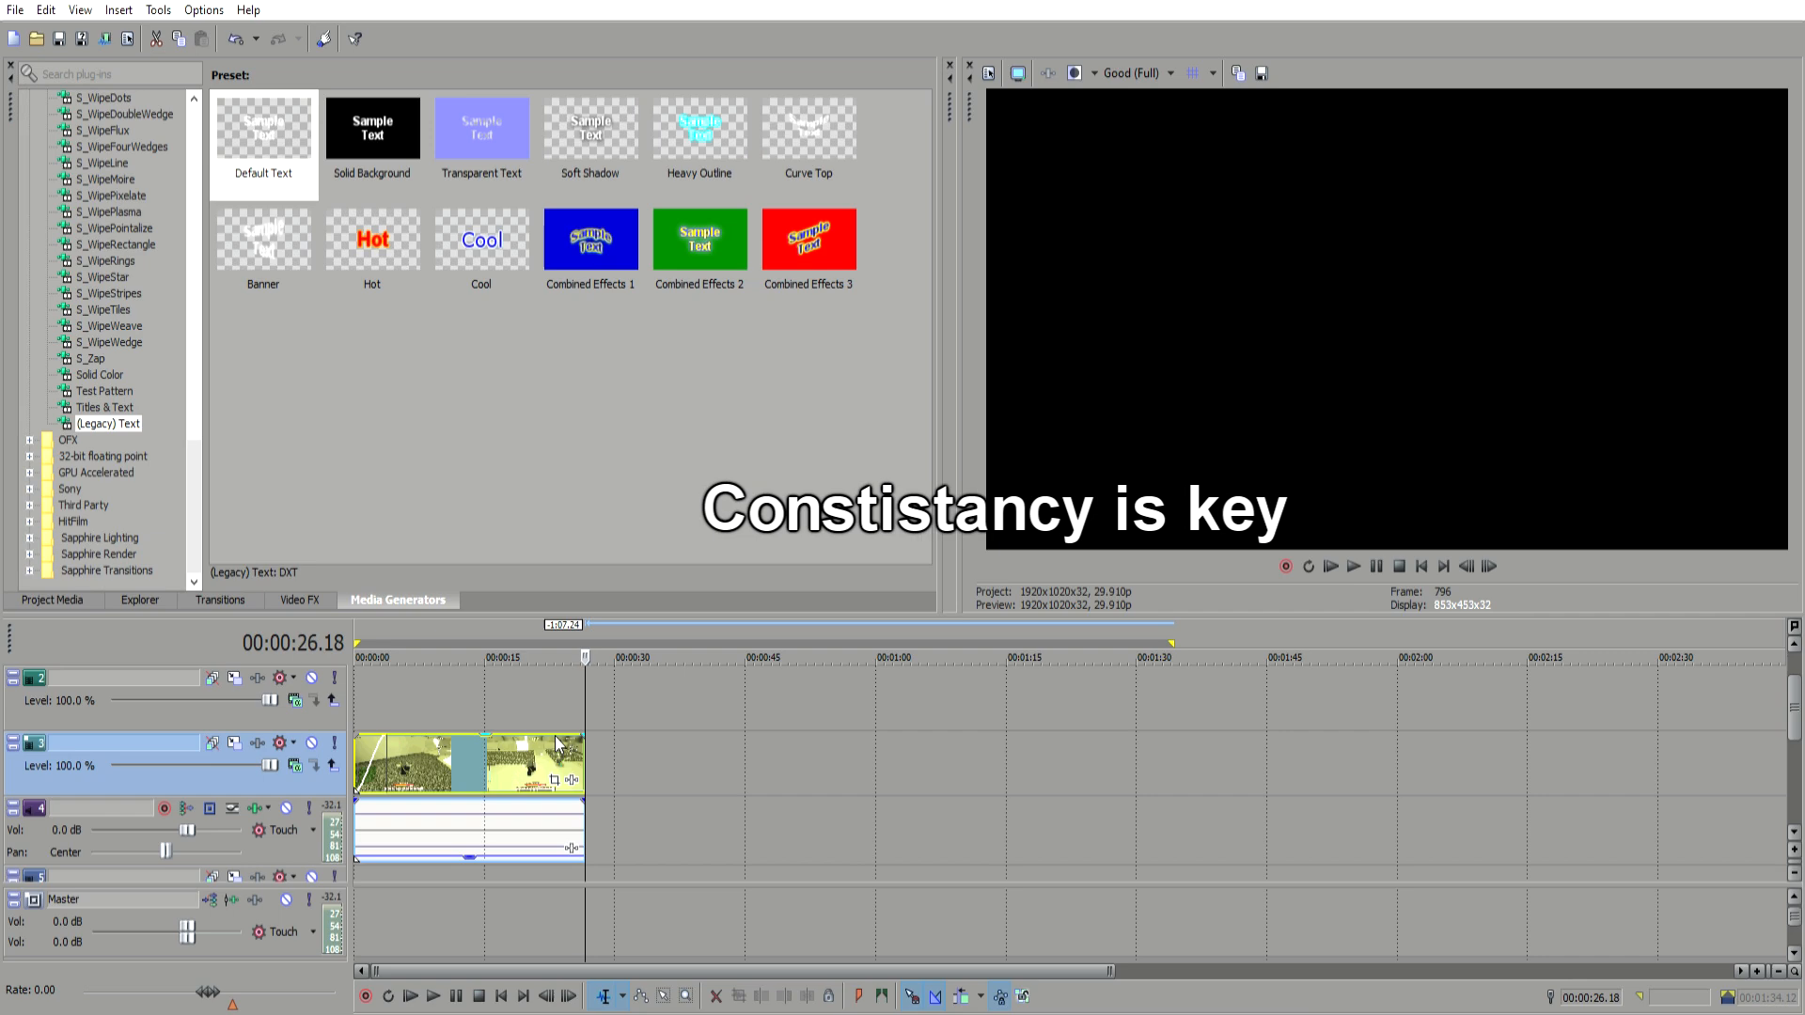
Step: Add a fade-out of about 2.18 seconds to the end of the trimmed gameplay event
{"action": "left_click", "coordinate": [385, 691]}
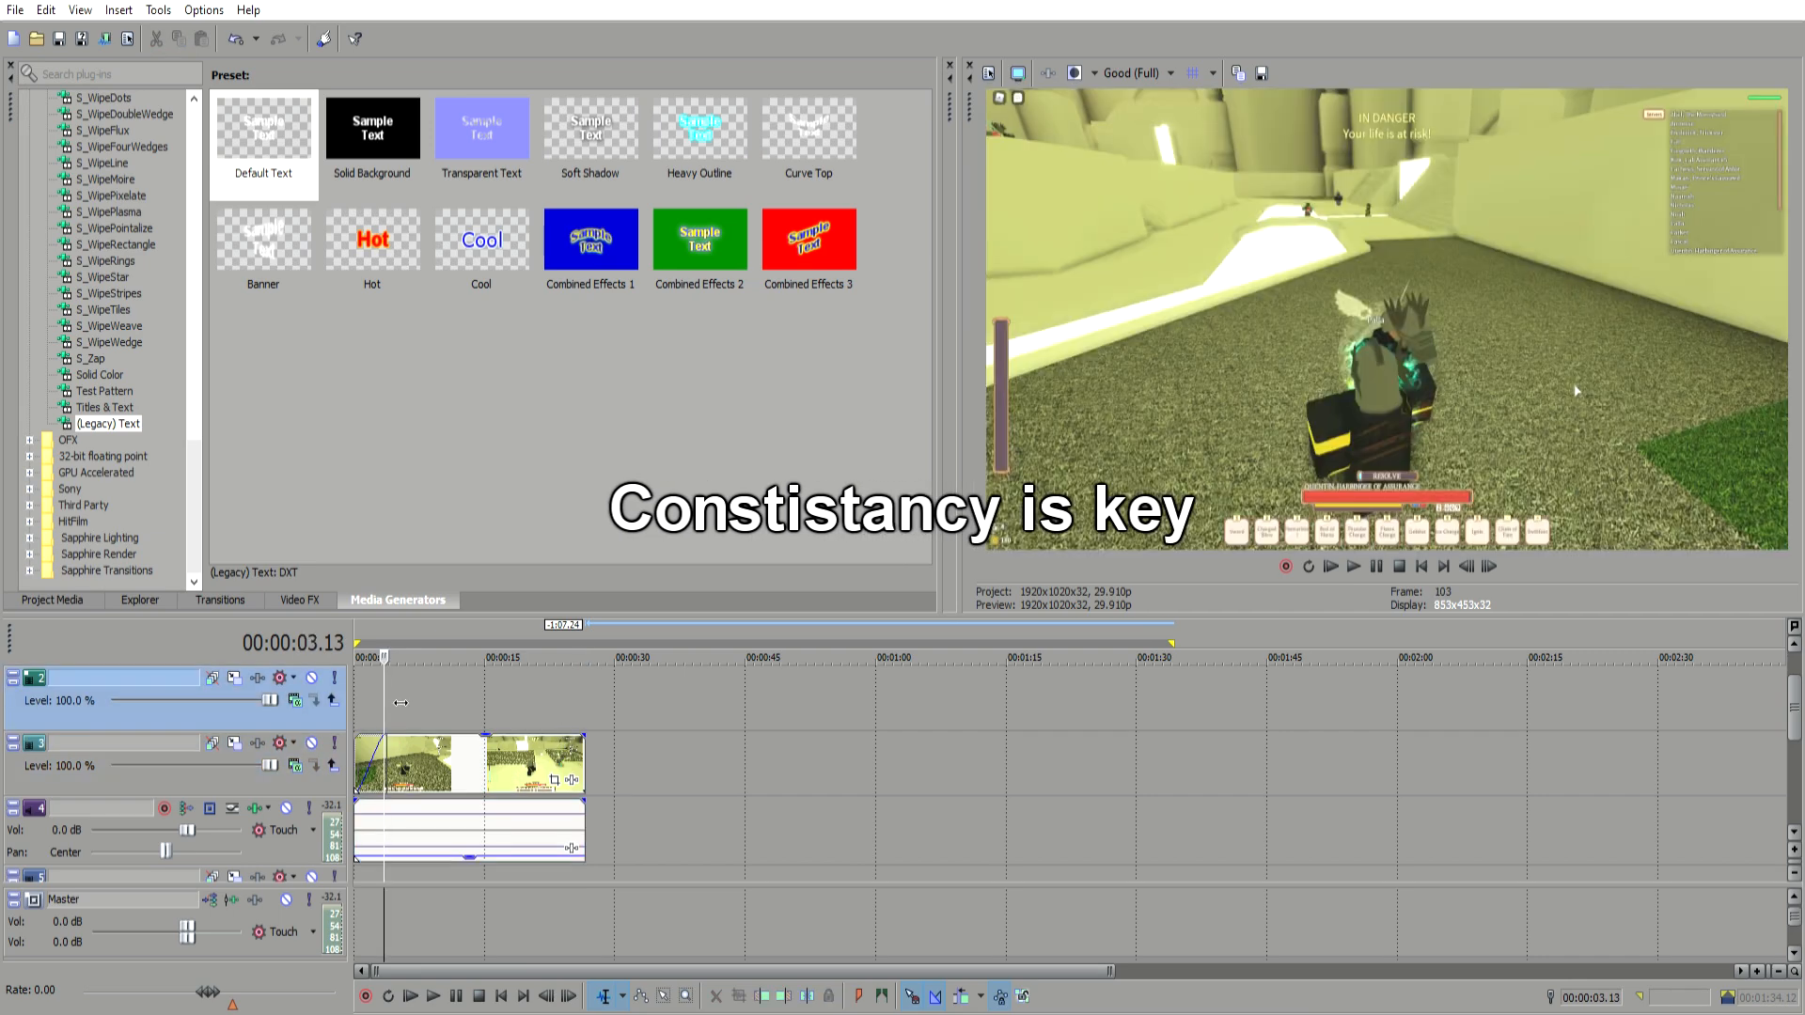
{"action": "left_click", "coordinate": [591, 678]}
{"action": "left_click_drag", "start_coordinate": [593, 678], "coordinate": [530, 694]}
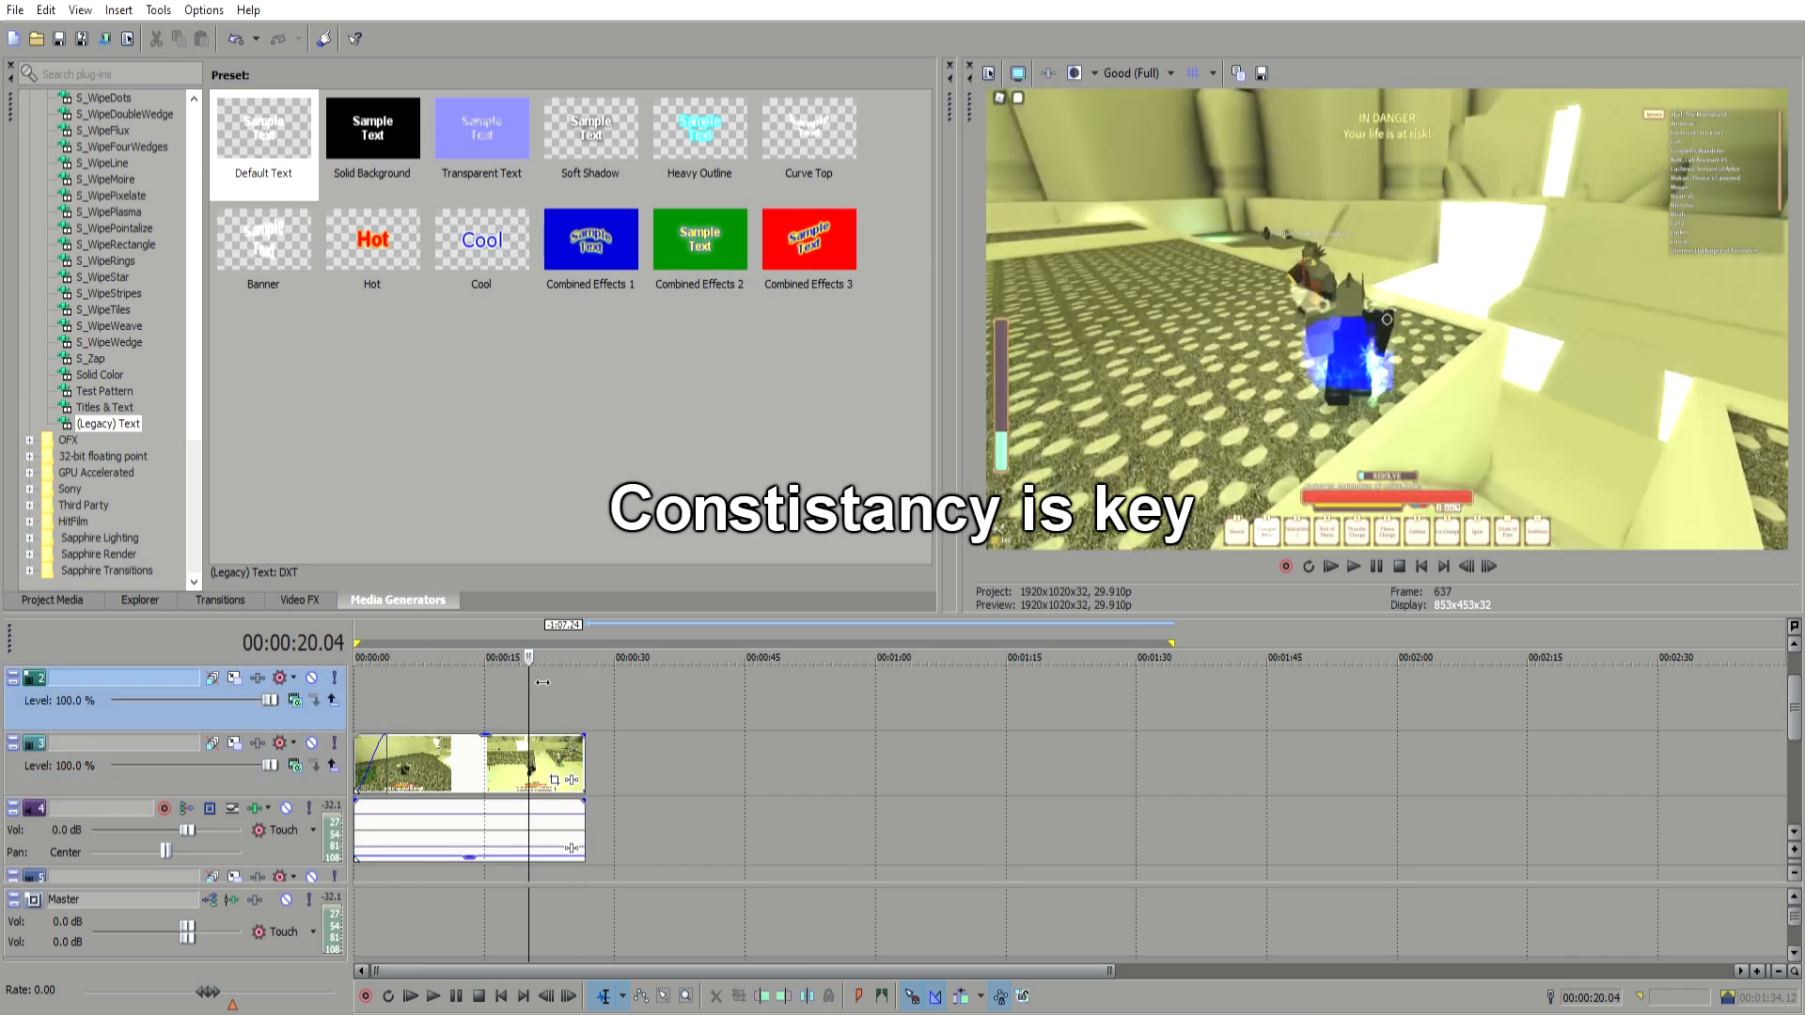
{"action": "left_click", "coordinate": [553, 707]}
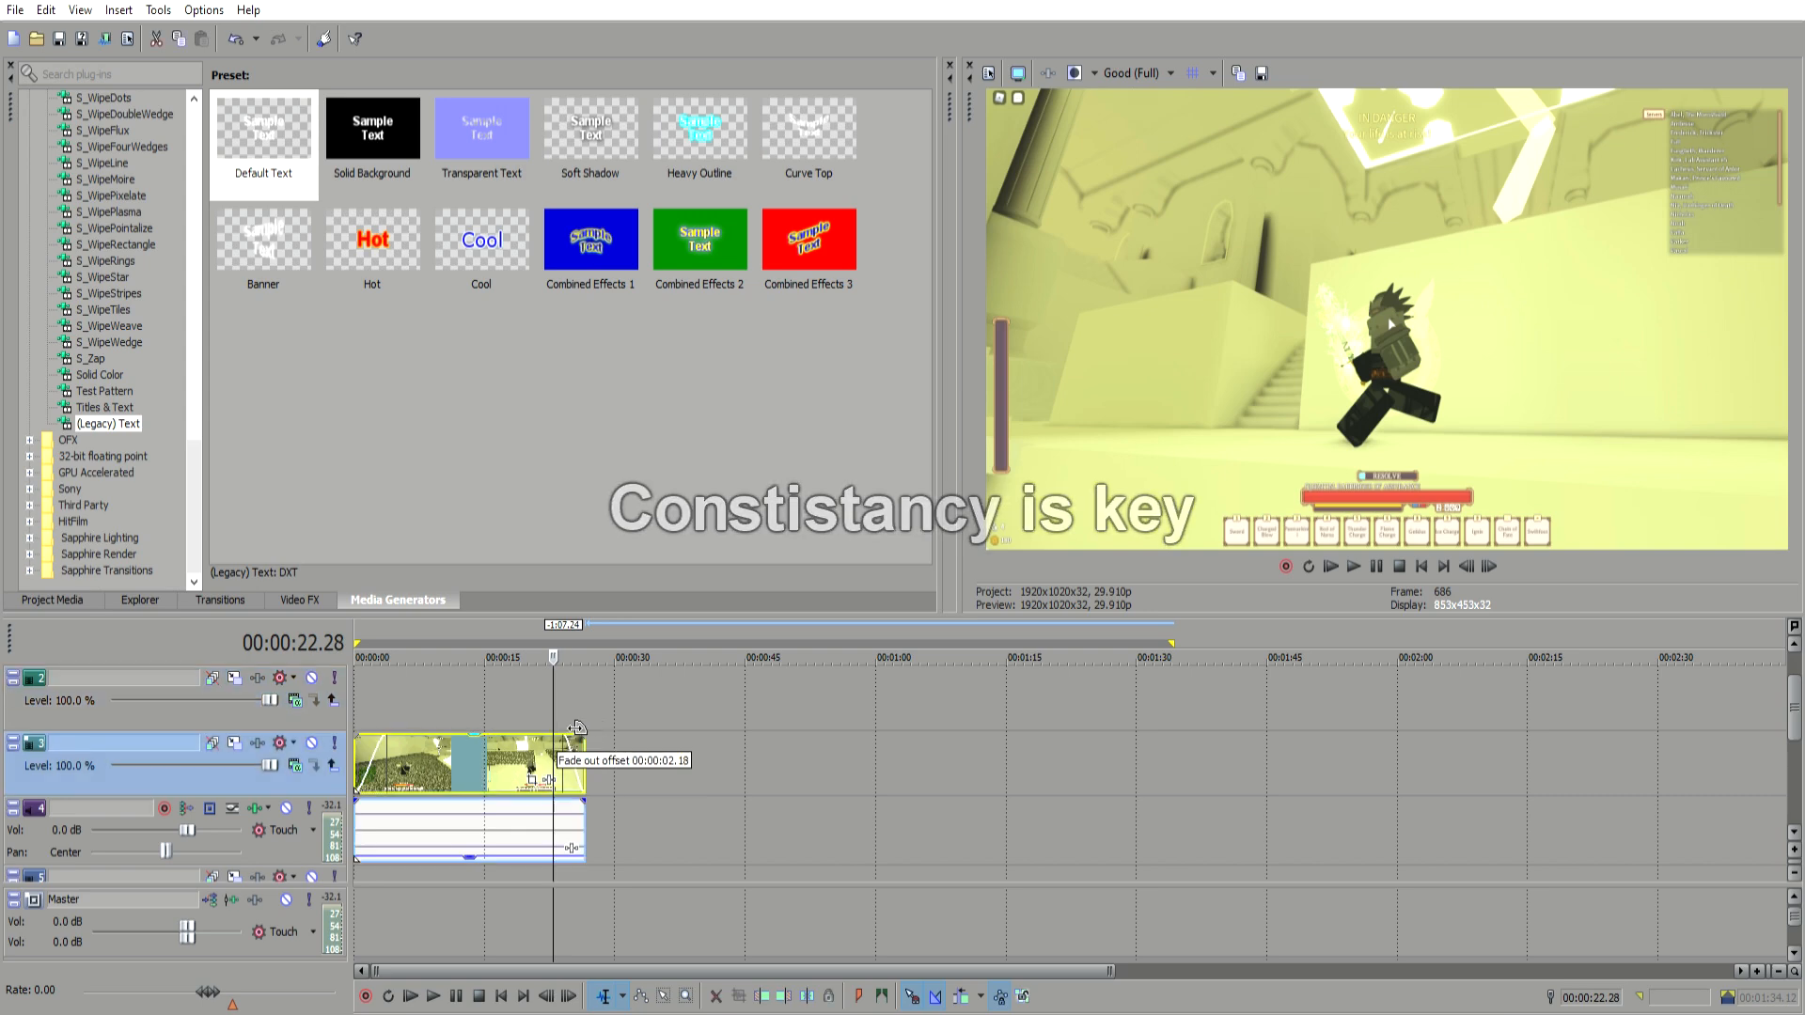
Step: Paste two copies of the trimmed gameplay event further along the timeline
{"action": "left_click", "coordinate": [477, 729]}
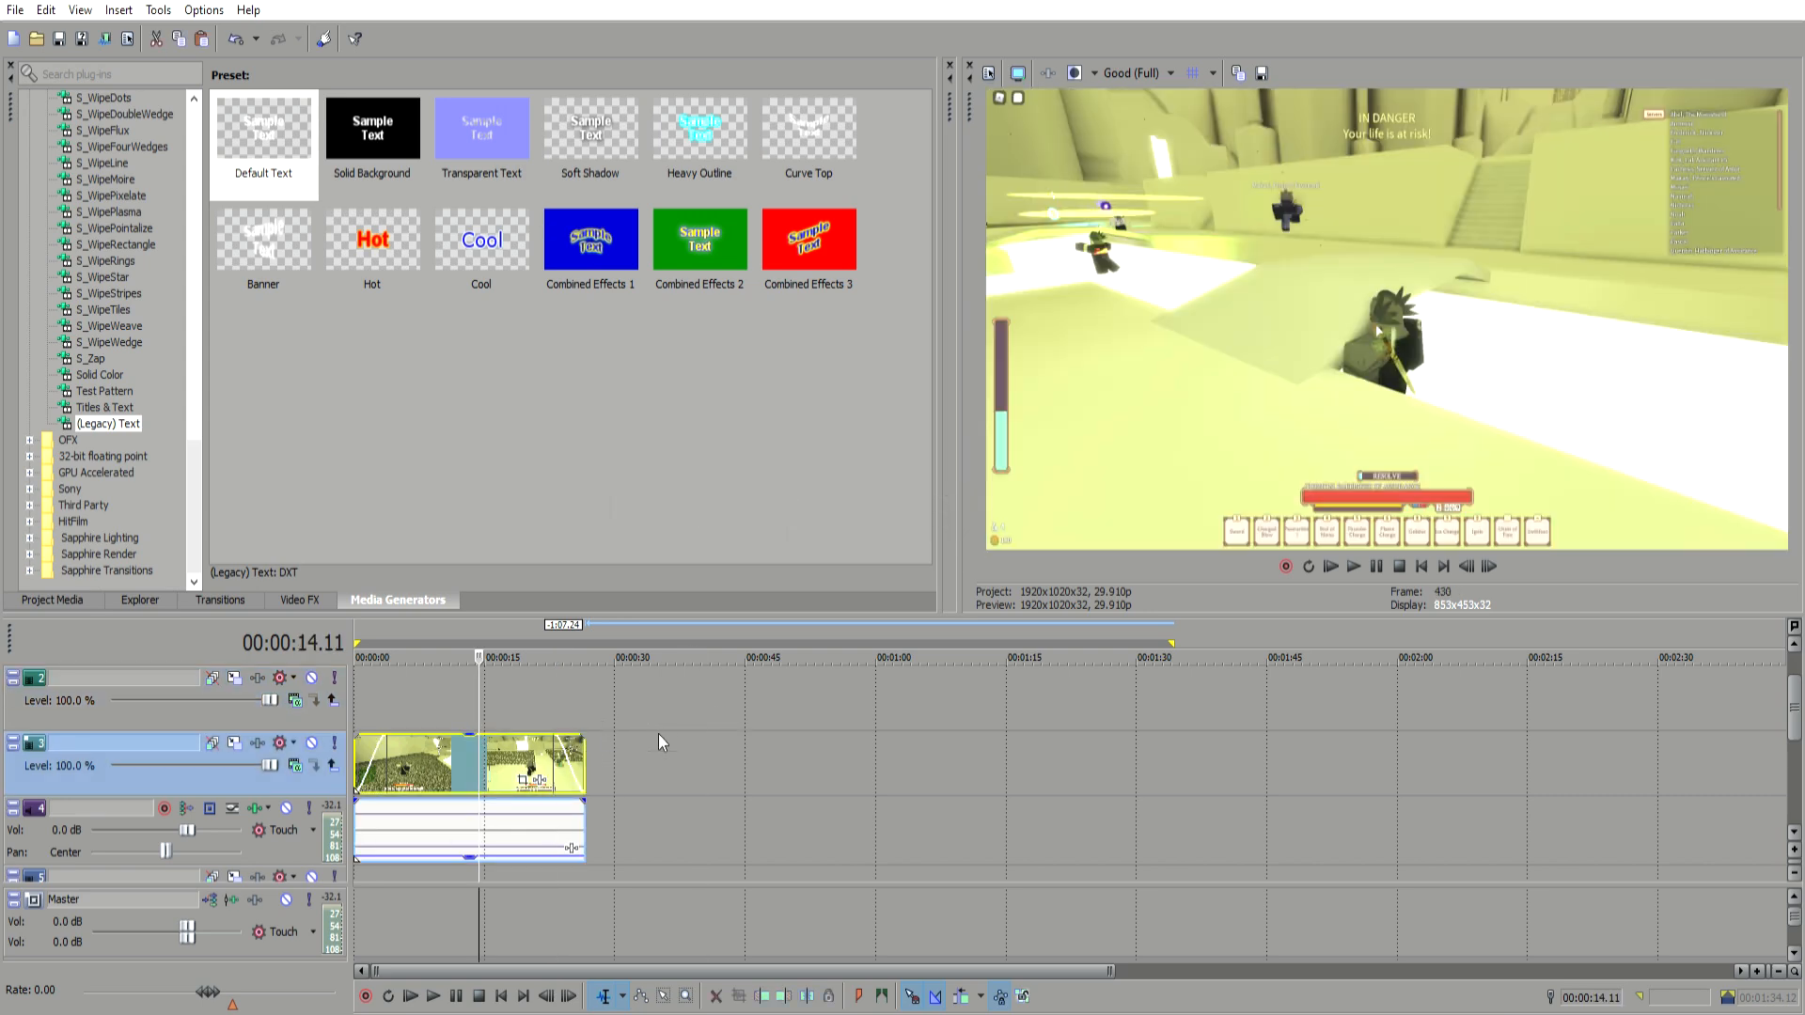
{"action": "left_click", "coordinate": [659, 743]}
{"action": "key", "text": "ctrl+v"}
{"action": "left_click", "coordinate": [1122, 741]}
{"action": "key", "text": "ctrl+v"}
Step: Slide both pasted events left so the three clips line up one after another with overlapping transitions
{"action": "left_click", "coordinate": [737, 743]}
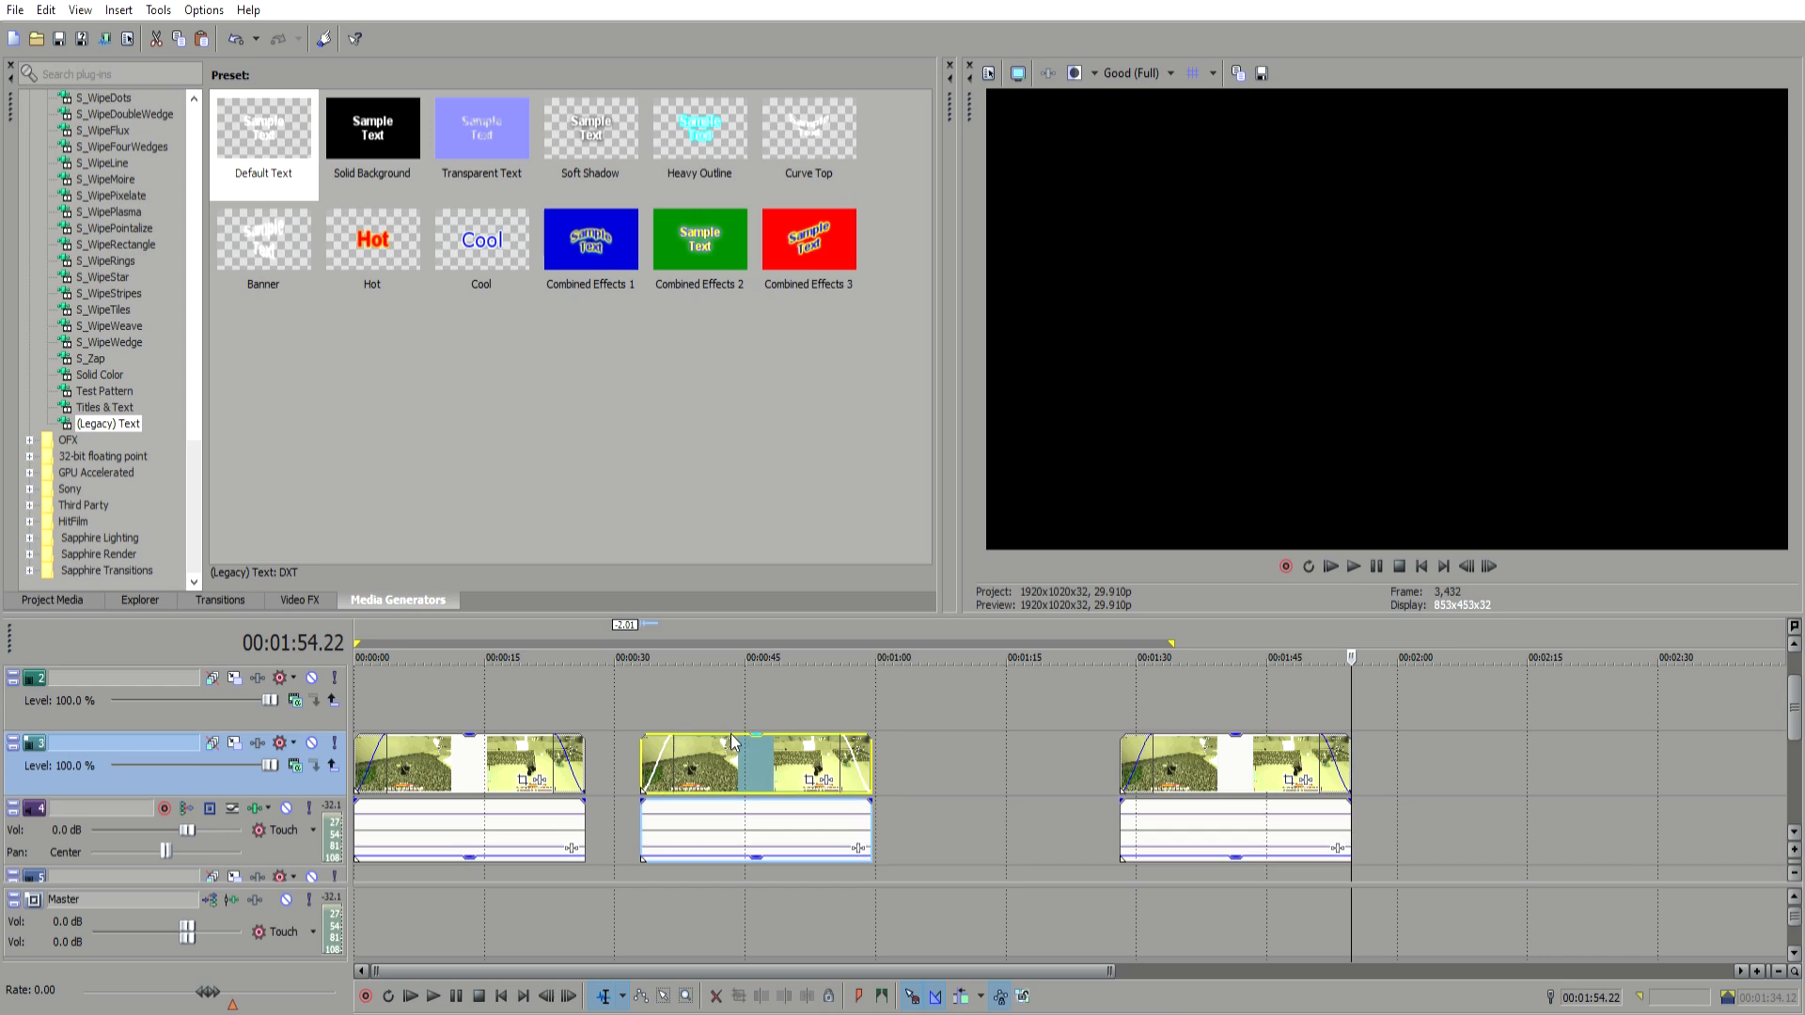
{"action": "left_click_drag", "start_coordinate": [737, 743], "coordinate": [674, 743]}
{"action": "left_click_drag", "start_coordinate": [1213, 753], "coordinate": [907, 753]}
Step: Preview the first transition between clips from several cursor positions around it
{"action": "left_click", "coordinate": [503, 686]}
{"action": "left_click", "coordinate": [372, 698]}
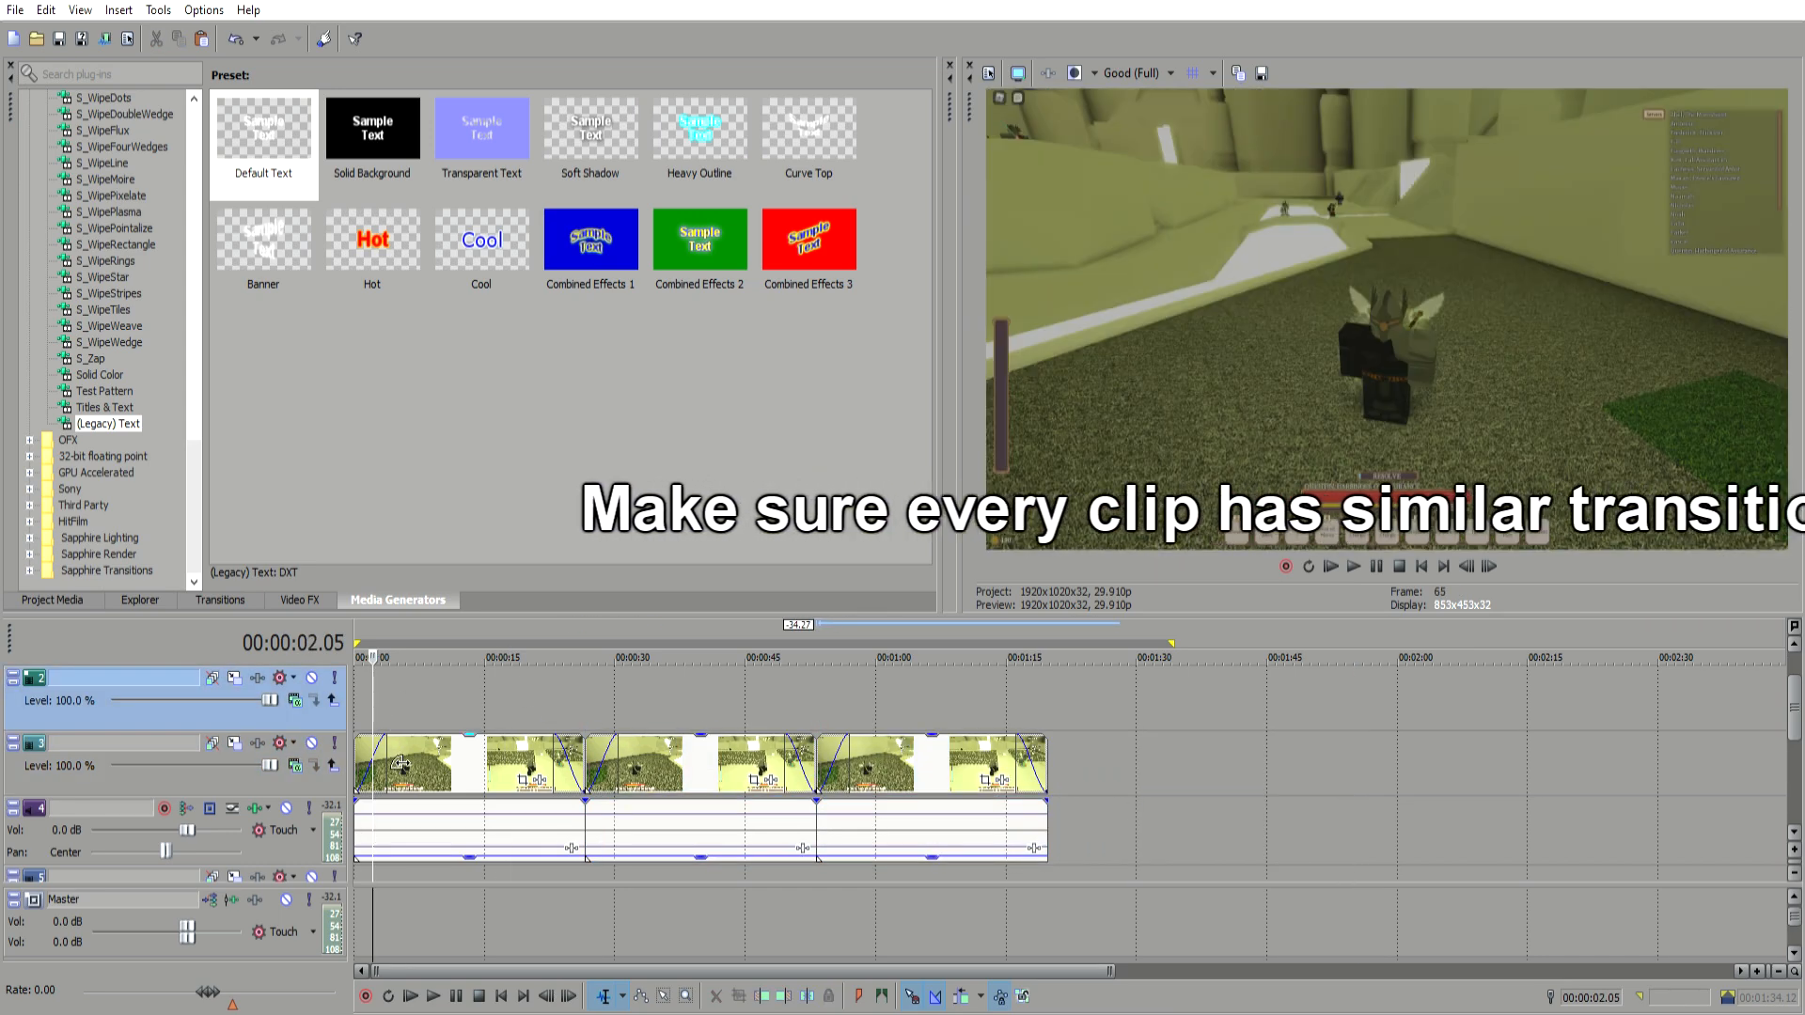
{"action": "left_click", "coordinate": [591, 692]}
{"action": "left_click", "coordinate": [529, 700]}
{"action": "left_click", "coordinate": [356, 697]}
{"action": "left_click", "coordinate": [408, 694]}
{"action": "left_click", "coordinate": [379, 693]}
{"action": "left_click", "coordinate": [369, 692]}
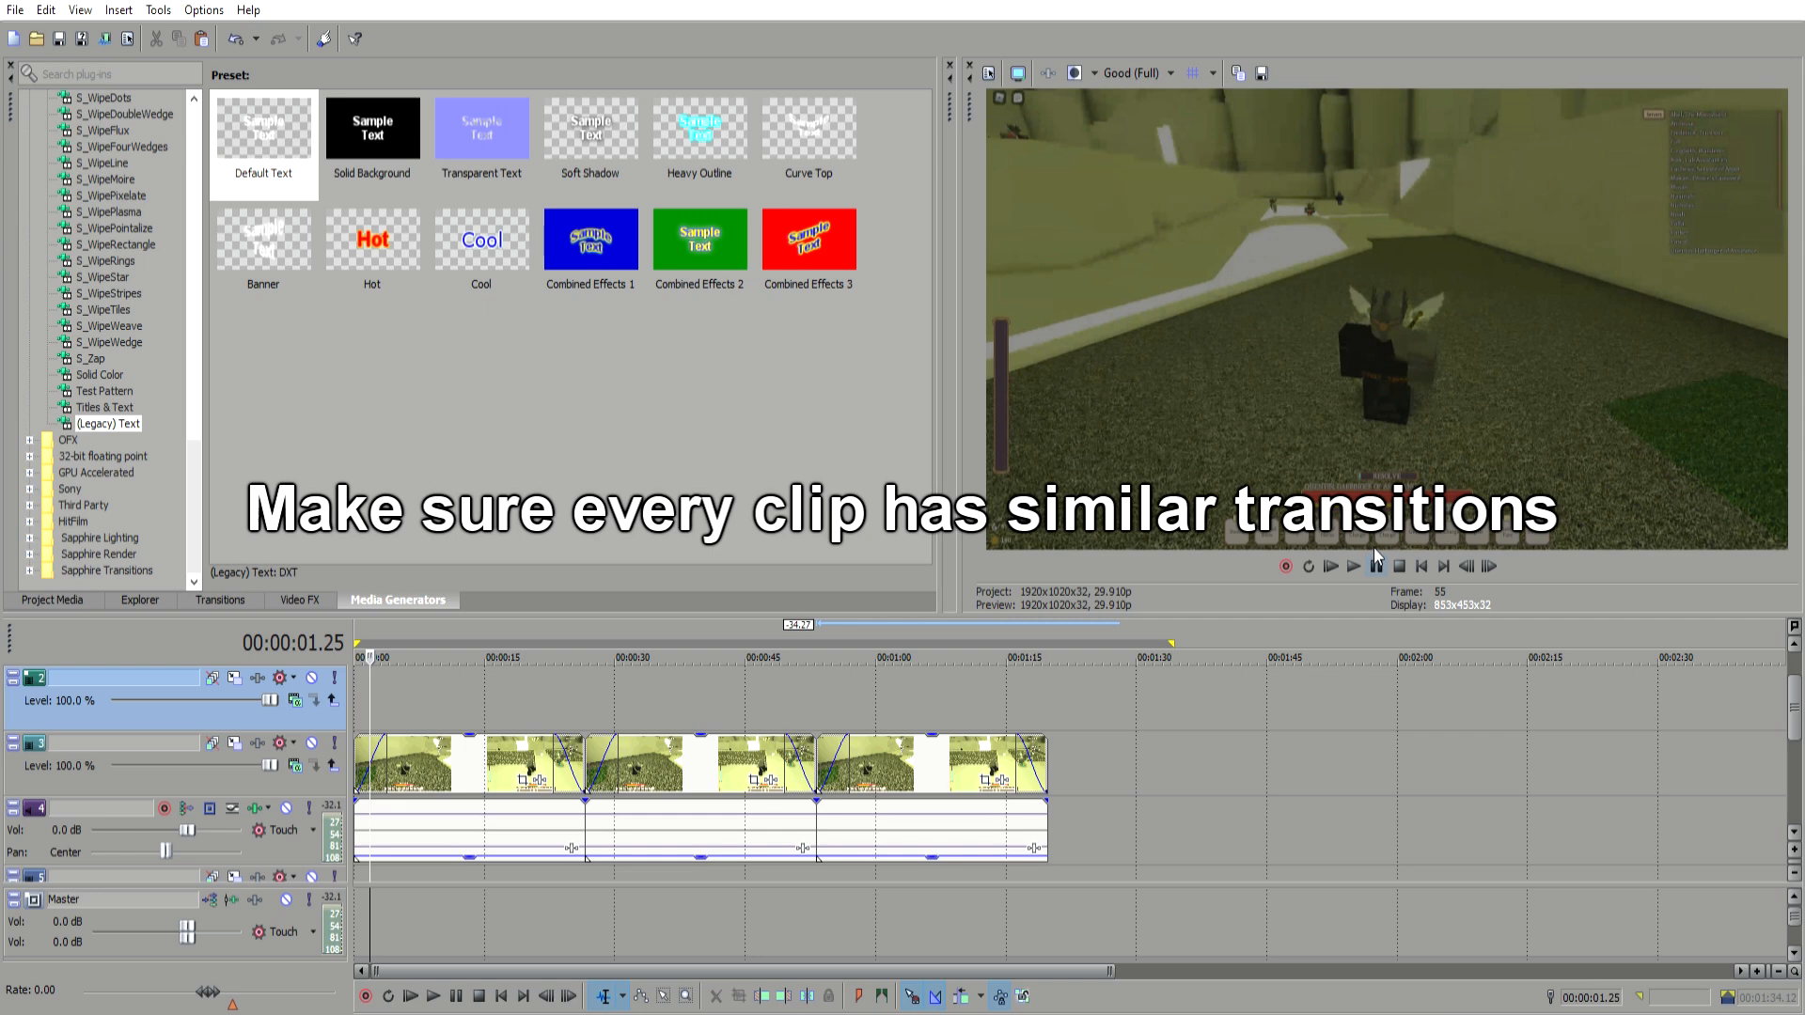
Step: Readjust the first clip's fade-out so its transition matches the other clips' transitions
{"action": "left_click_drag", "start_coordinate": [555, 739], "coordinate": [611, 742]}
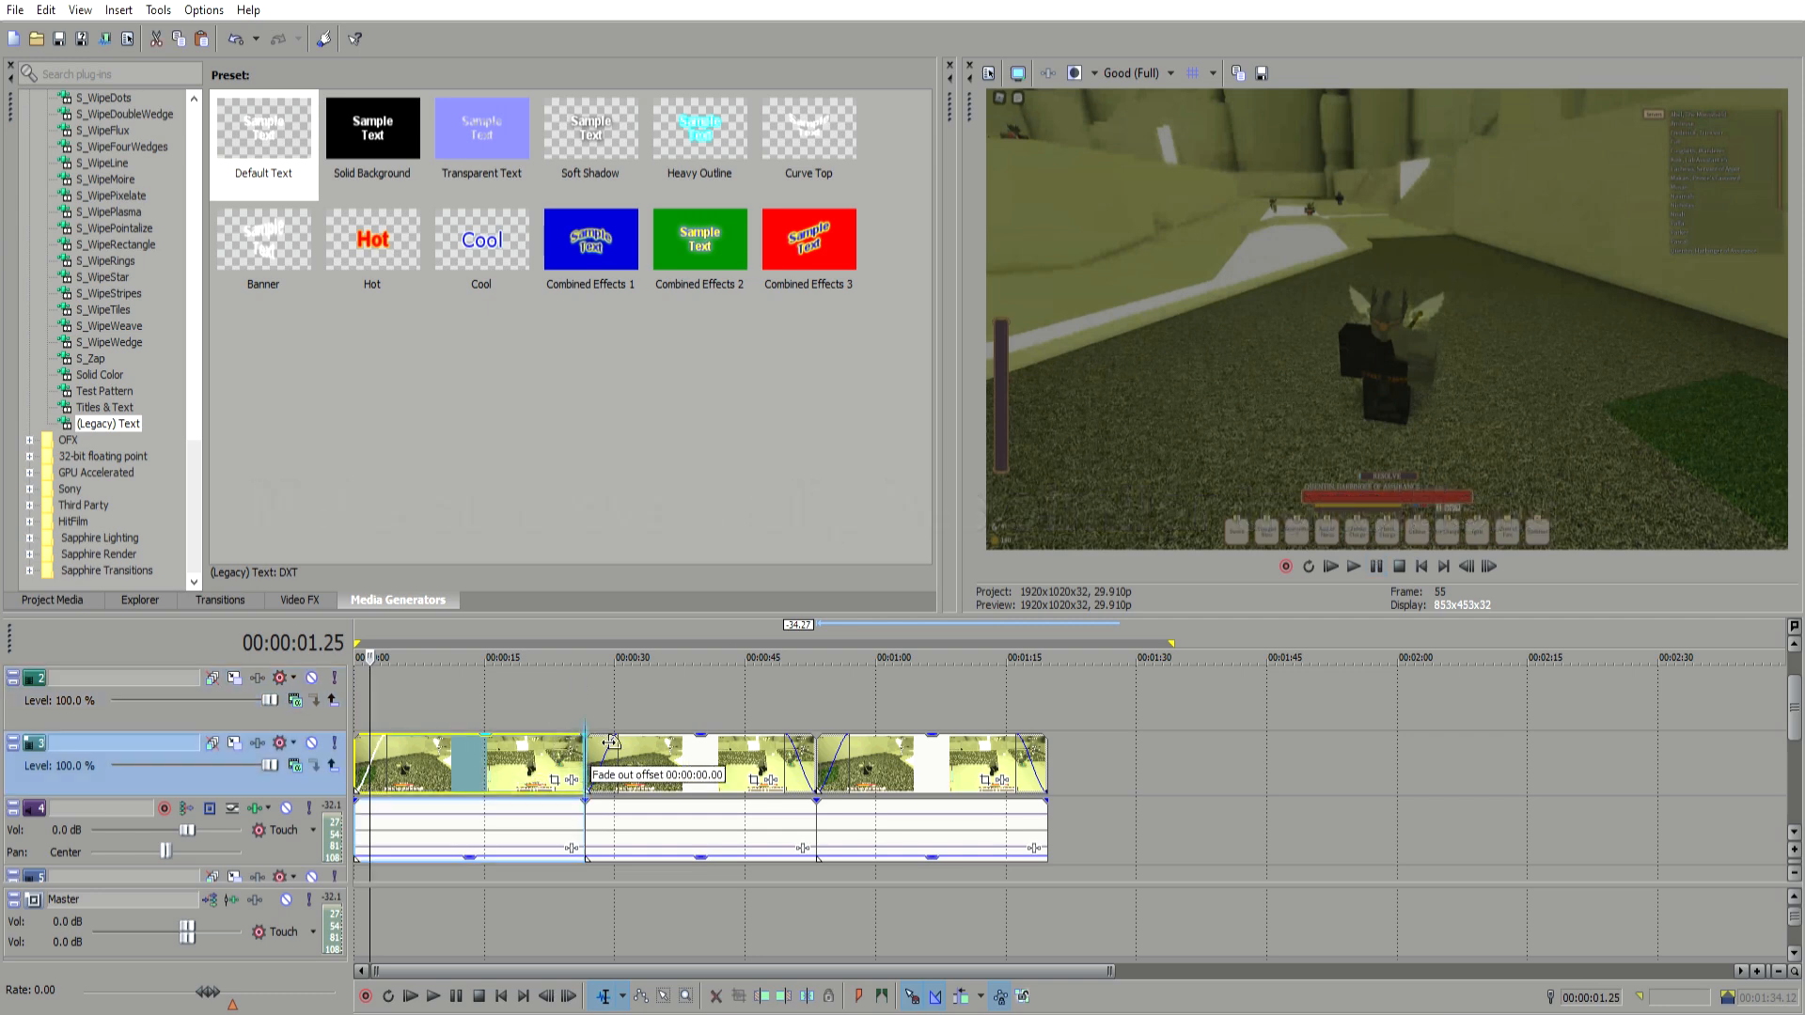
{"action": "left_click_drag", "start_coordinate": [615, 739], "coordinate": [587, 740]}
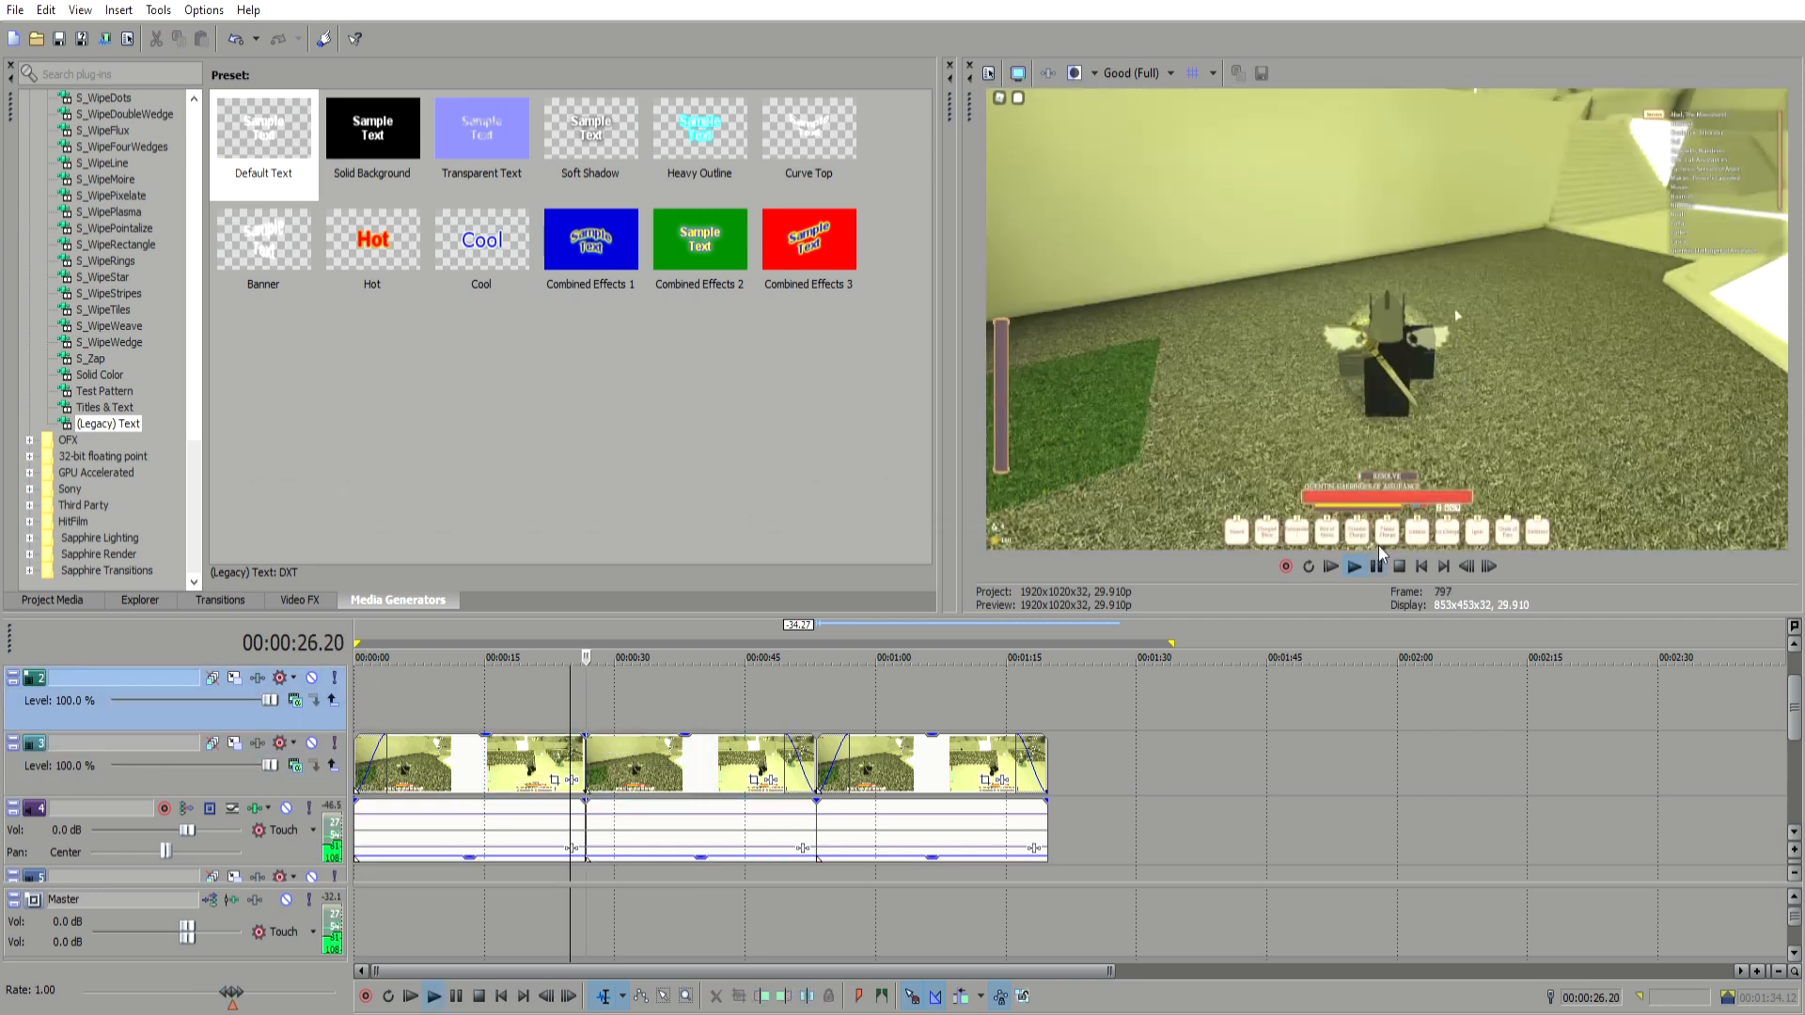
{"action": "left_click", "coordinate": [1377, 566]}
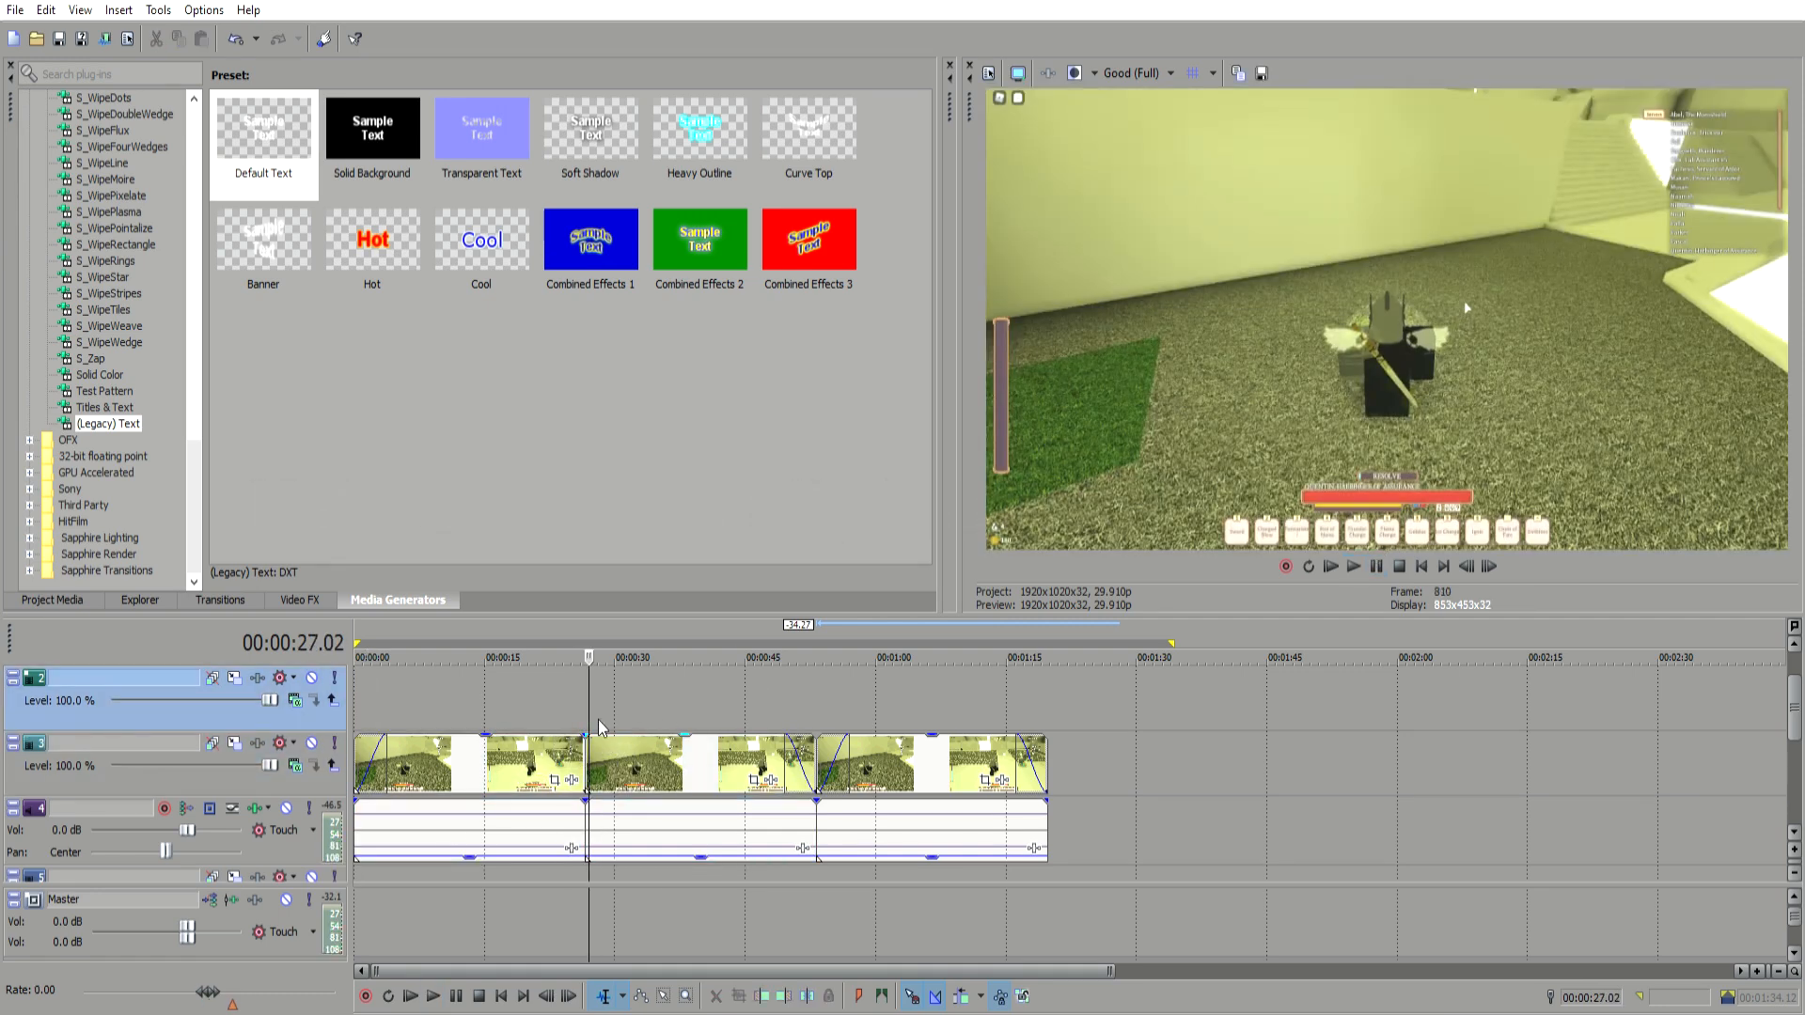
{"action": "left_click_drag", "start_coordinate": [598, 732], "coordinate": [547, 739]}
{"action": "left_click", "coordinate": [547, 698]}
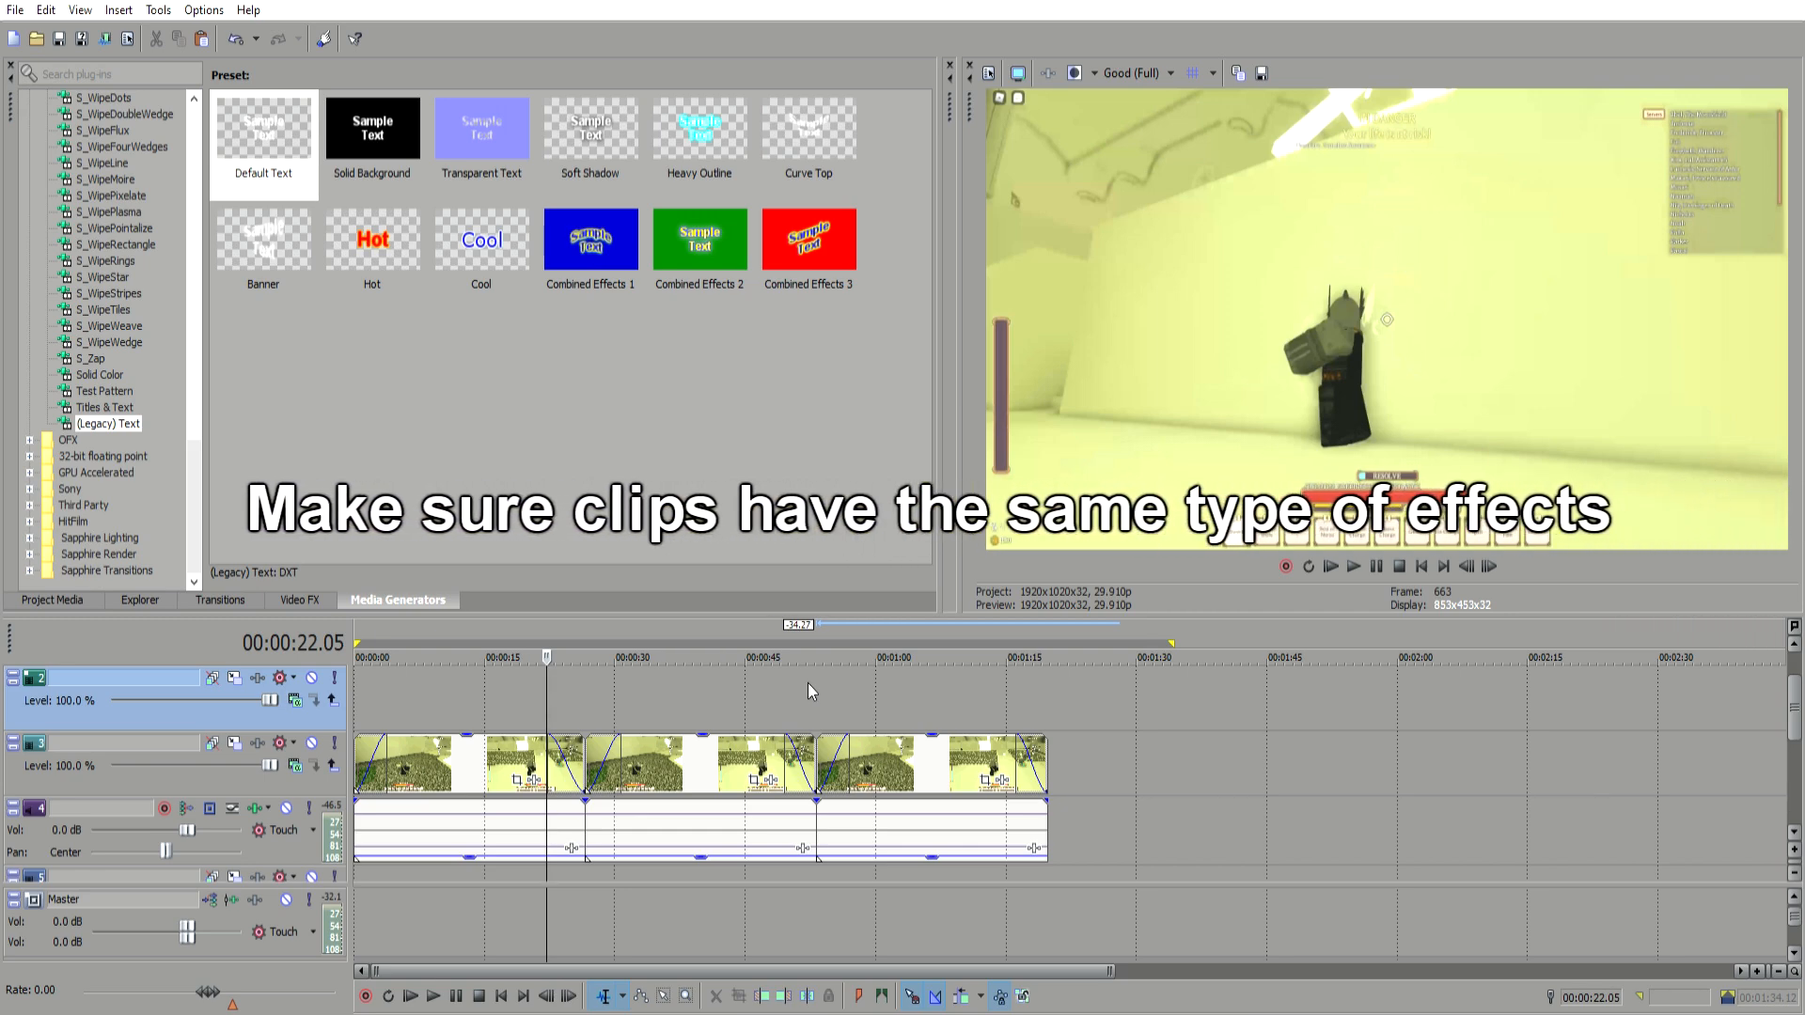
Step: Scrub along the assembled clips to check every transition
{"action": "left_click", "coordinate": [499, 690]}
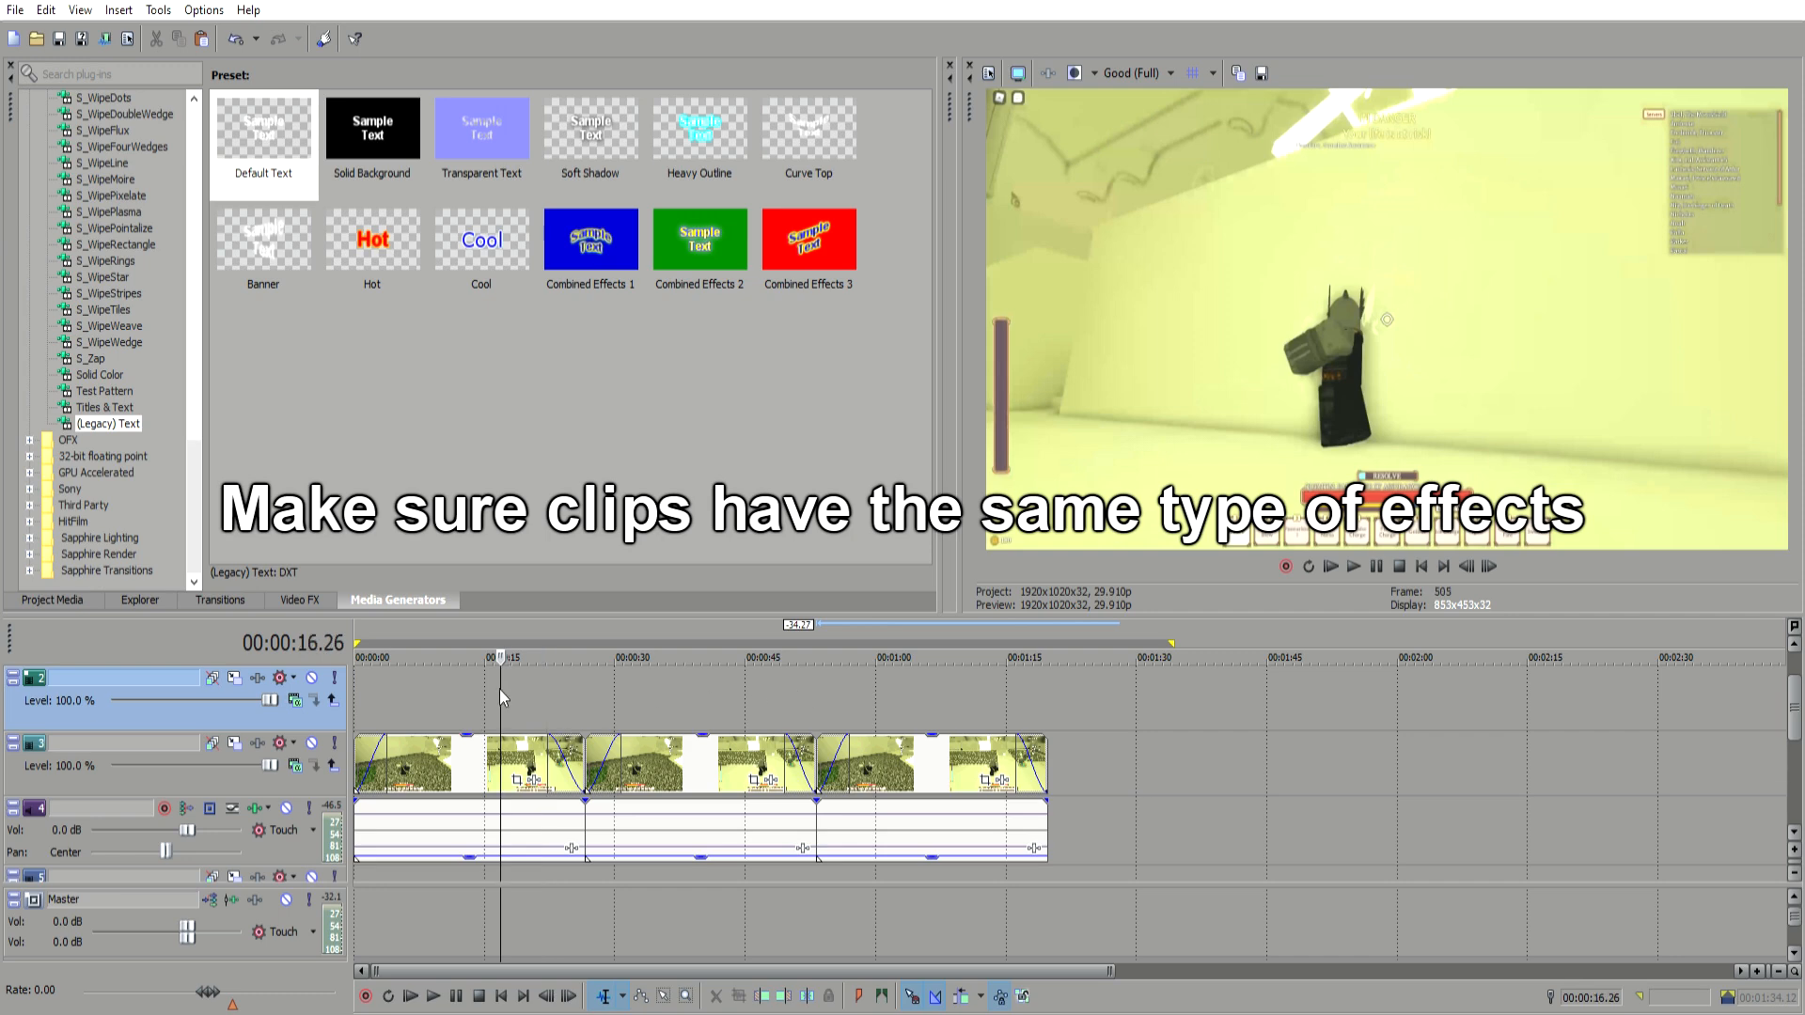
{"action": "left_click", "coordinate": [585, 685]}
{"action": "left_click", "coordinate": [643, 680]}
{"action": "left_click", "coordinate": [697, 679]}
{"action": "left_click", "coordinate": [747, 680]}
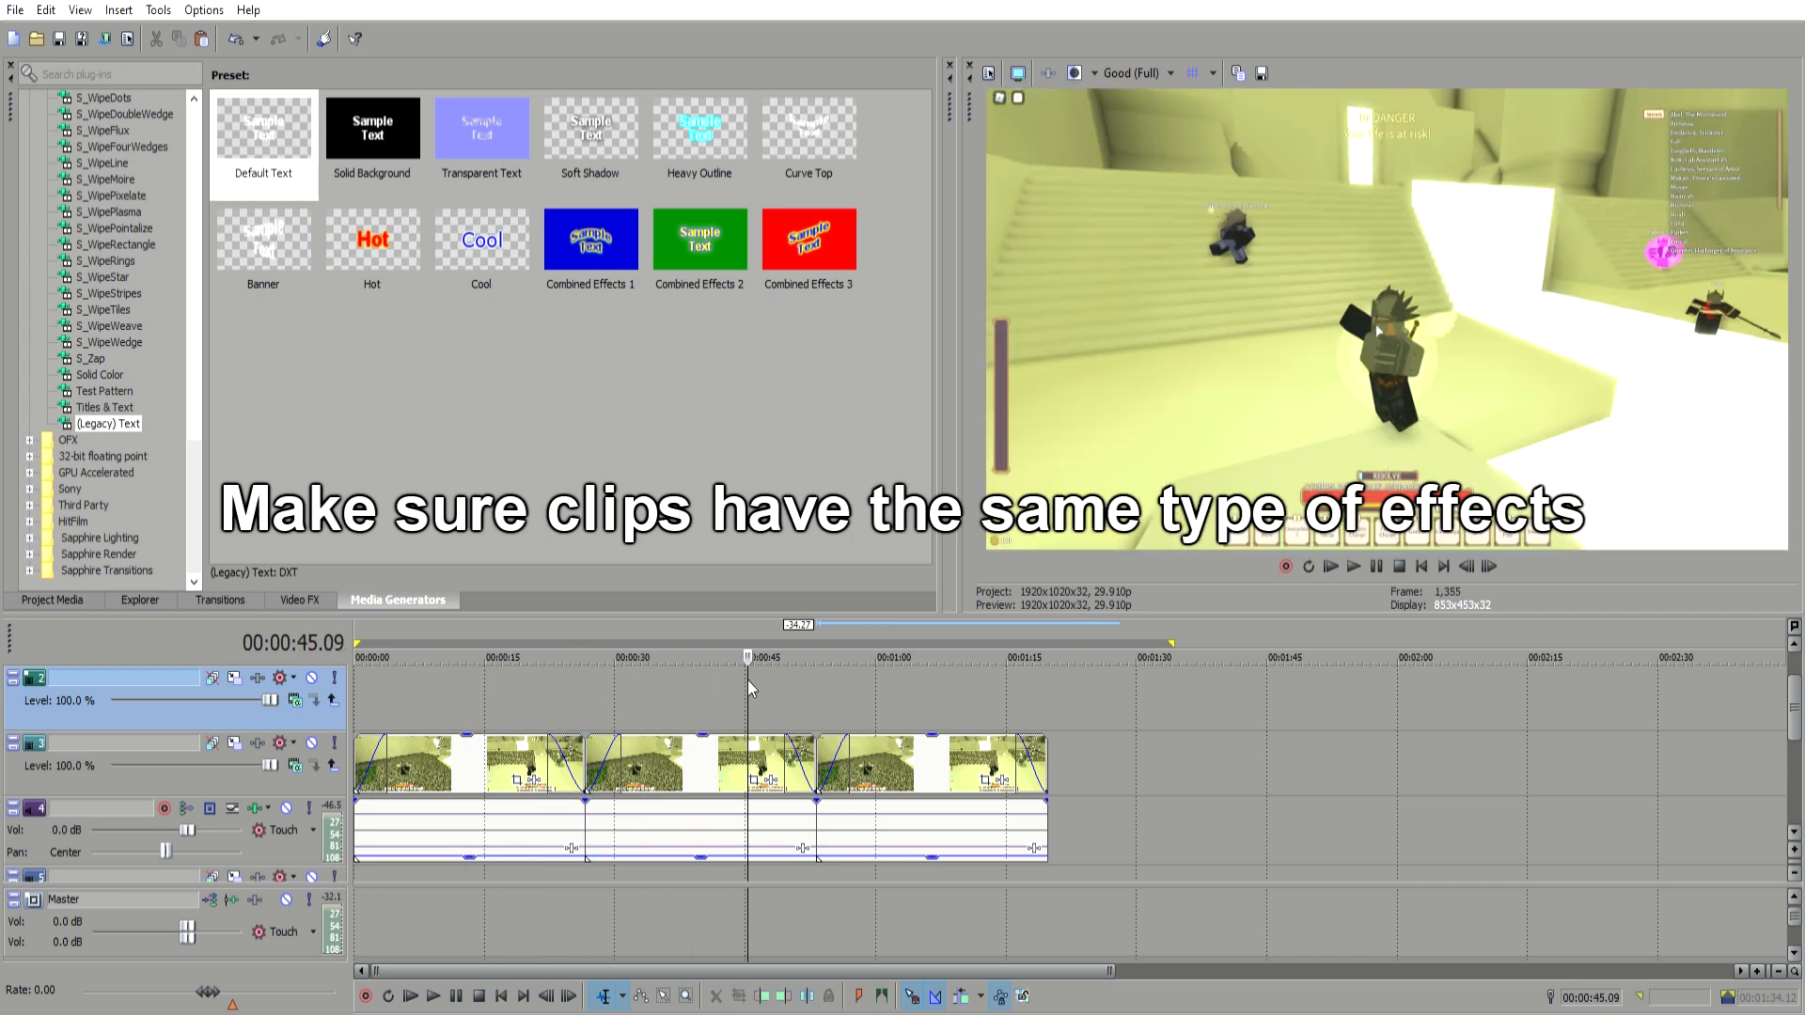
{"action": "left_click", "coordinate": [888, 690]}
{"action": "left_click", "coordinate": [960, 687]}
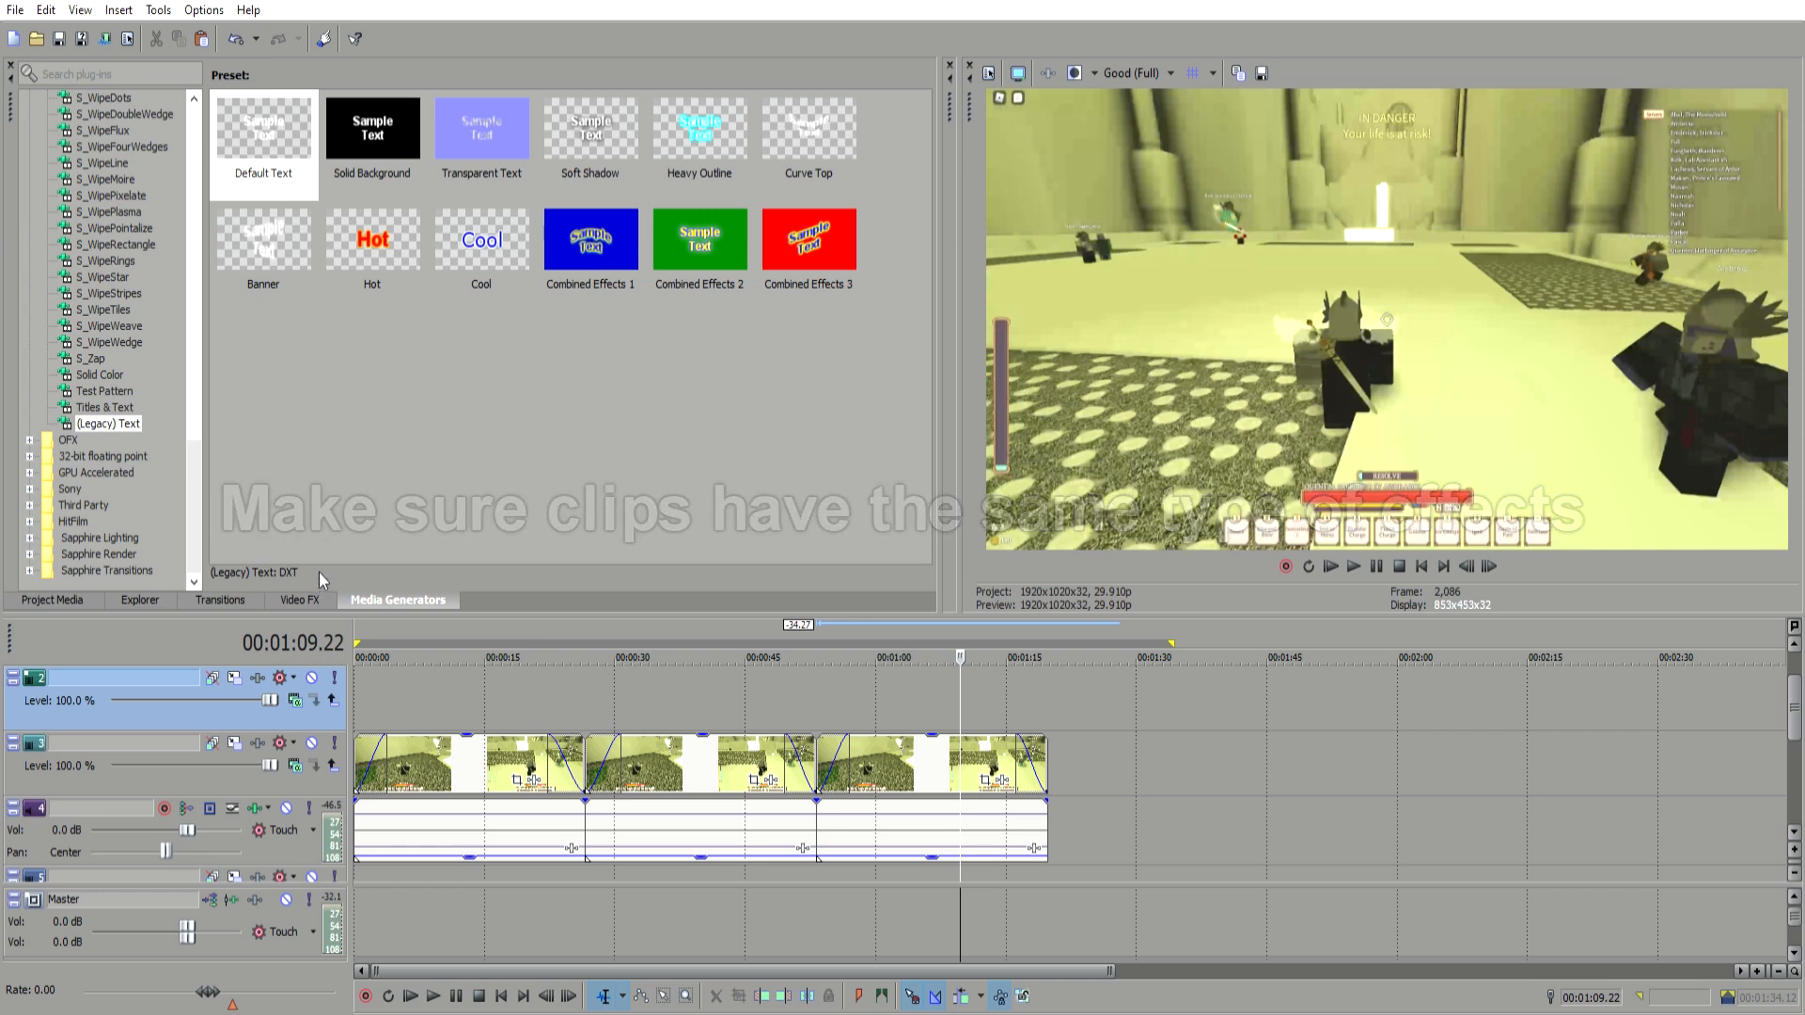
{"action": "left_click", "coordinate": [300, 600]}
{"action": "scroll", "coordinate": [146, 287], "scroll_direction": "down", "scroll_amount": 20}
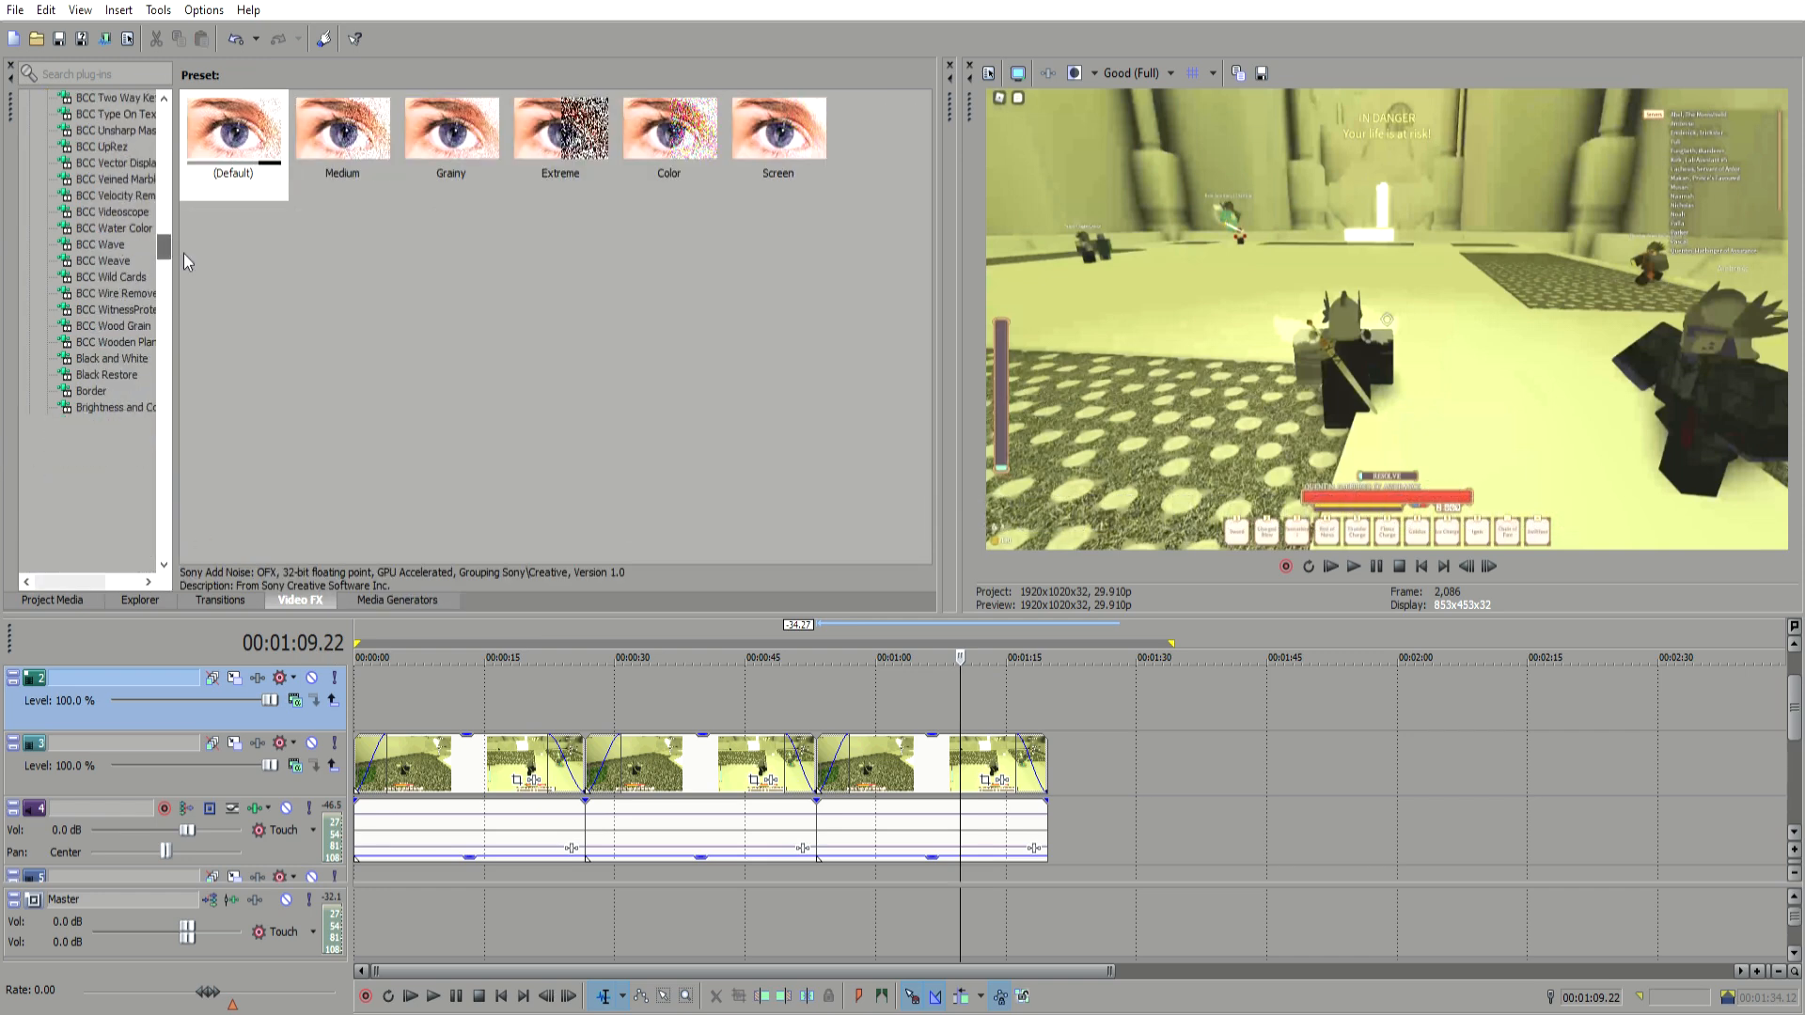
{"action": "scroll", "coordinate": [146, 287], "scroll_direction": "up", "scroll_amount": 8}
{"action": "left_click", "coordinate": [367, 679]}
{"action": "scroll", "coordinate": [1794, 710], "scroll_direction": "up", "scroll_amount": 1}
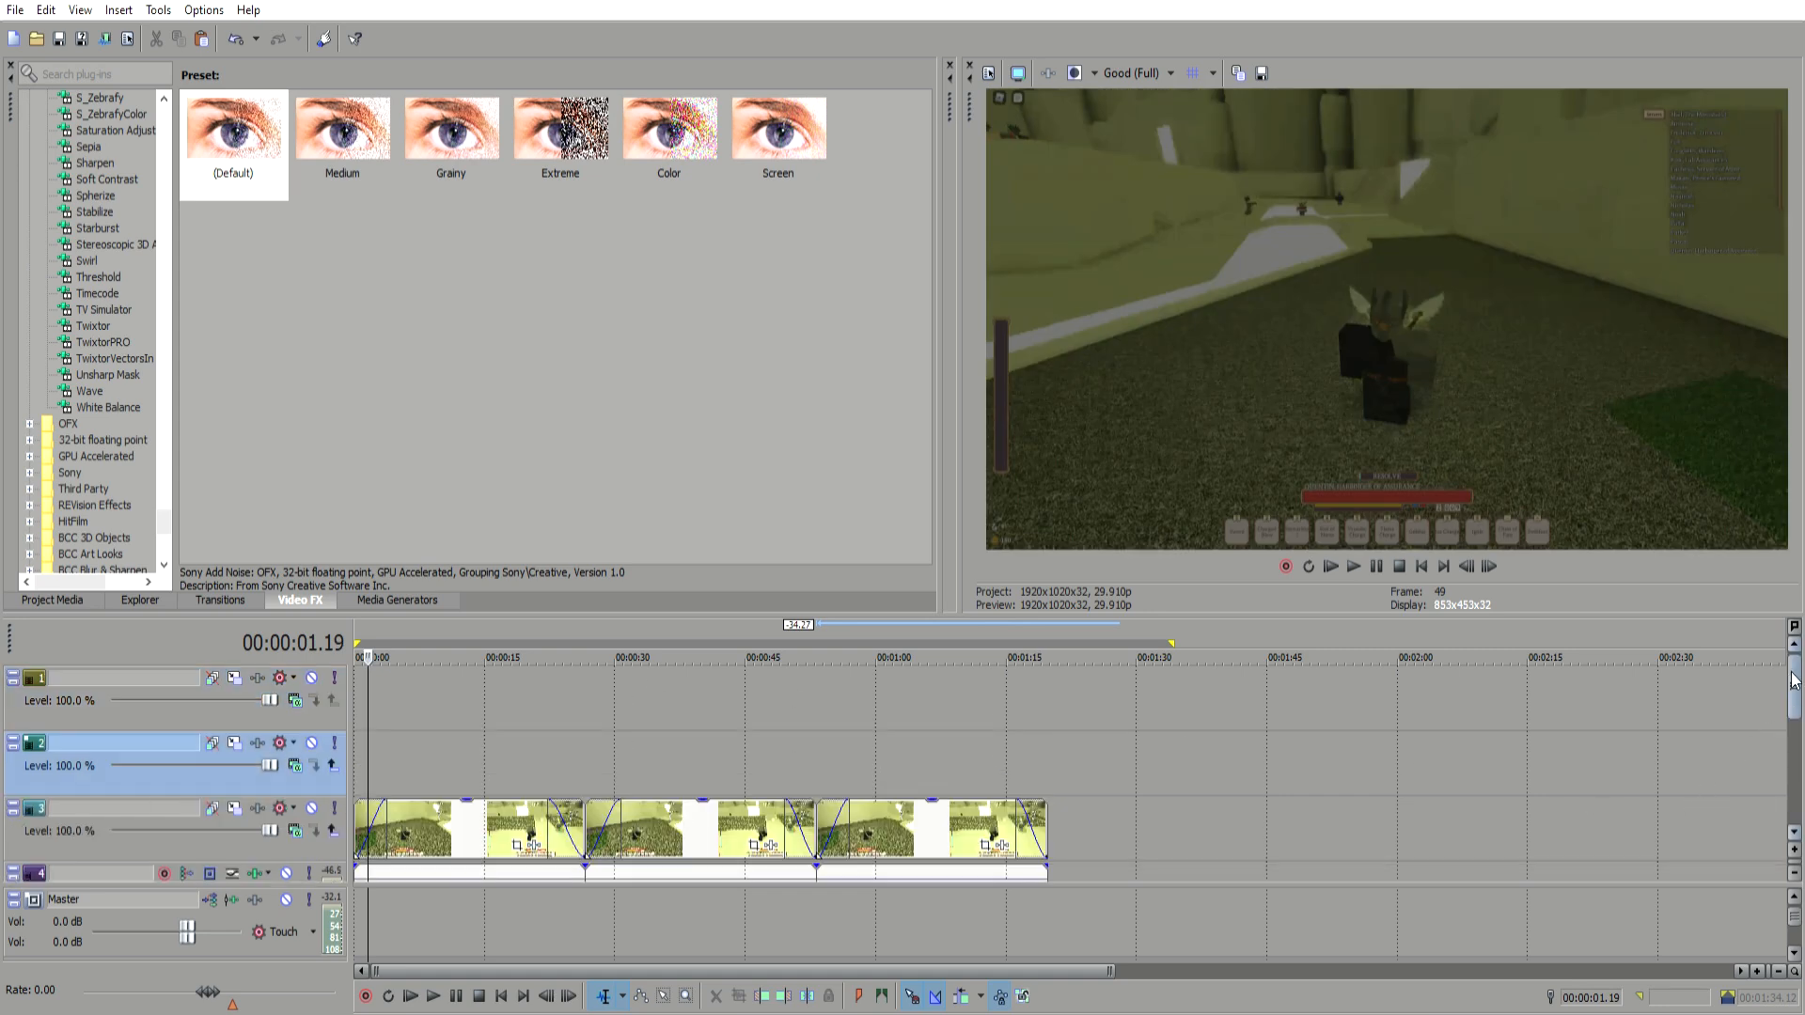
Step: Add a Default Text (Legacy) Text event to the second track at about 6 seconds
{"action": "left_click", "coordinate": [355, 753]}
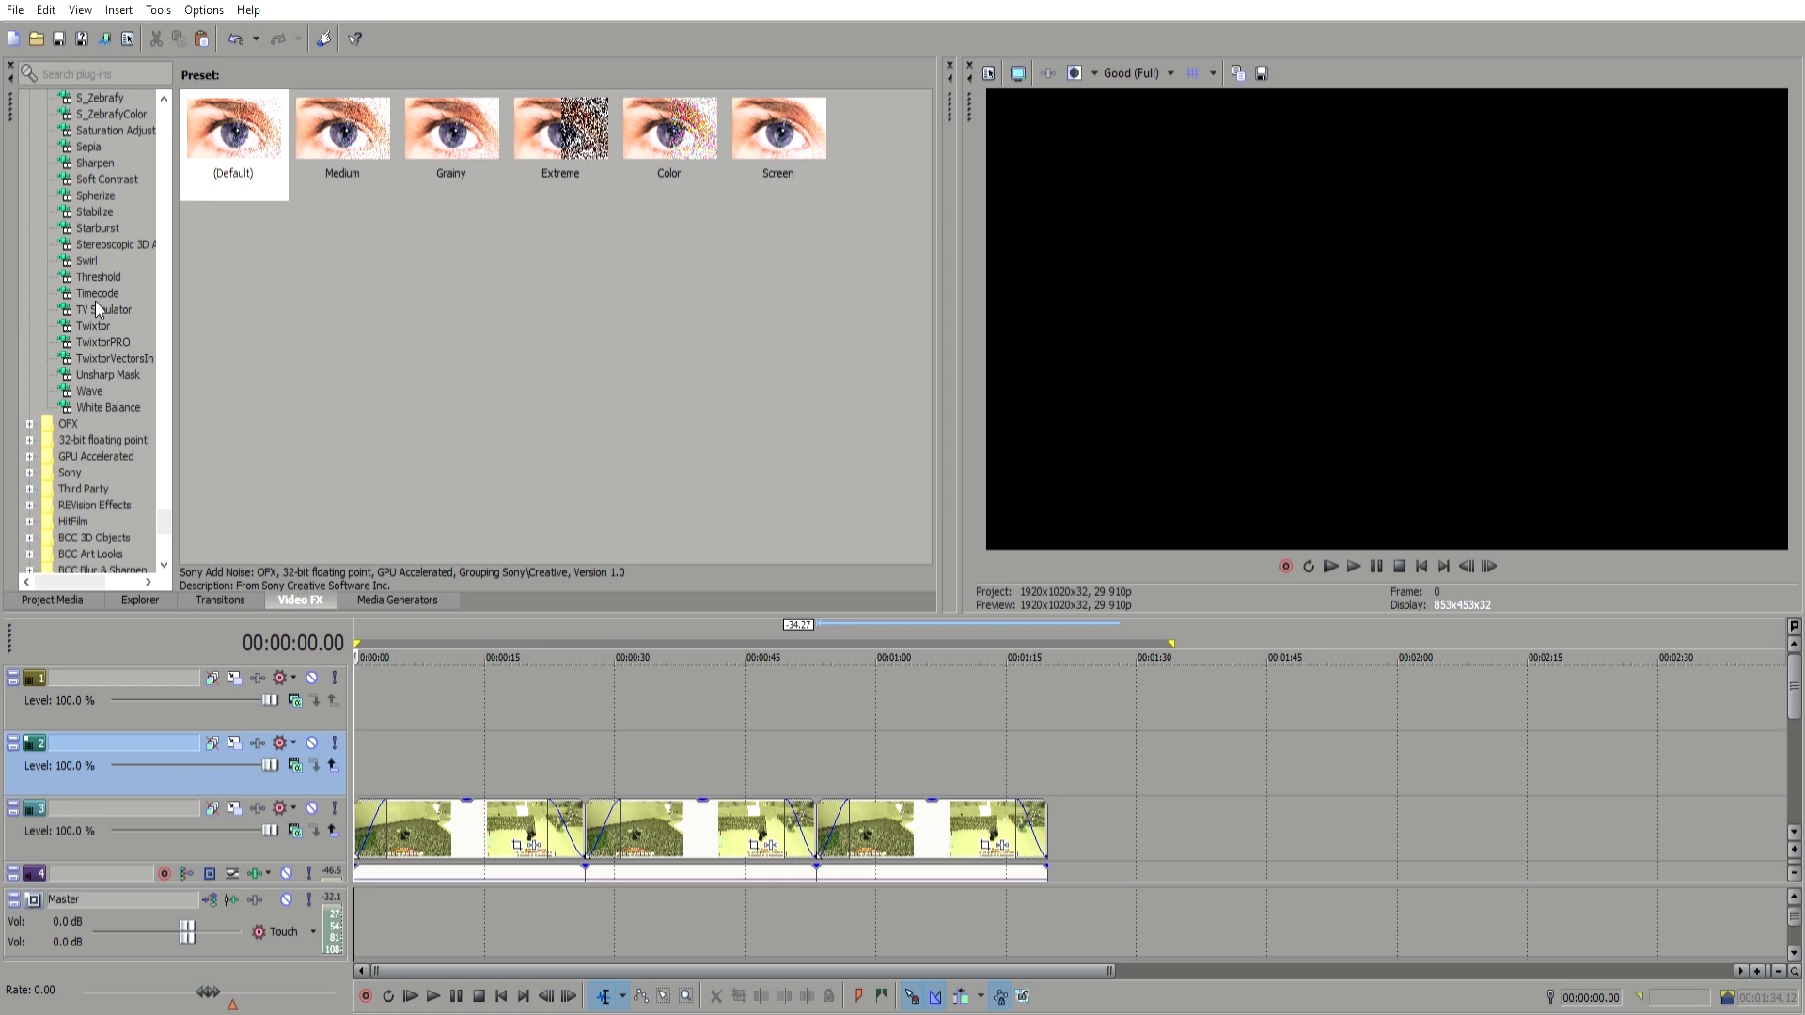
{"action": "left_click", "coordinate": [414, 753]}
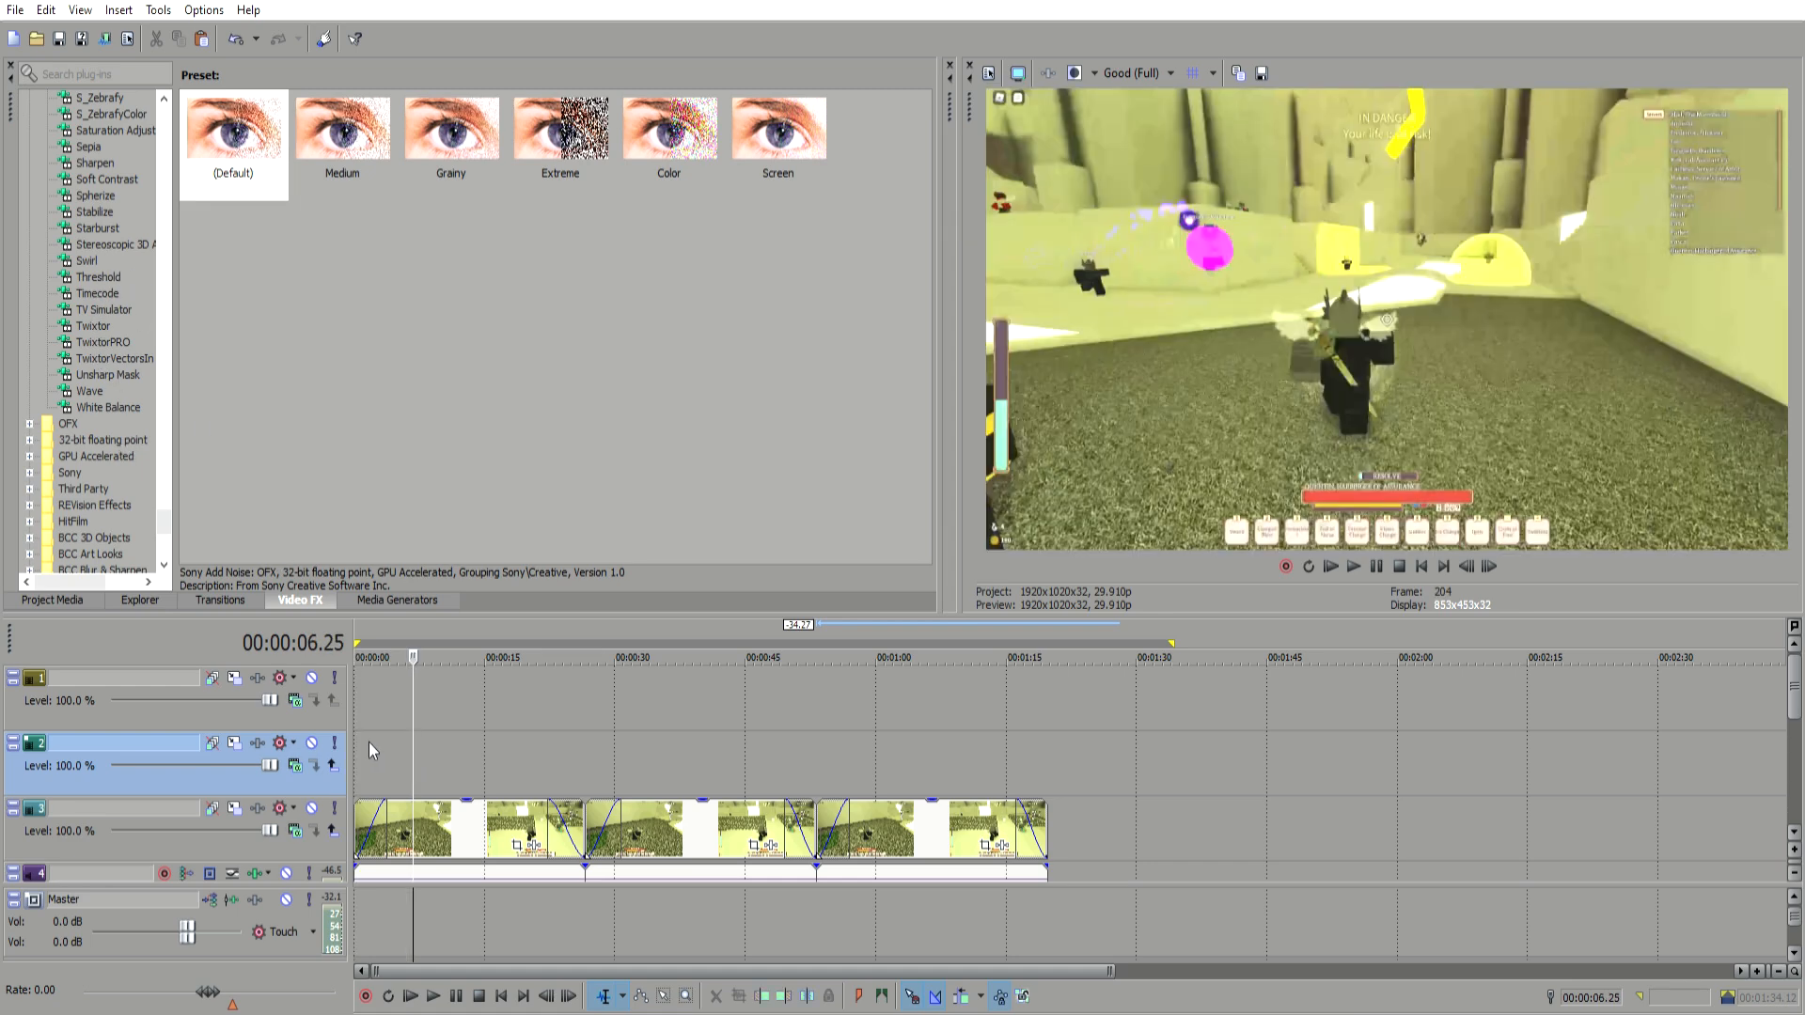
{"action": "left_click", "coordinate": [362, 600]}
{"action": "left_click_drag", "start_coordinate": [252, 179], "coordinate": [358, 773]}
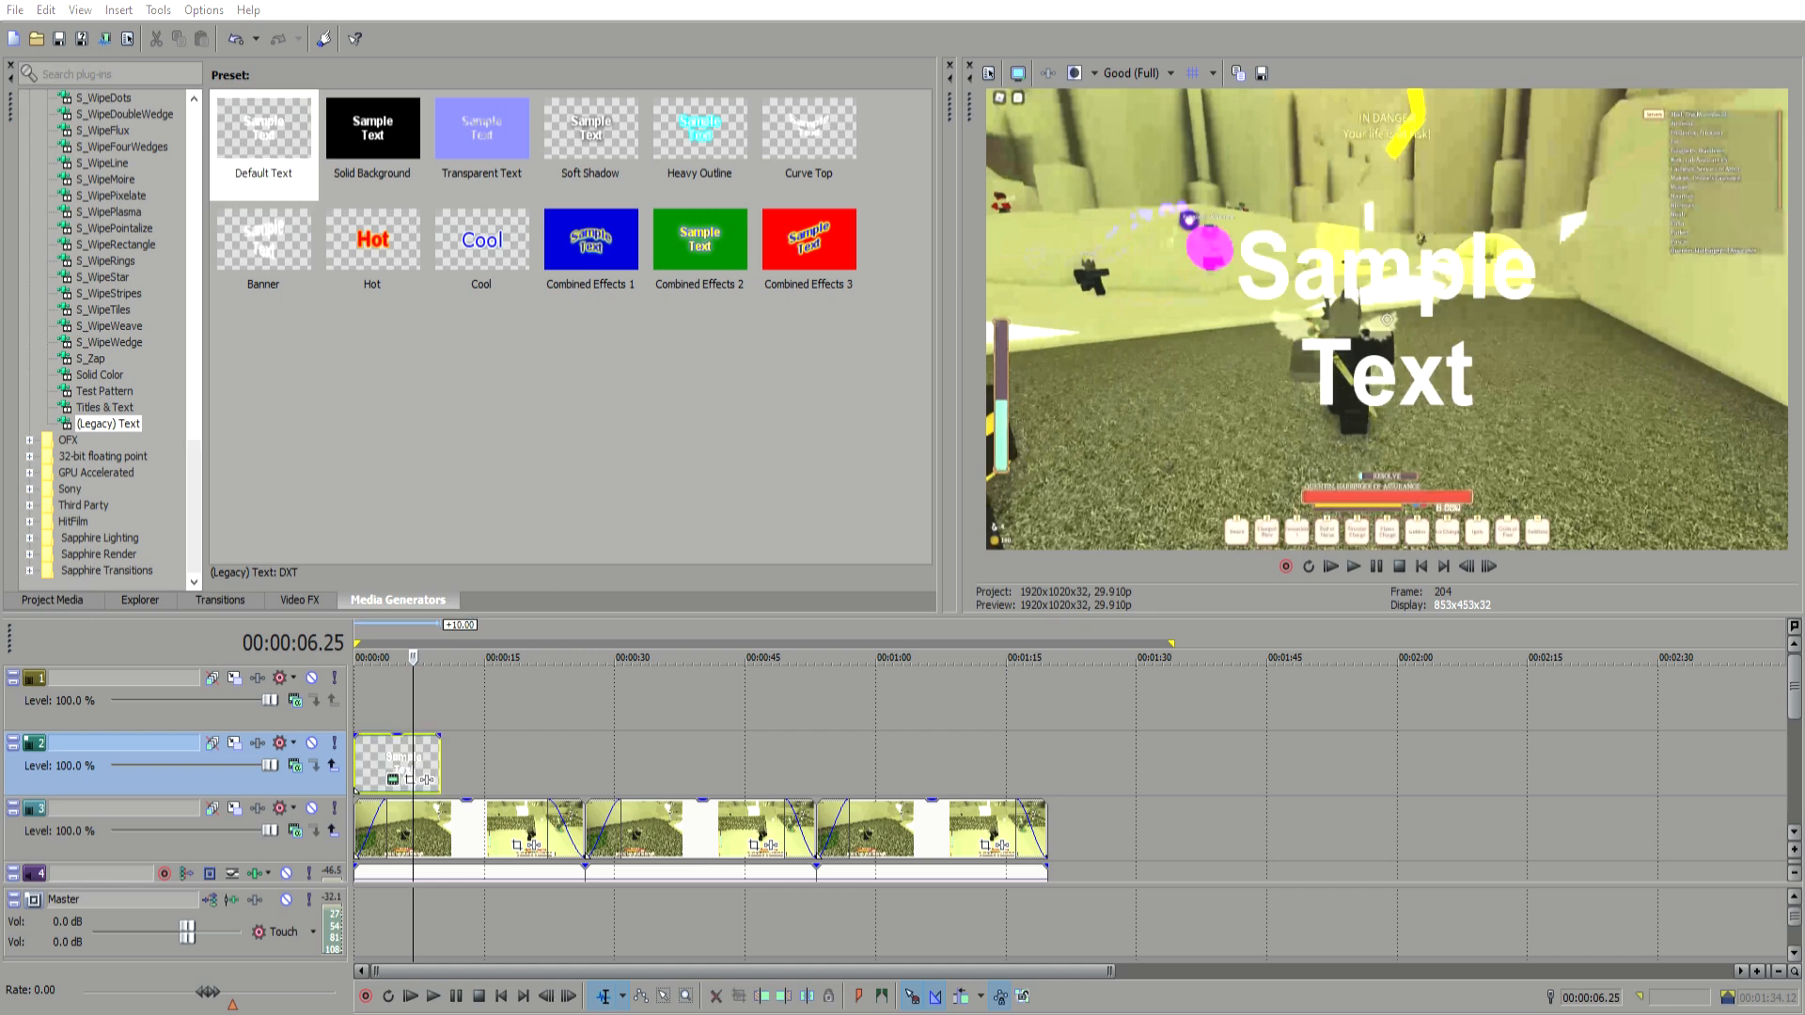
Step: Enter the title text Sigil Gameplay and open the text event's generator settings
{"action": "type", "text": "Sigil Gamepl"}
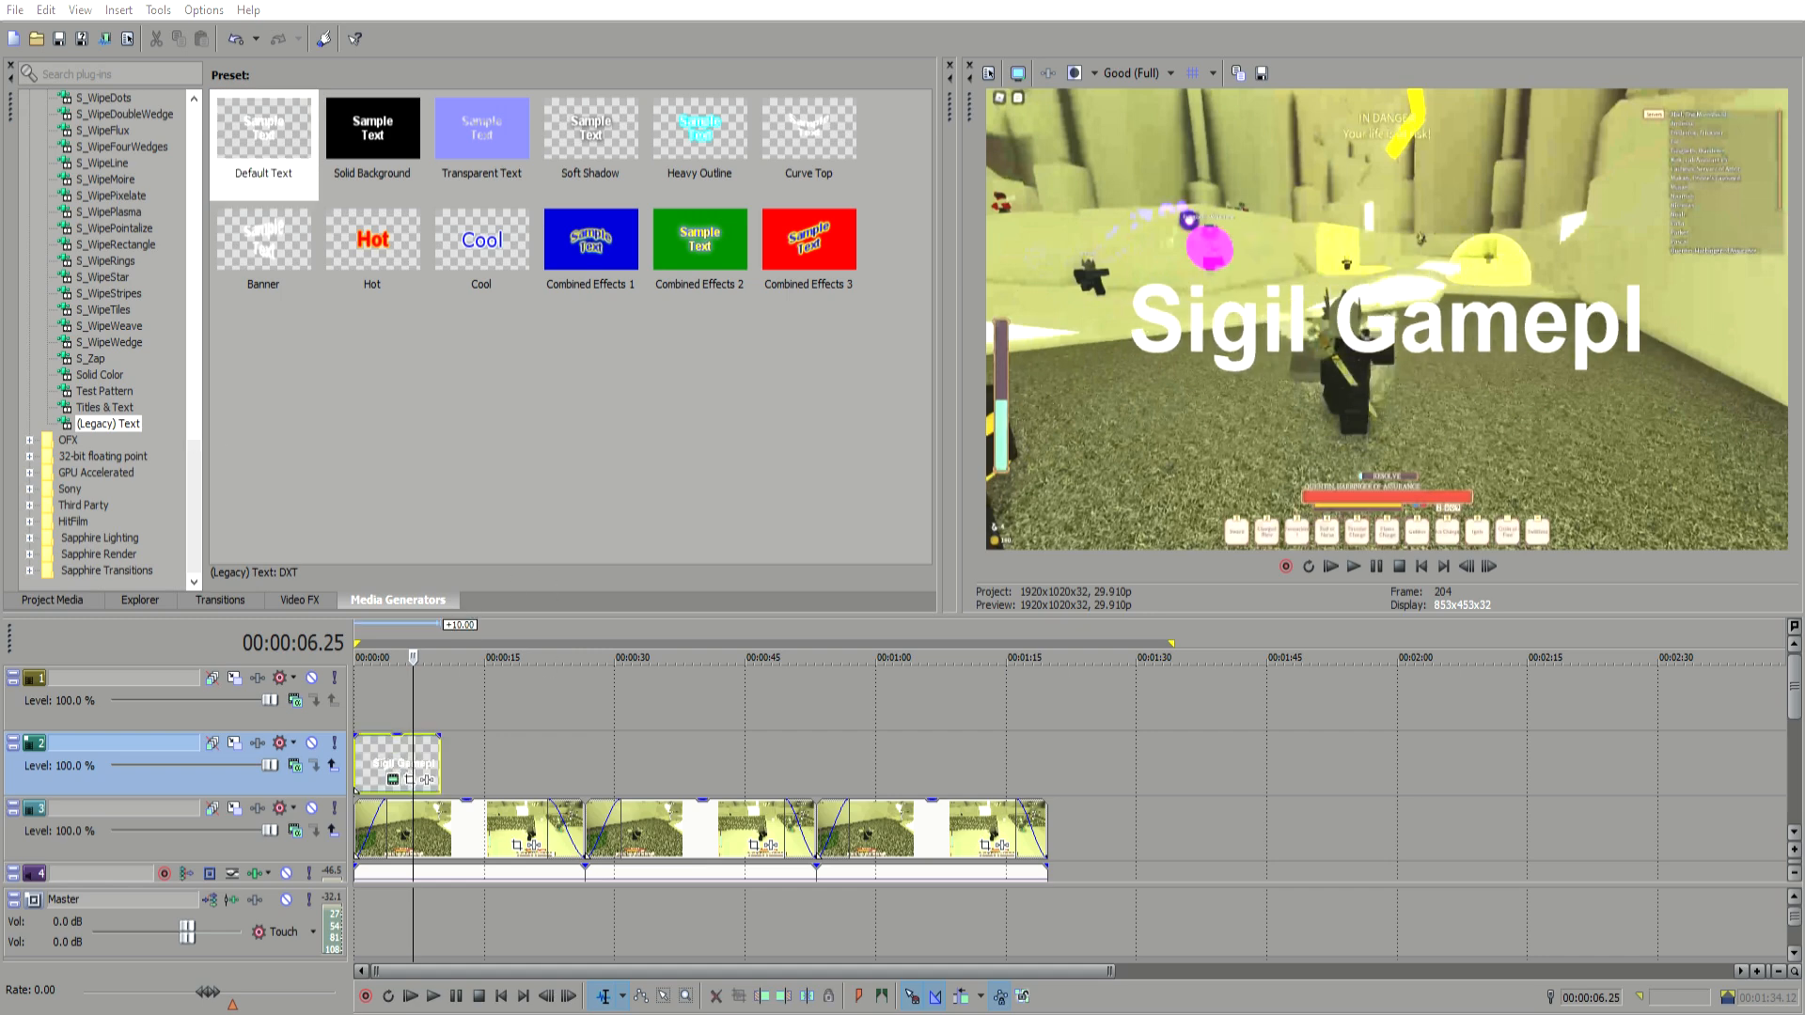
{"action": "type", "text": "ay"}
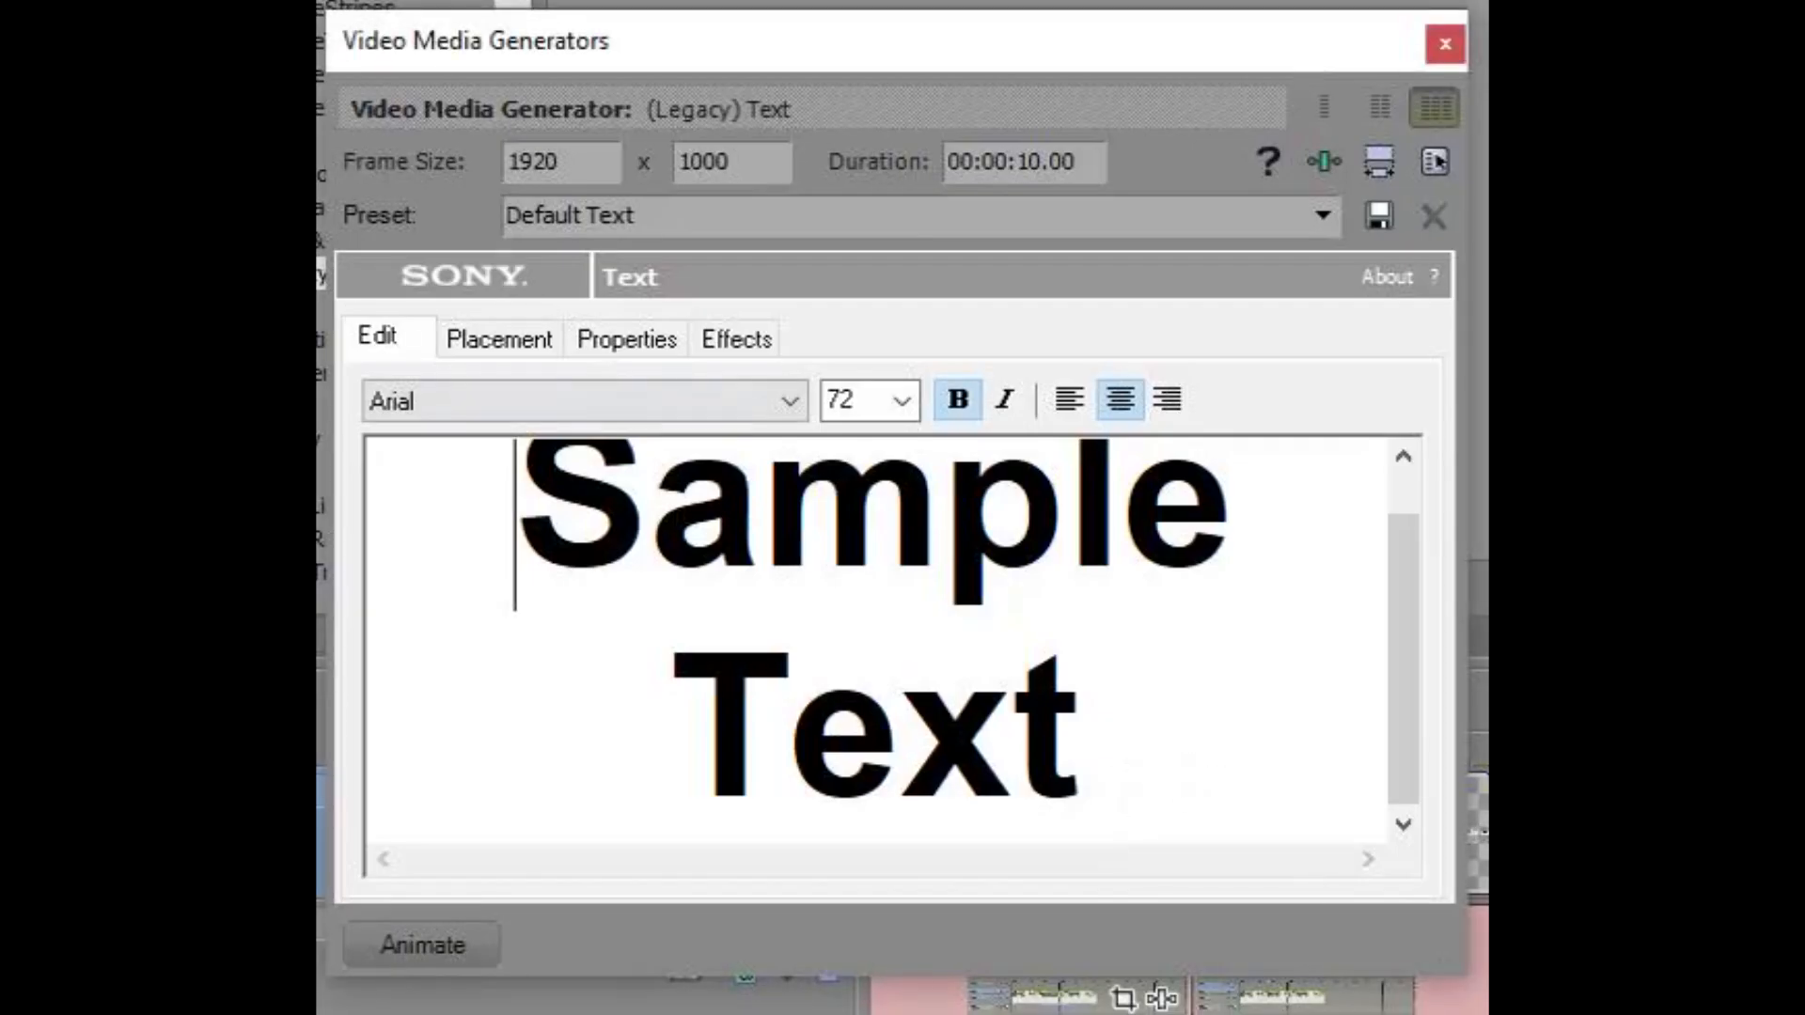
{"action": "left_click", "coordinate": [1013, 724]}
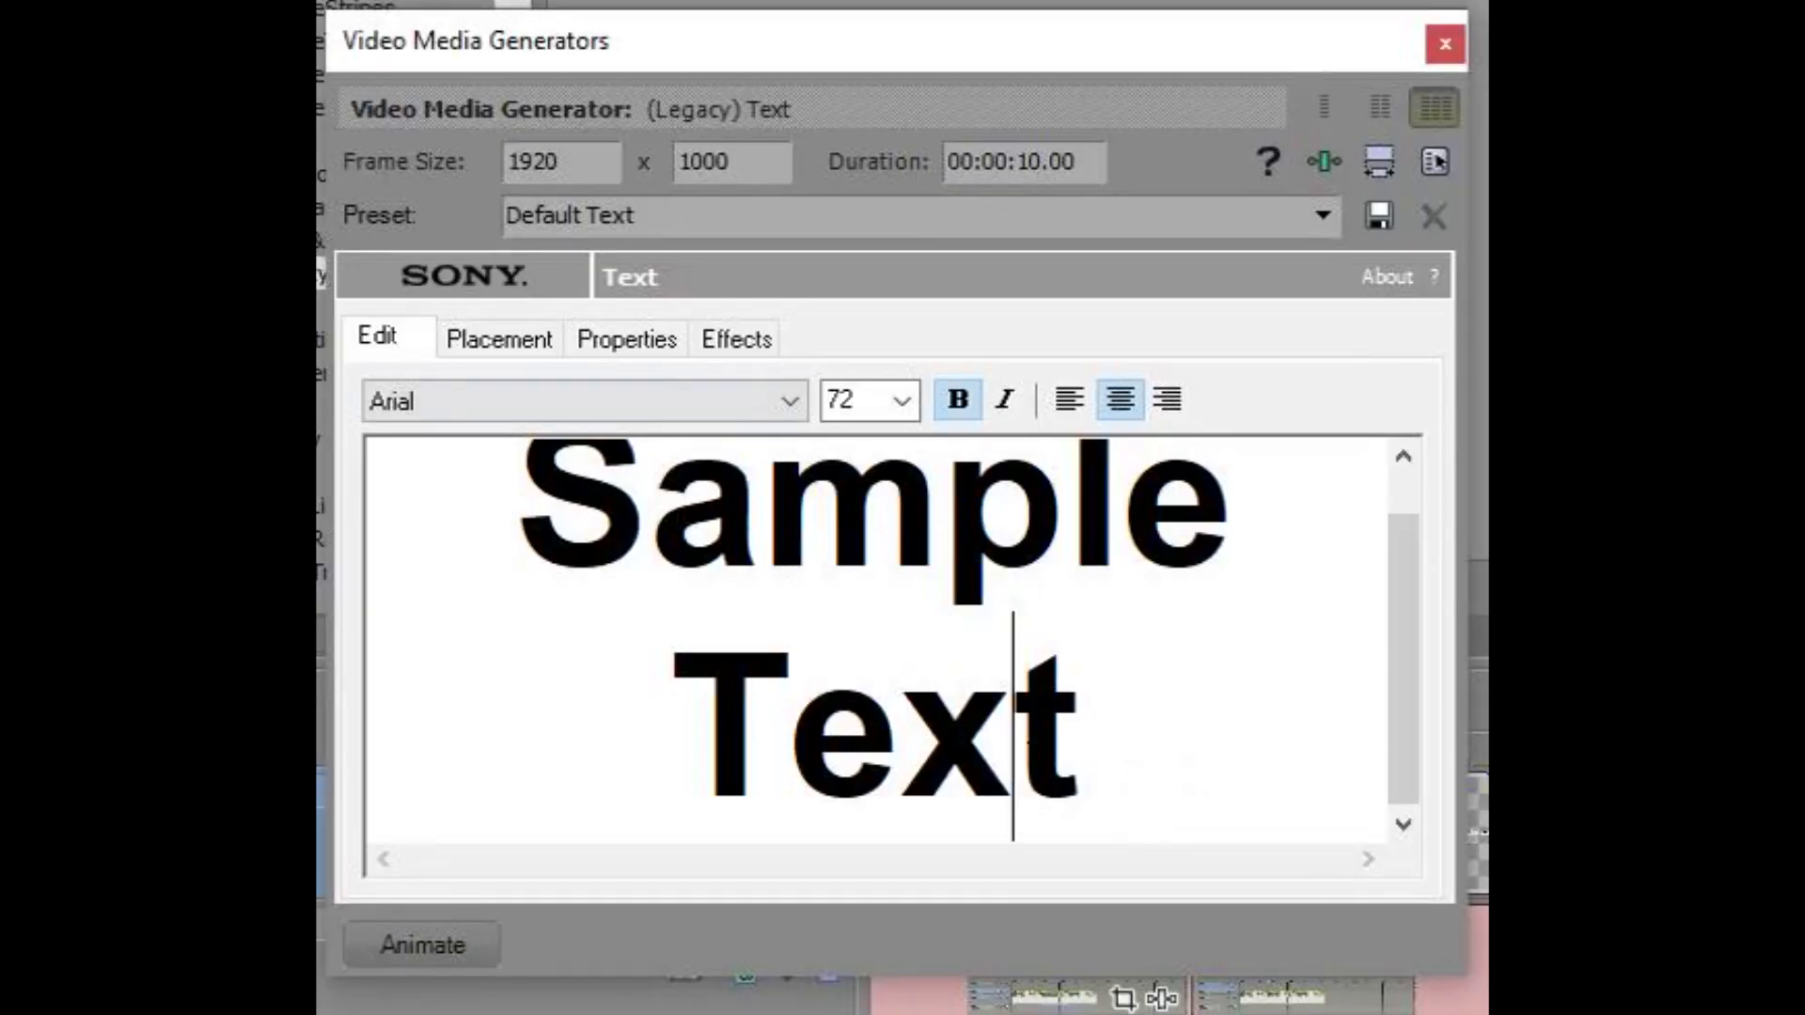
Step: Set the title text's outline color to black in the text generator's effects
{"action": "key", "text": "ctrl+a"}
{"action": "left_click", "coordinate": [711, 336]}
{"action": "left_click", "coordinate": [848, 445]}
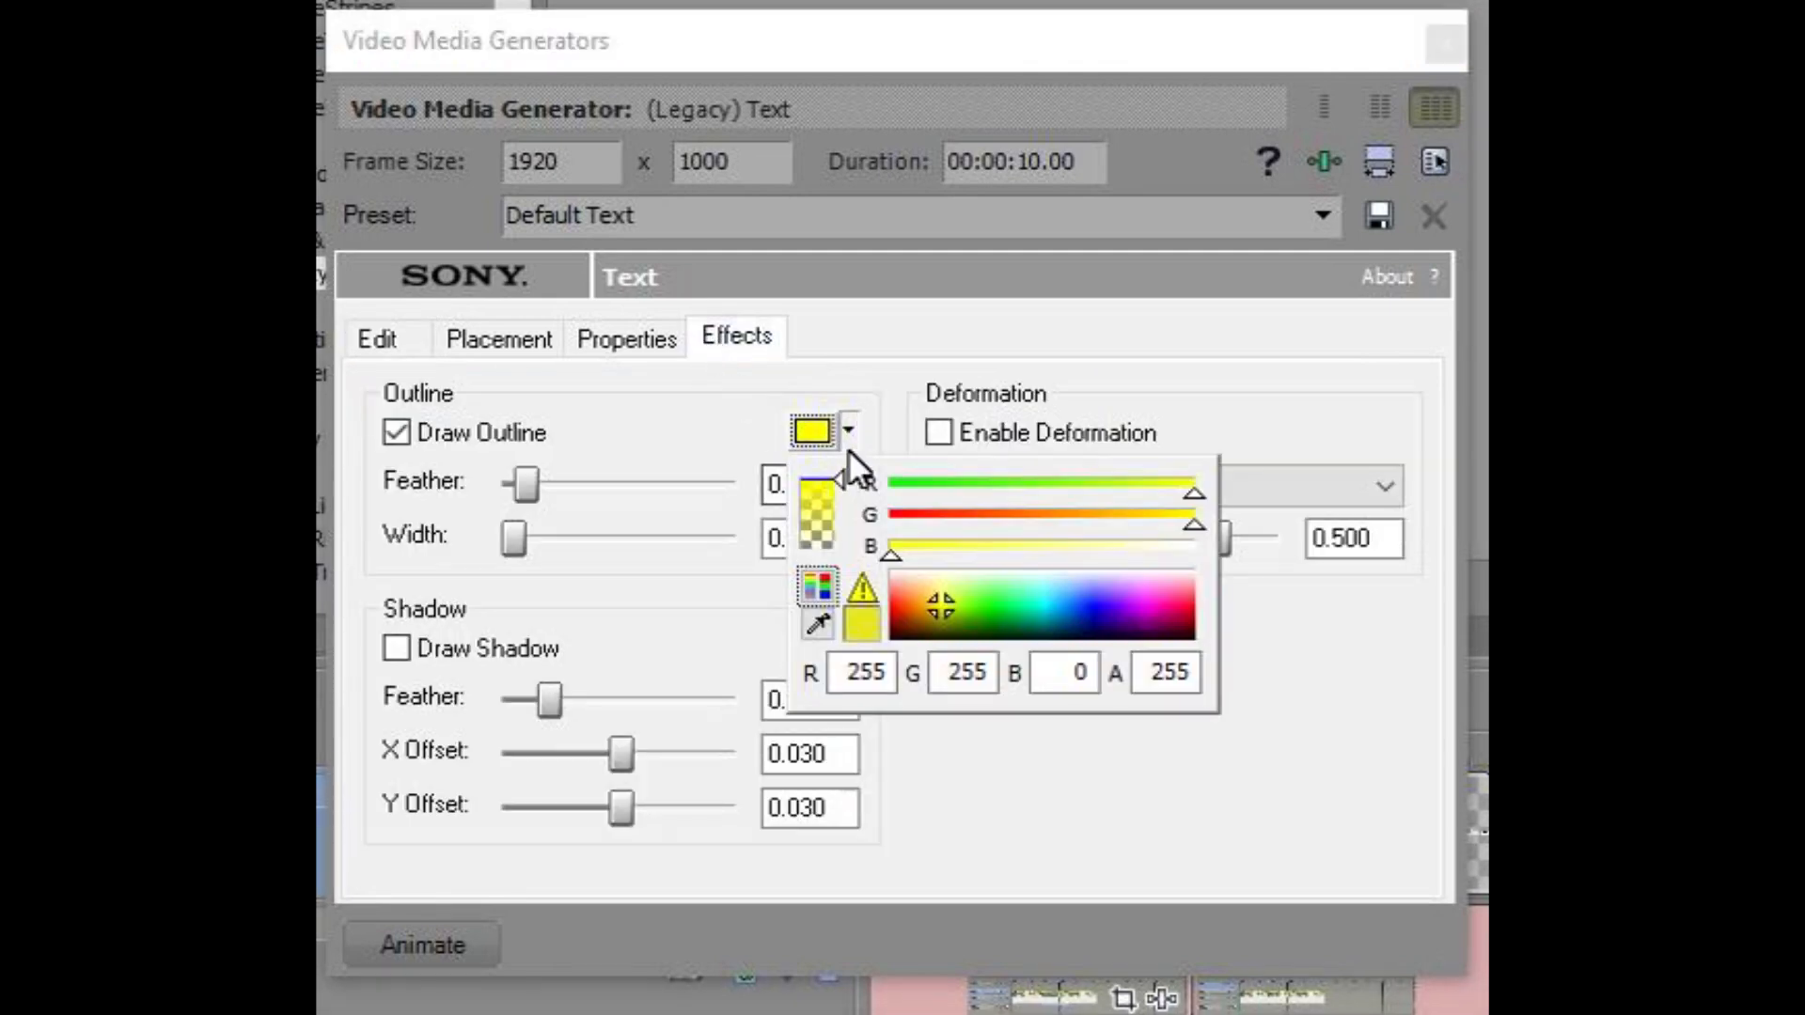
{"action": "left_click_drag", "start_coordinate": [938, 613], "coordinate": [878, 645]}
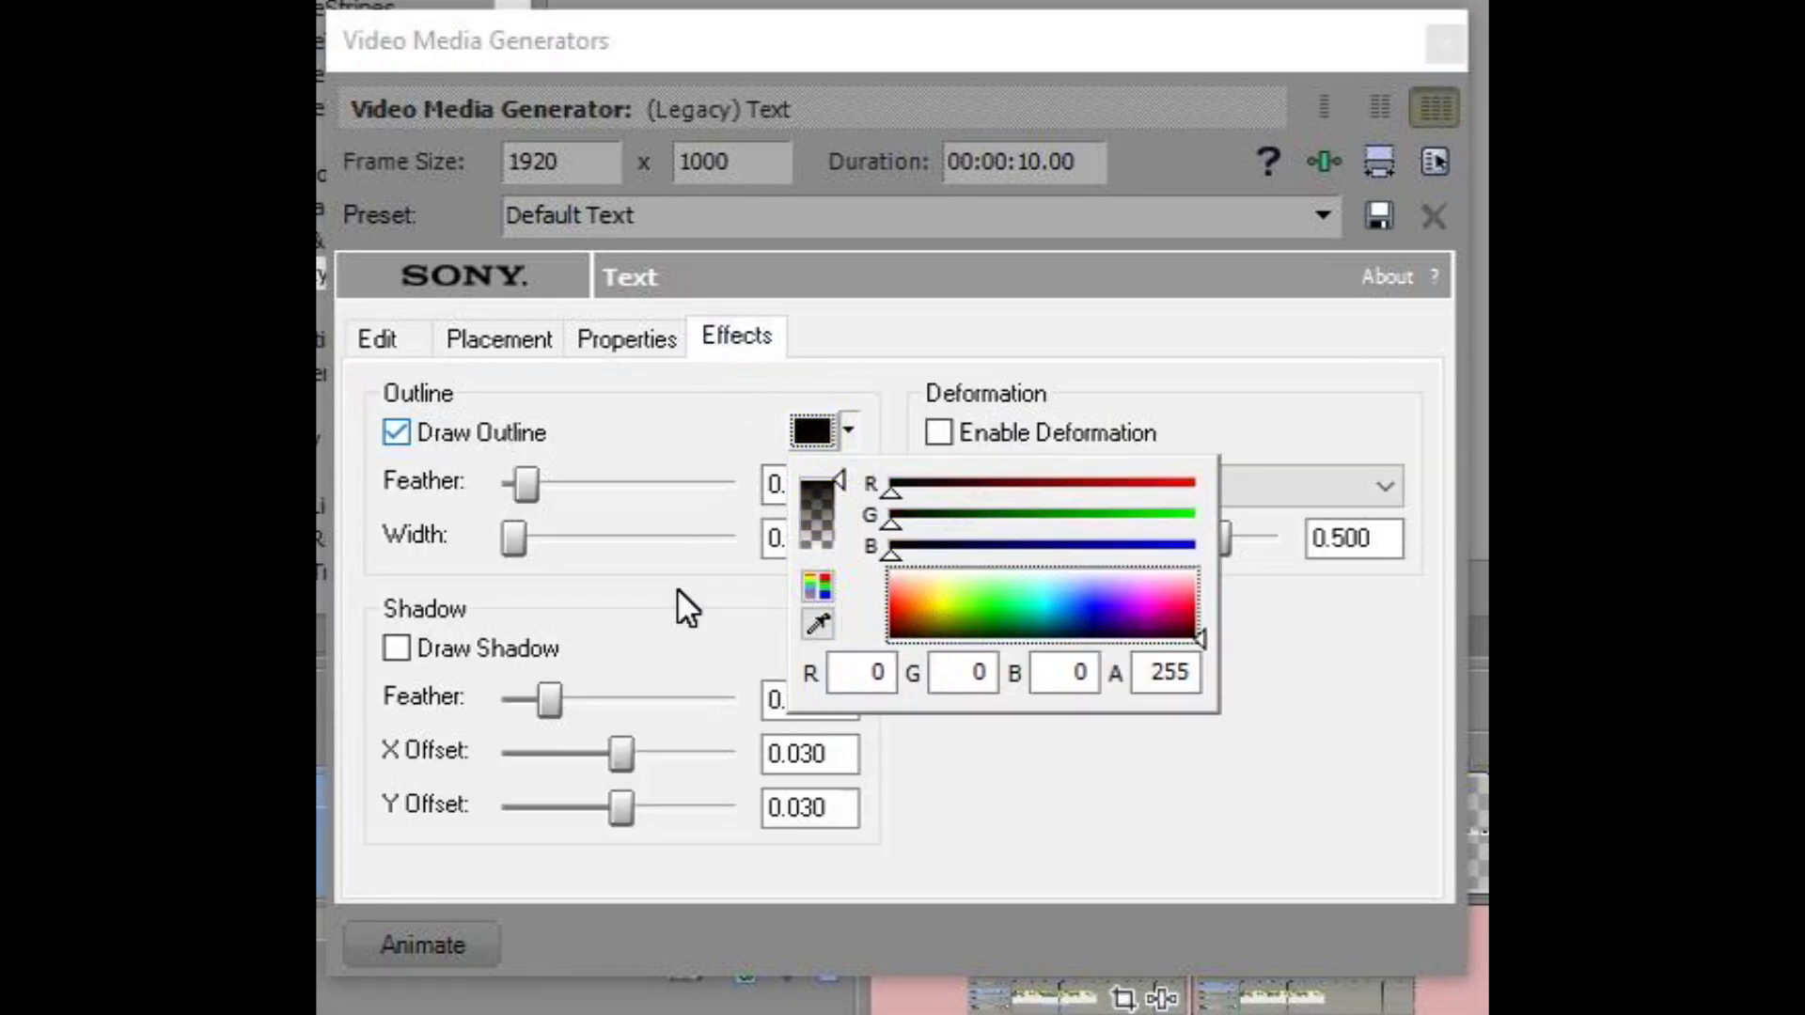
{"action": "left_click", "coordinate": [1110, 823]}
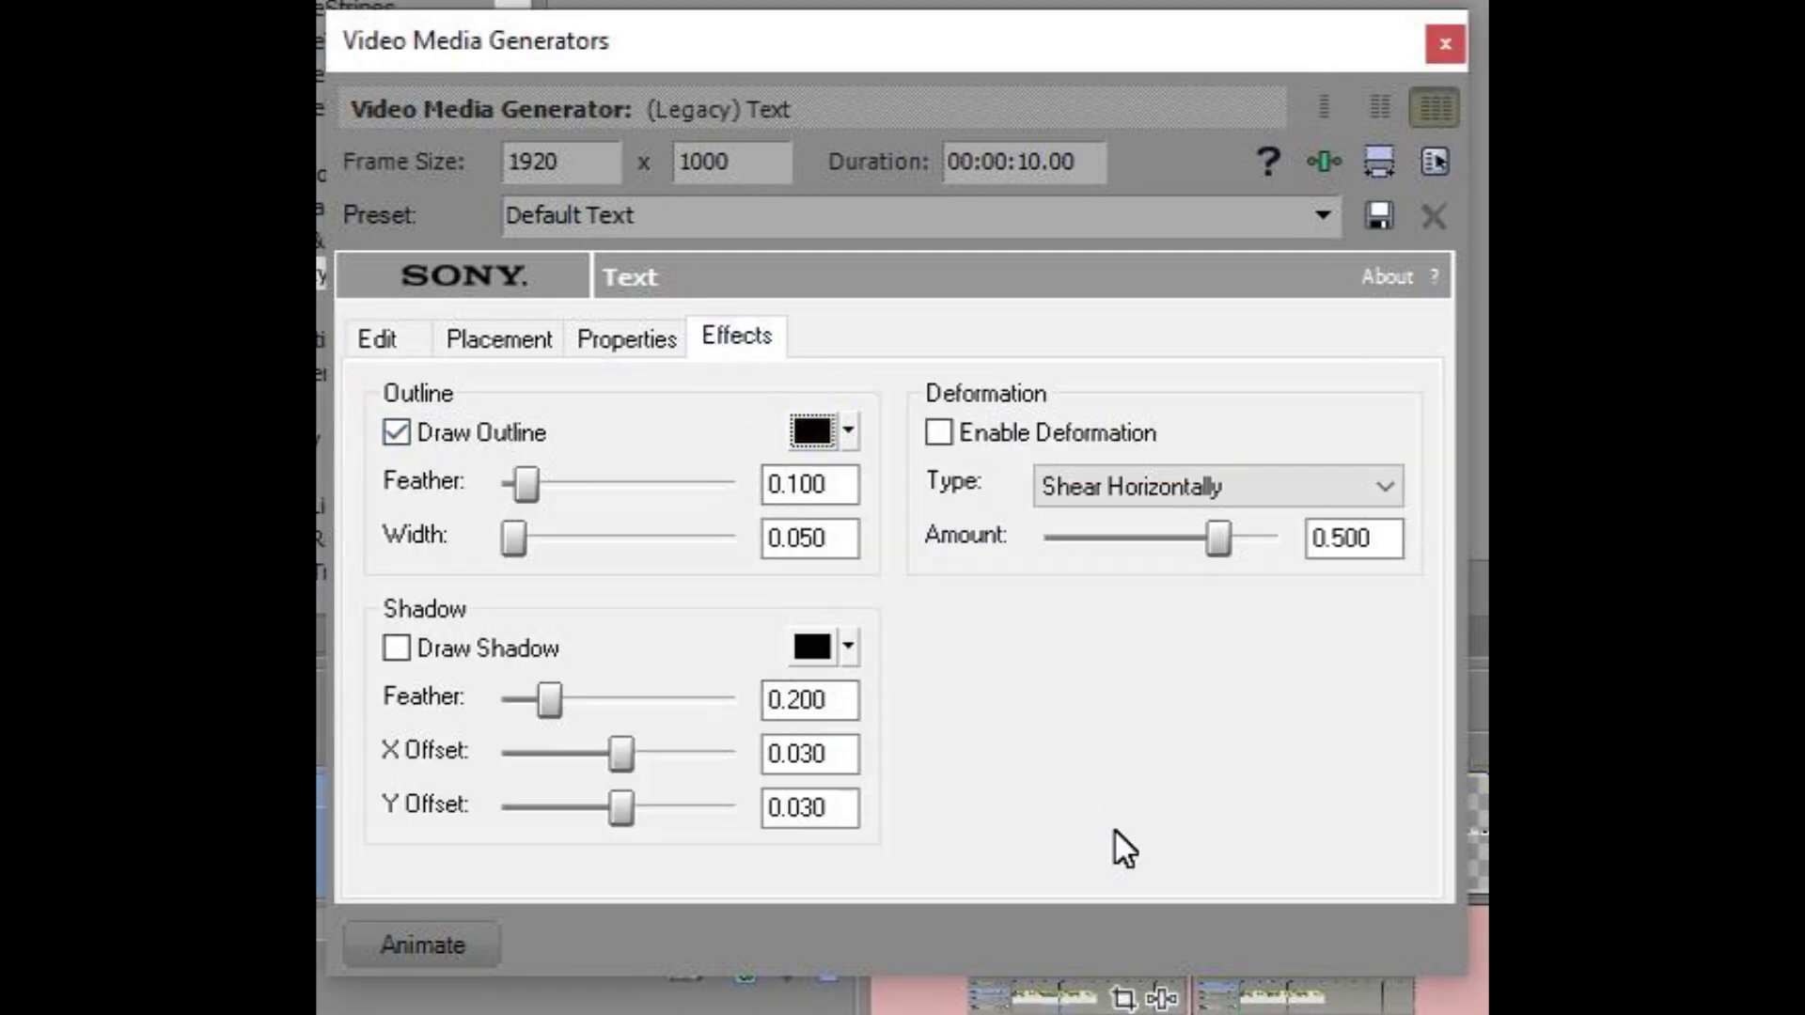
{"action": "left_click", "coordinate": [380, 340]}
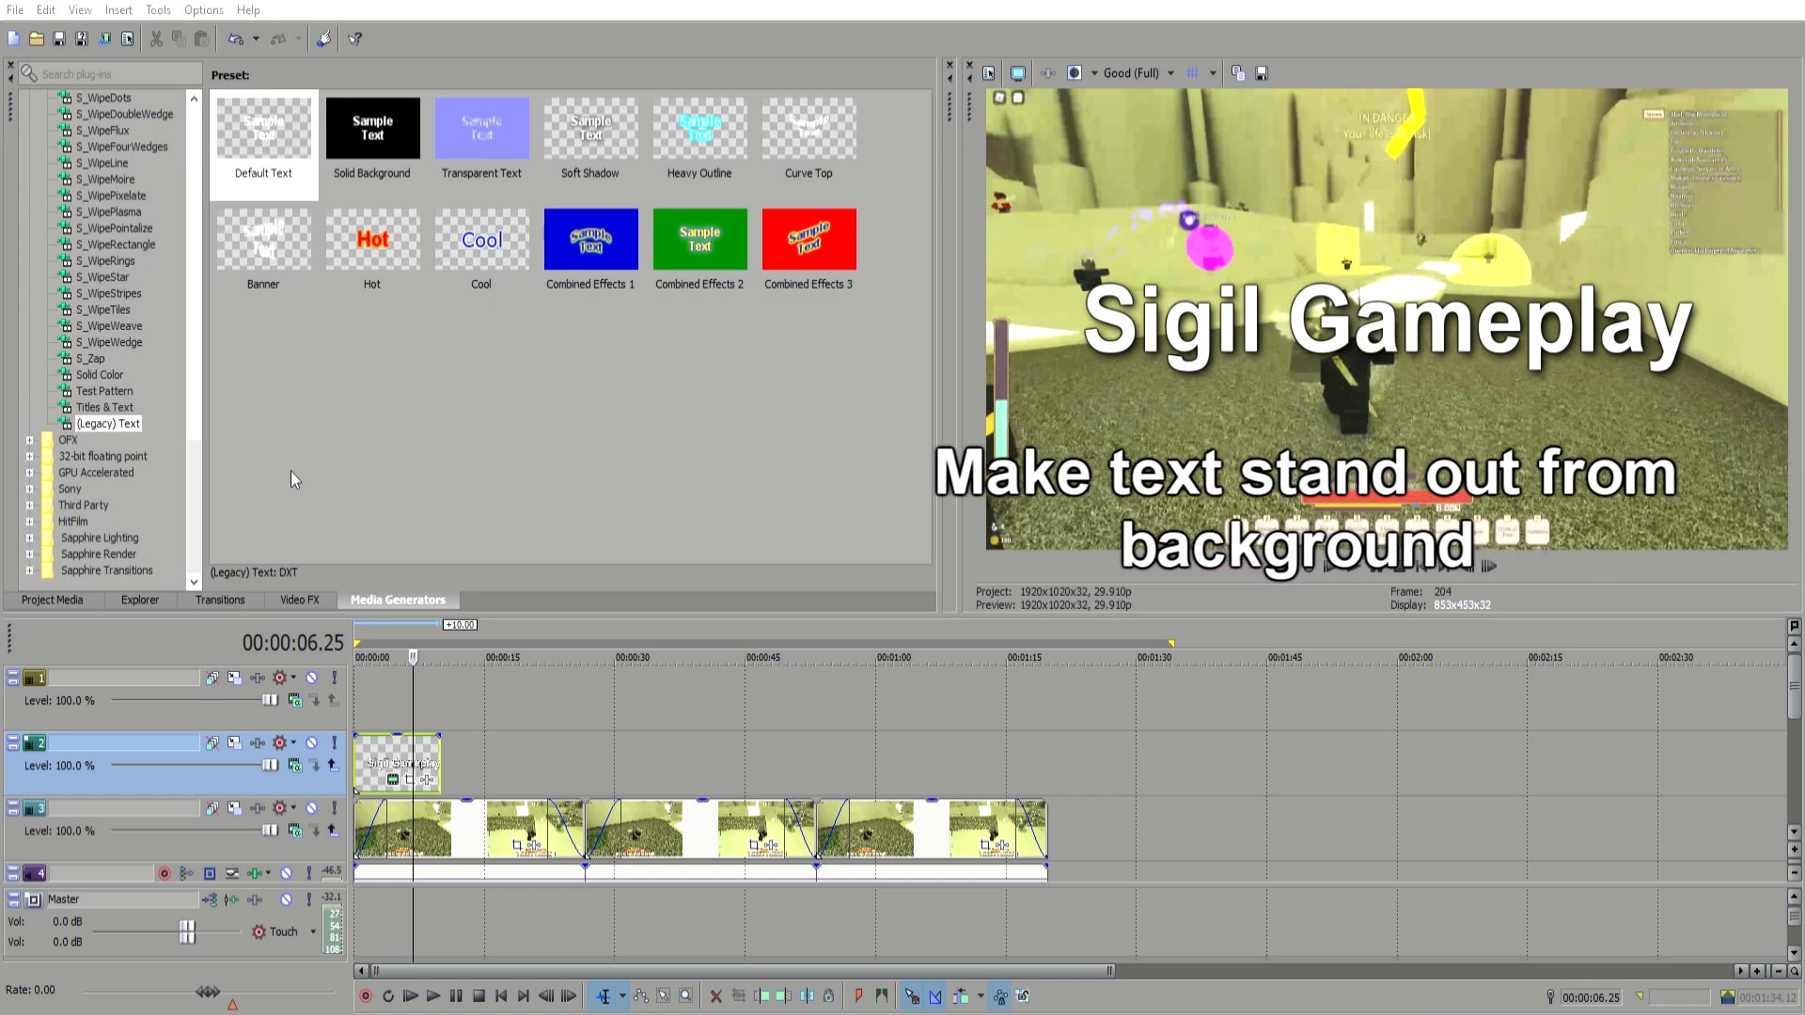
Step: Give the title text event a fade-in and play back its start to preview it
{"action": "left_click", "coordinate": [178, 788]}
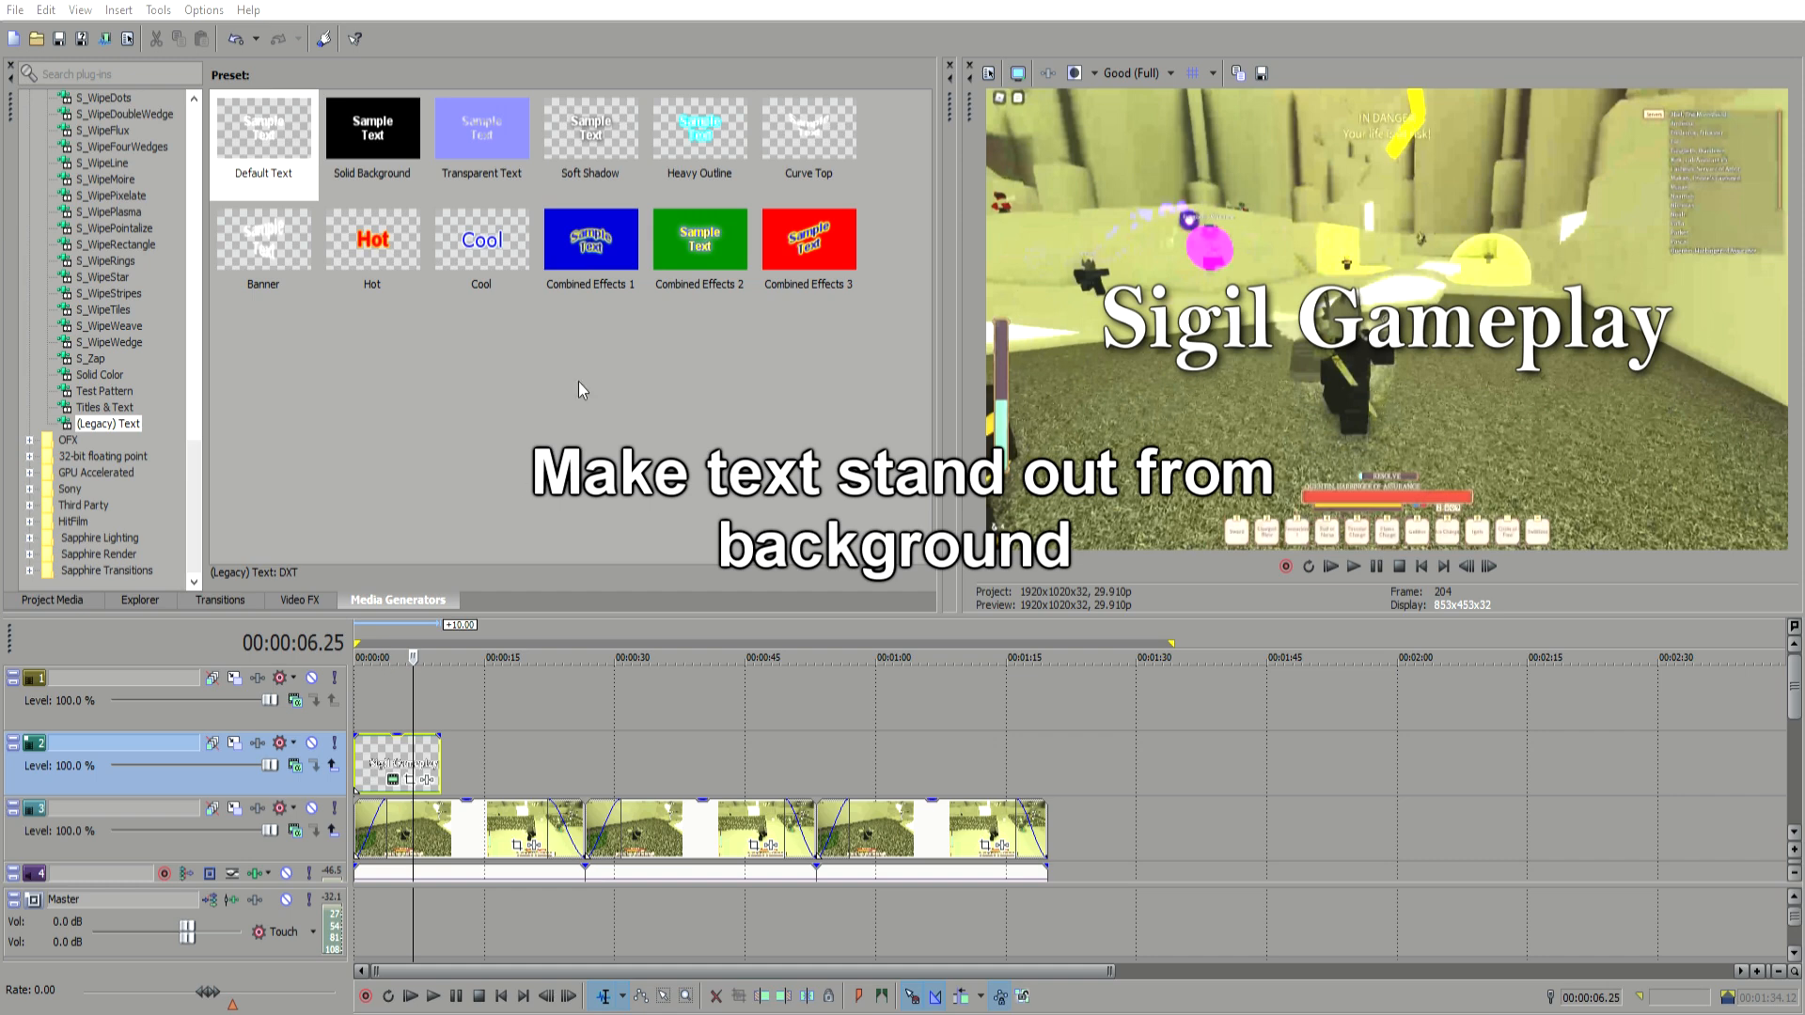
{"action": "left_click_drag", "start_coordinate": [357, 735], "coordinate": [400, 733]}
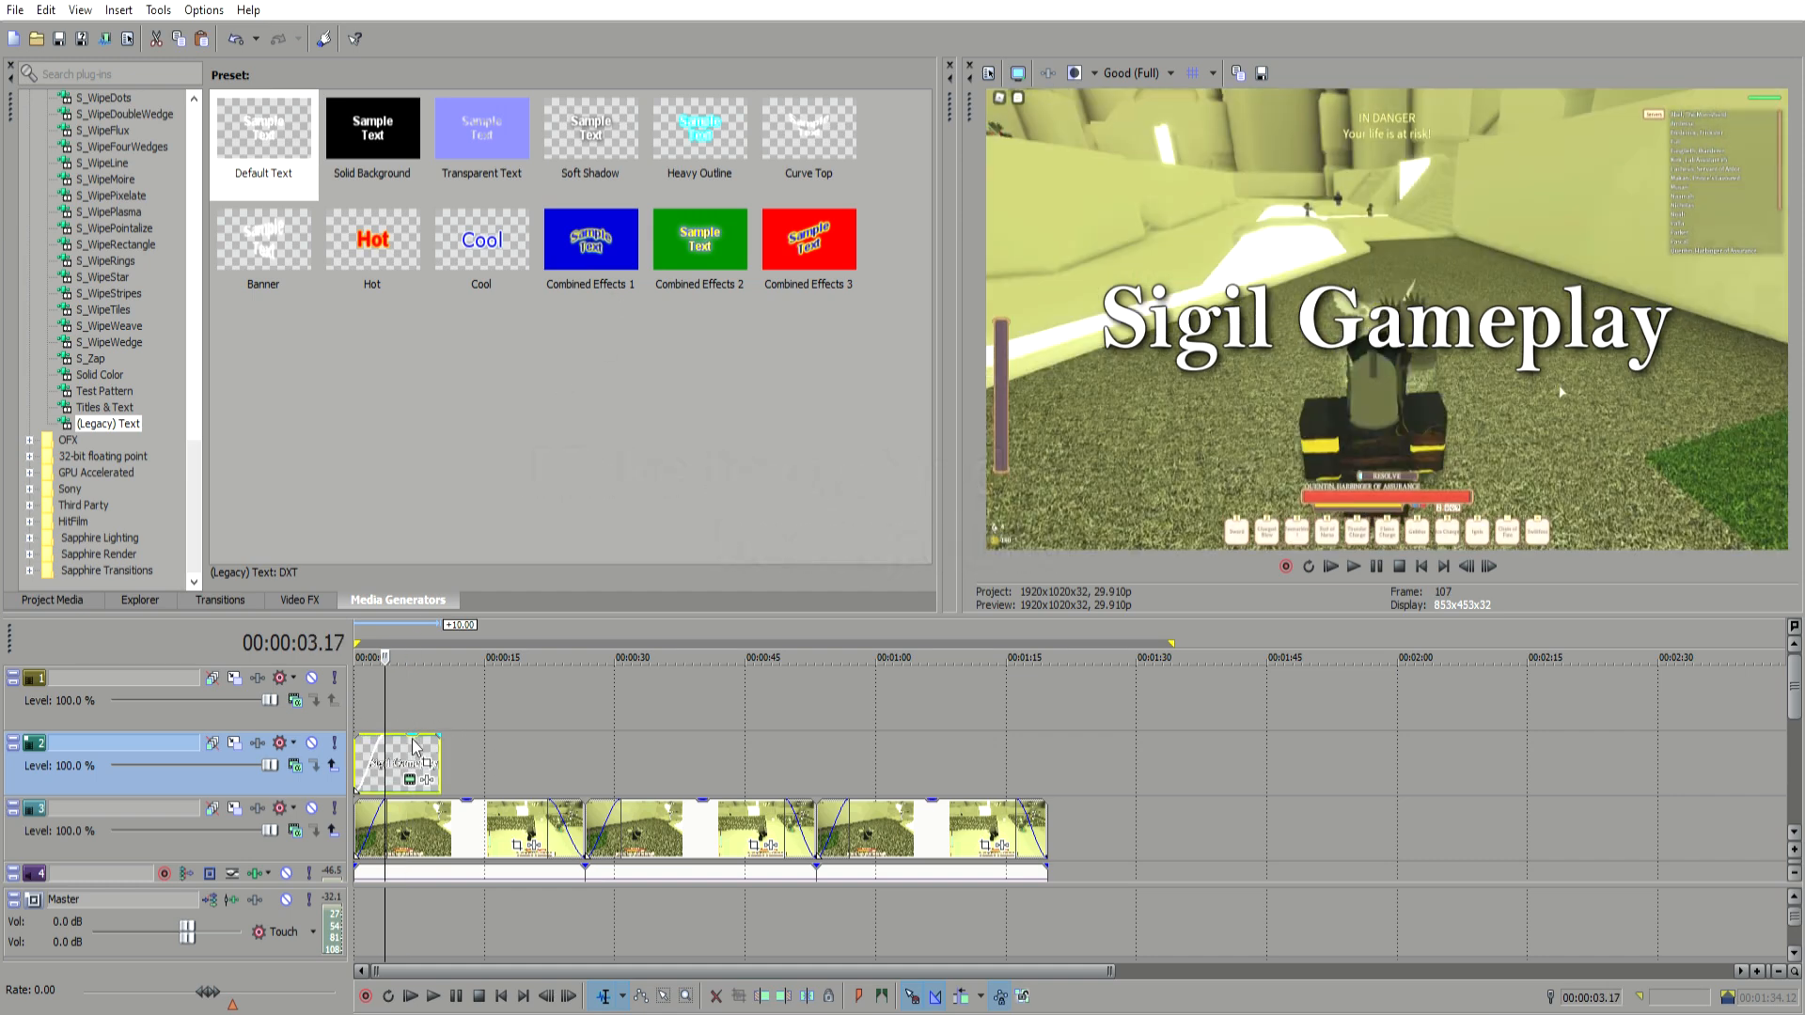
{"action": "scroll", "coordinate": [399, 749], "scroll_direction": "up", "scroll_amount": 4}
{"action": "left_click_drag", "start_coordinate": [486, 761], "coordinate": [492, 761]}
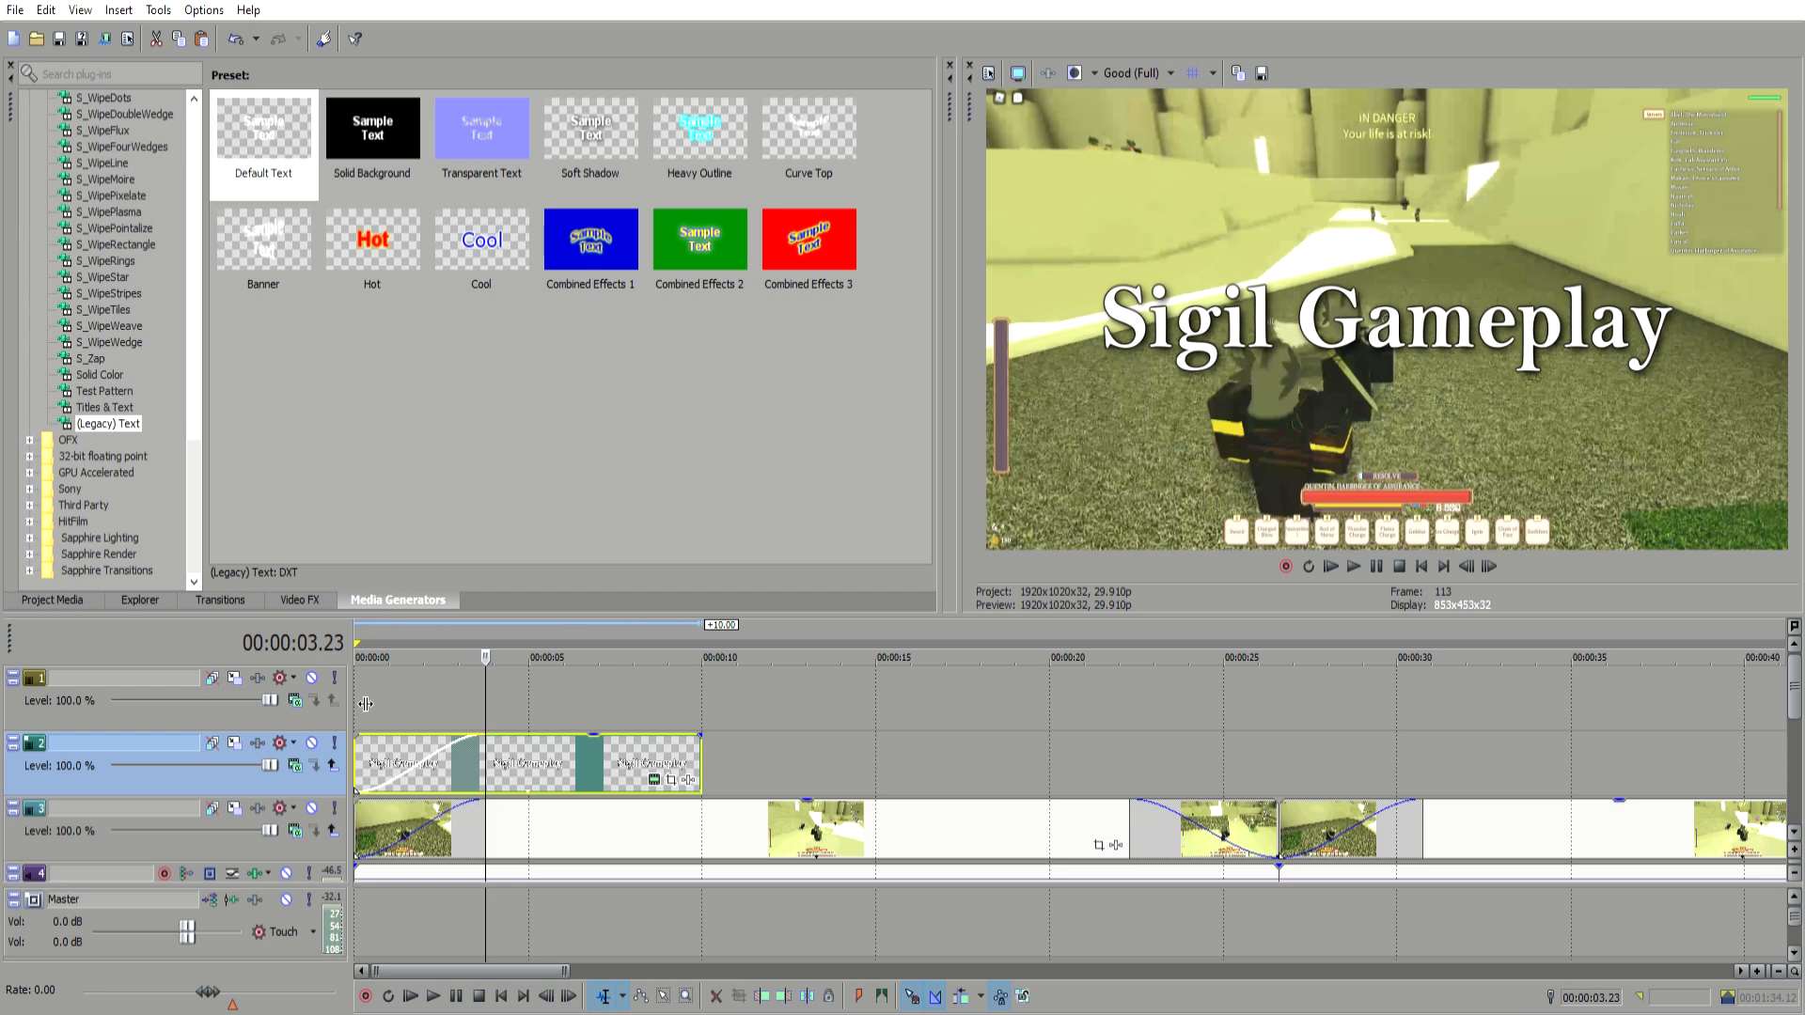
{"action": "left_click", "coordinate": [364, 700]}
{"action": "left_click", "coordinate": [1354, 566]}
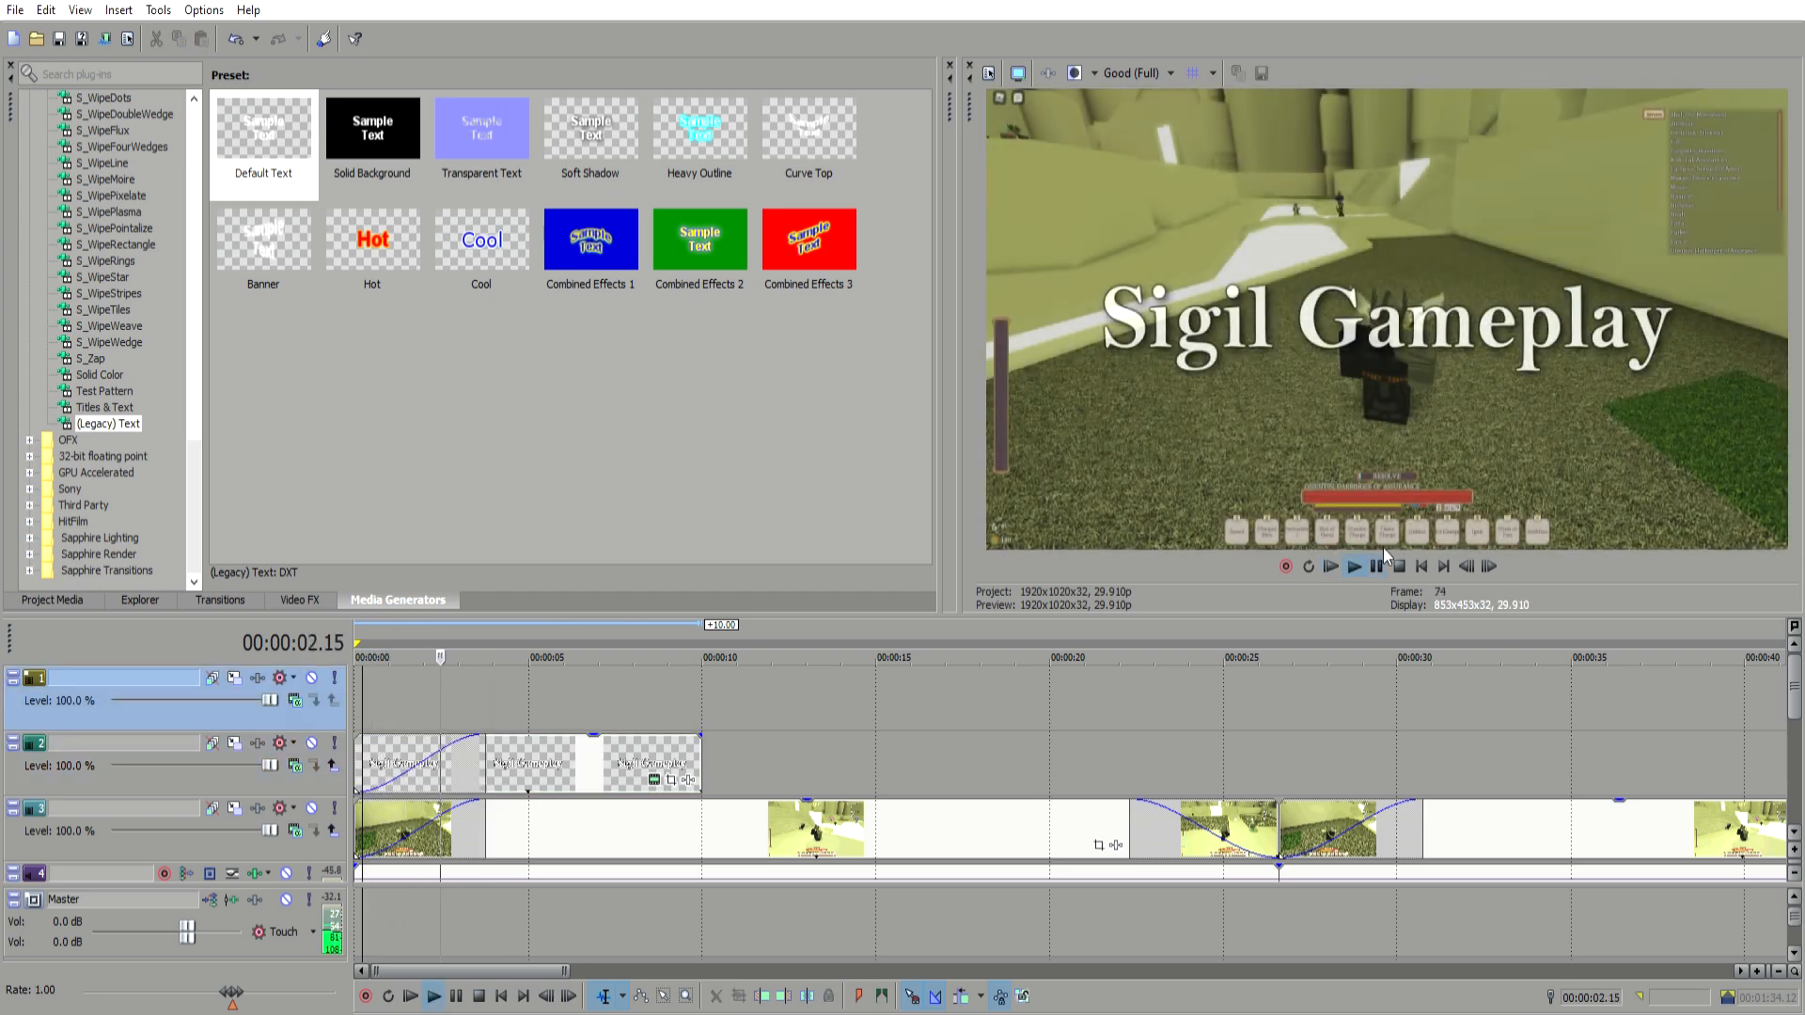
{"action": "left_click", "coordinate": [1380, 562]}
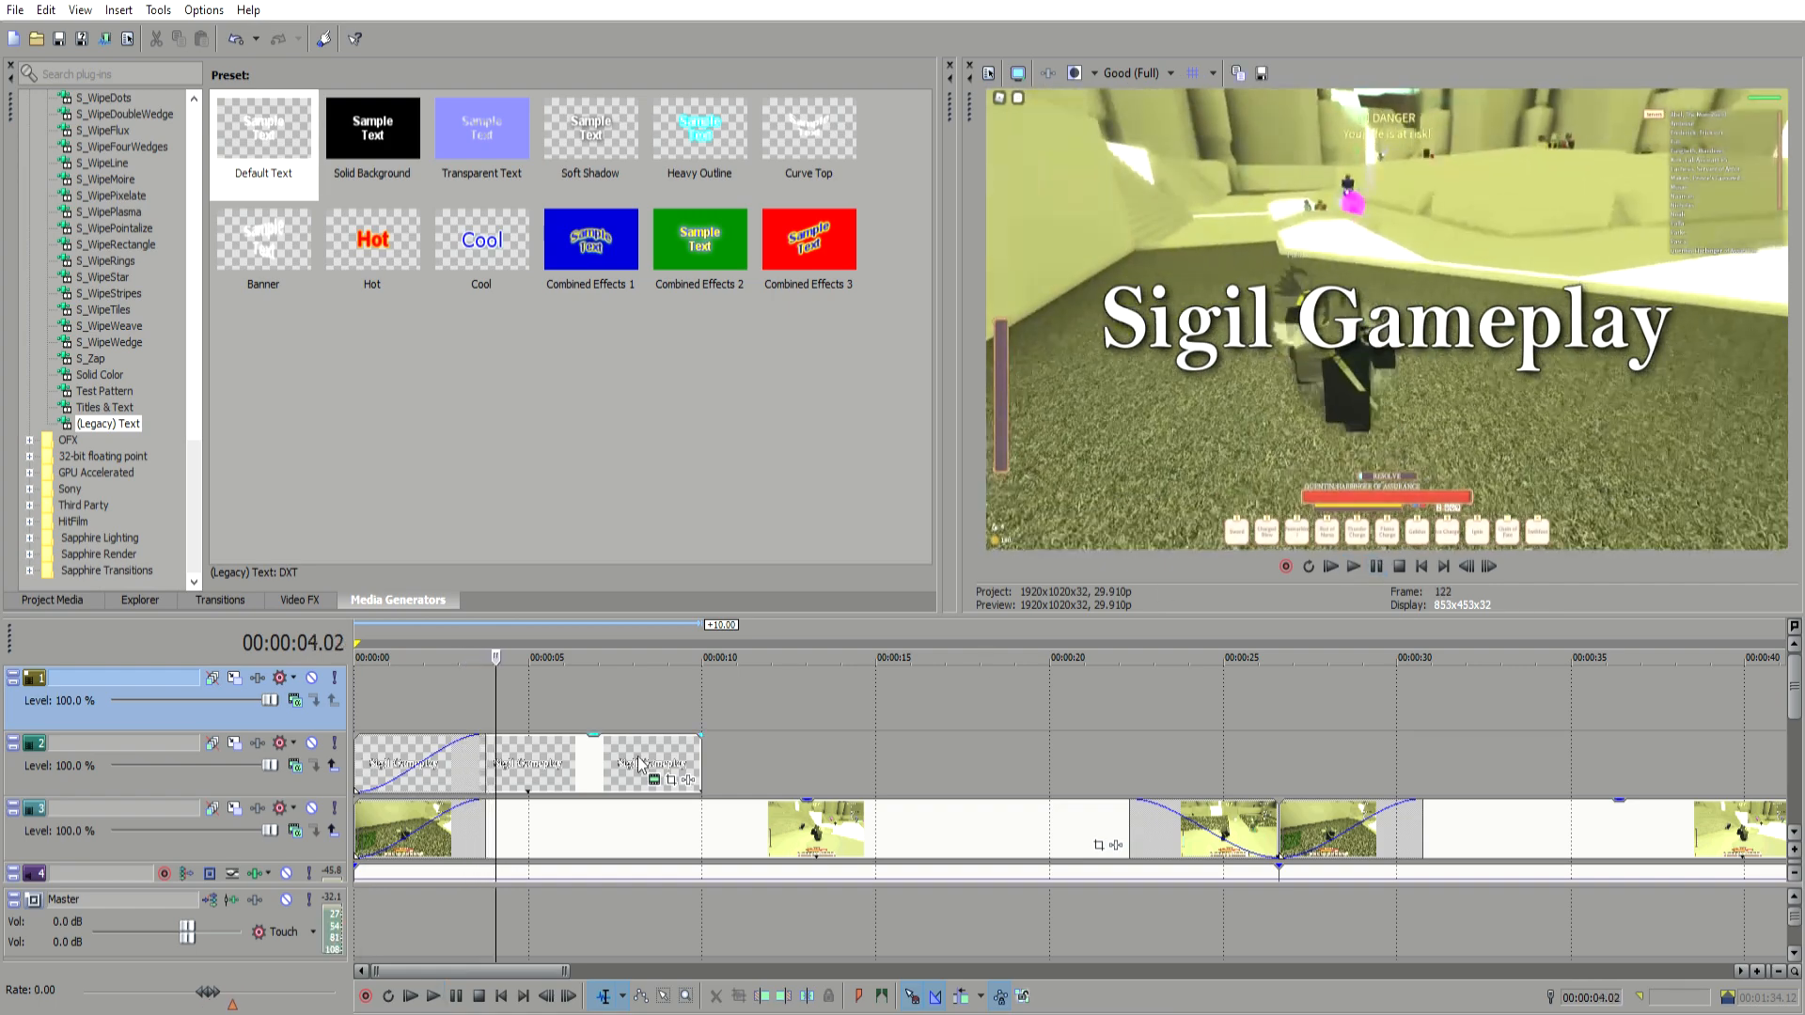
Step: Duplicate the title text event at about 12 seconds on the same track and change its text to Game 1
{"action": "left_click", "coordinate": [491, 766]}
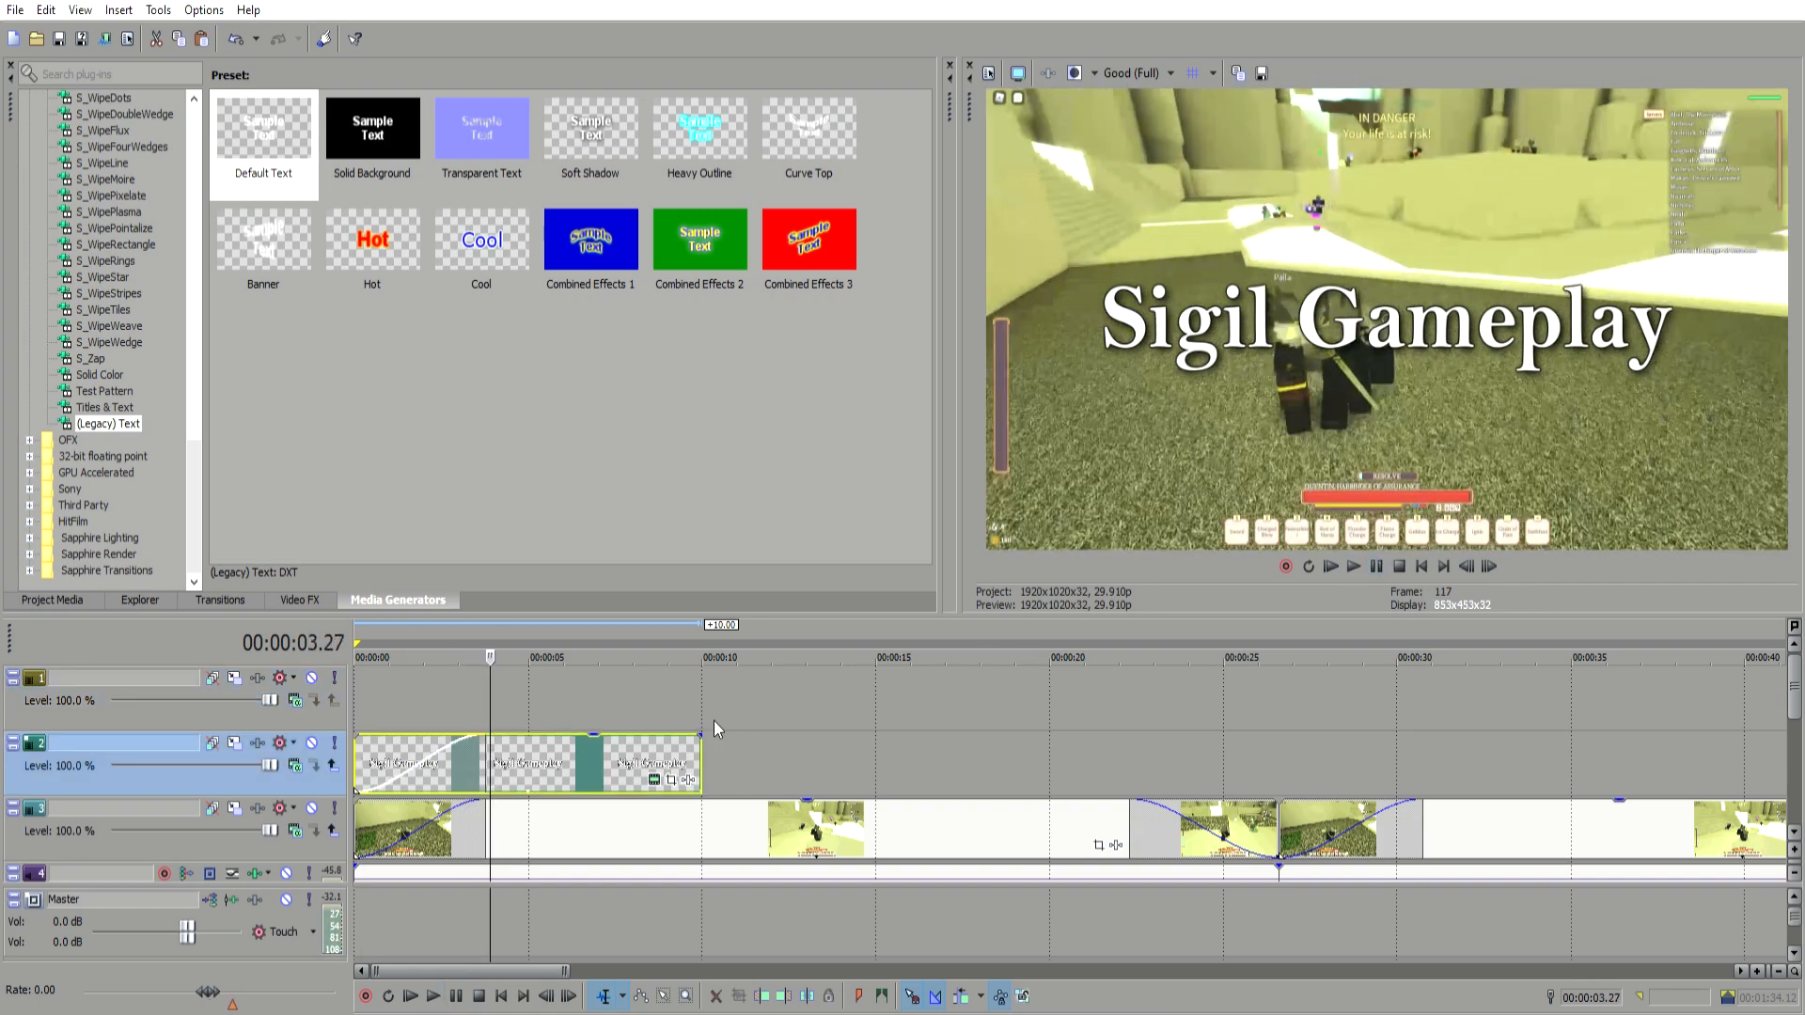
{"action": "left_click", "coordinate": [580, 746]}
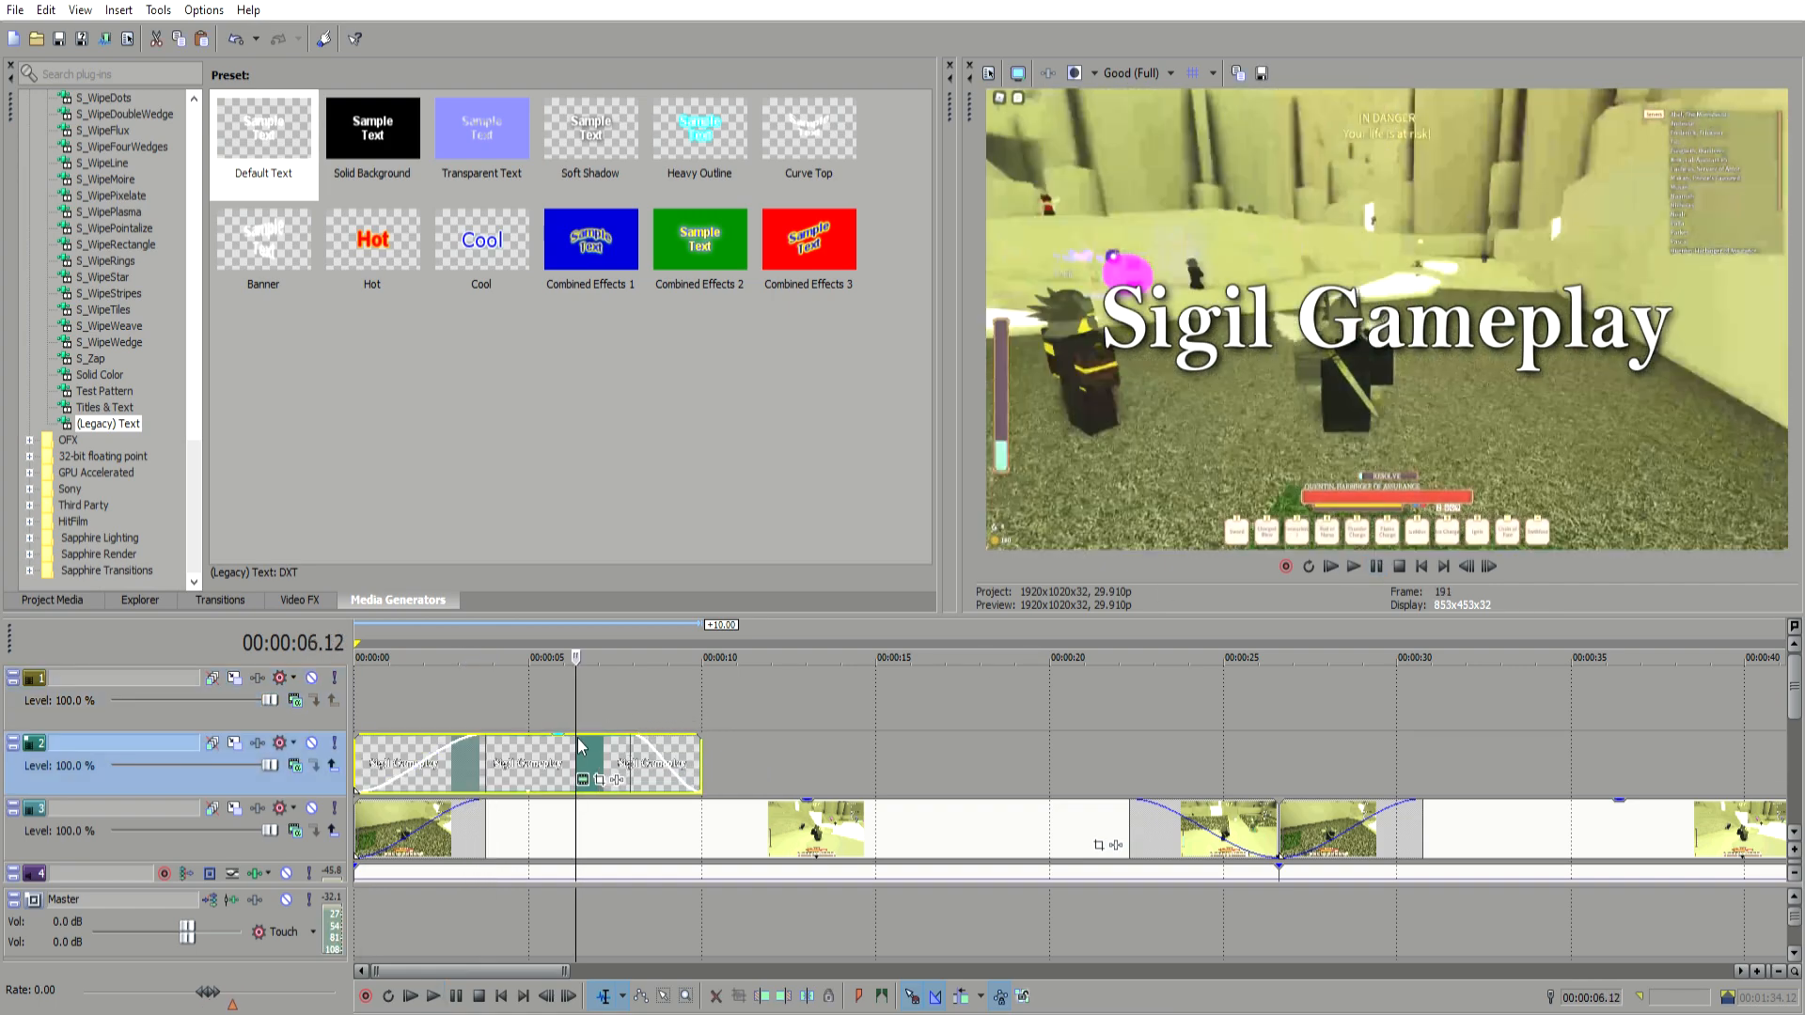
{"action": "left_click", "coordinate": [770, 739]}
{"action": "key", "text": "ctrl+v"}
{"action": "left_click", "coordinate": [940, 736]}
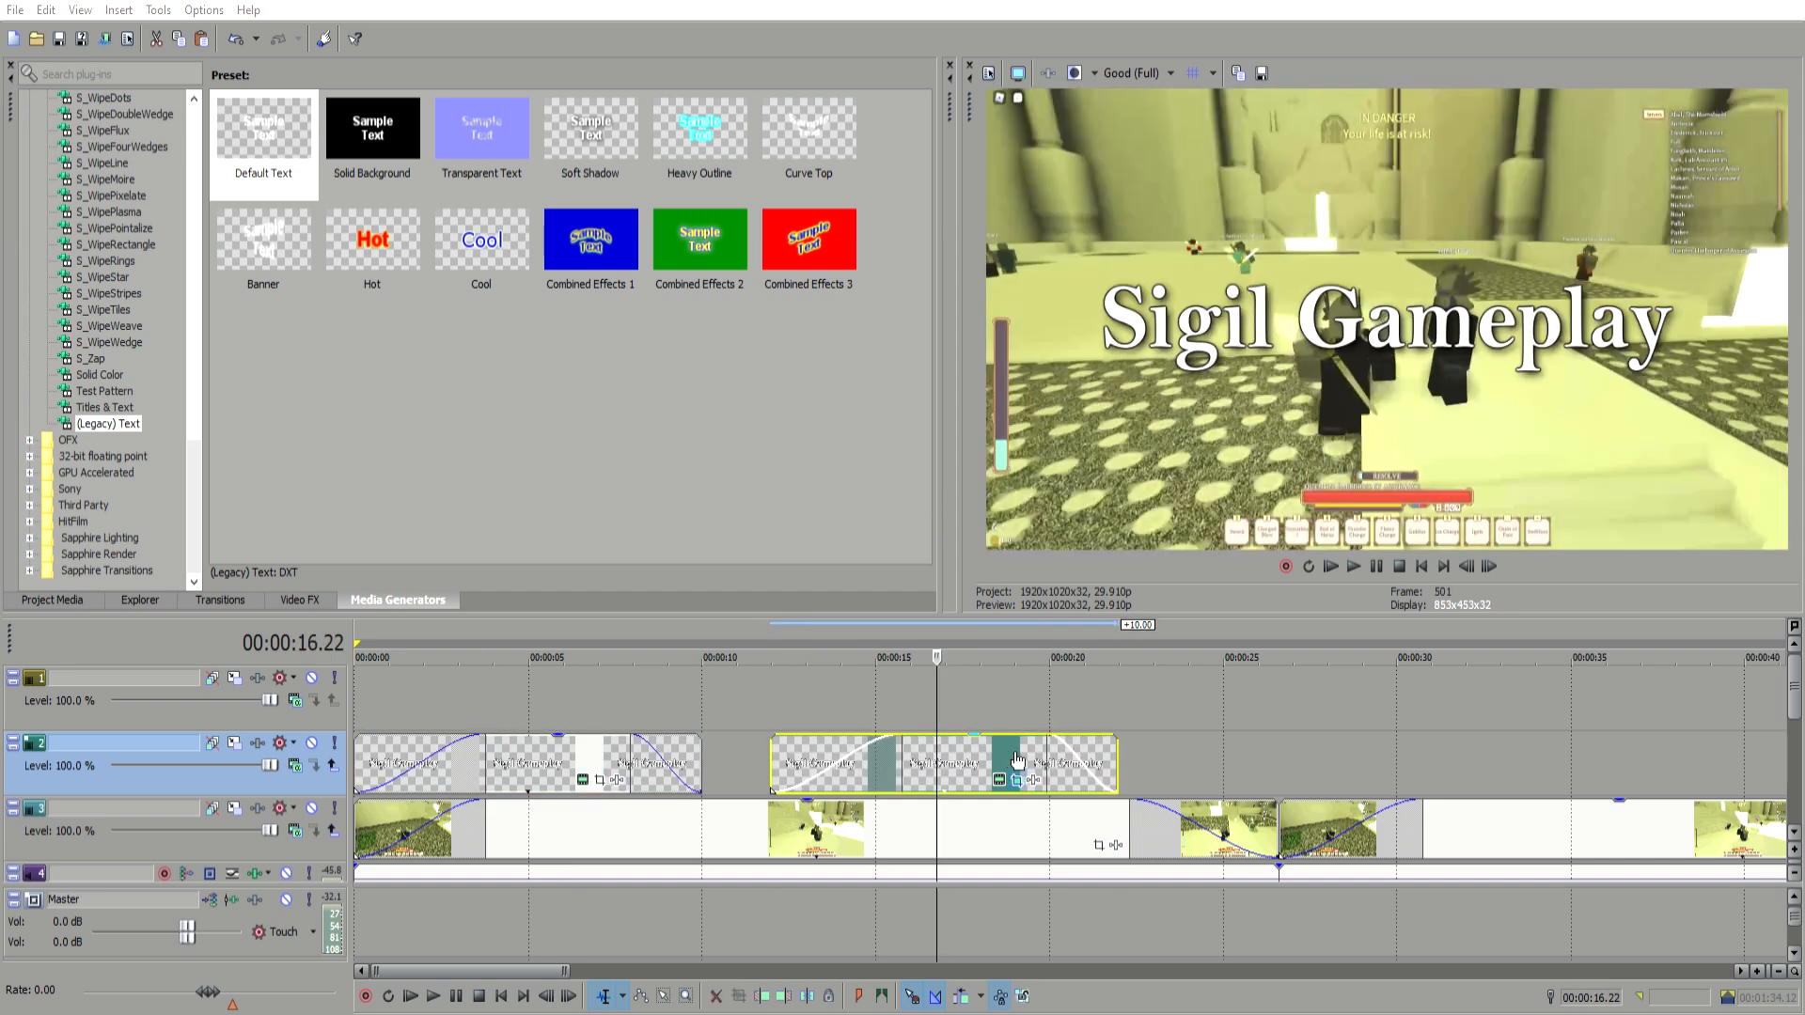
{"action": "left_click", "coordinate": [992, 758]}
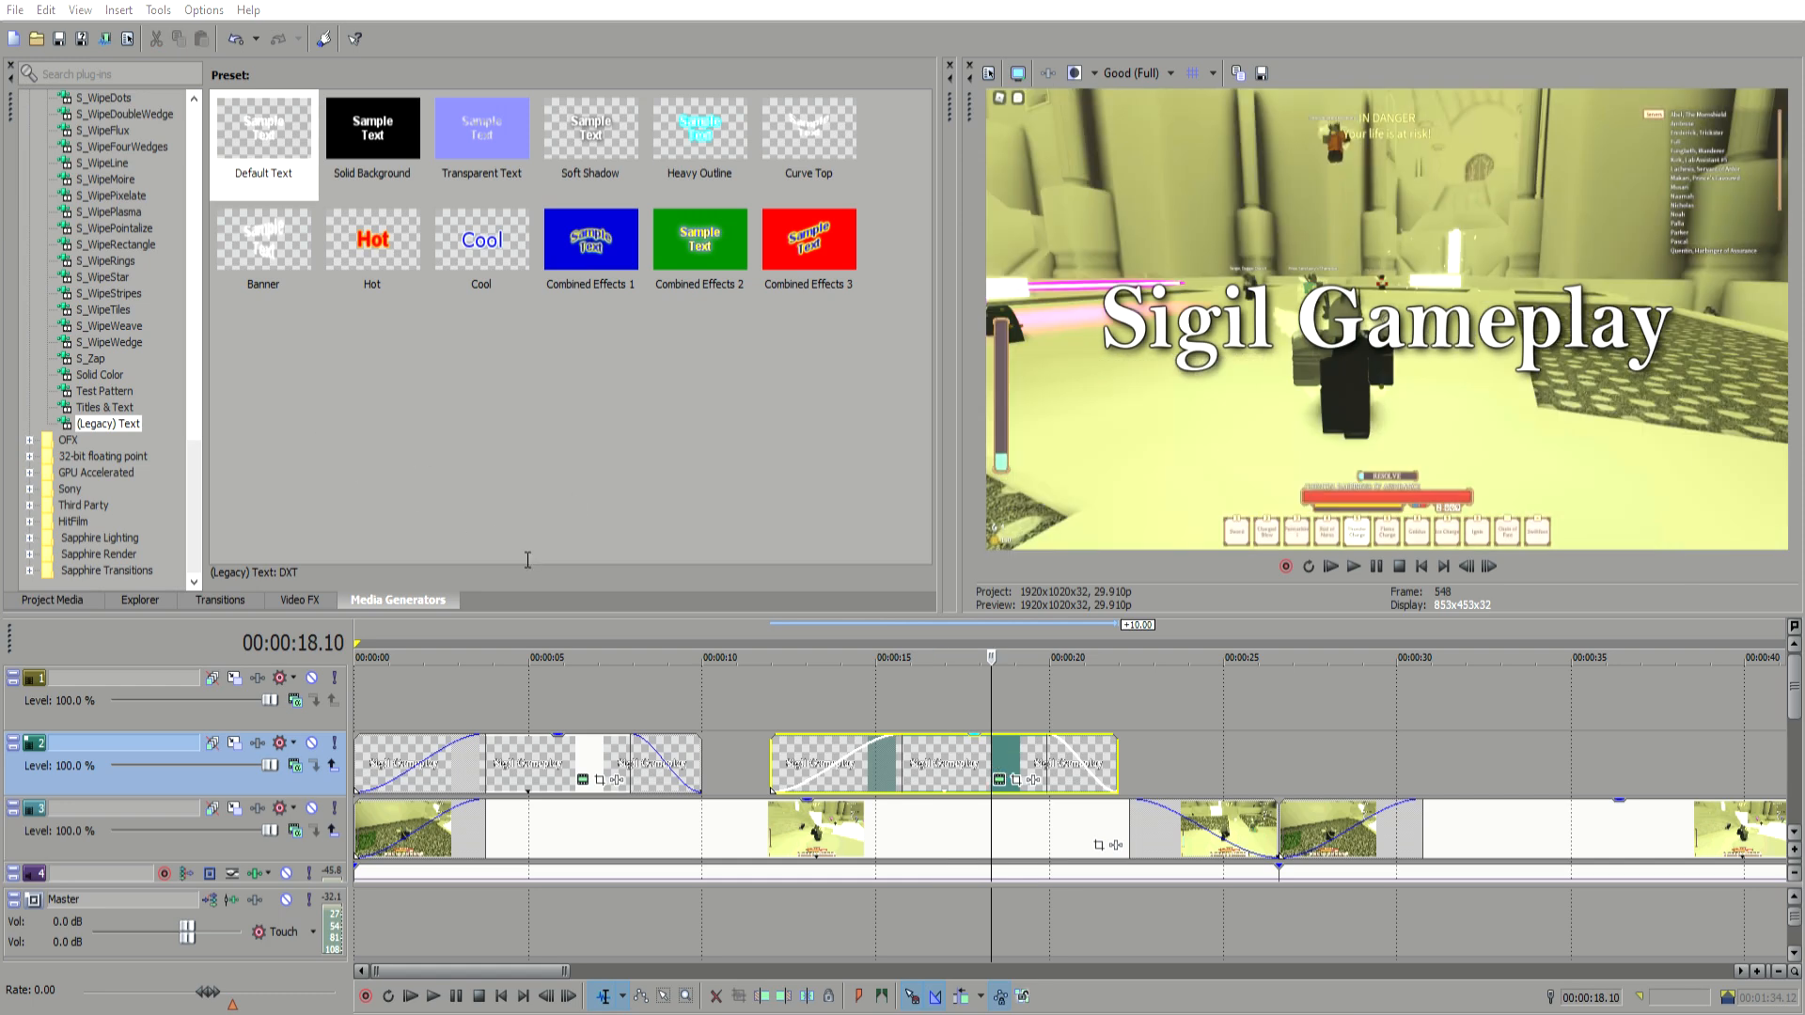
{"action": "type", "text": "Game 1"}
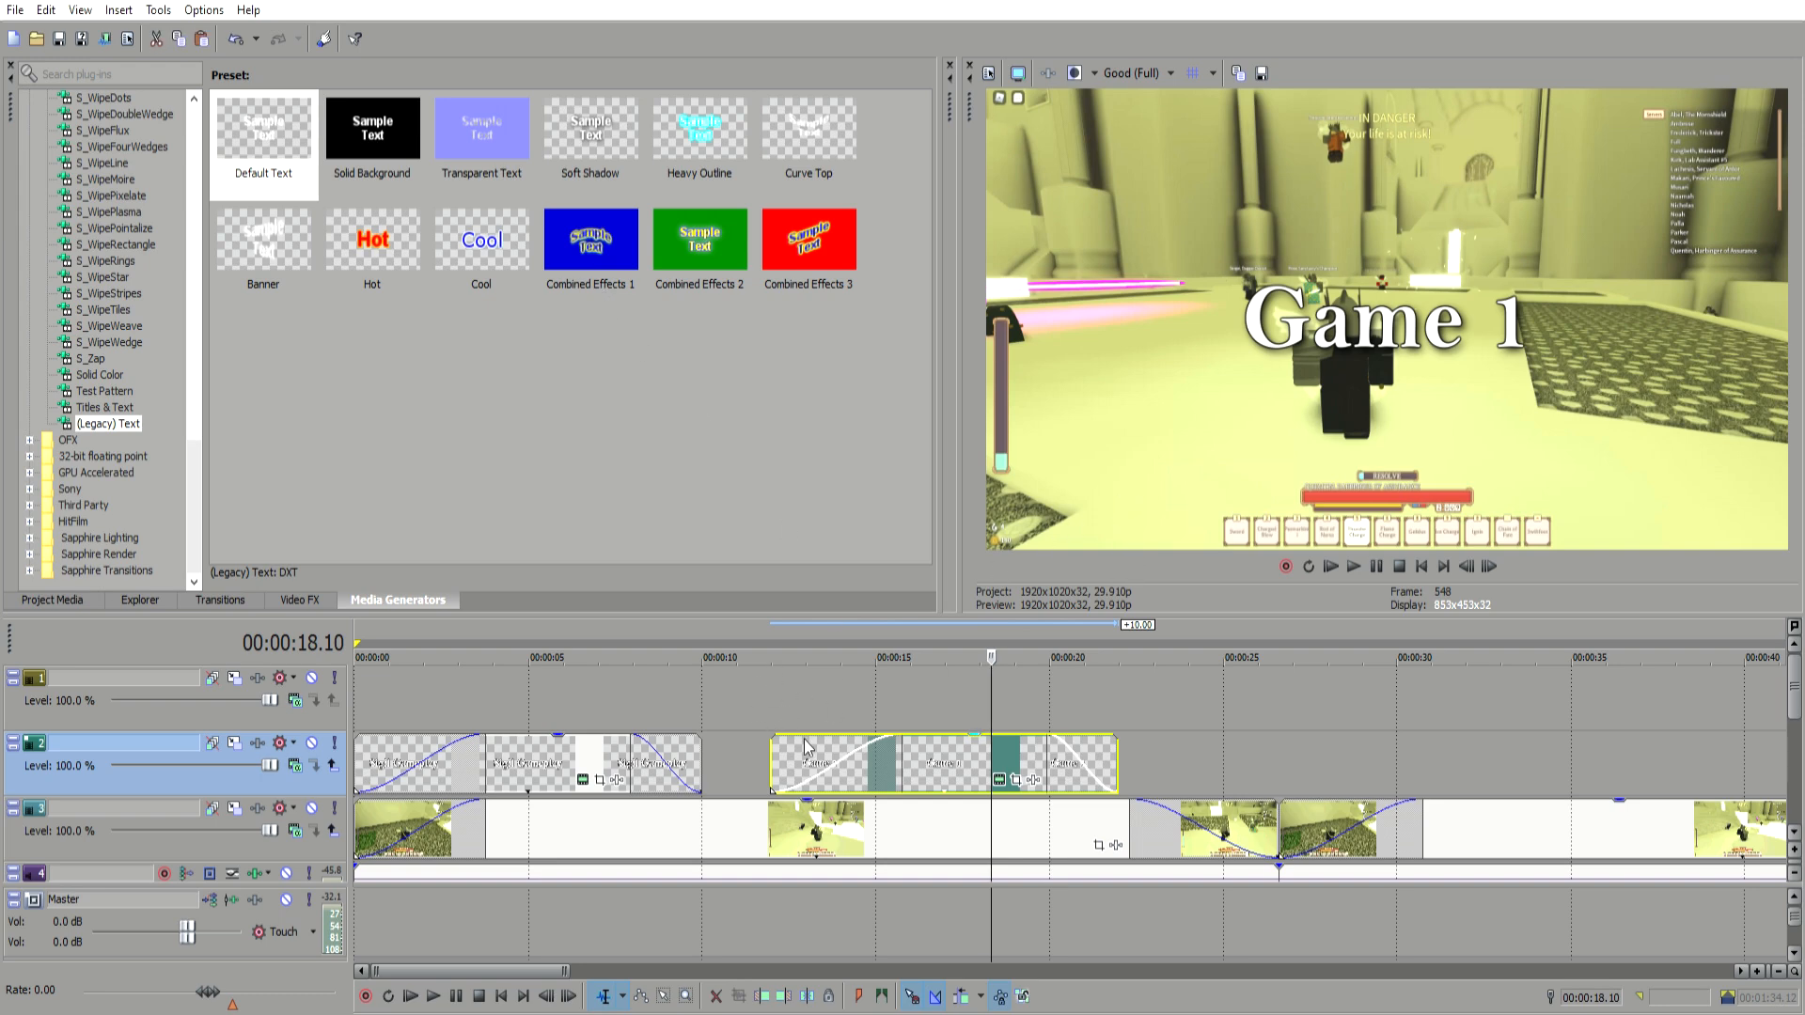
Step: Compare the title and Game 1 text events in the preview to check their fonts match
{"action": "left_click", "coordinate": [568, 736]}
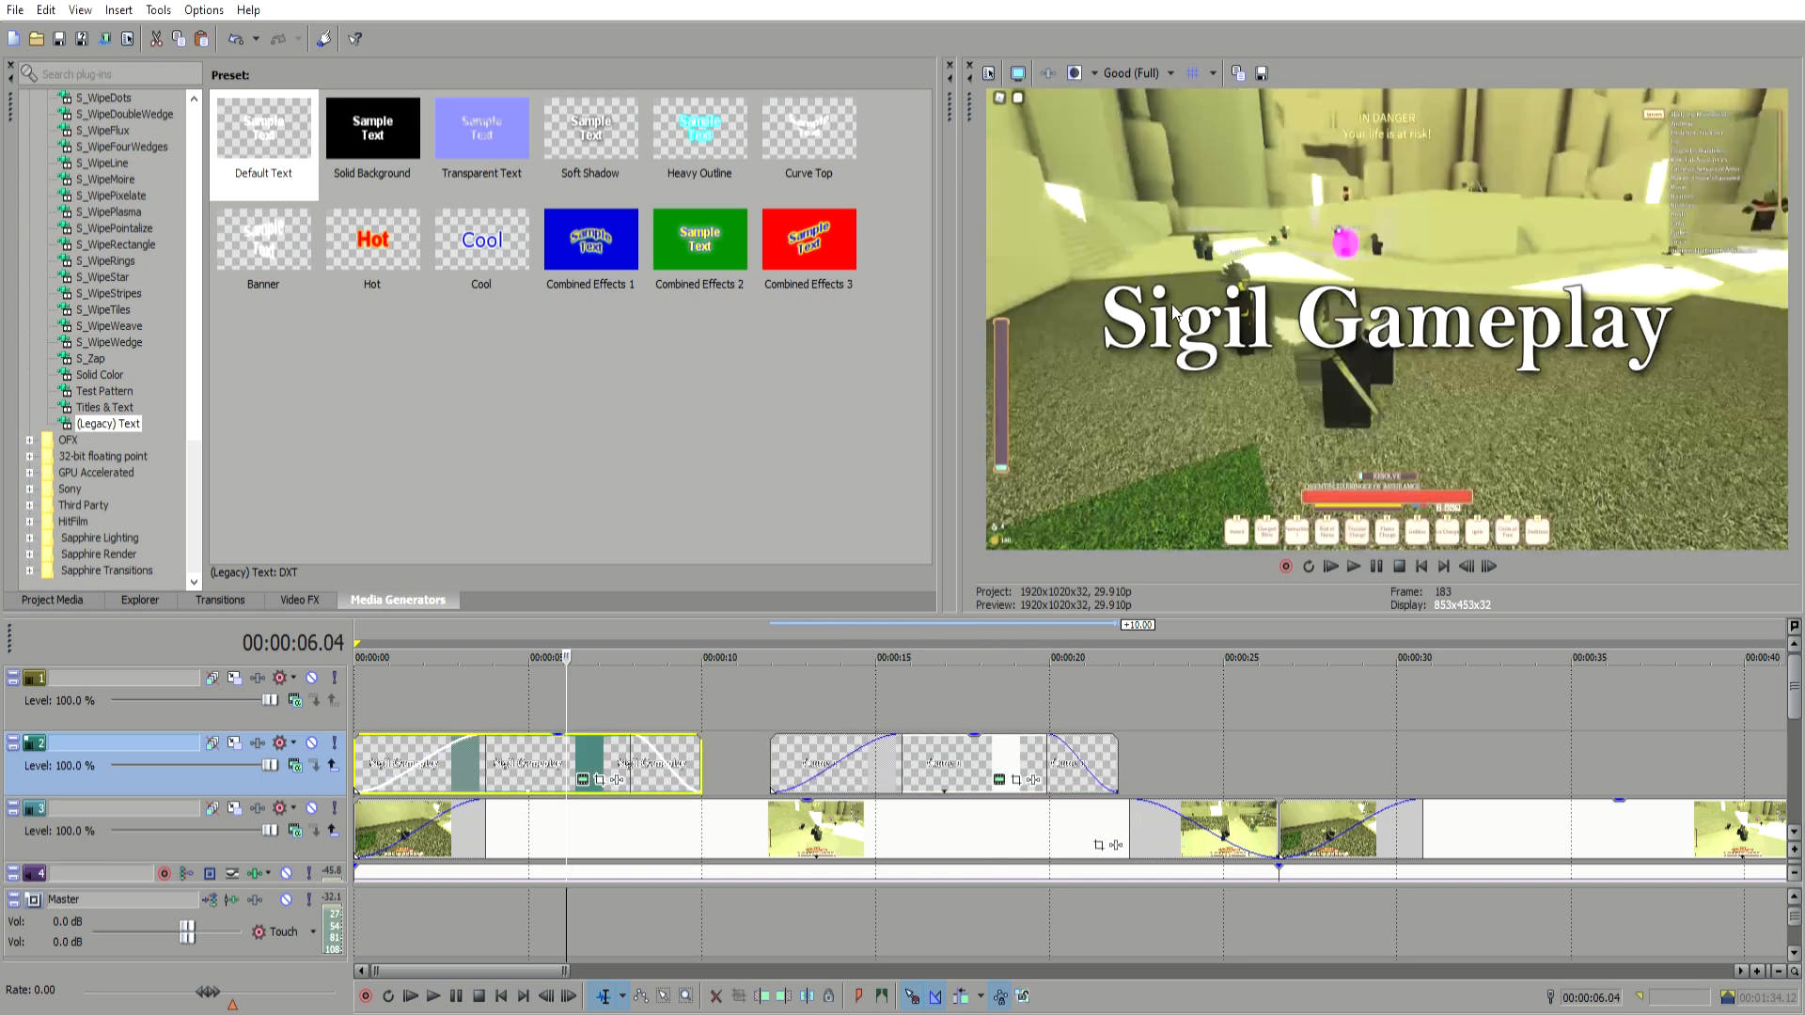
{"action": "left_click", "coordinate": [966, 747]}
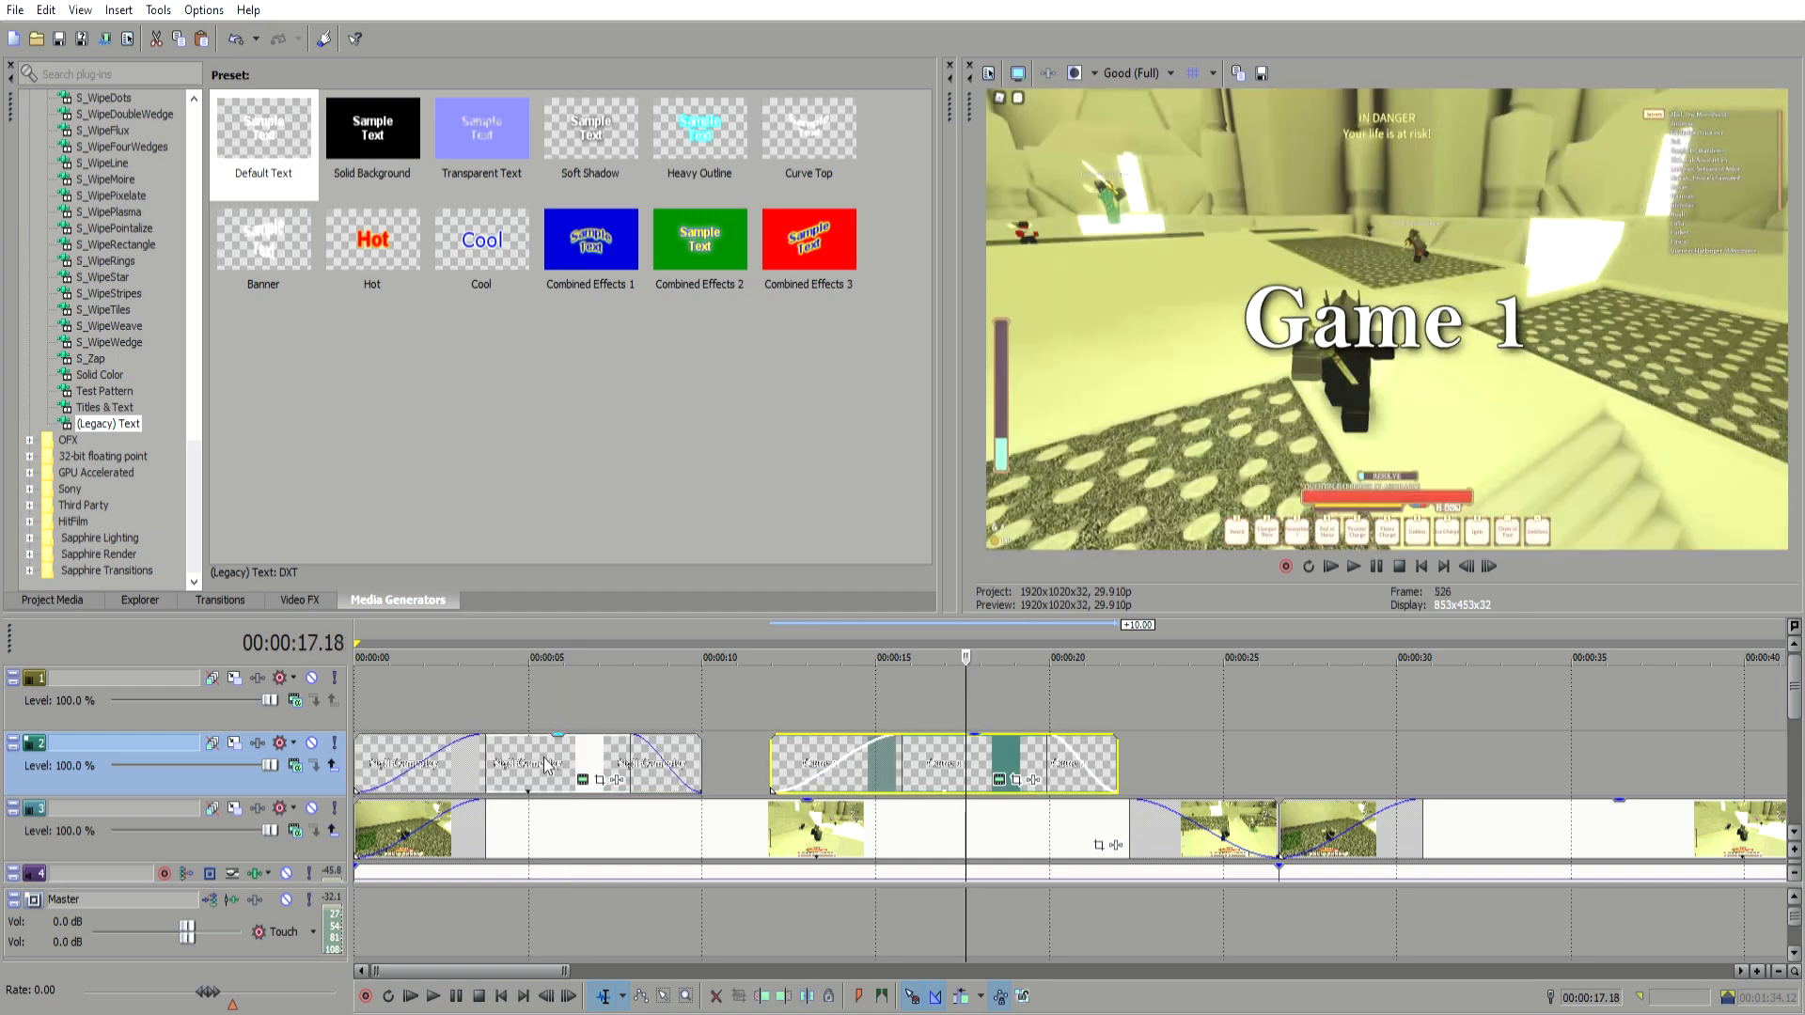
{"action": "left_click", "coordinate": [553, 752]}
{"action": "left_click", "coordinate": [945, 752]}
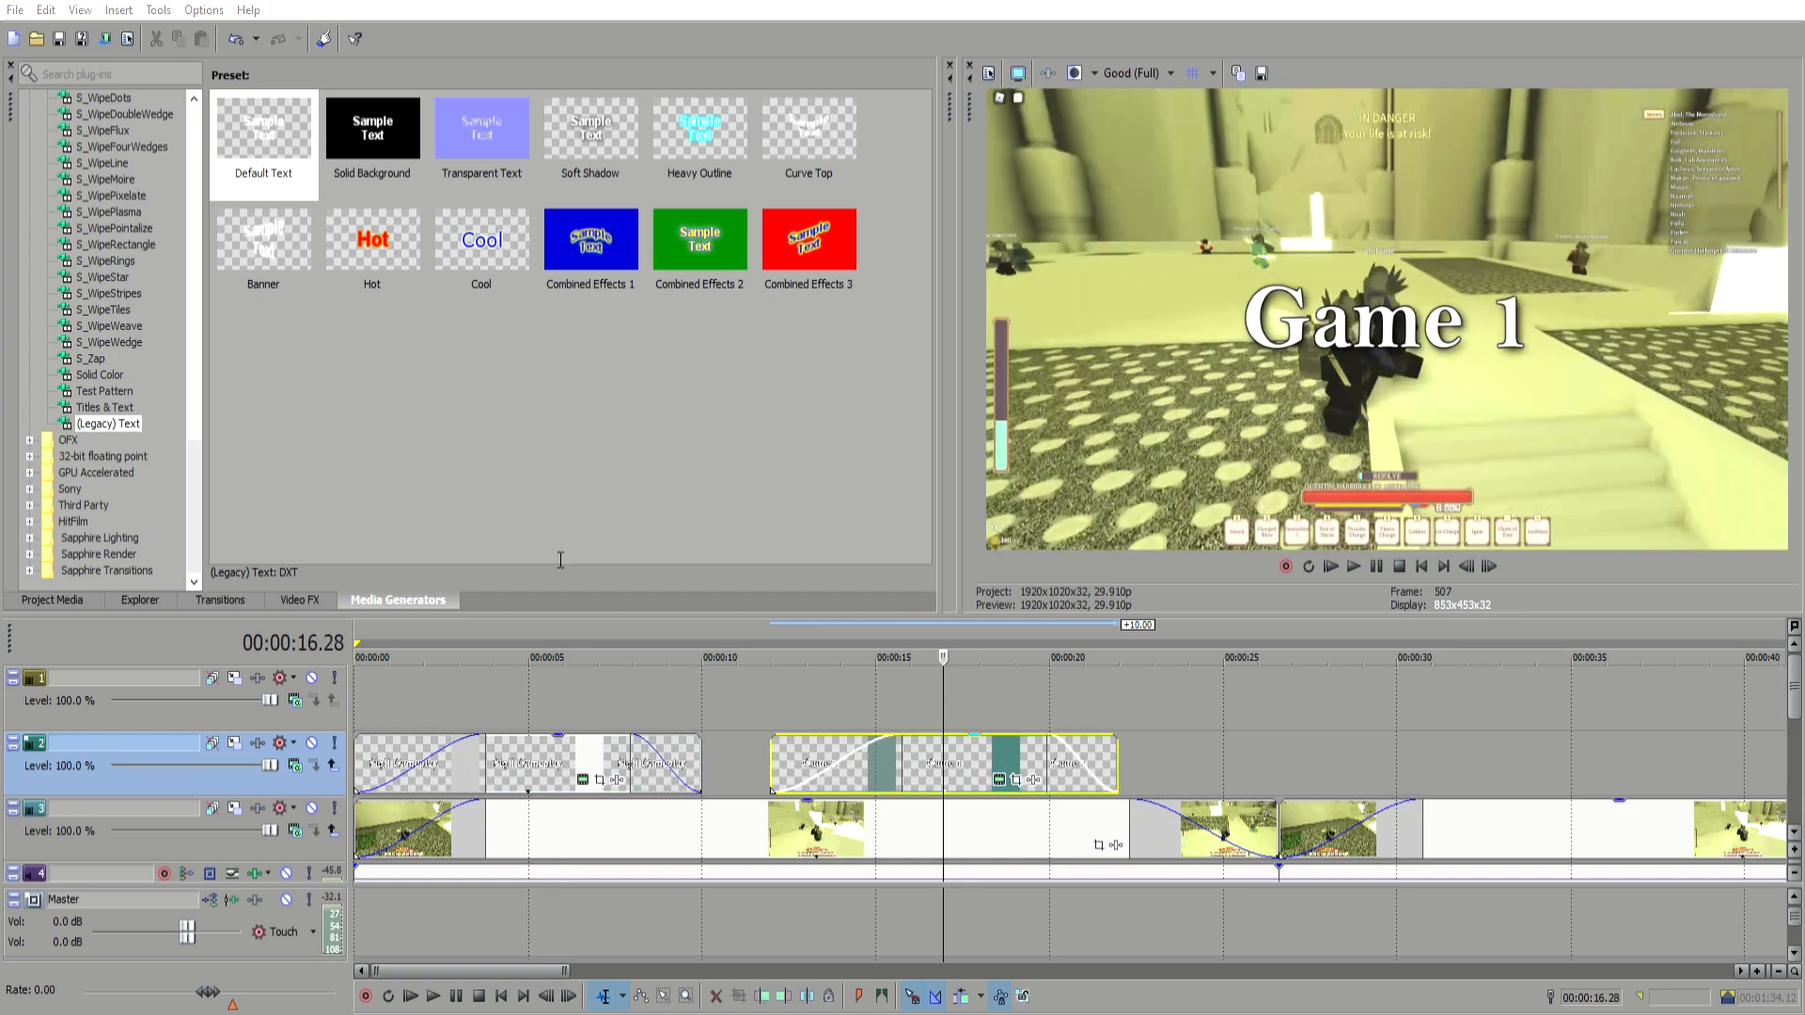
{"action": "left_click", "coordinate": [914, 719]}
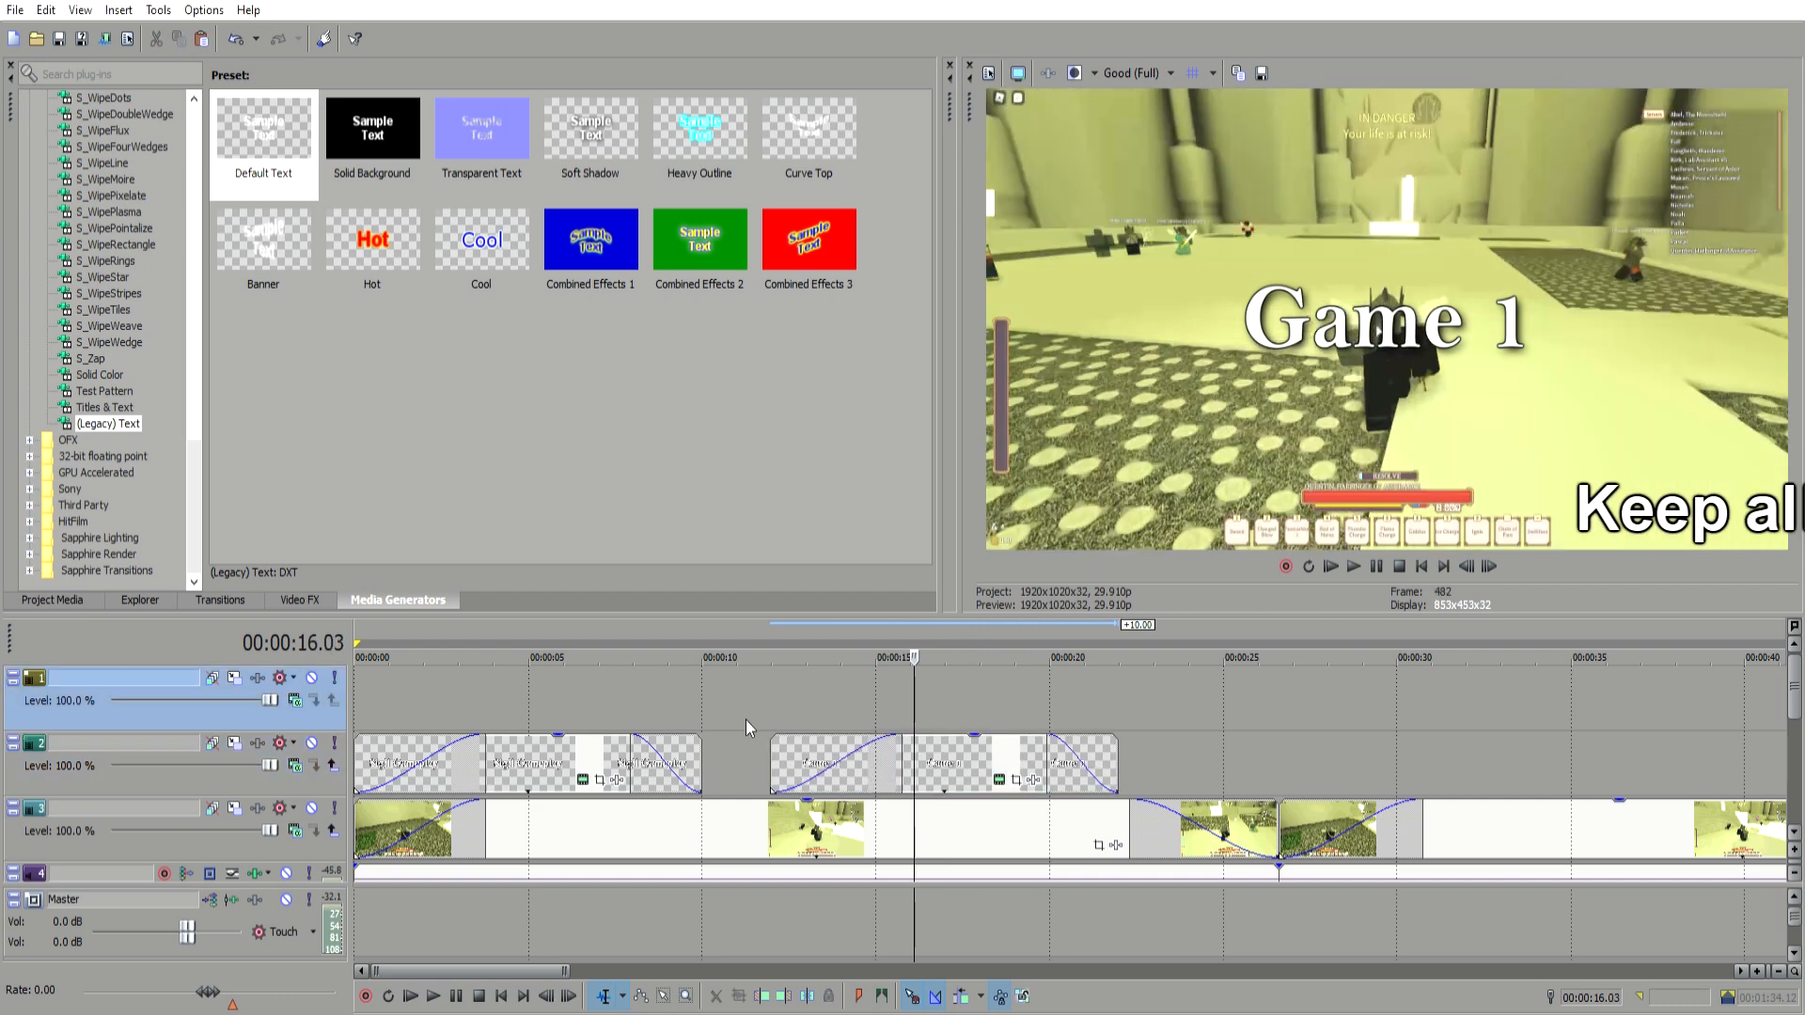
{"action": "left_click", "coordinate": [524, 691]}
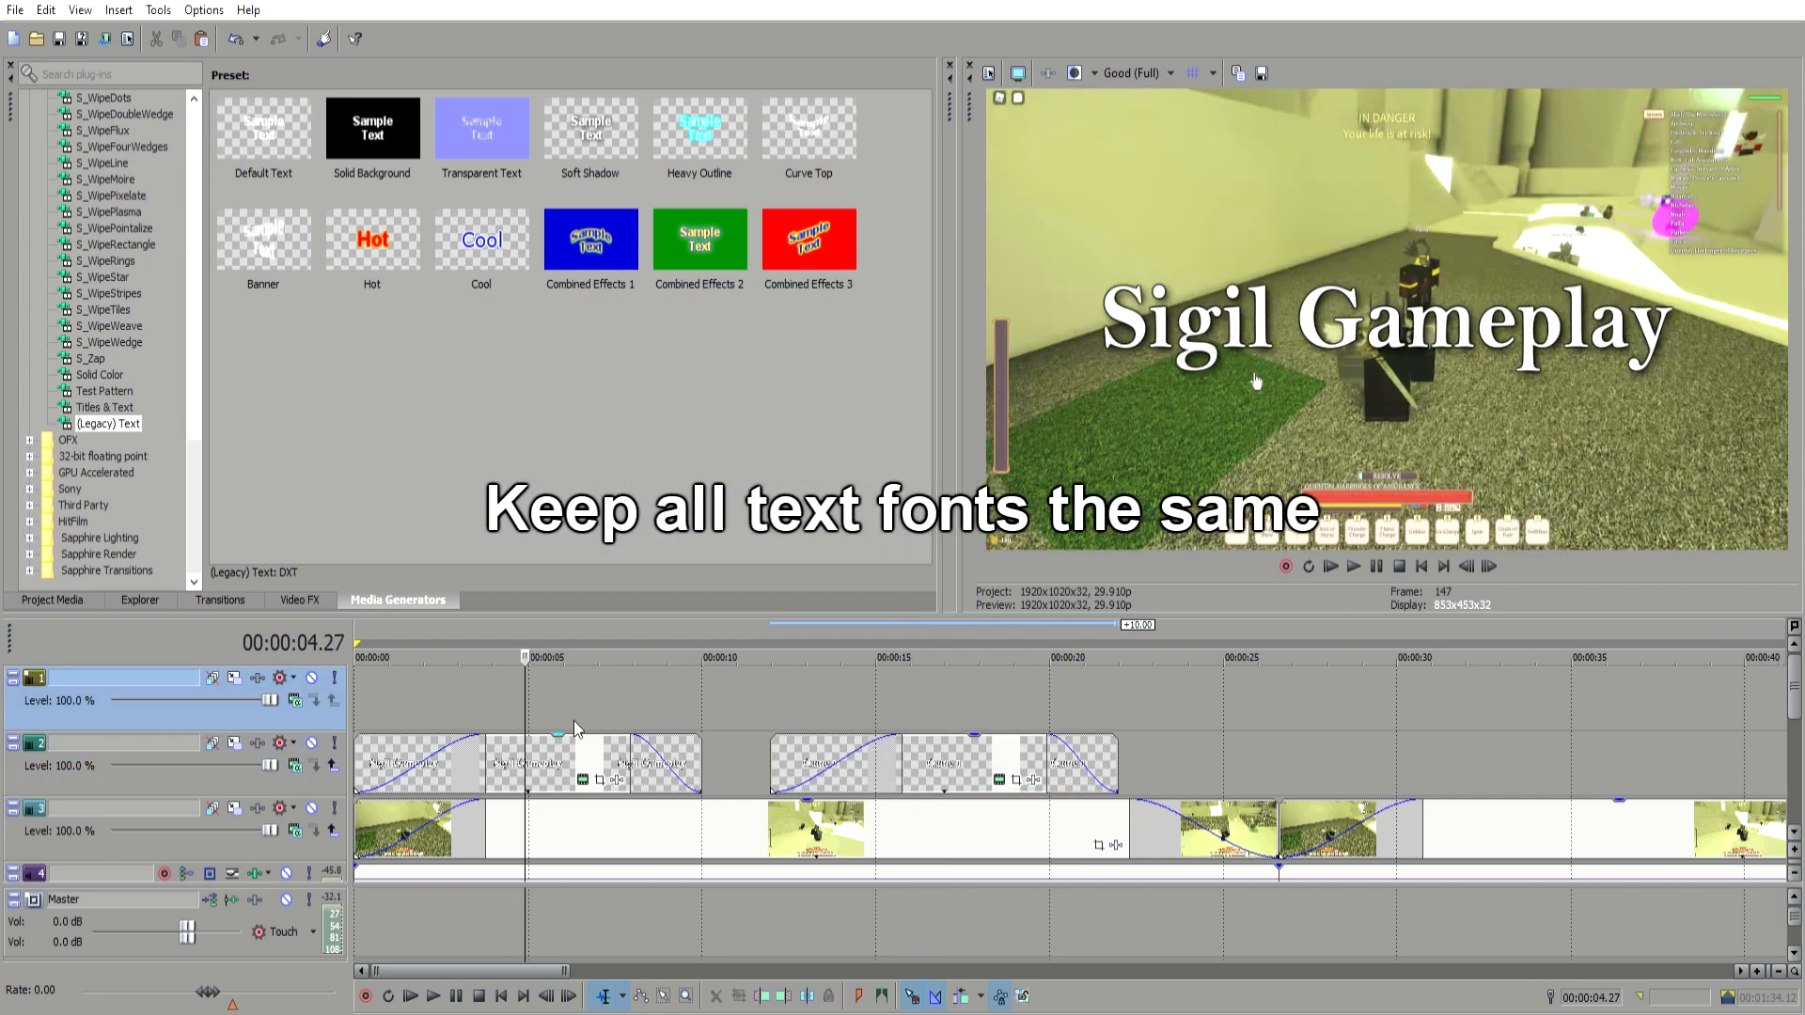
{"action": "left_click", "coordinate": [936, 752]}
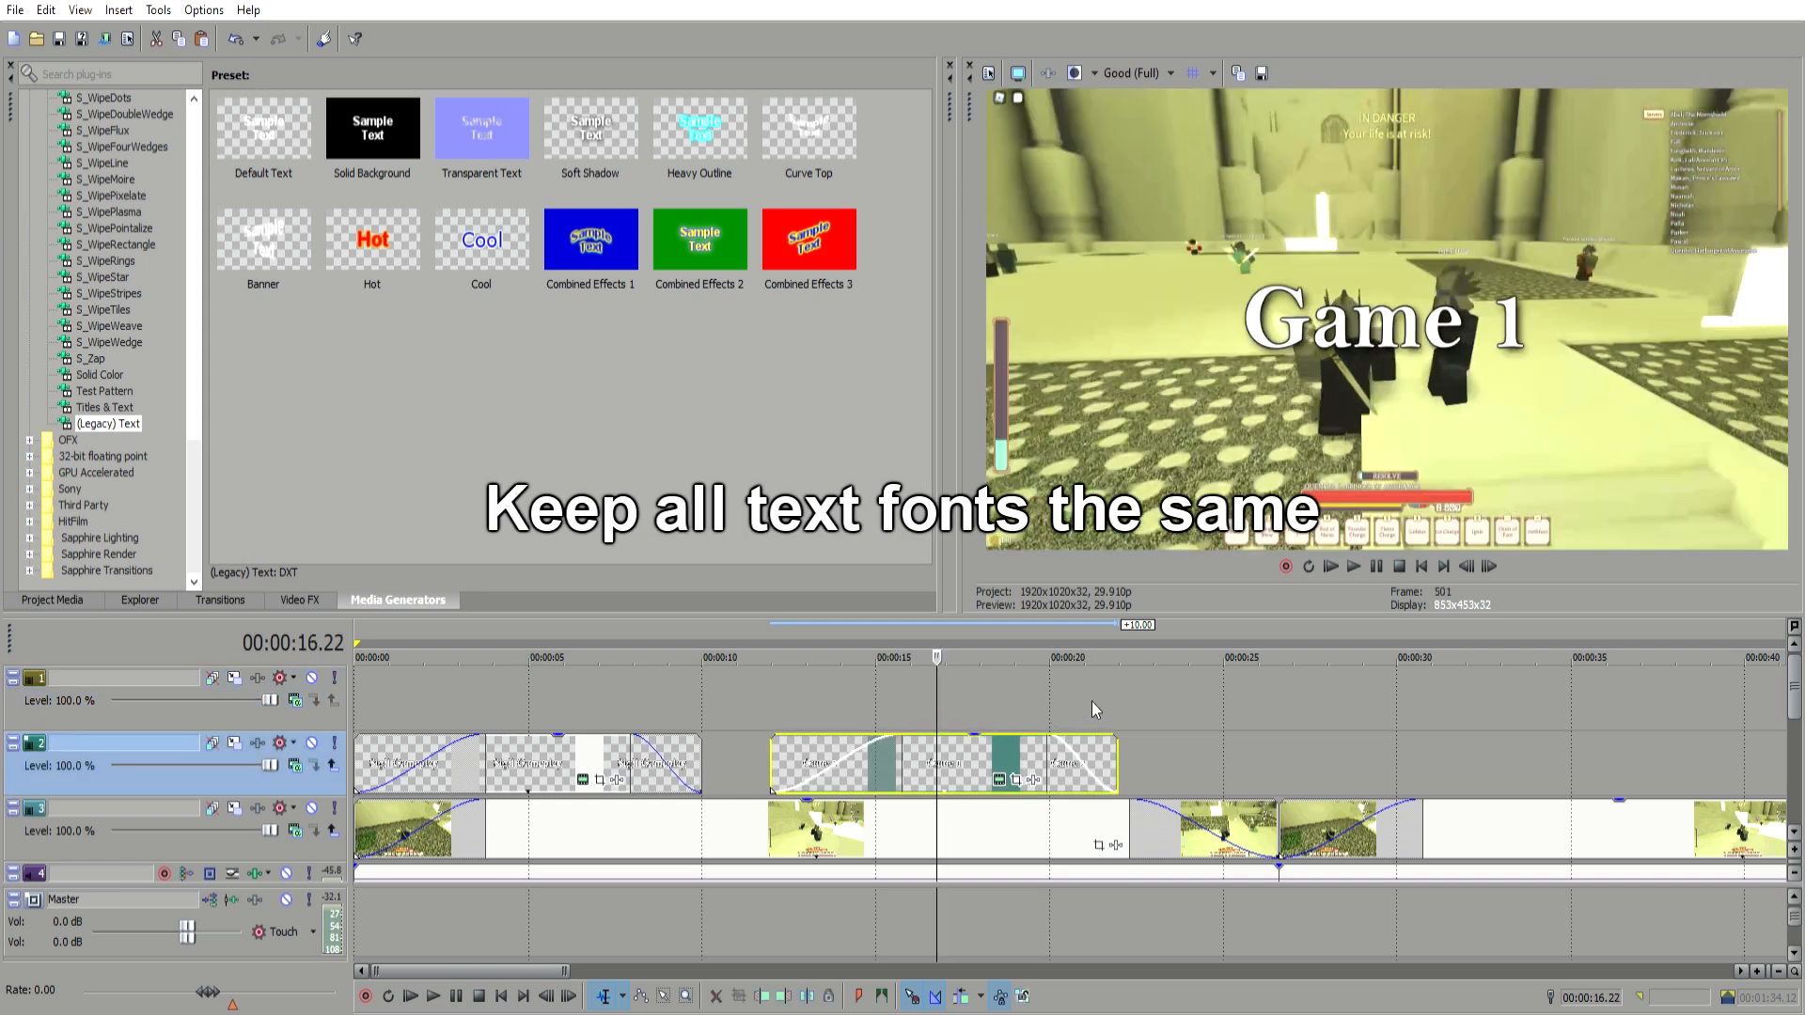
Step: Step through the timeline to review the text events over the gameplay clips
{"action": "scroll", "coordinate": [1039, 696], "scroll_direction": "down", "scroll_amount": 1}
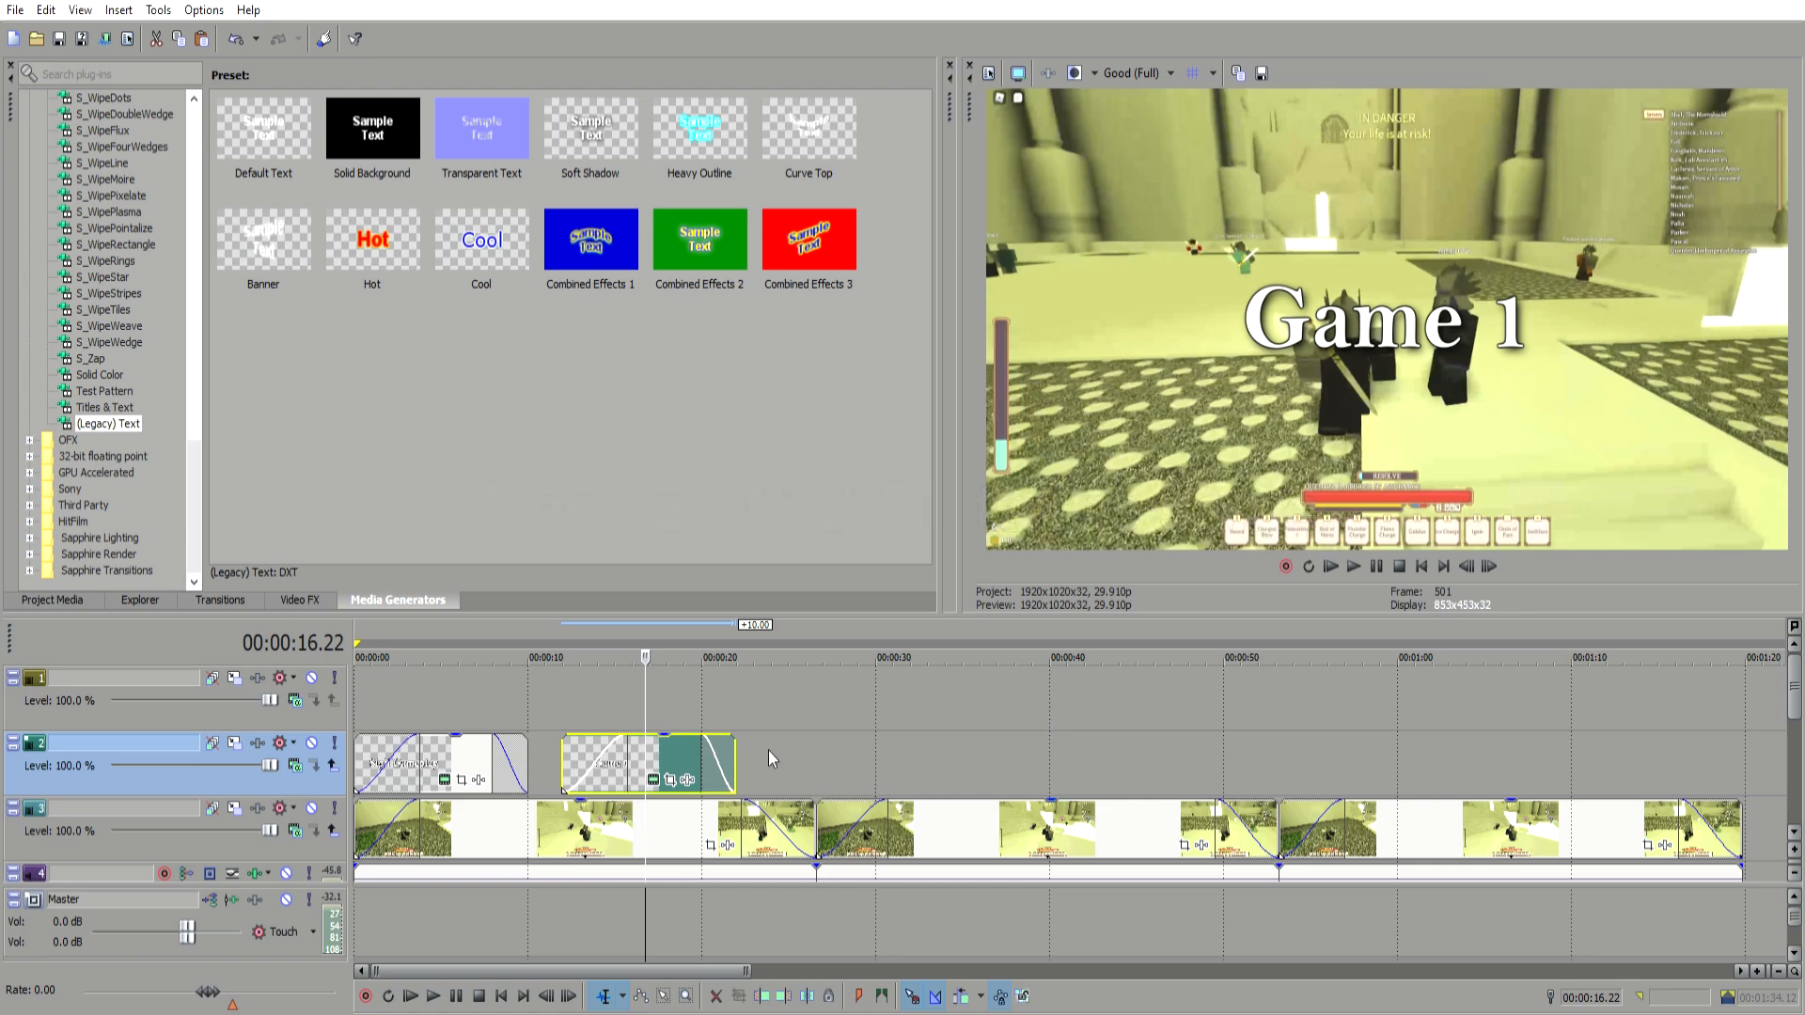
{"action": "left_click", "coordinate": [770, 751]}
{"action": "left_click", "coordinate": [832, 745]}
{"action": "left_click", "coordinate": [897, 740]}
{"action": "left_click", "coordinate": [1044, 731]}
{"action": "left_click", "coordinate": [1237, 727]}
{"action": "left_click", "coordinate": [1378, 732]}
{"action": "left_click", "coordinate": [1506, 738]}
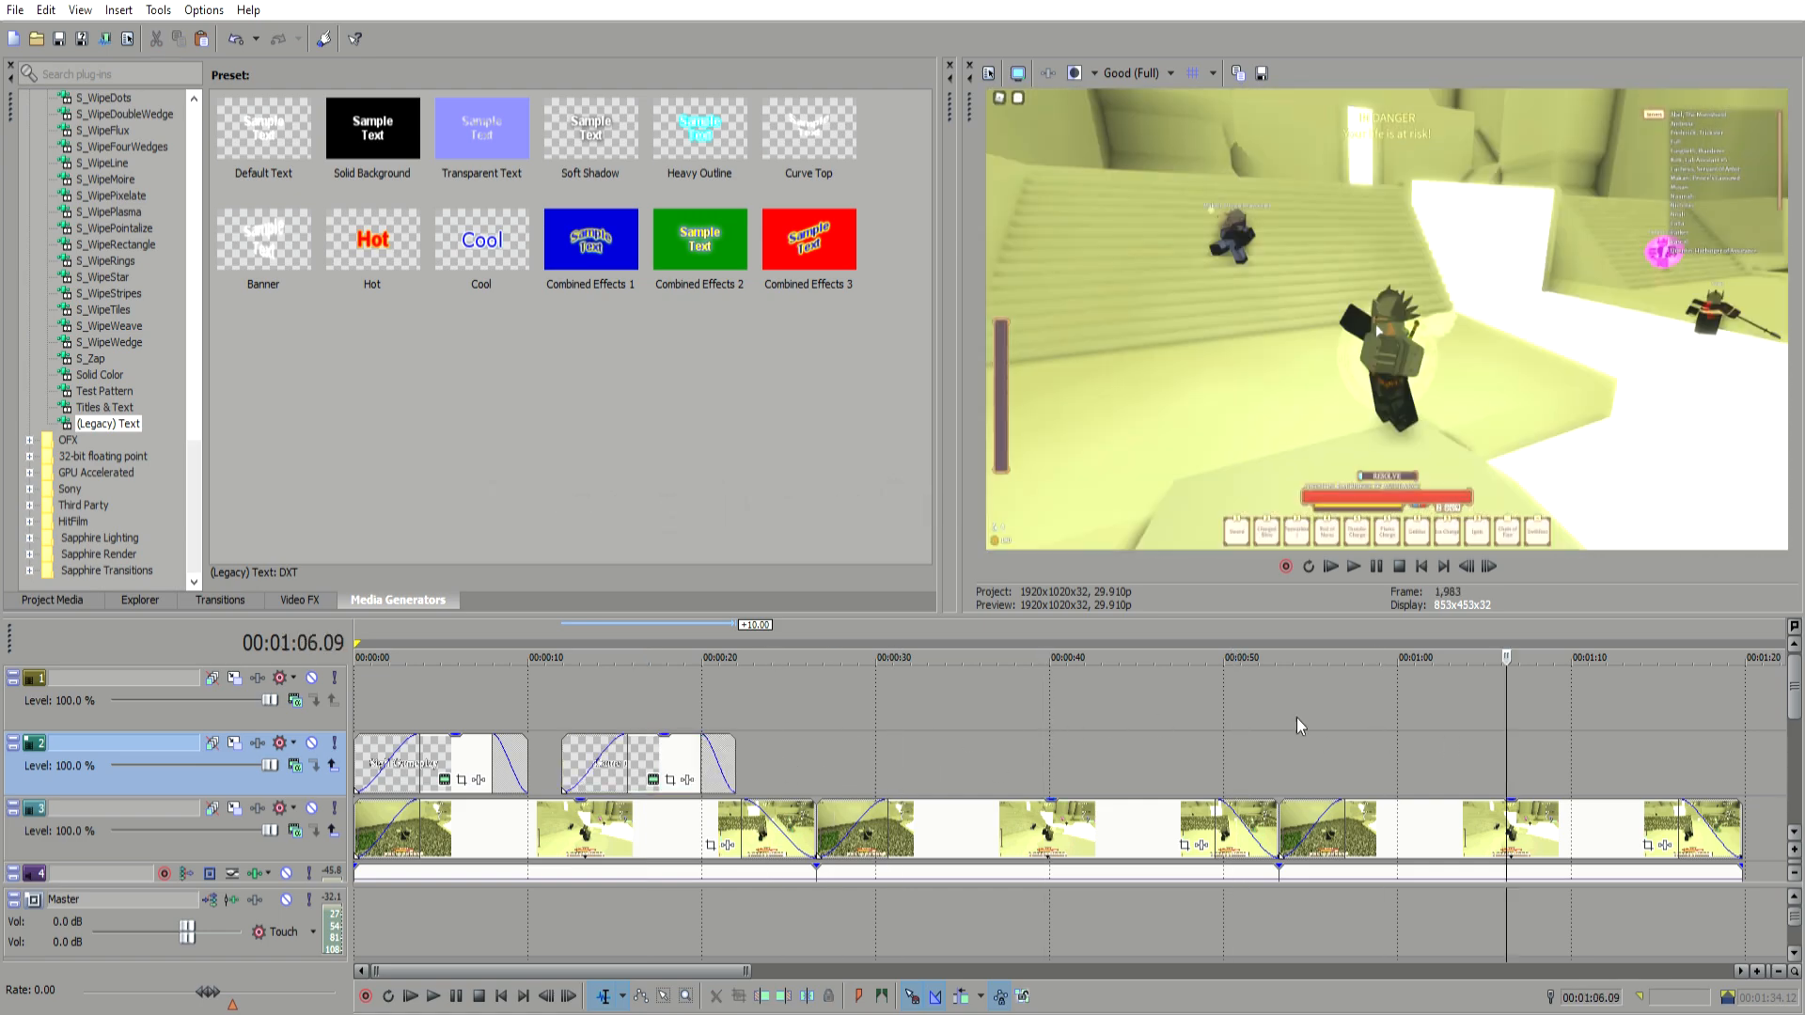
{"action": "left_click", "coordinate": [416, 663]}
{"action": "left_click", "coordinate": [645, 666]}
{"action": "left_click", "coordinate": [691, 669]}
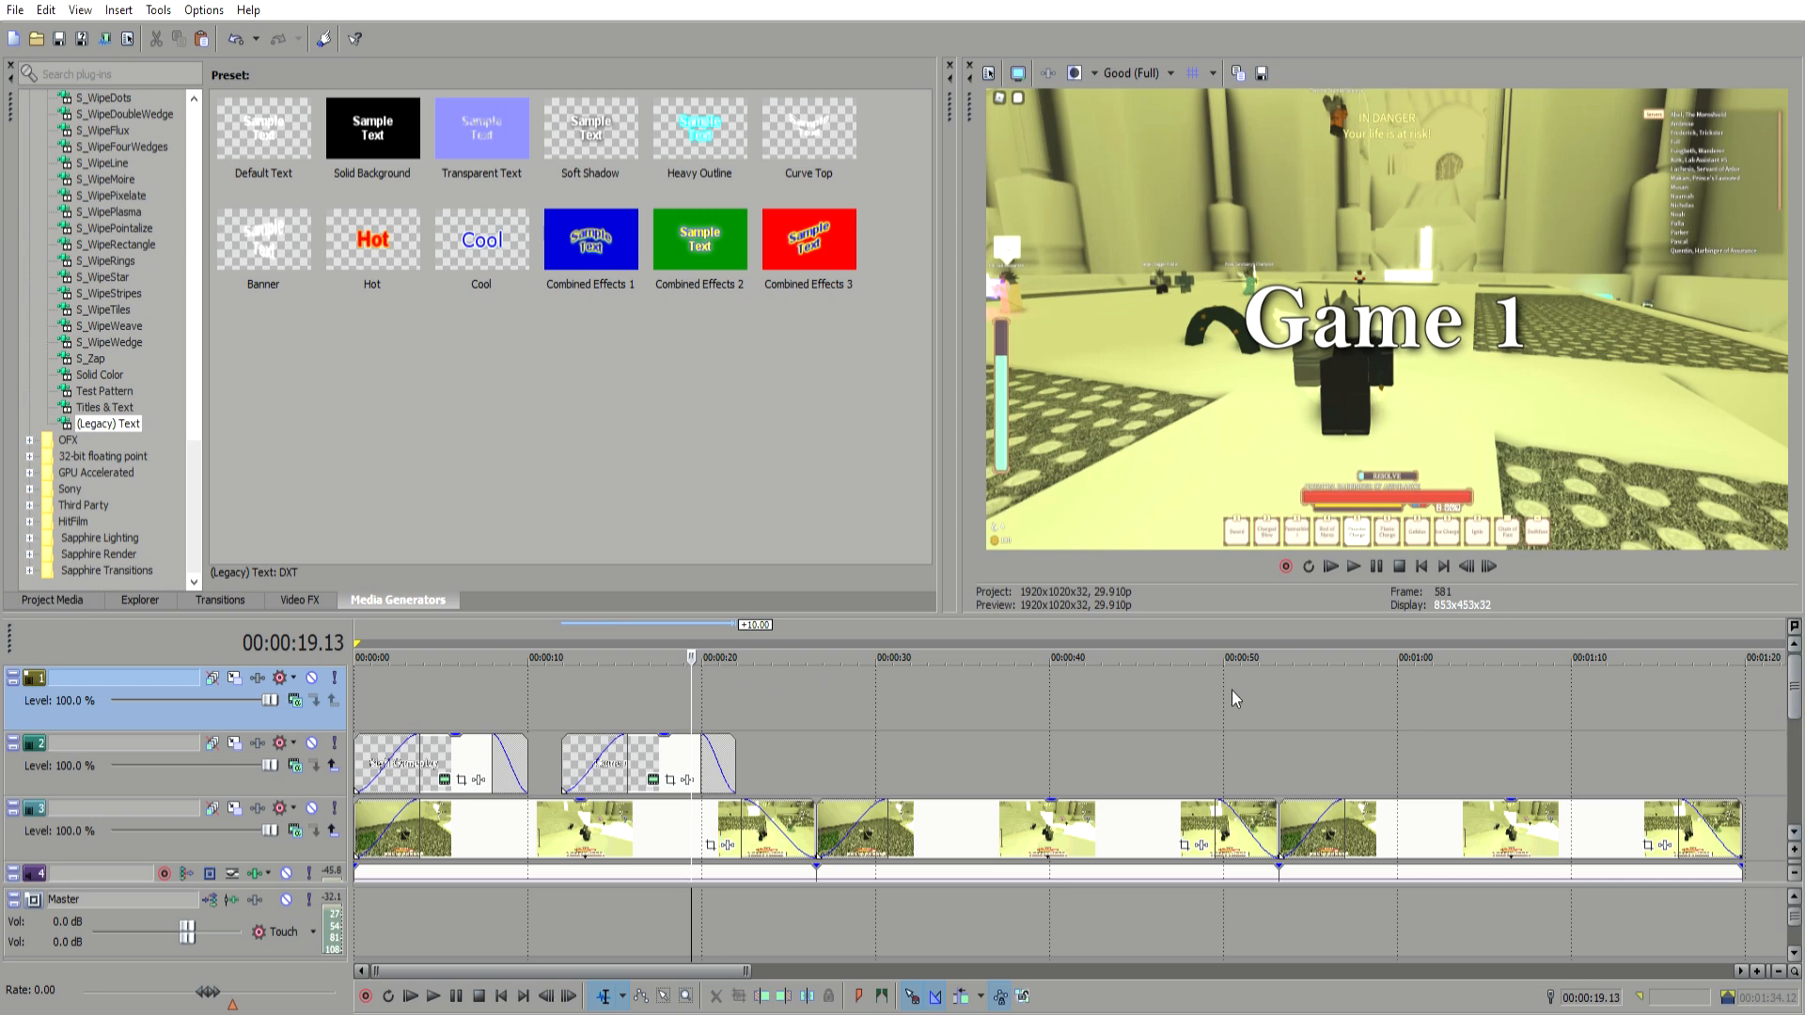
Step: Apply the default Brightness and Contrast video effect to the second gameplay clip
{"action": "left_click", "coordinate": [567, 835]}
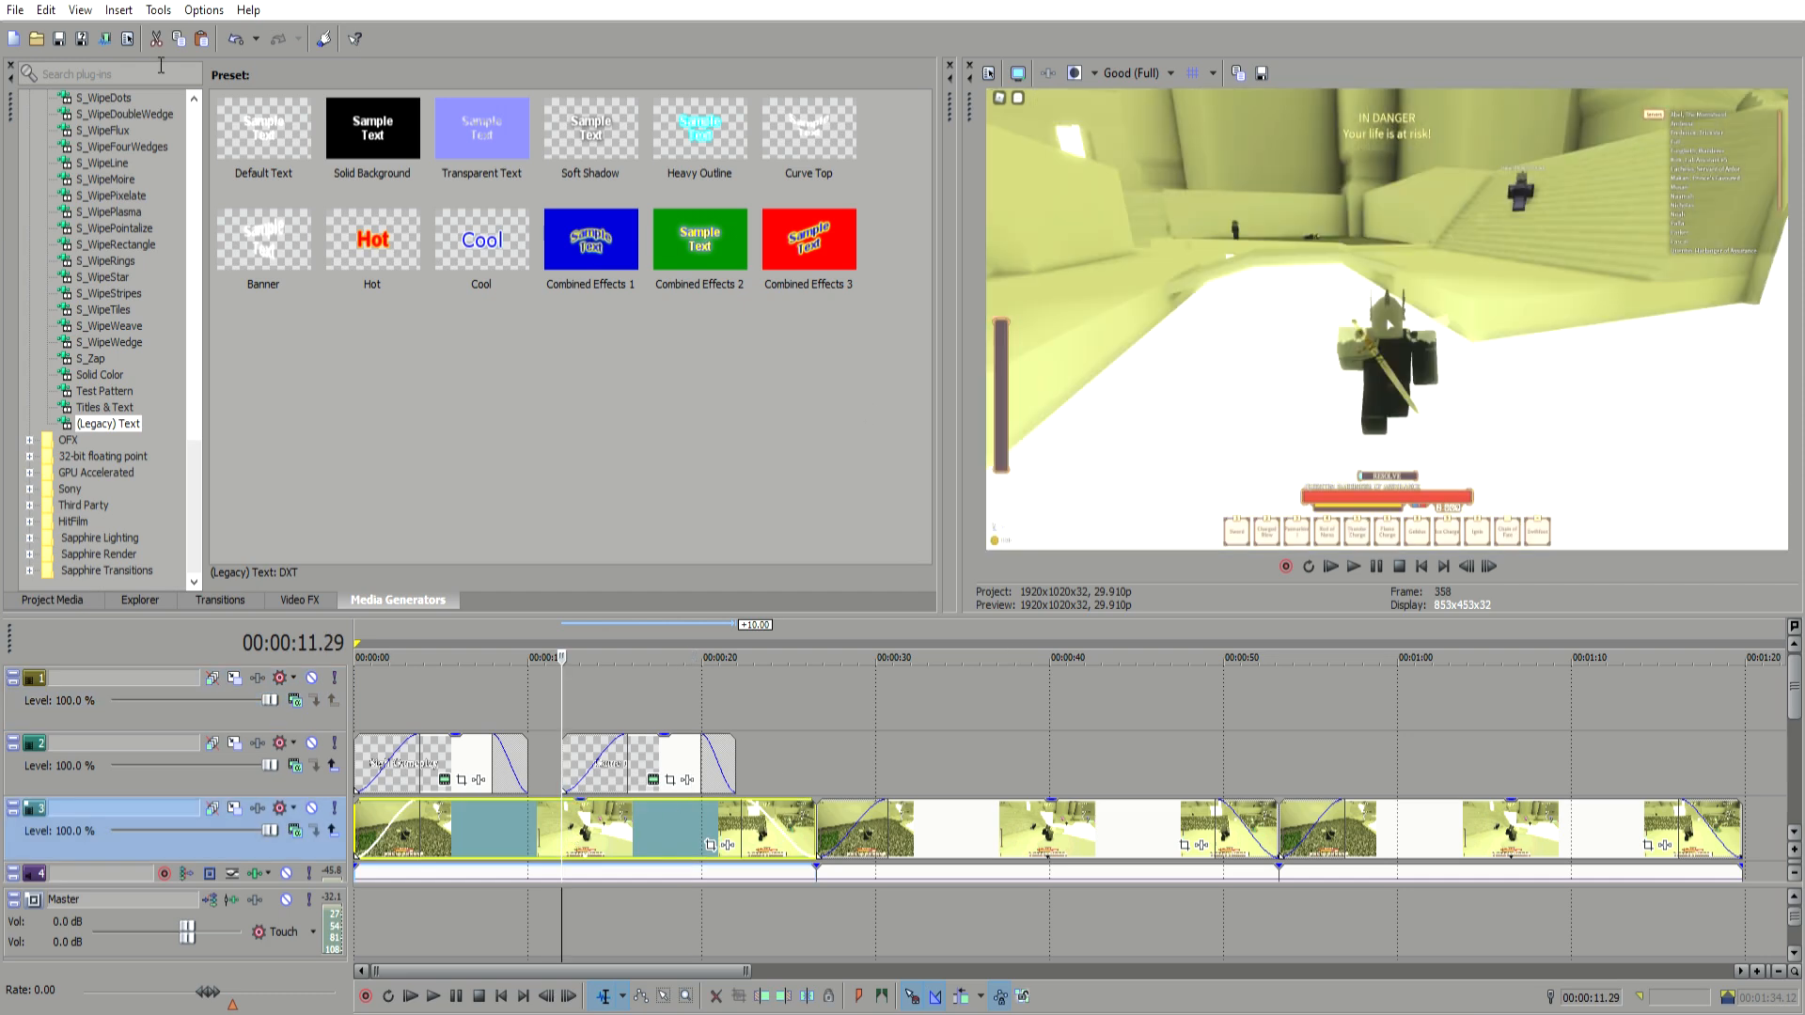
{"action": "left_click", "coordinate": [300, 600]}
{"action": "scroll", "coordinate": [109, 442], "scroll_direction": "down", "scroll_amount": 5}
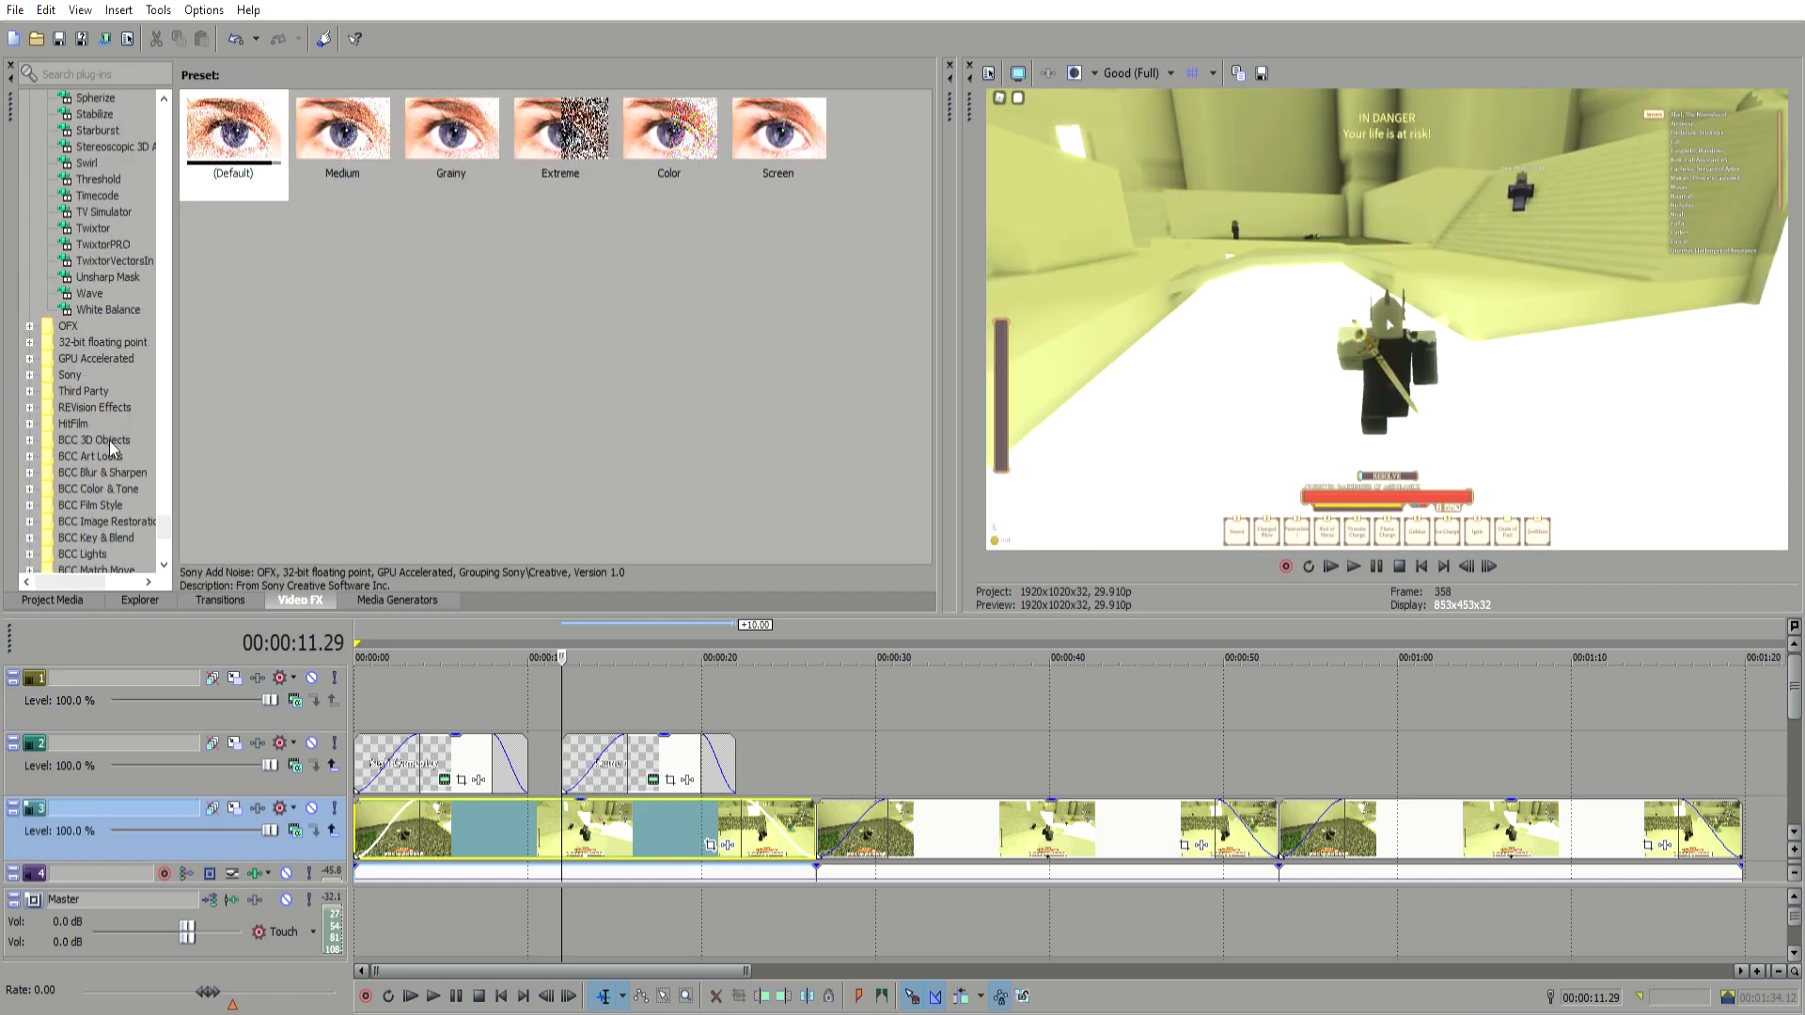
{"action": "left_click_drag", "start_coordinate": [158, 494], "coordinate": [130, 83]}
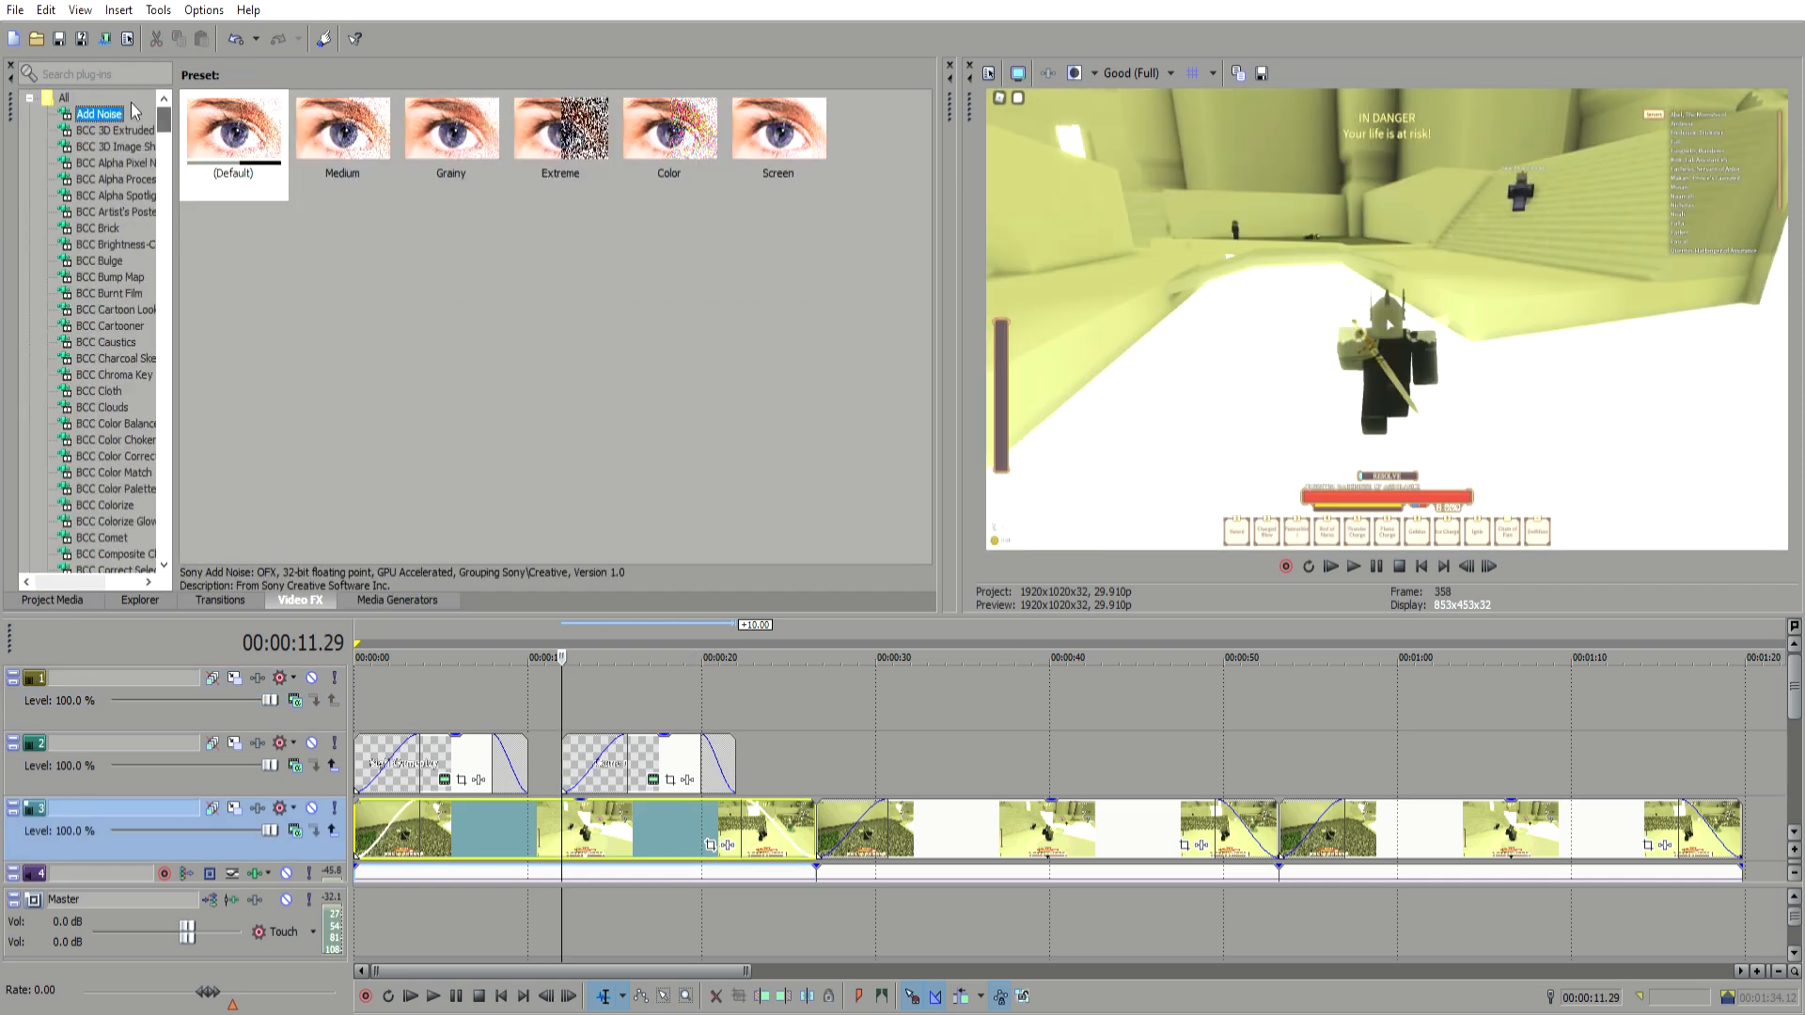
{"action": "scroll", "coordinate": [72, 399], "scroll_direction": "down", "scroll_amount": 3}
{"action": "scroll", "coordinate": [97, 421], "scroll_direction": "down", "scroll_amount": 20}
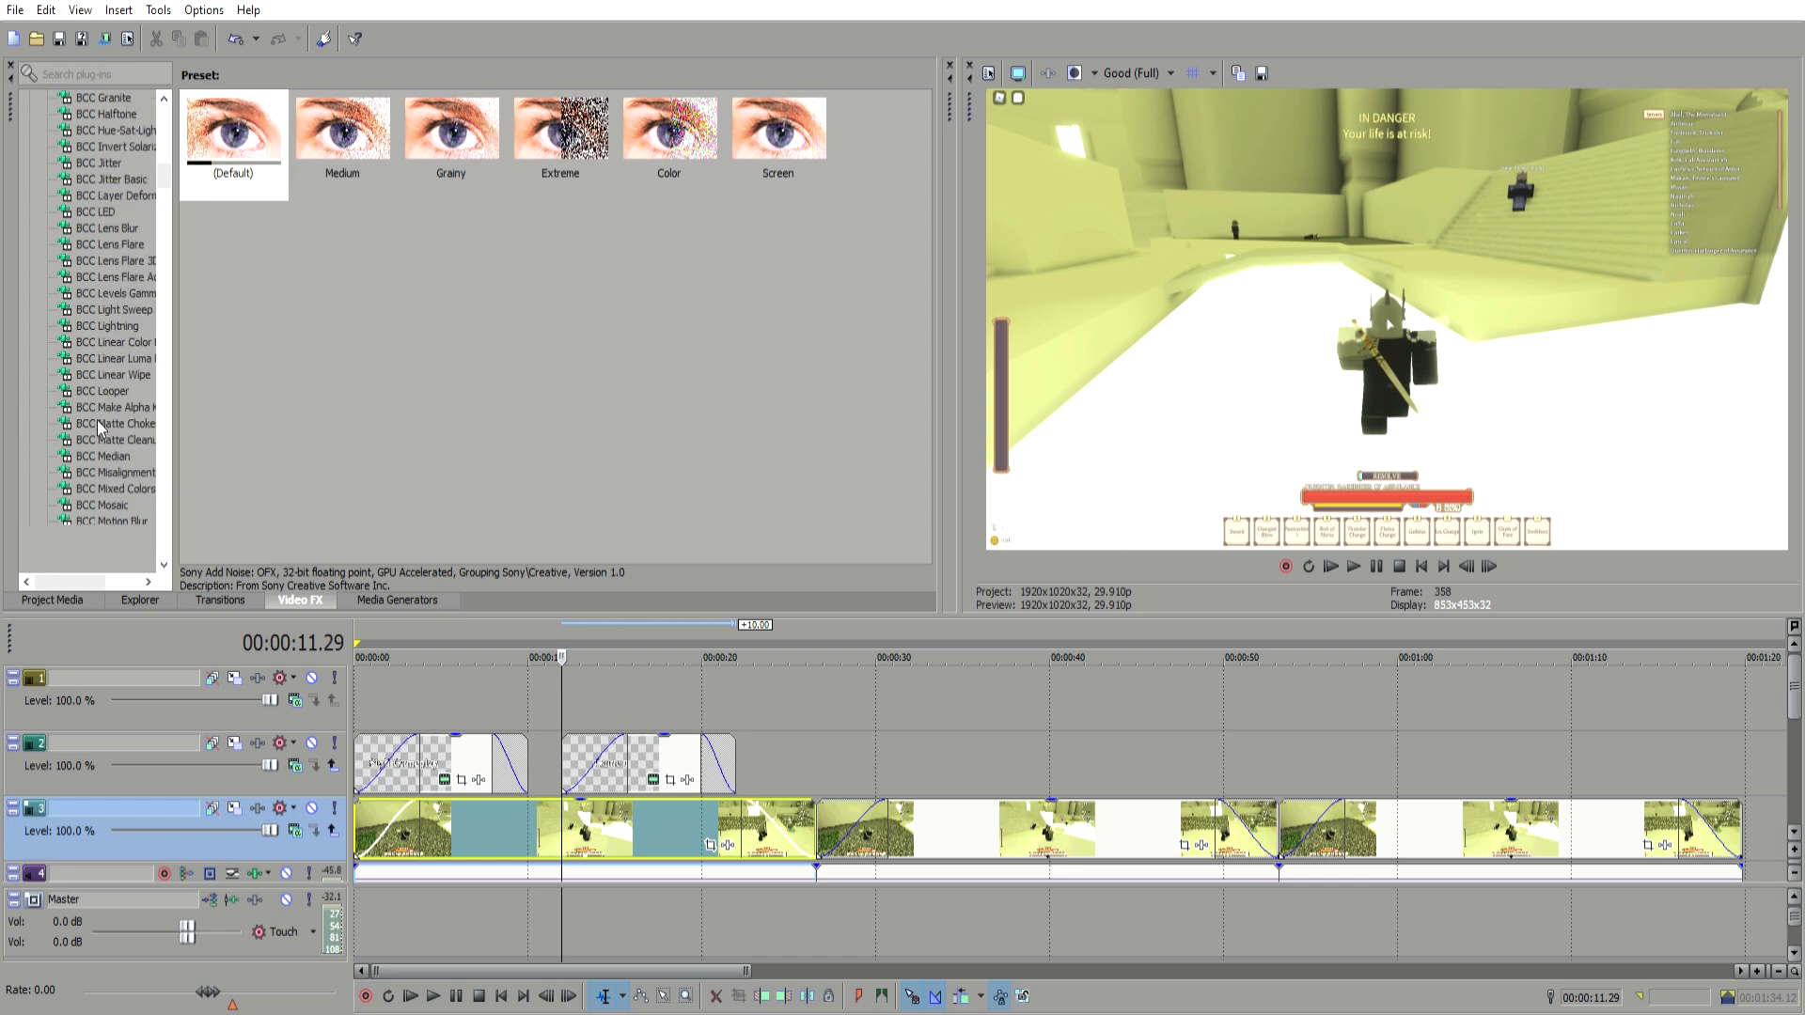
{"action": "scroll", "coordinate": [98, 423], "scroll_direction": "down", "scroll_amount": 9}
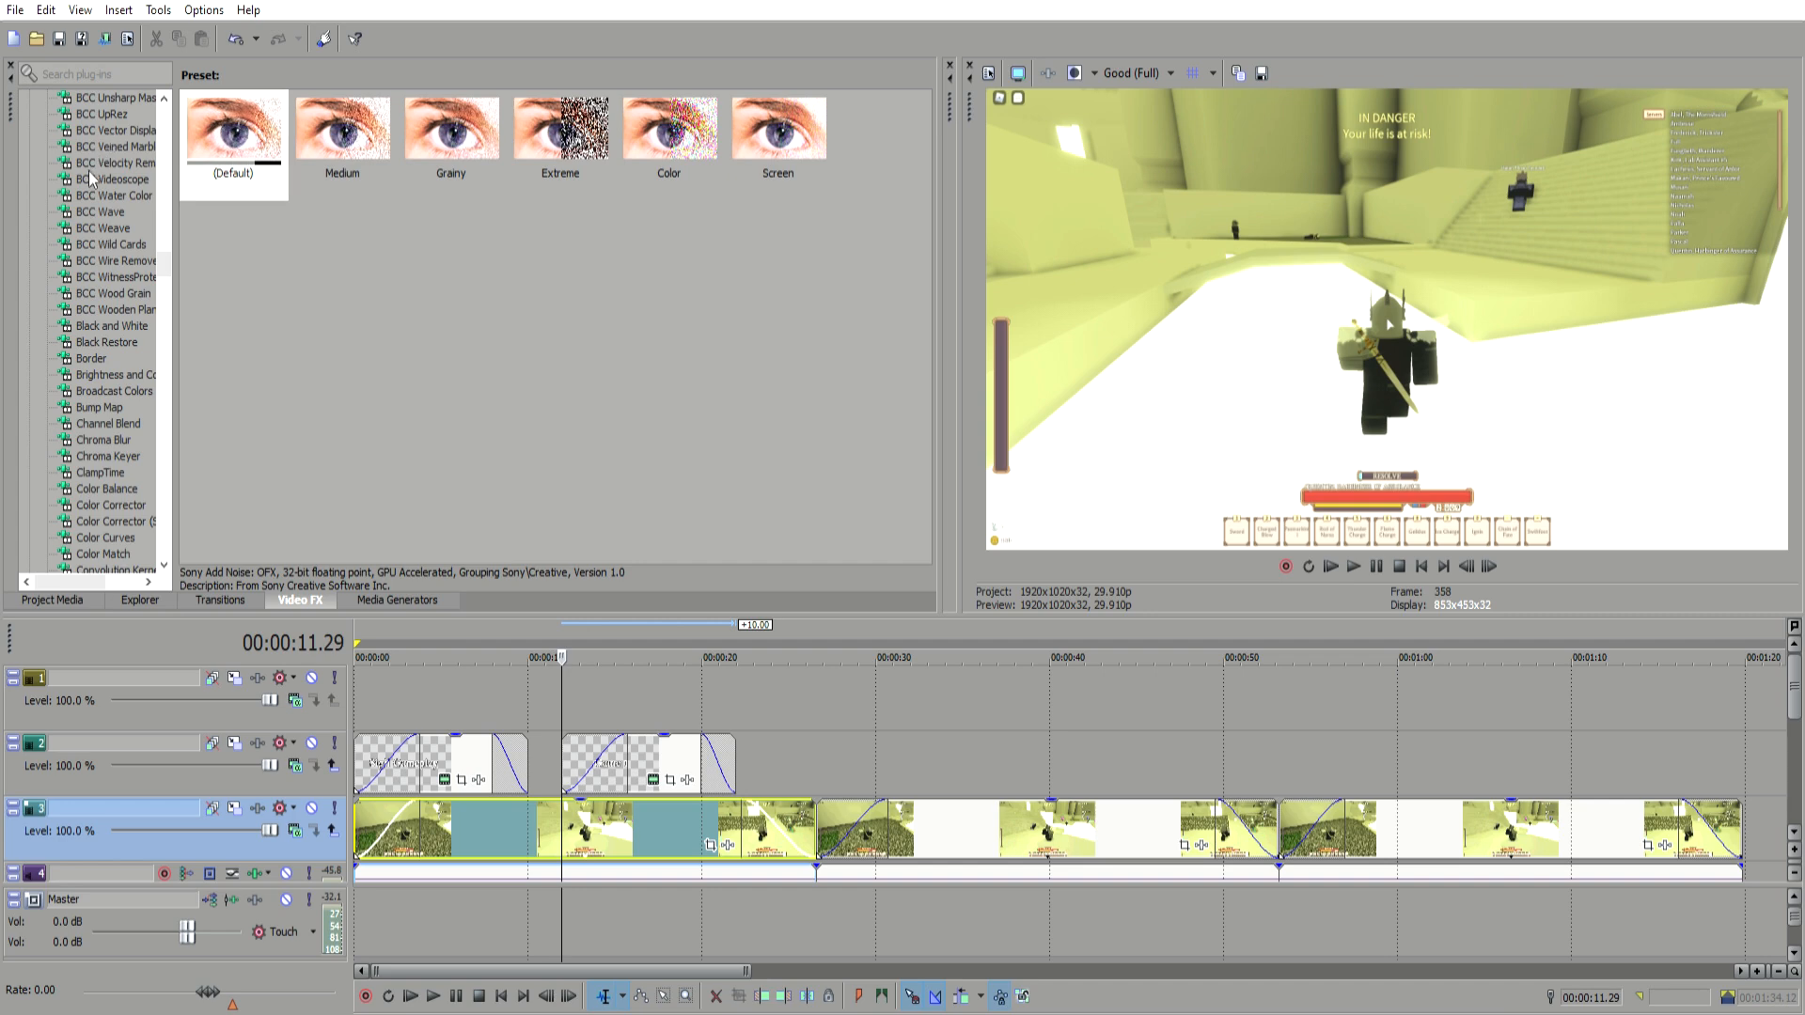
{"action": "scroll", "coordinate": [98, 423], "scroll_direction": "down", "scroll_amount": 20}
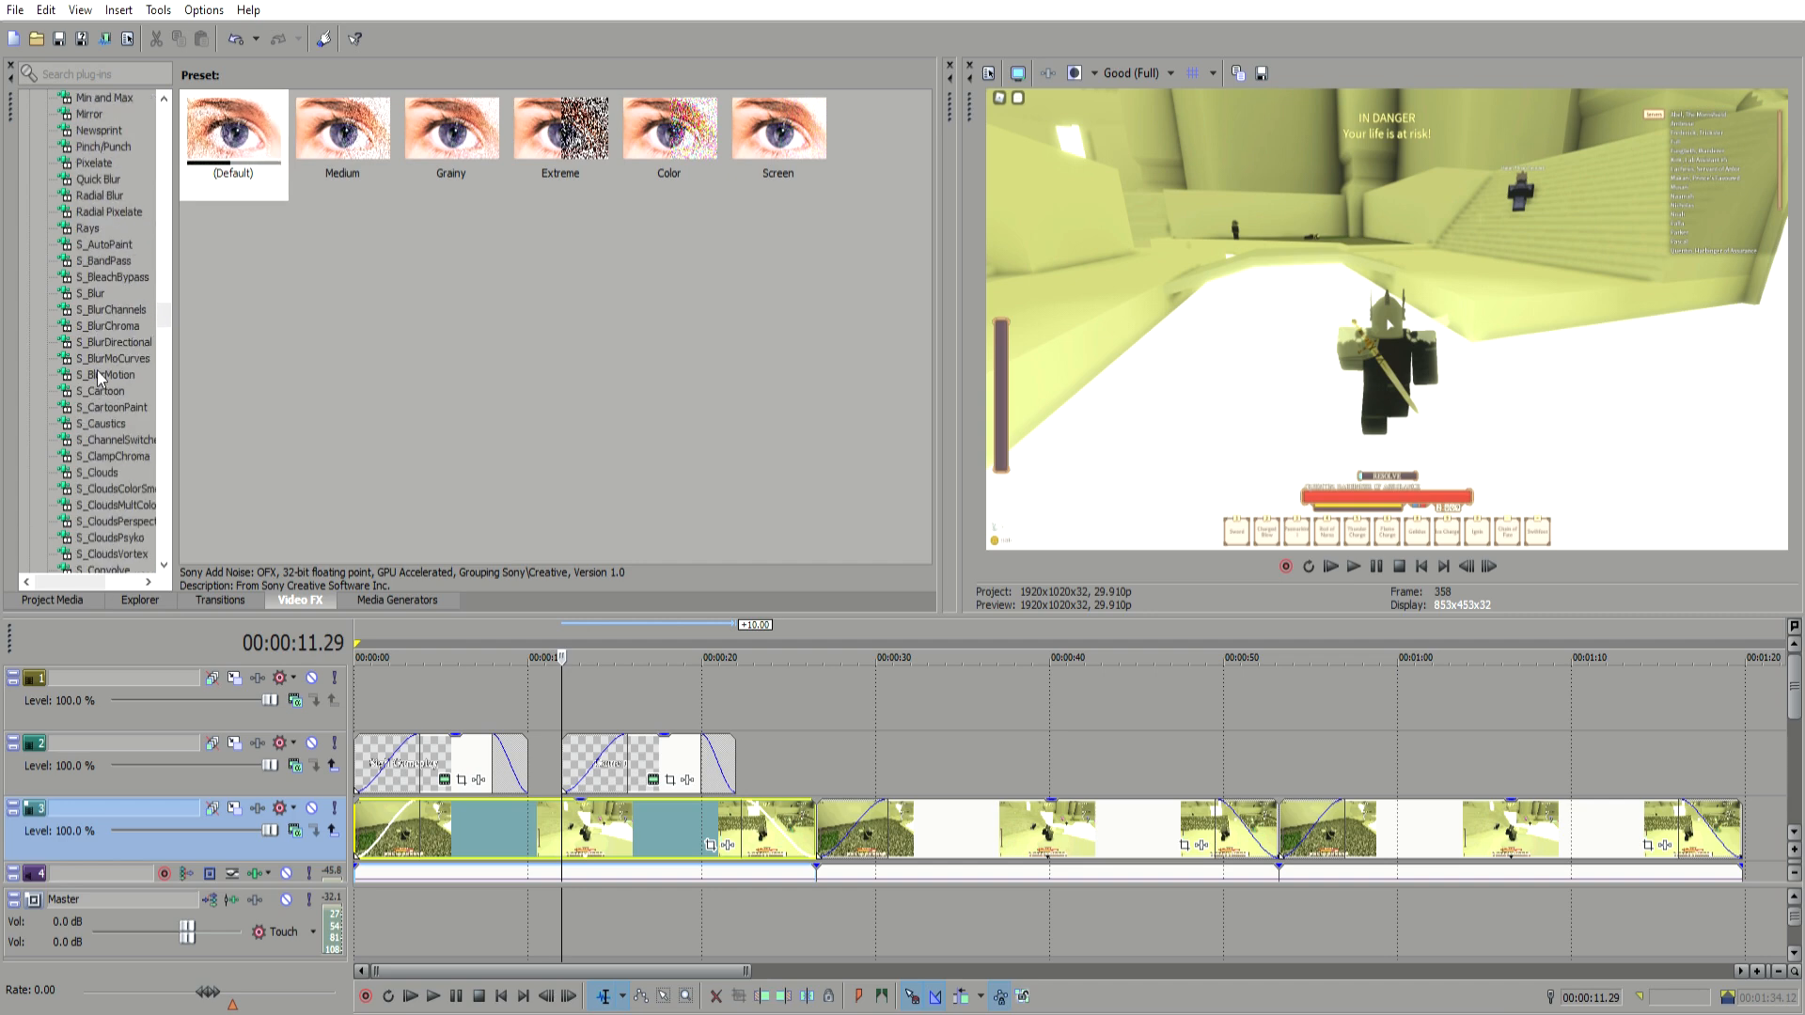
{"action": "scroll", "coordinate": [89, 429], "scroll_direction": "up", "scroll_amount": 10}
{"action": "scroll", "coordinate": [93, 416], "scroll_direction": "up", "scroll_amount": 4}
{"action": "left_click", "coordinate": [110, 261]}
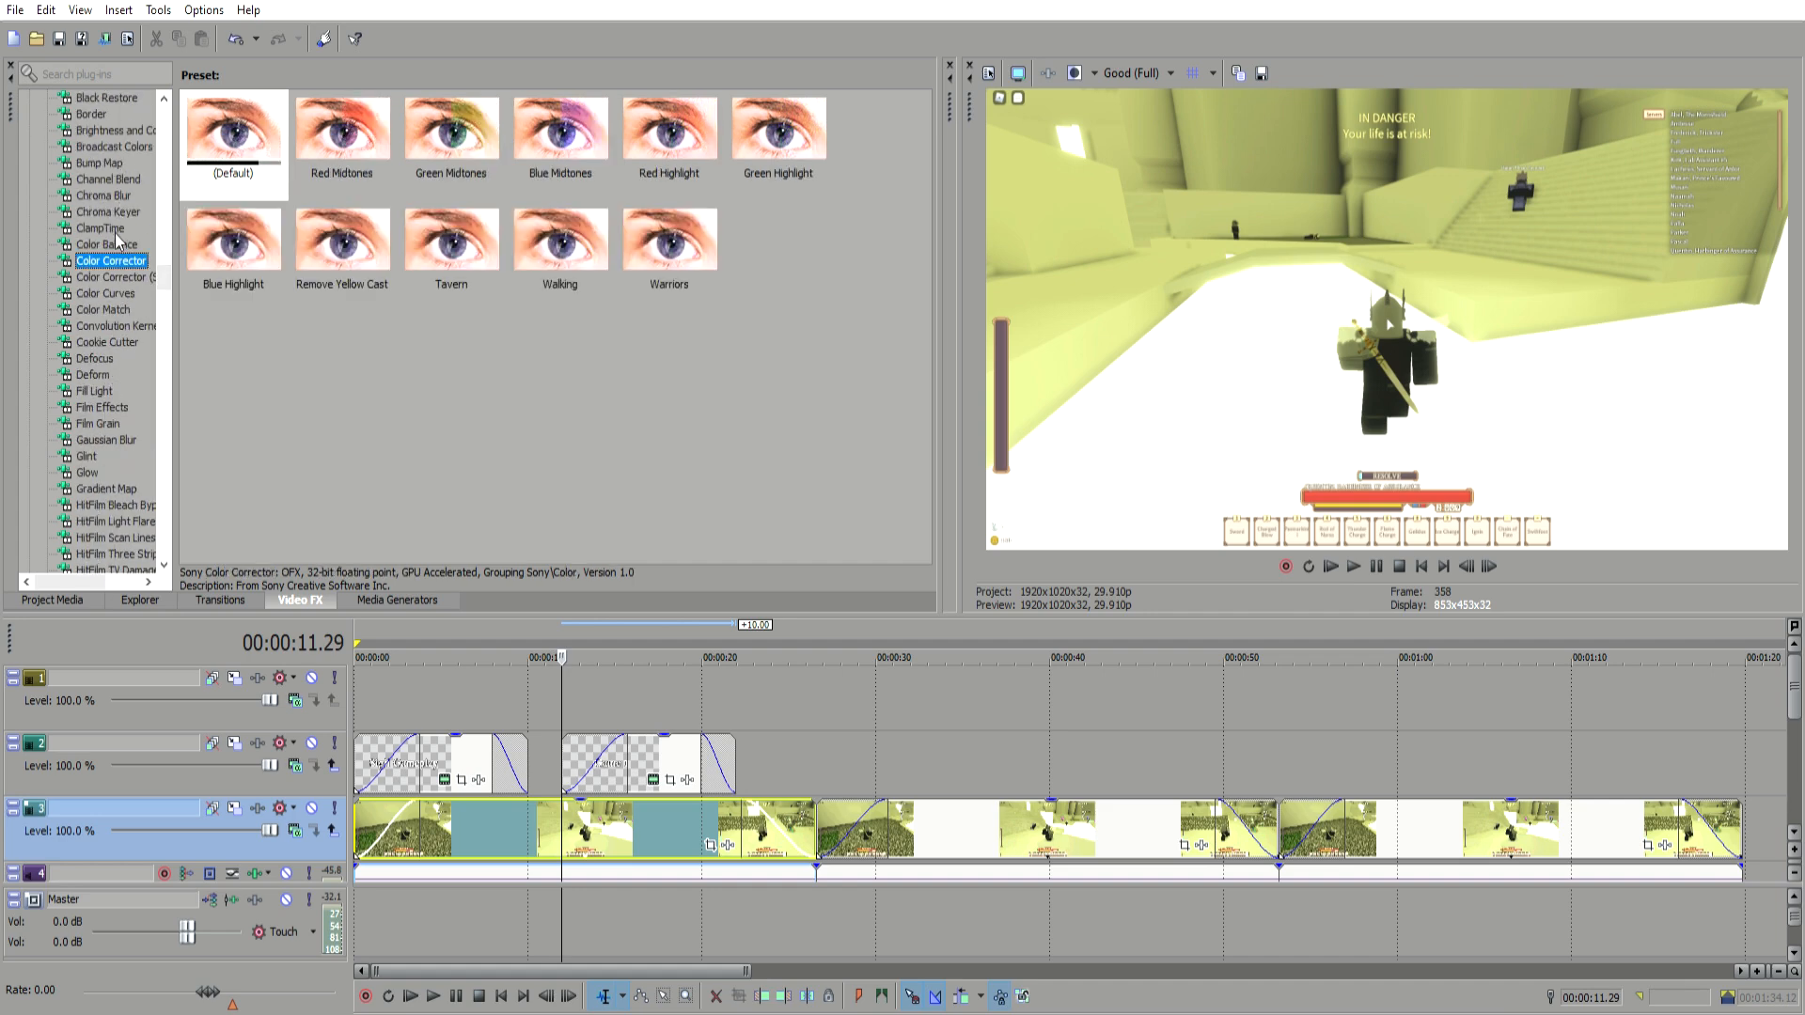
{"action": "left_click", "coordinate": [245, 100]}
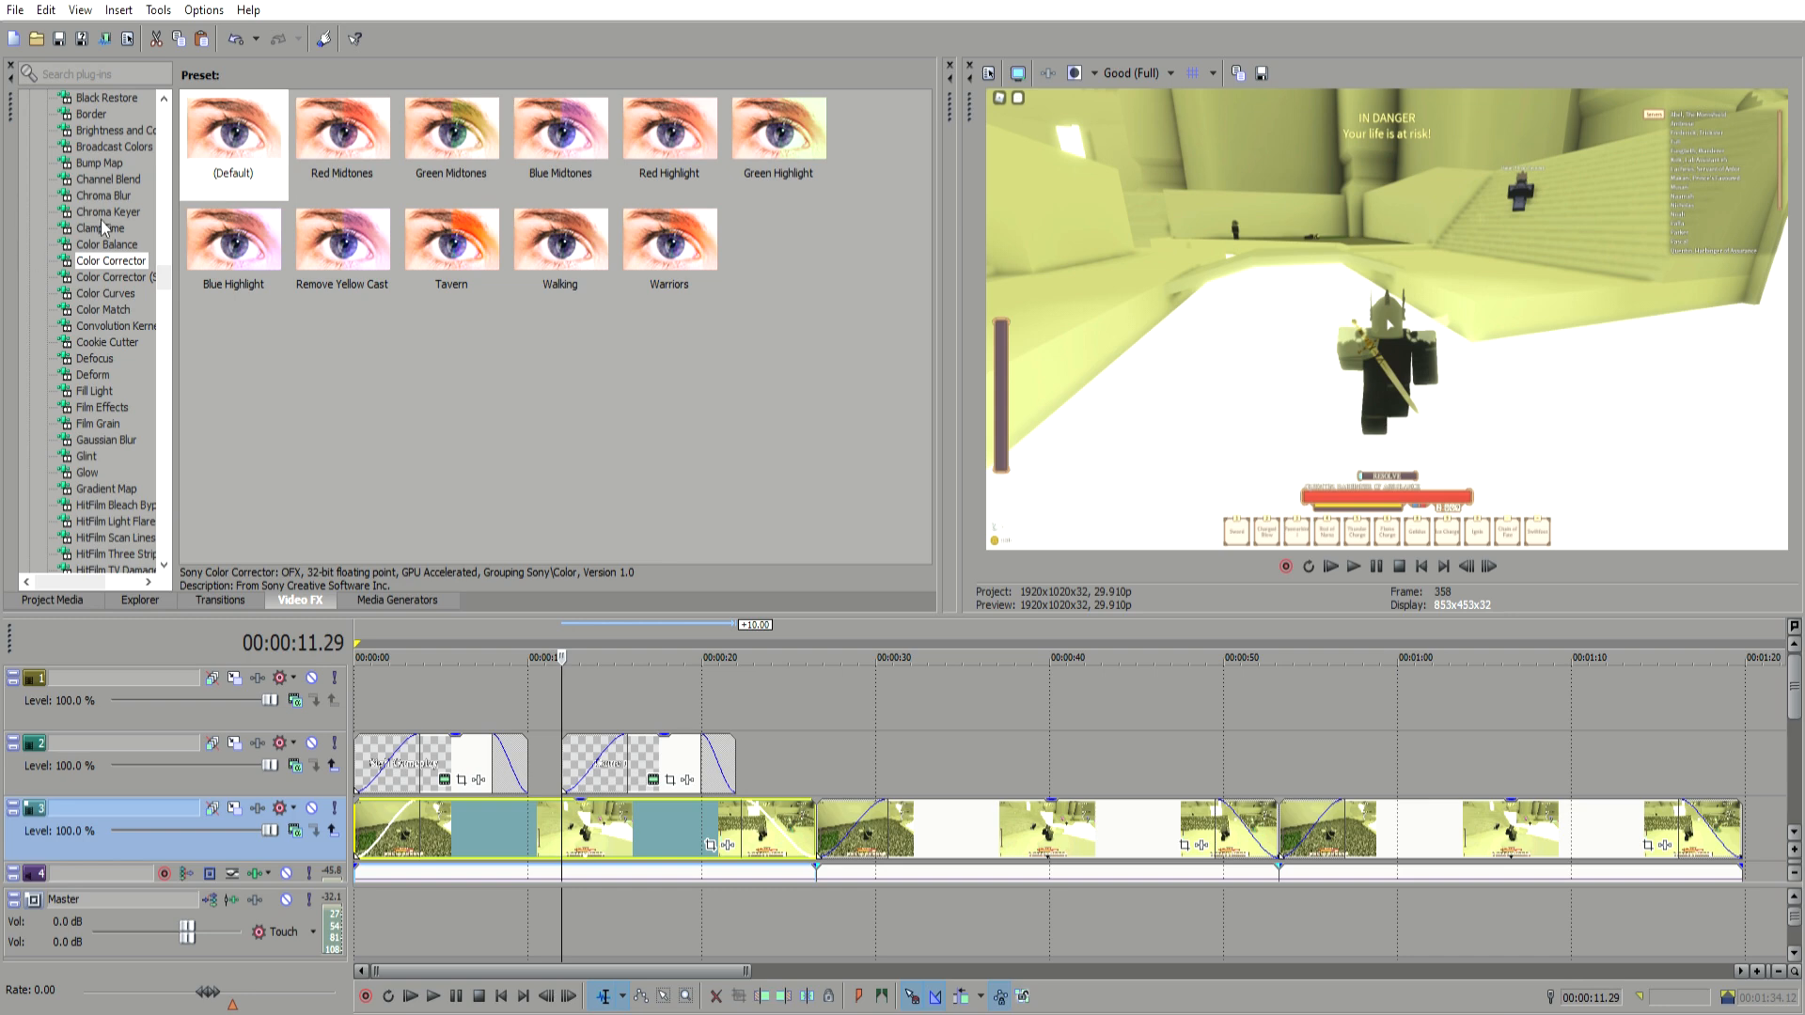
{"action": "left_click", "coordinate": [115, 130]}
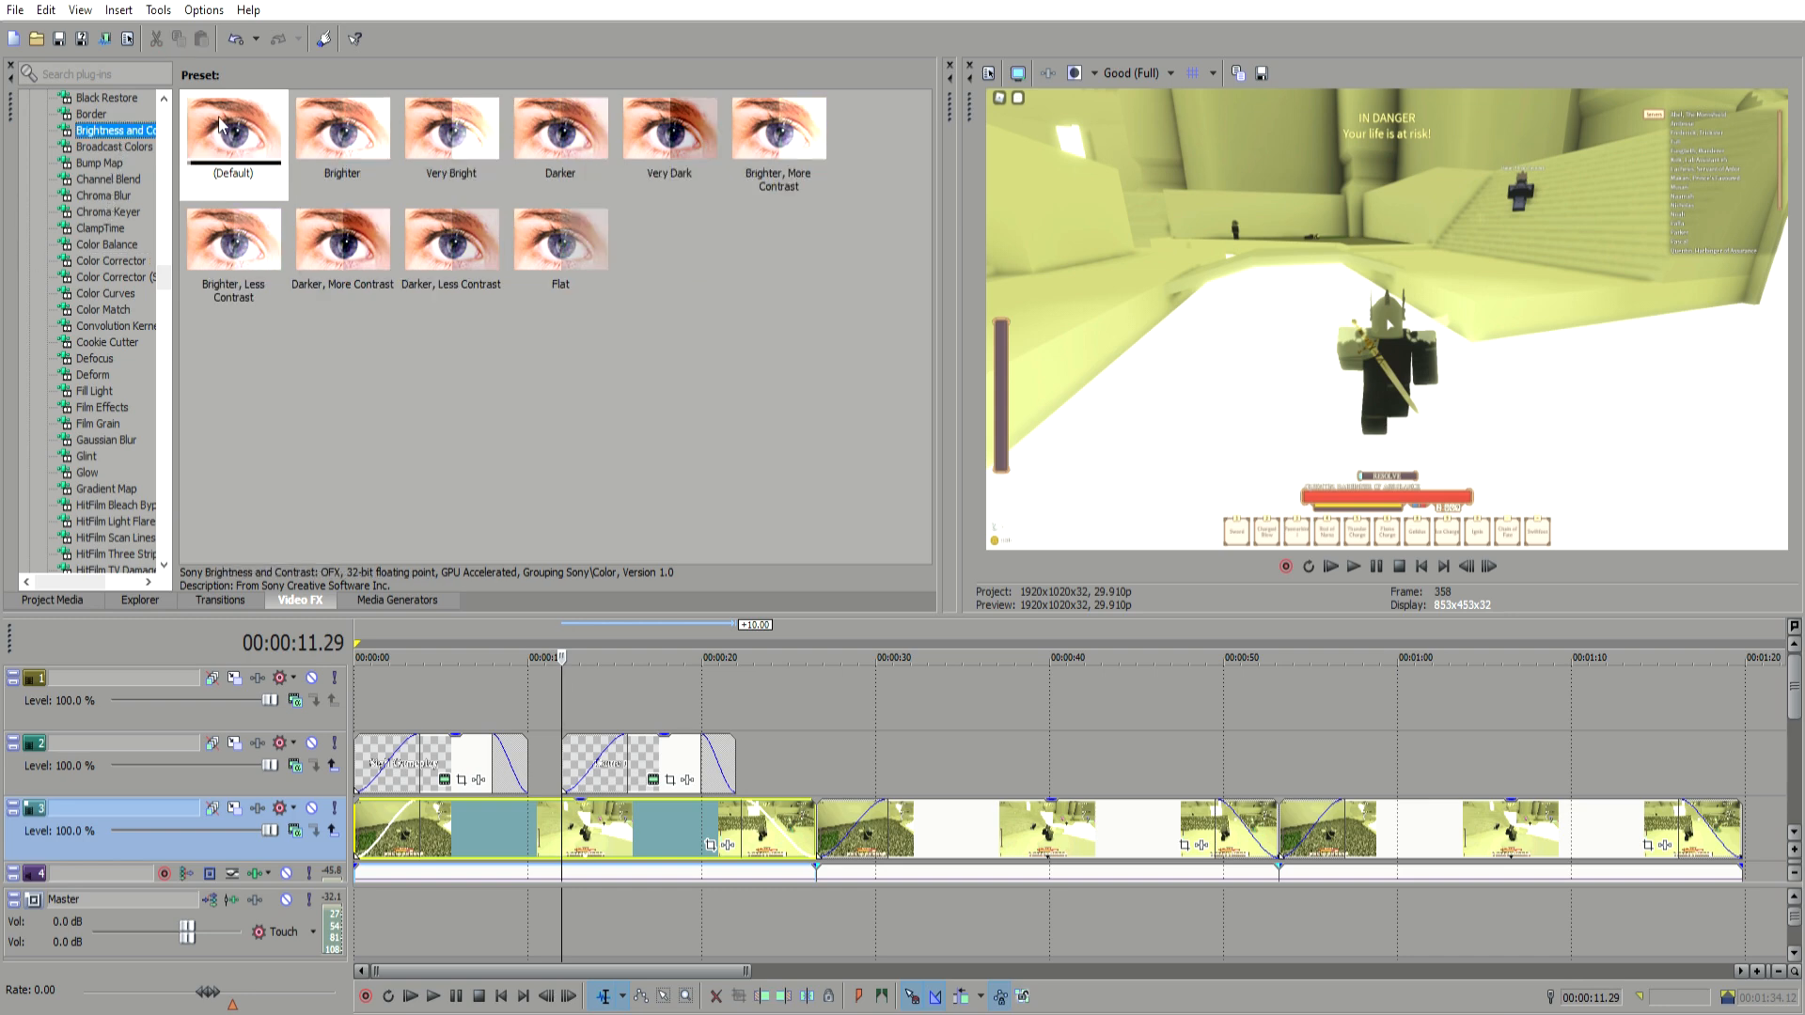
{"action": "left_click_drag", "start_coordinate": [232, 103], "coordinate": [628, 814]}
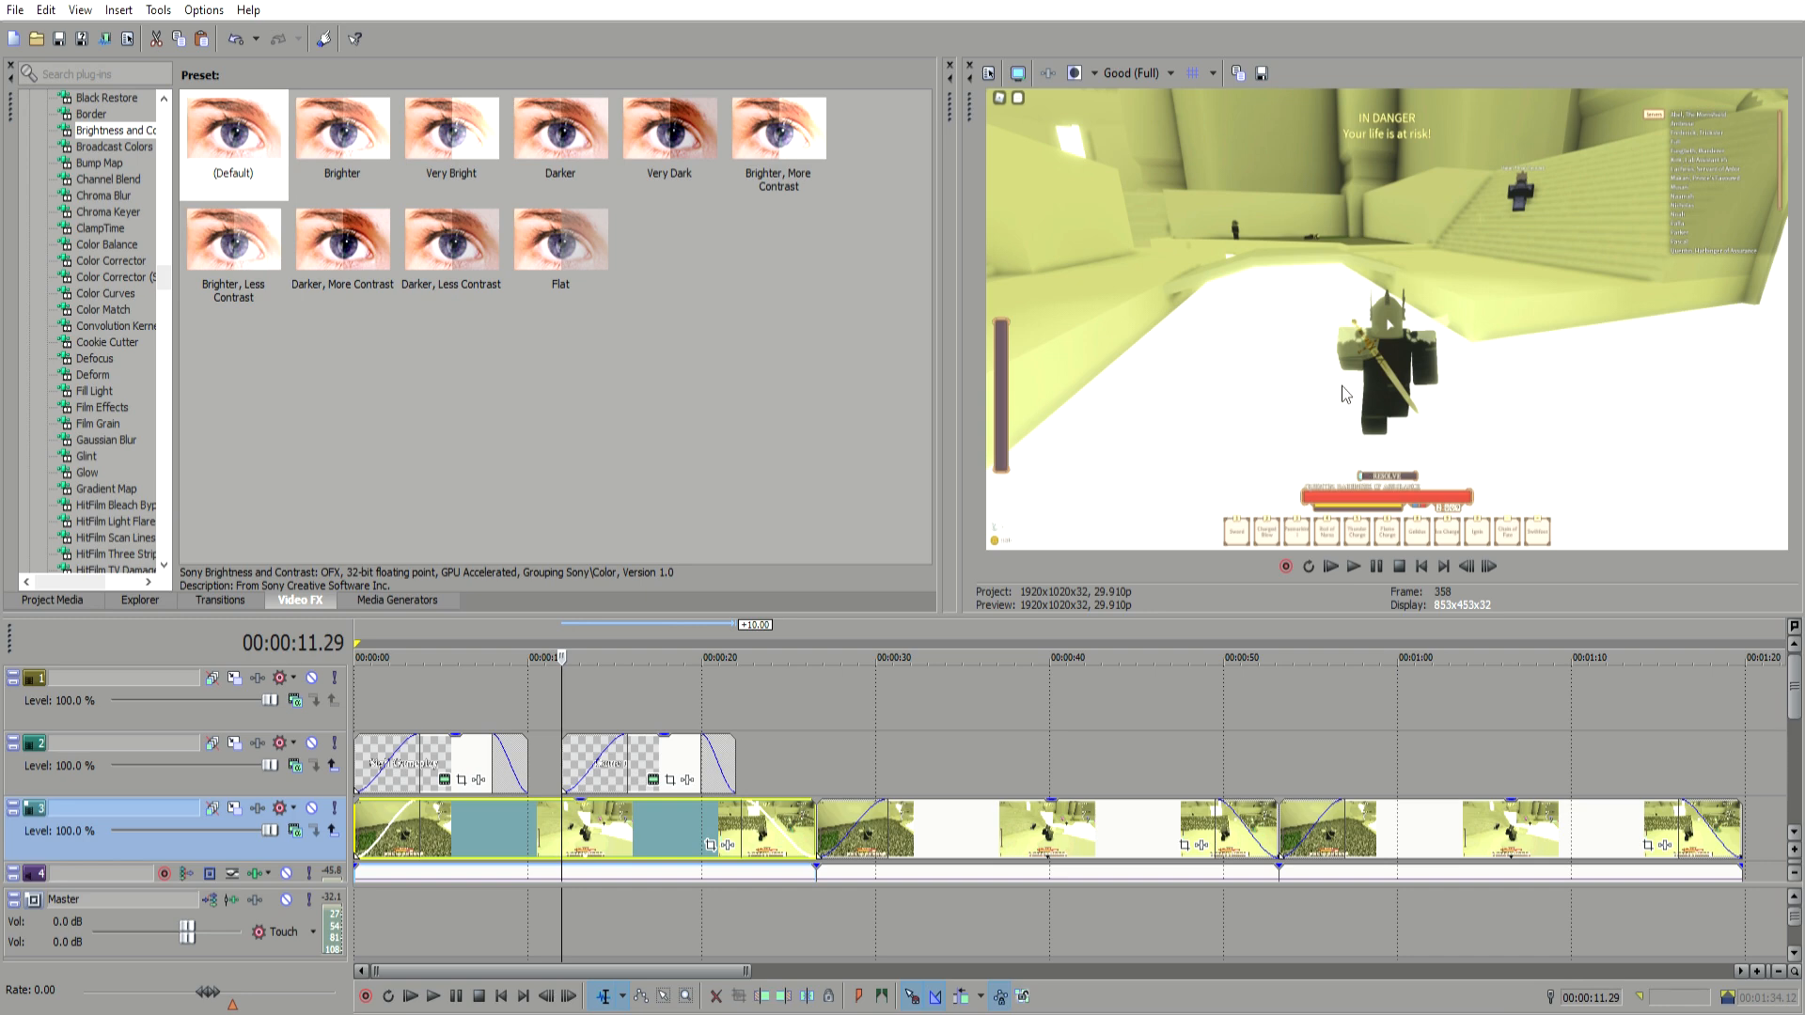
Step: Play and scrub through the gameplay clip to preview the effect
{"action": "key", "text": "space"}
{"action": "left_click", "coordinate": [622, 814]}
{"action": "left_click", "coordinate": [679, 814]}
{"action": "left_click", "coordinate": [536, 814]}
{"action": "left_click", "coordinate": [532, 814]}
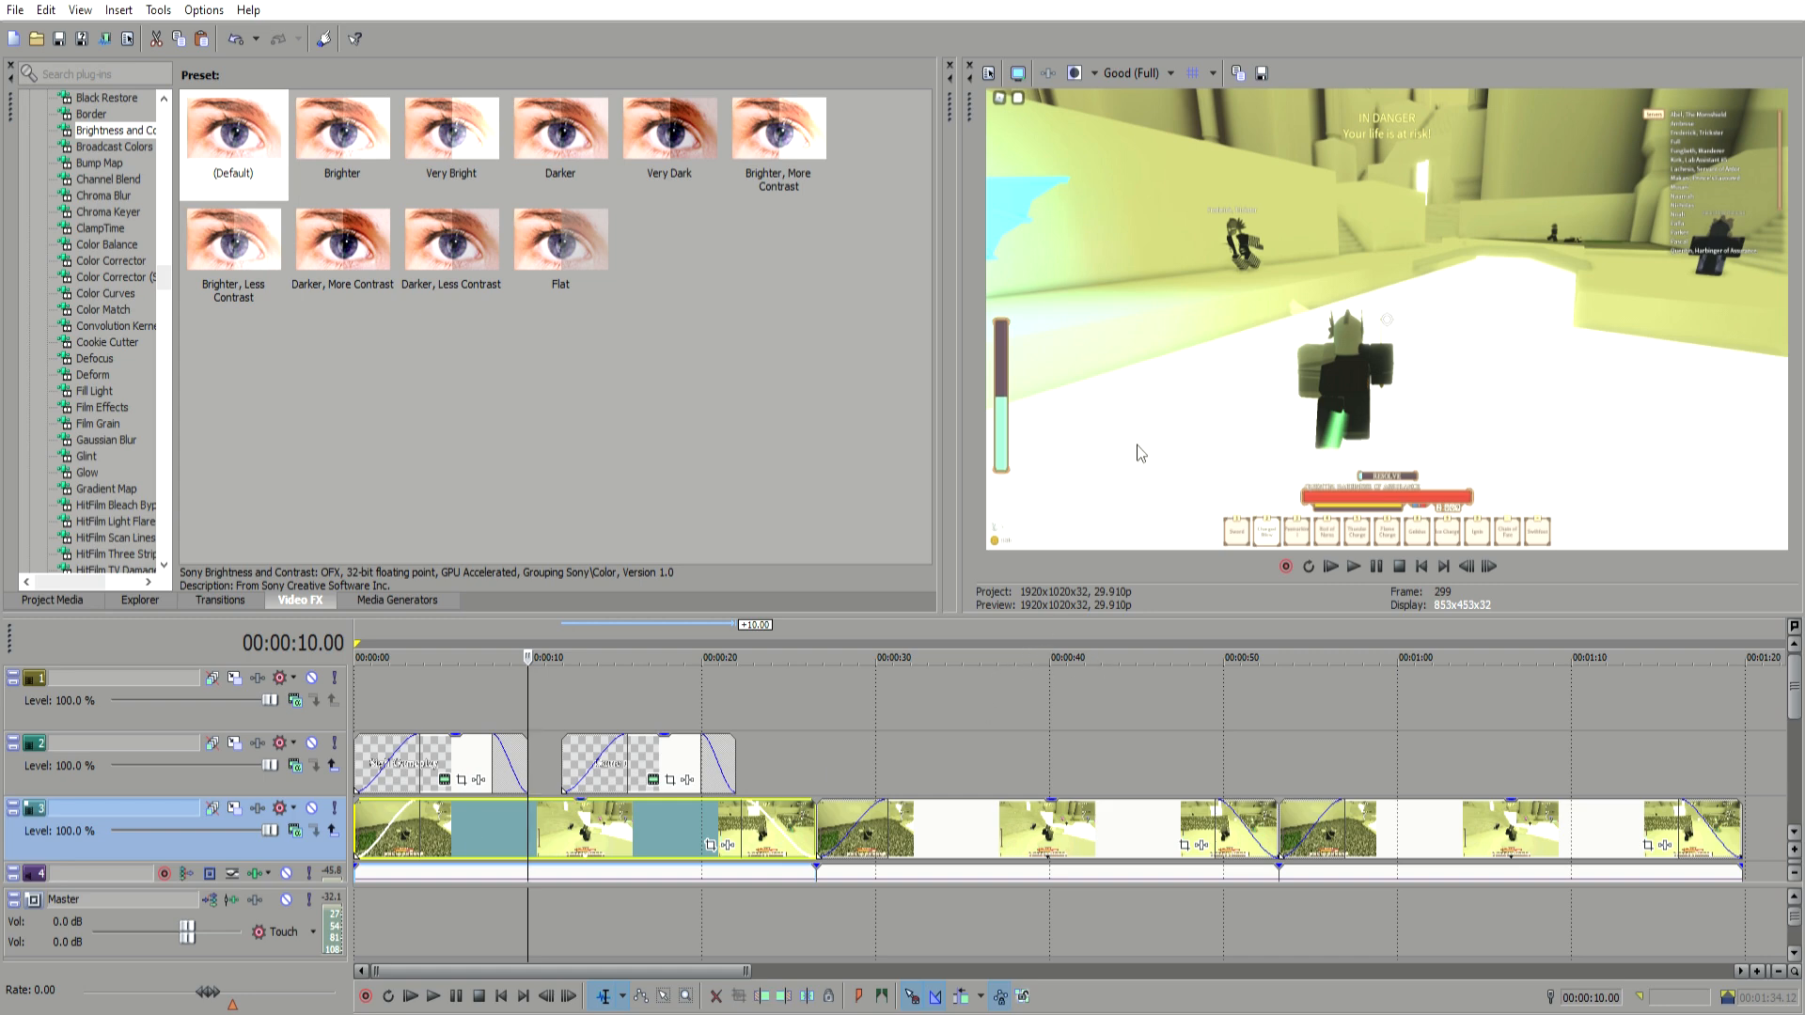
{"action": "left_click", "coordinate": [308, 706]}
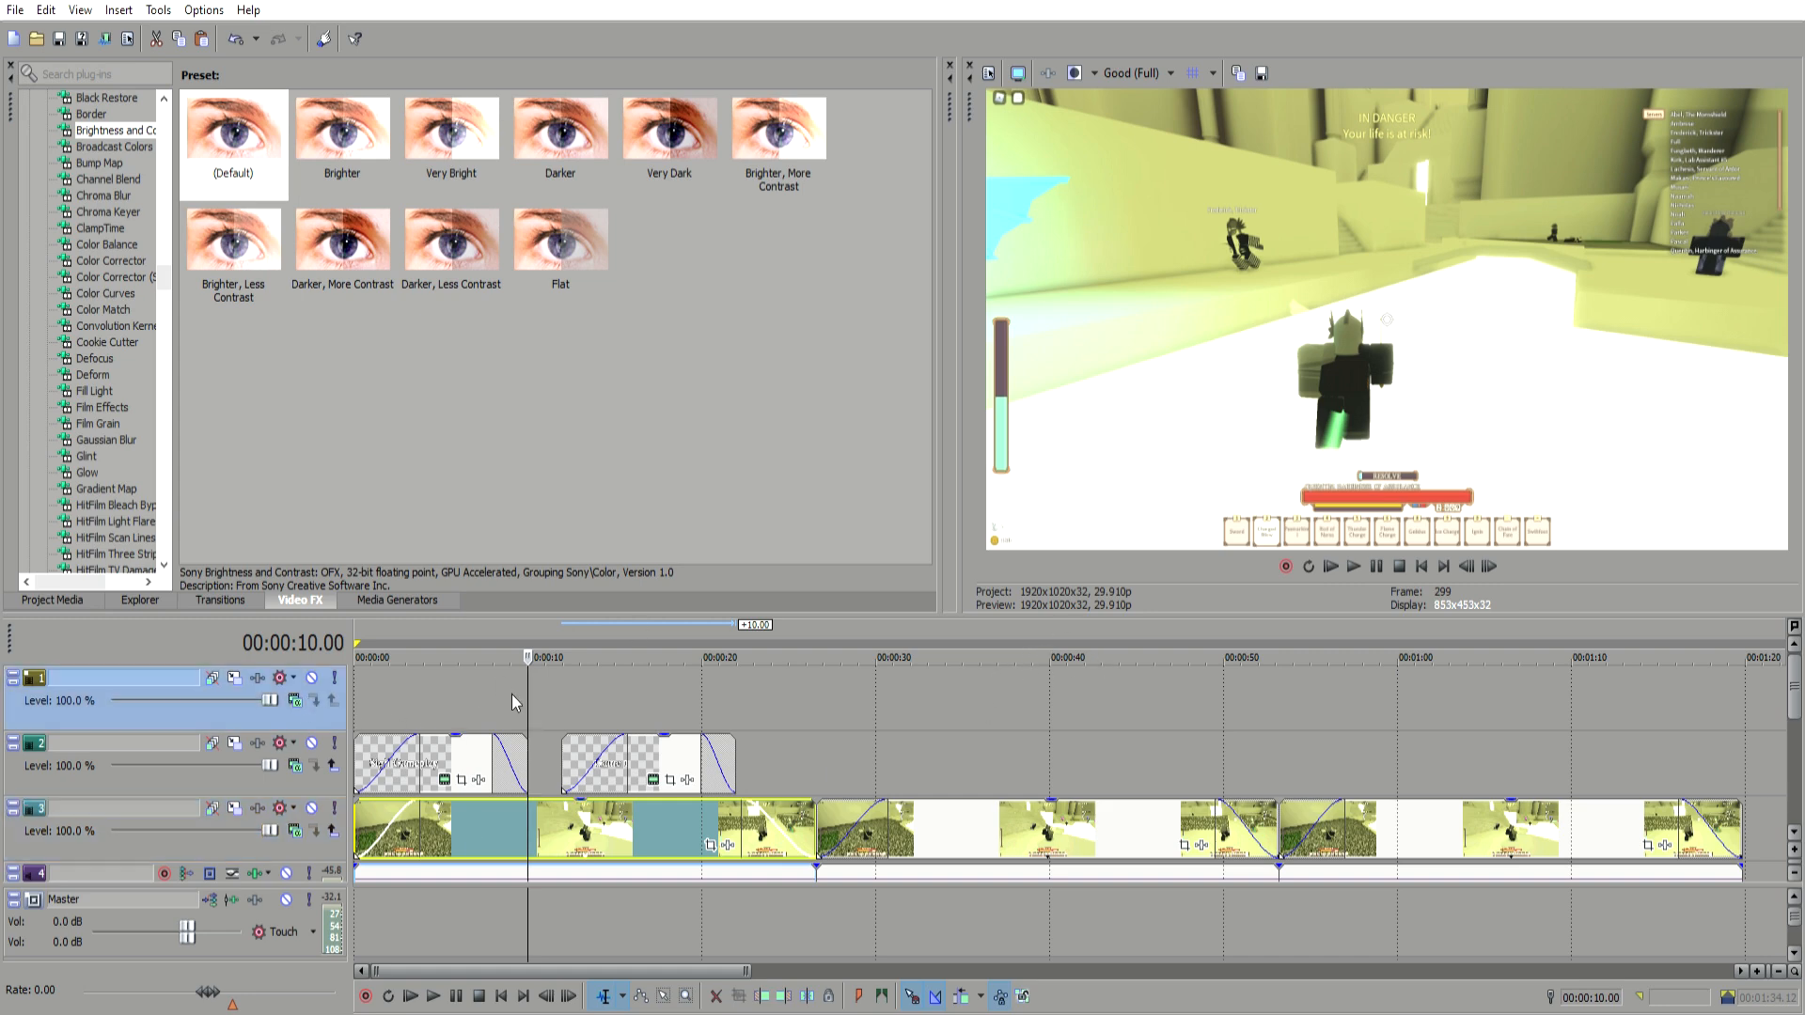
Step: Create black bars by adding a solid color generator event and cropping its frame with Pan/Crop on the top track
{"action": "left_click", "coordinate": [398, 600]}
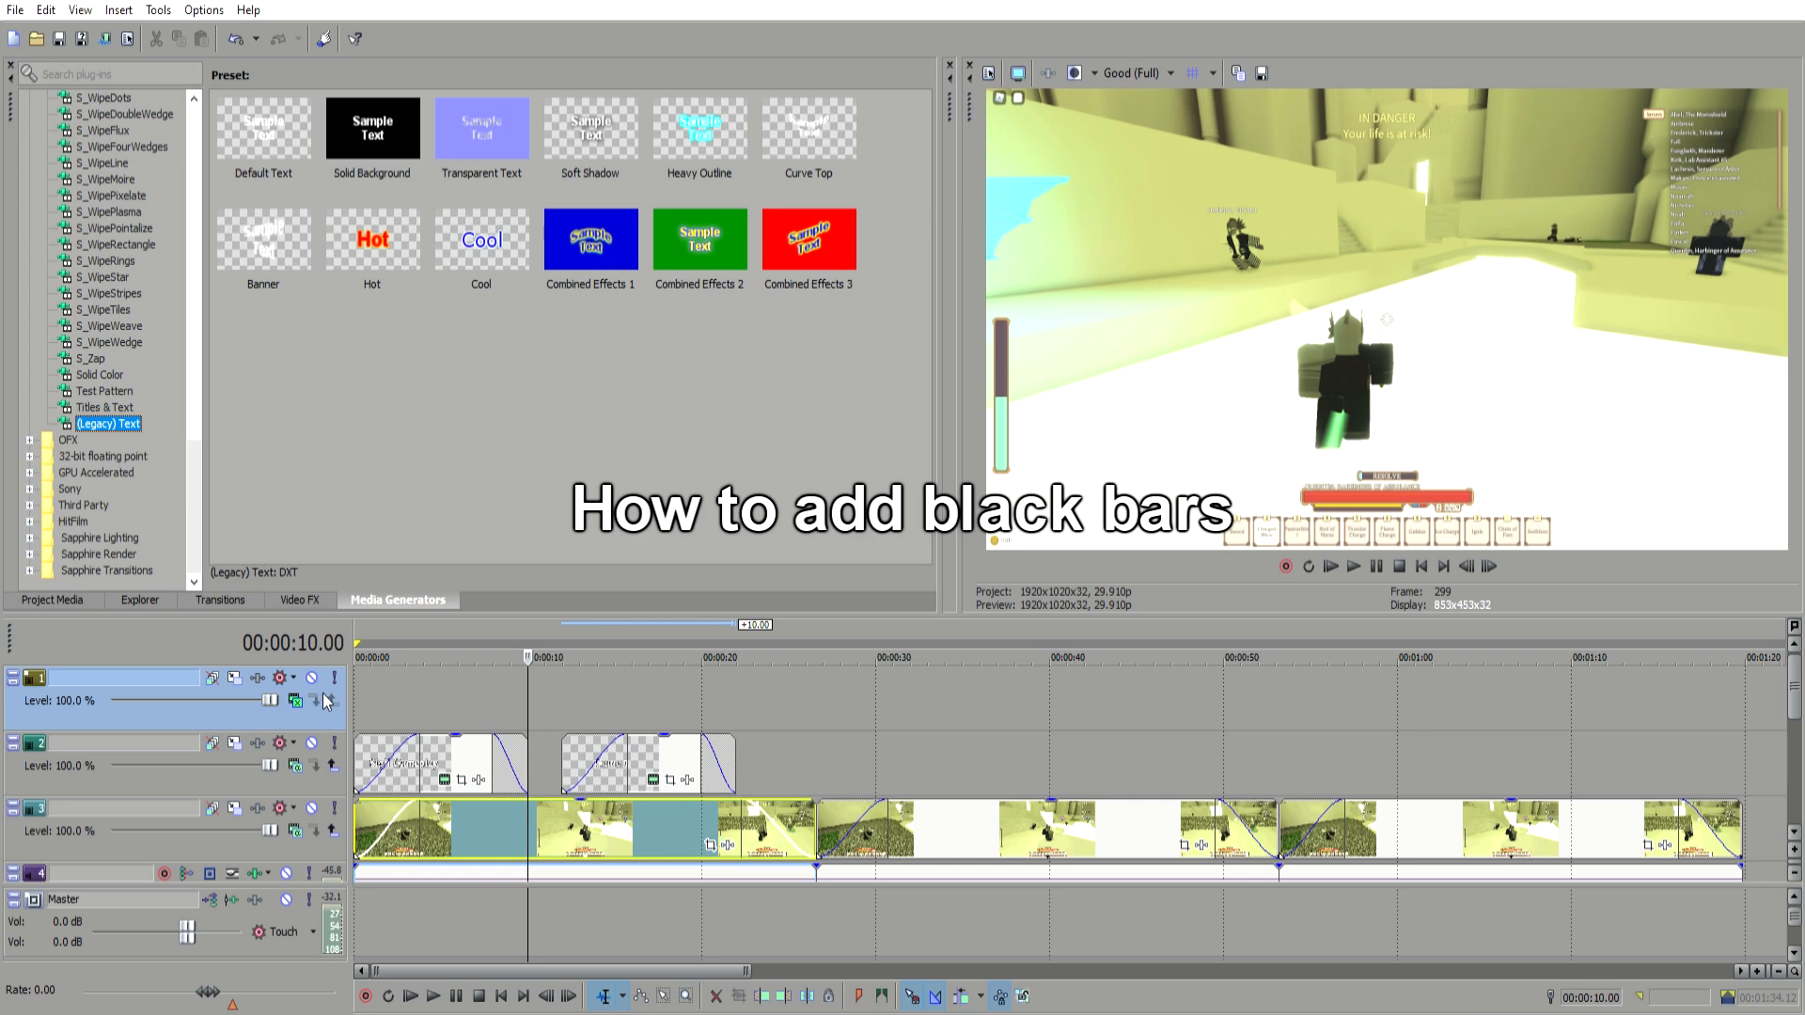
{"action": "left_click", "coordinate": [364, 684]}
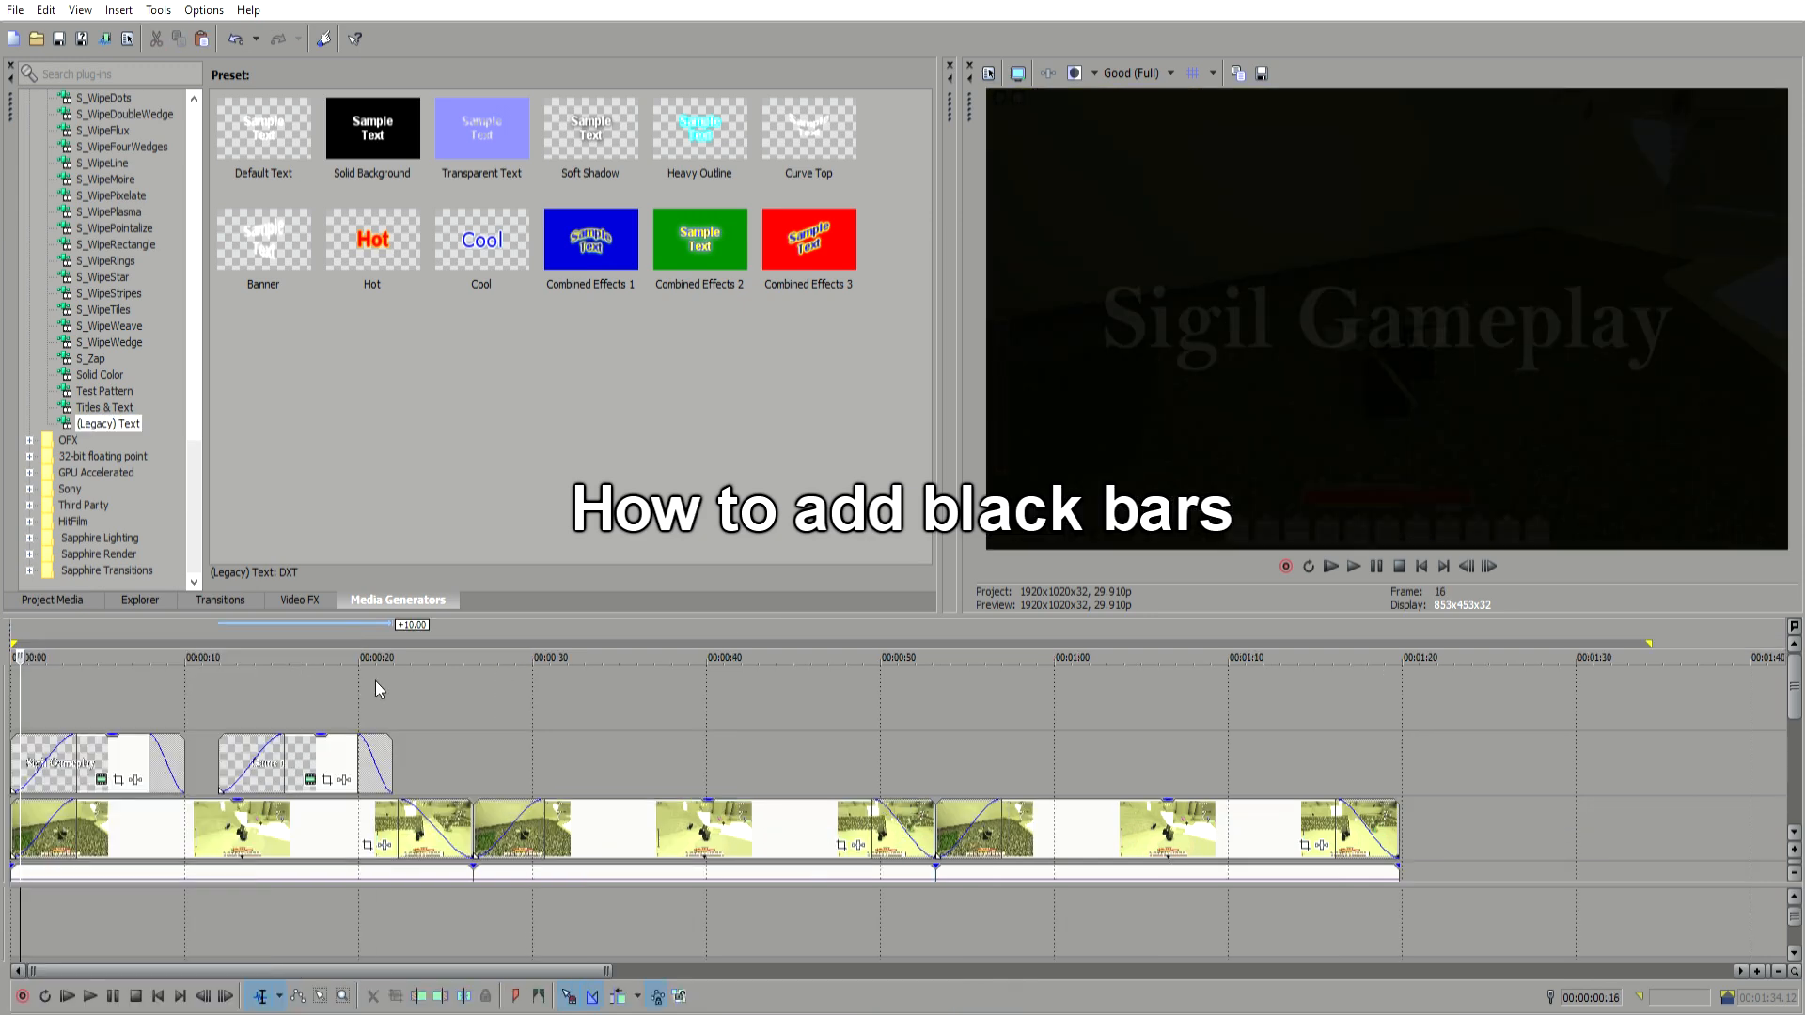
{"action": "double_click", "coordinate": [6, 700]}
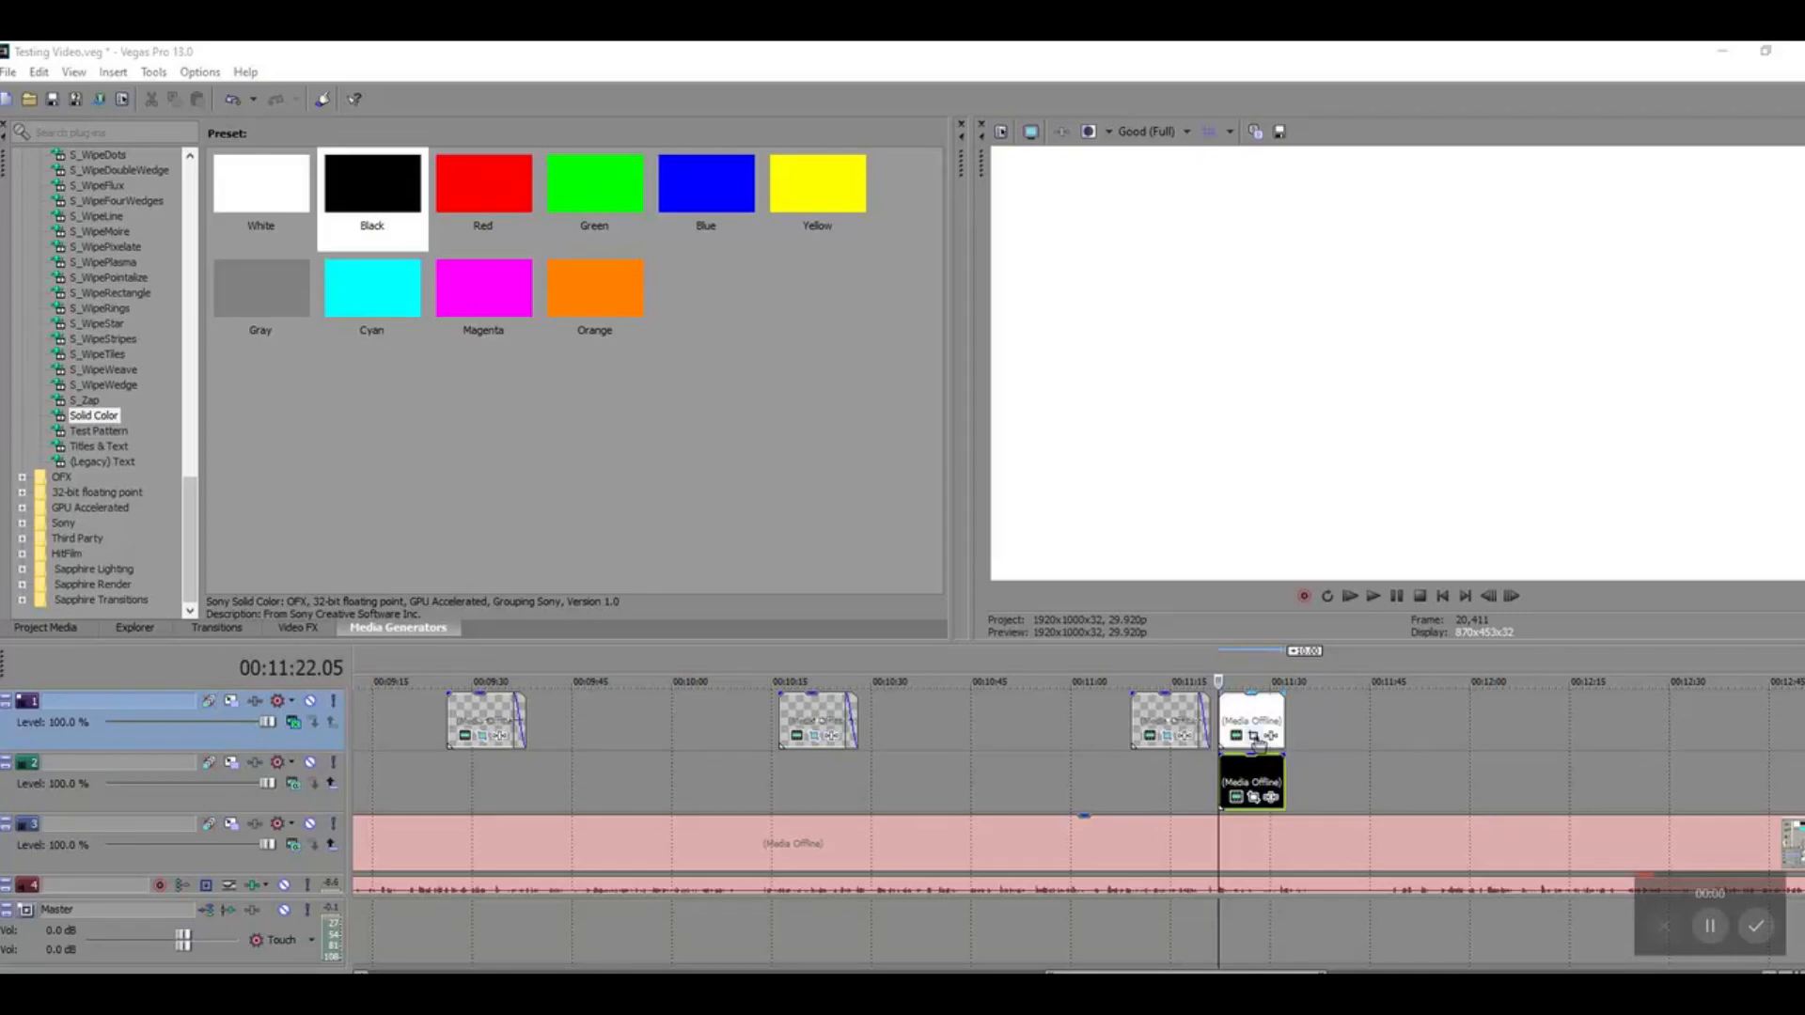
{"action": "left_click", "coordinate": [1254, 738]}
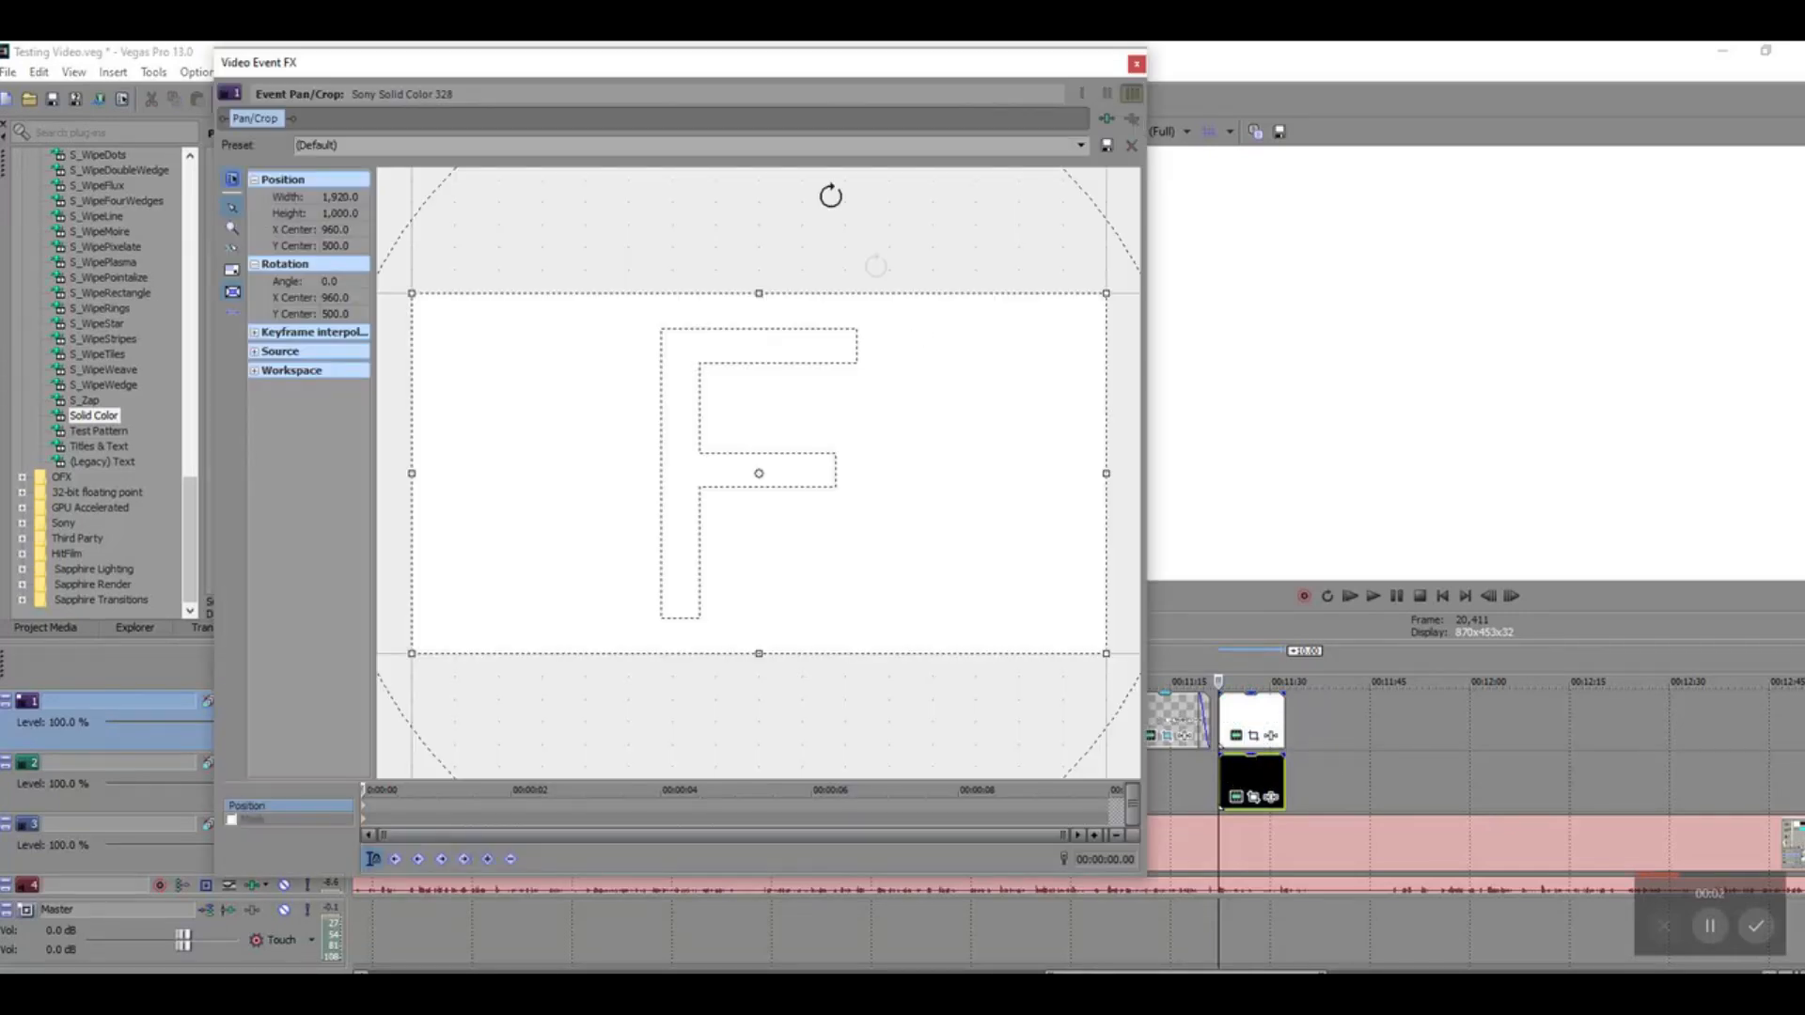
{"action": "left_click_drag", "start_coordinate": [788, 76], "coordinate": [714, 92]}
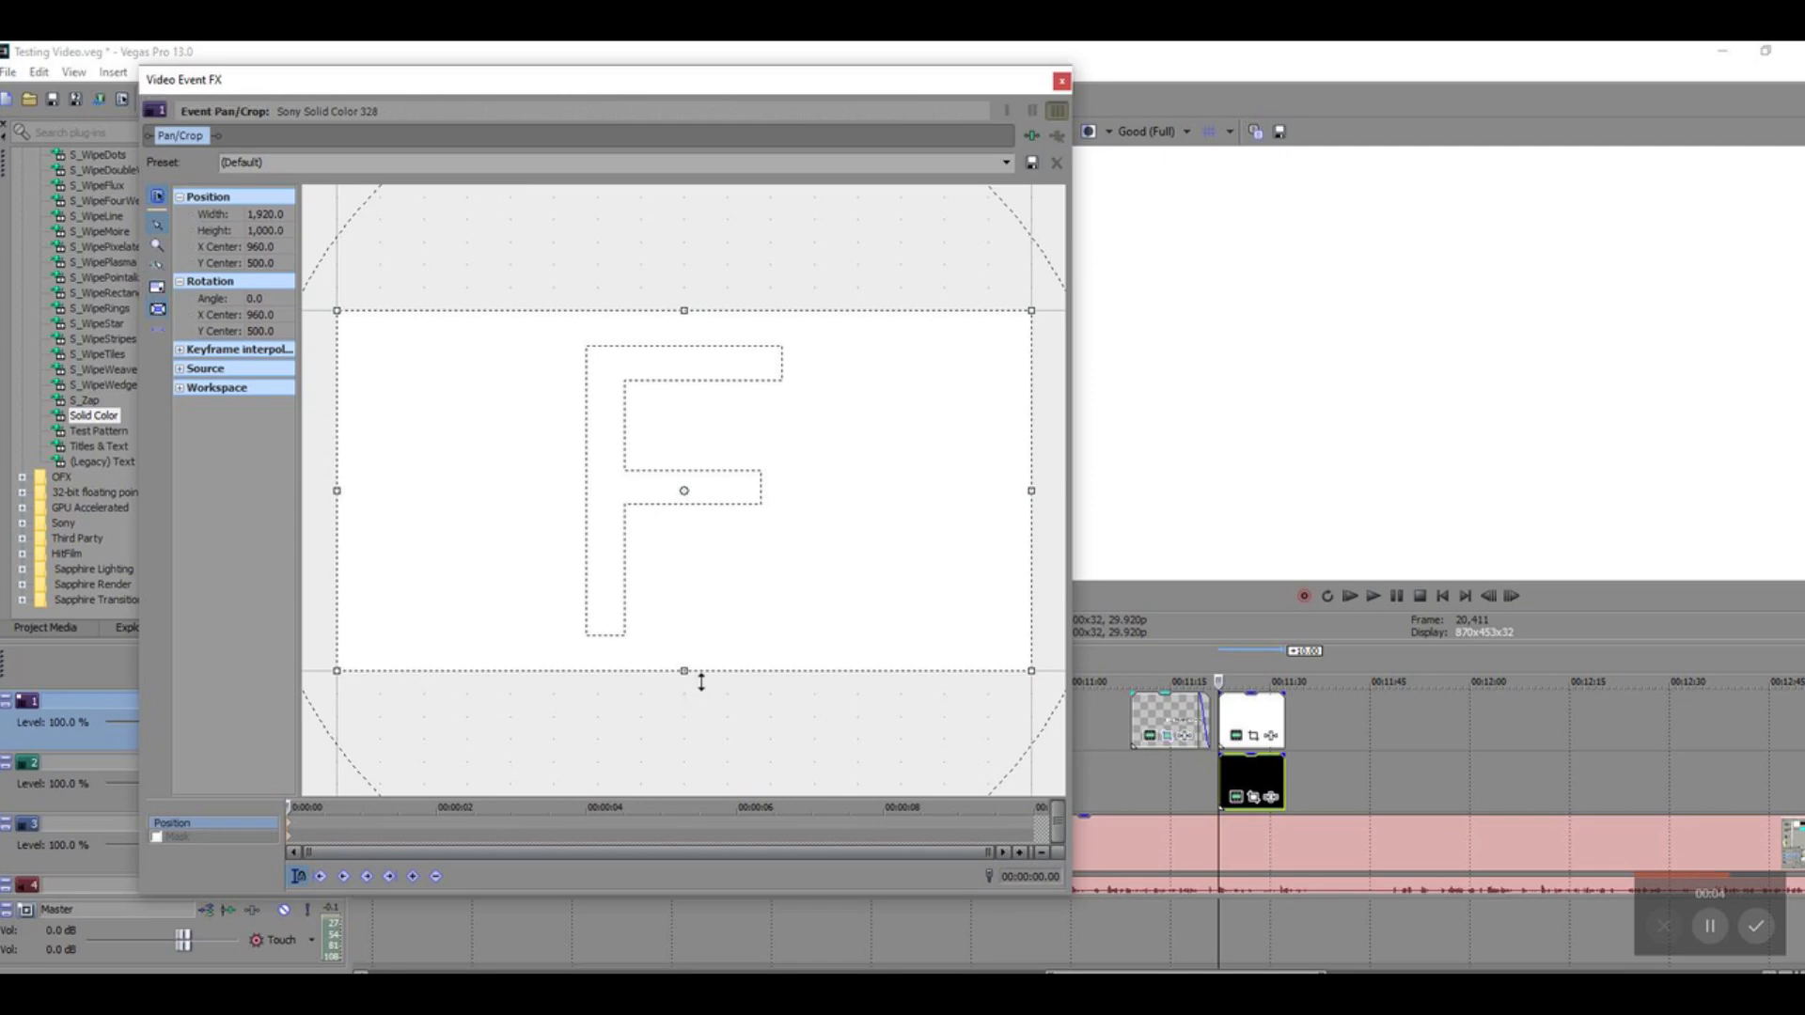
{"action": "mouse_move", "coordinate": [701, 679]}
{"action": "left_mouse_down"}
{"action": "mouse_move", "coordinate": [701, 626]}
{"action": "mouse_move", "coordinate": [700, 665]}
{"action": "left_mouse_up"}
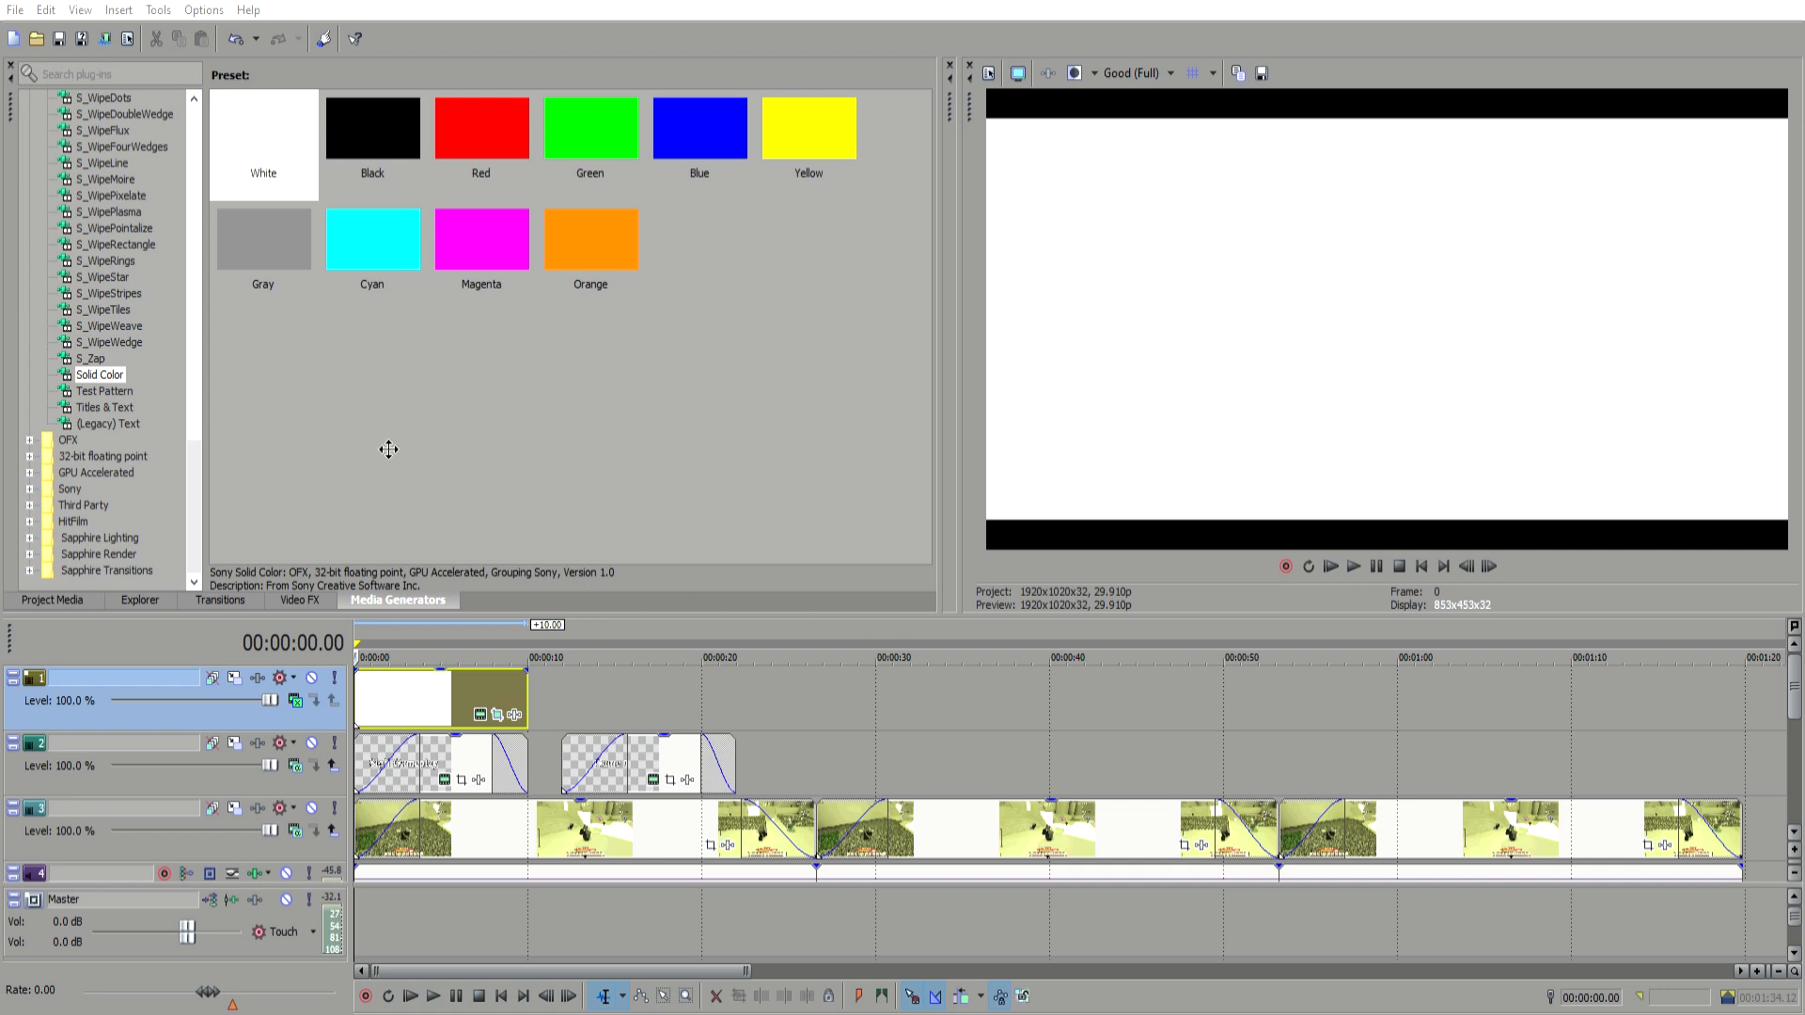
{"action": "left_click_drag", "start_coordinate": [582, 613], "coordinate": [574, 564]}
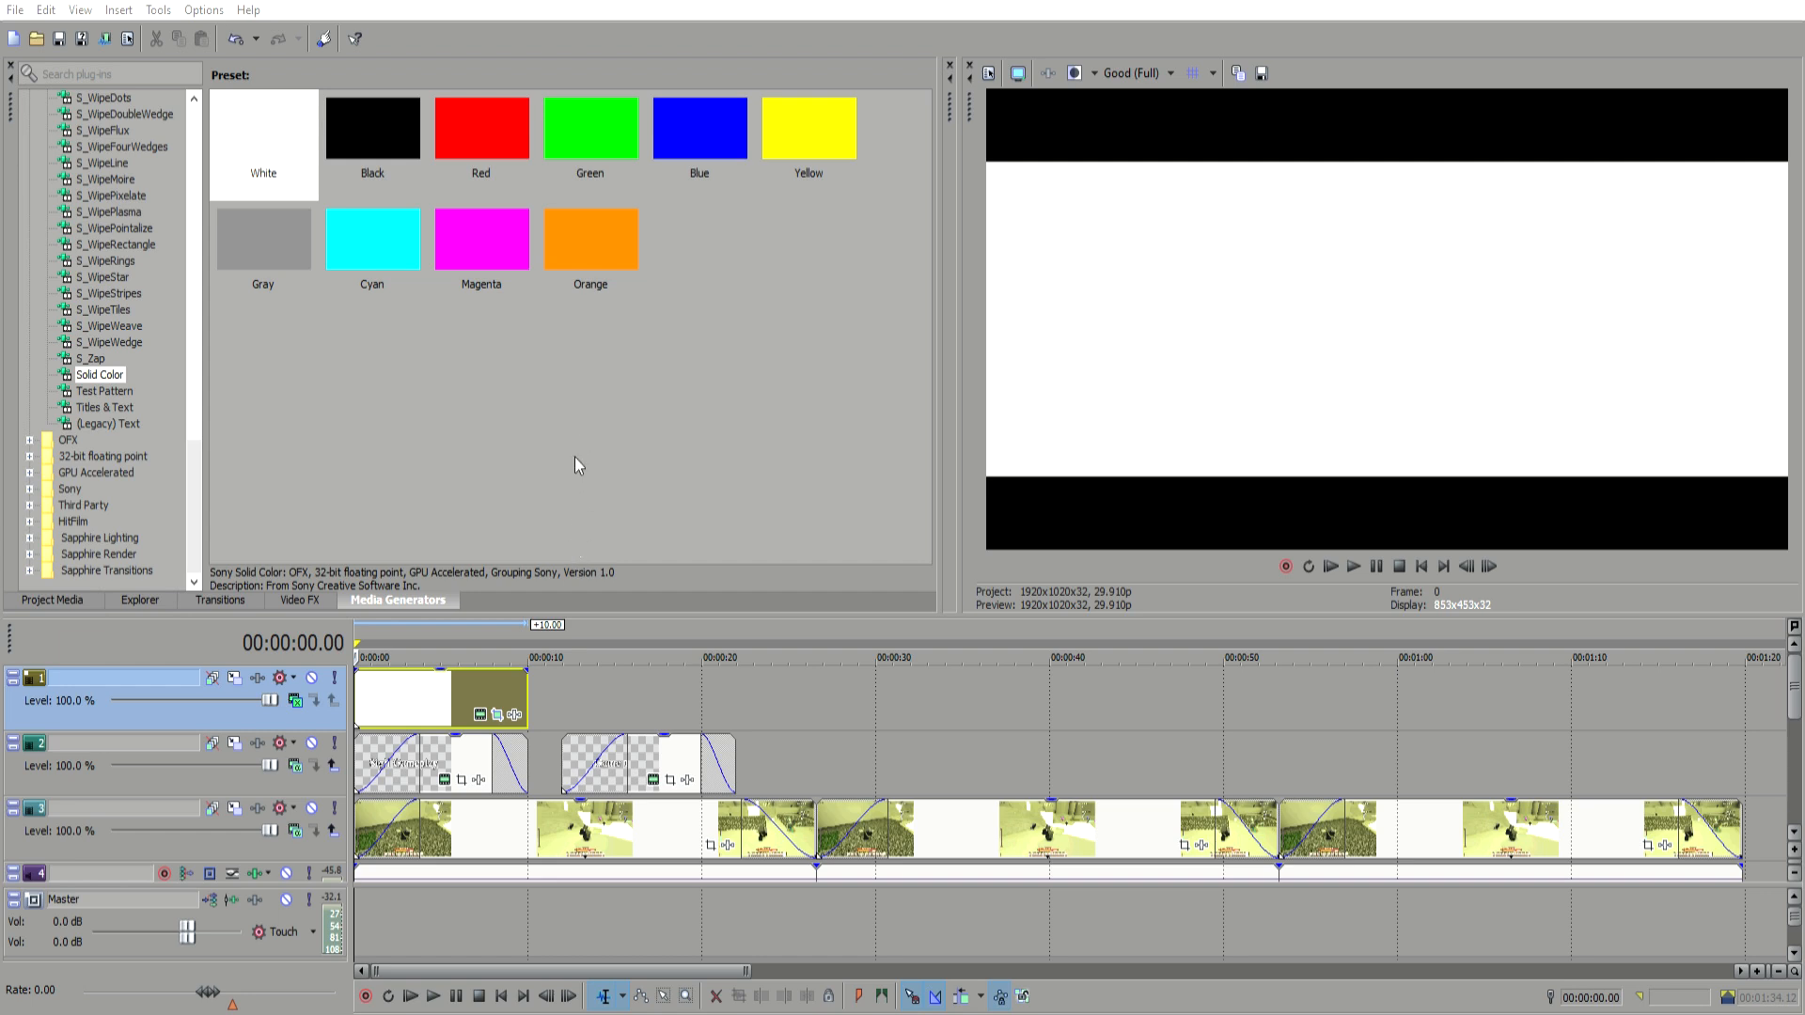
Step: Delete the solid color event from the top track
{"action": "left_click", "coordinate": [752, 234]}
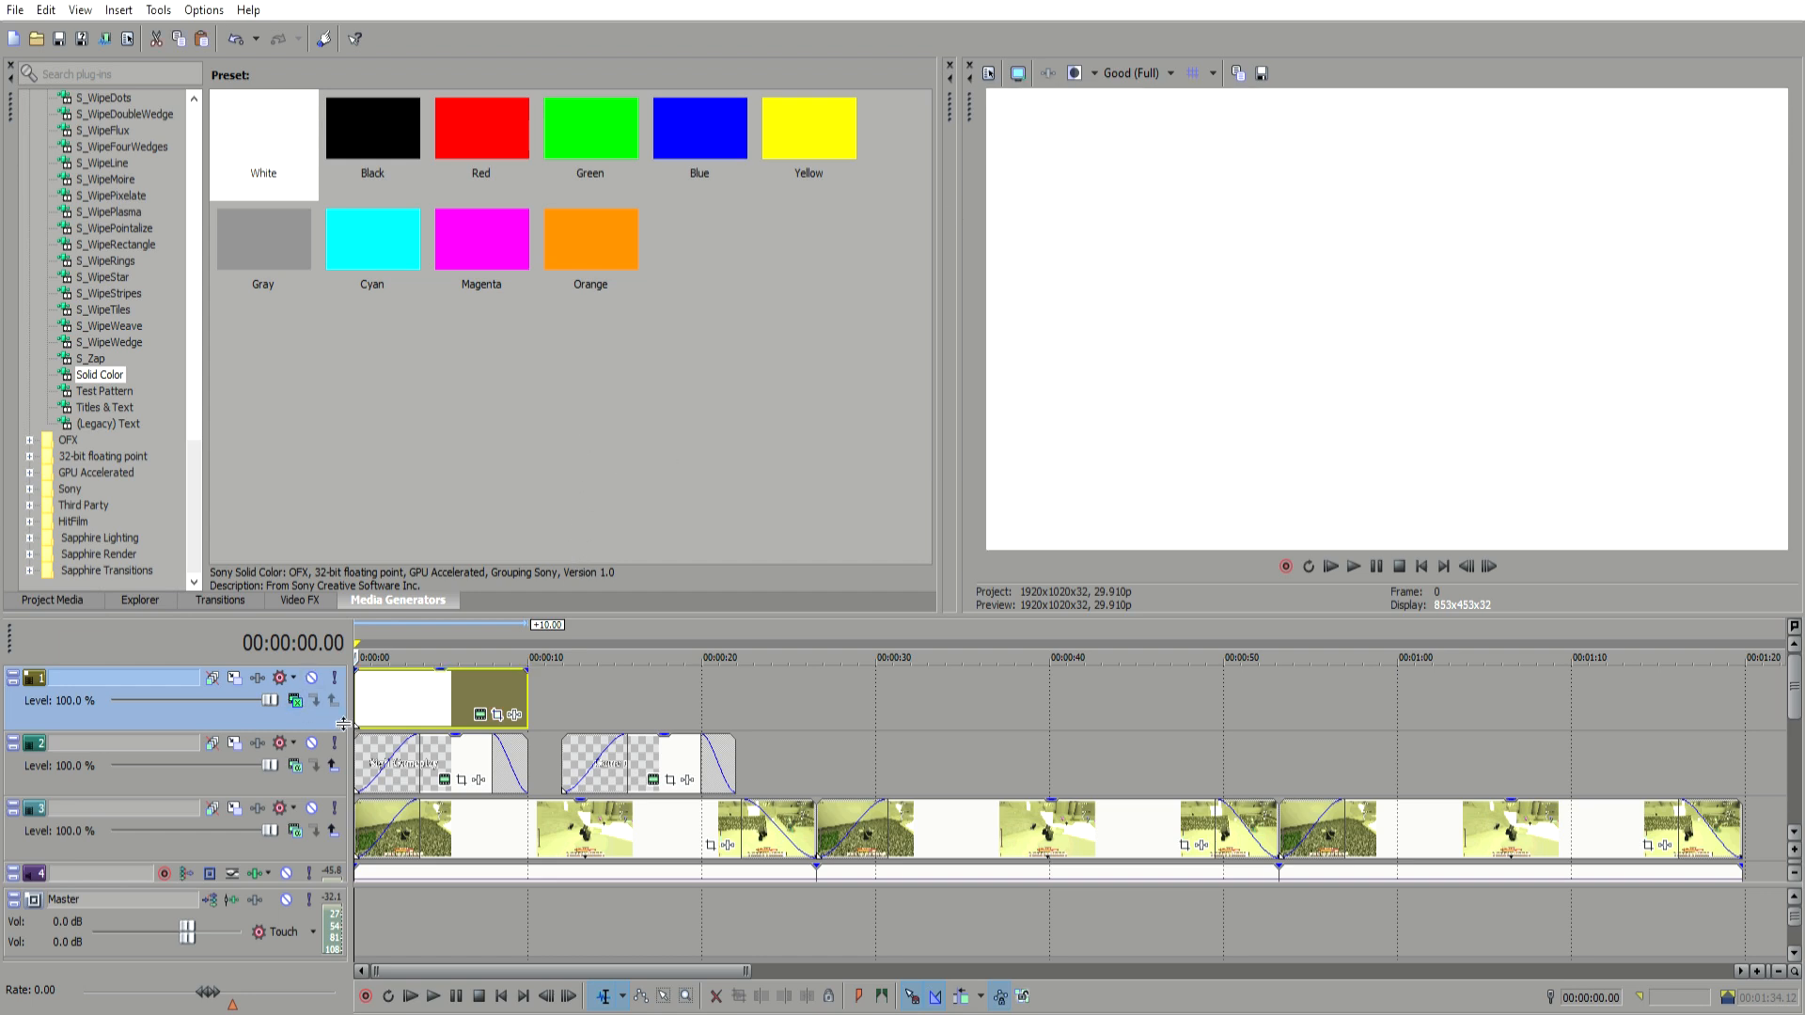
{"action": "key", "text": "Delete"}
{"action": "left_click", "coordinate": [461, 773]}
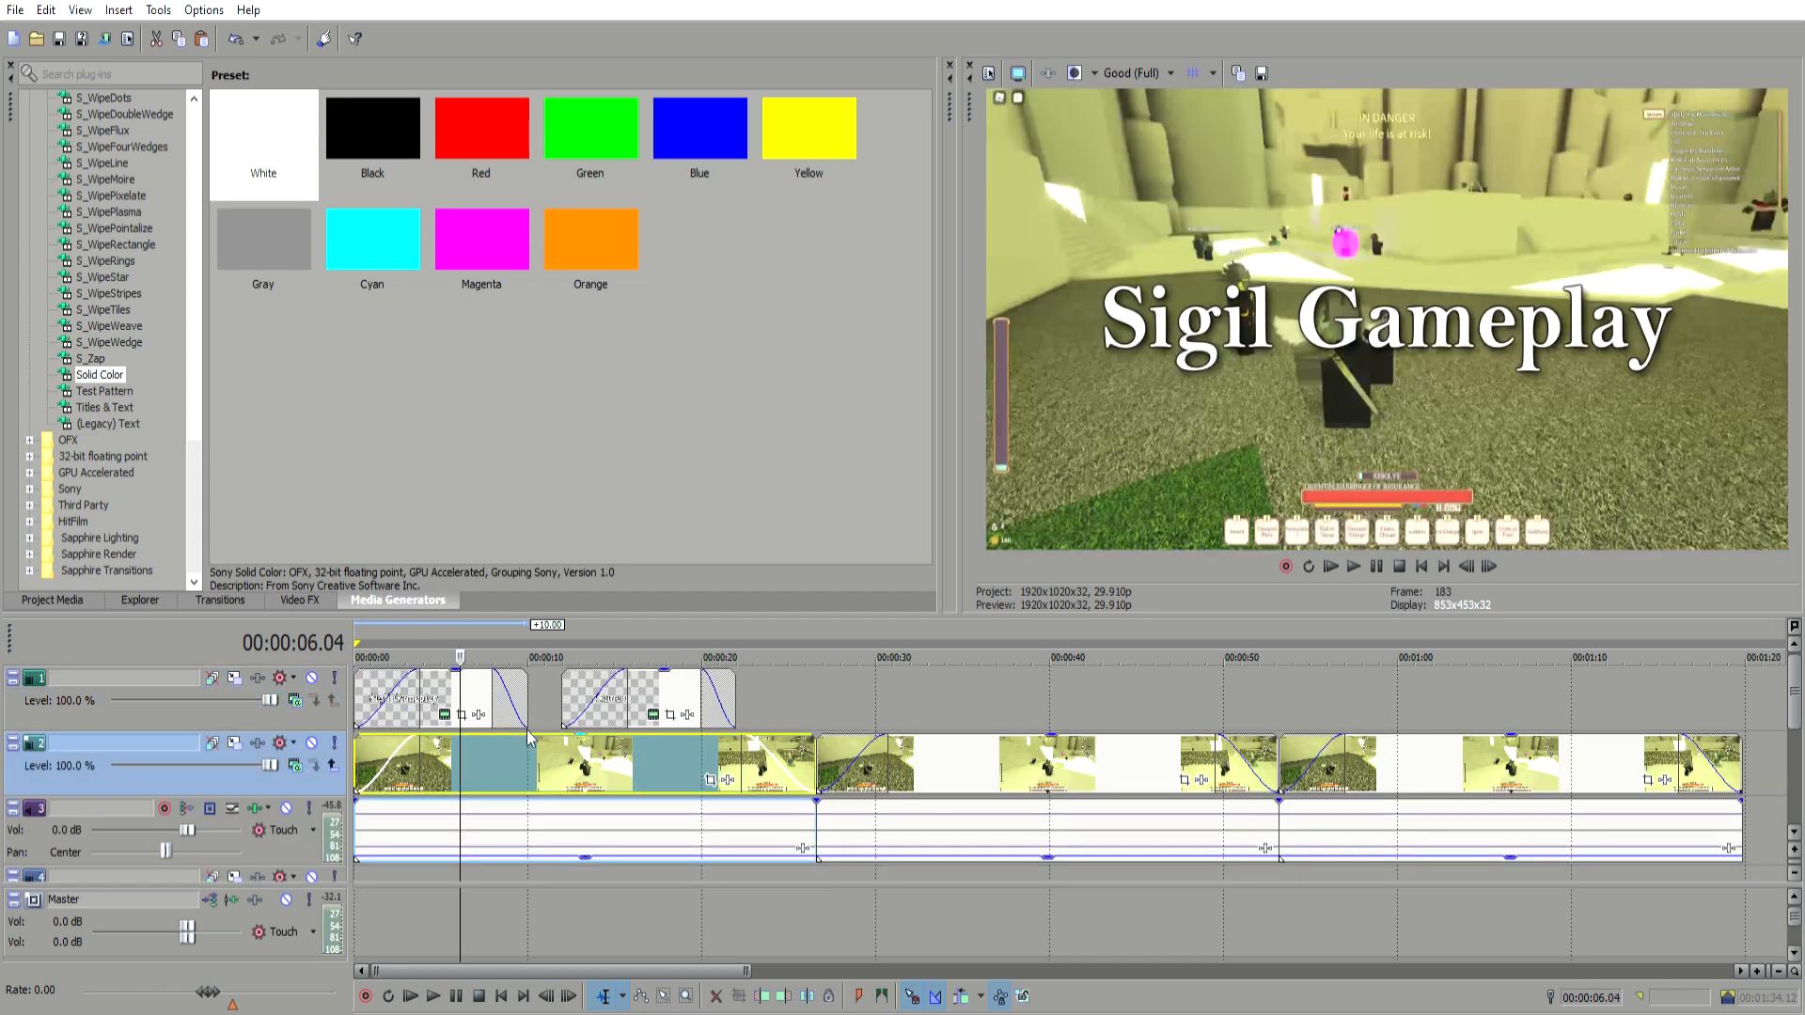
Step: Enable the Pan/Crop mask on the gameplay clip and draw anchor points around the character to mask it, then scrub to preview
{"action": "left_click", "coordinate": [530, 756]}
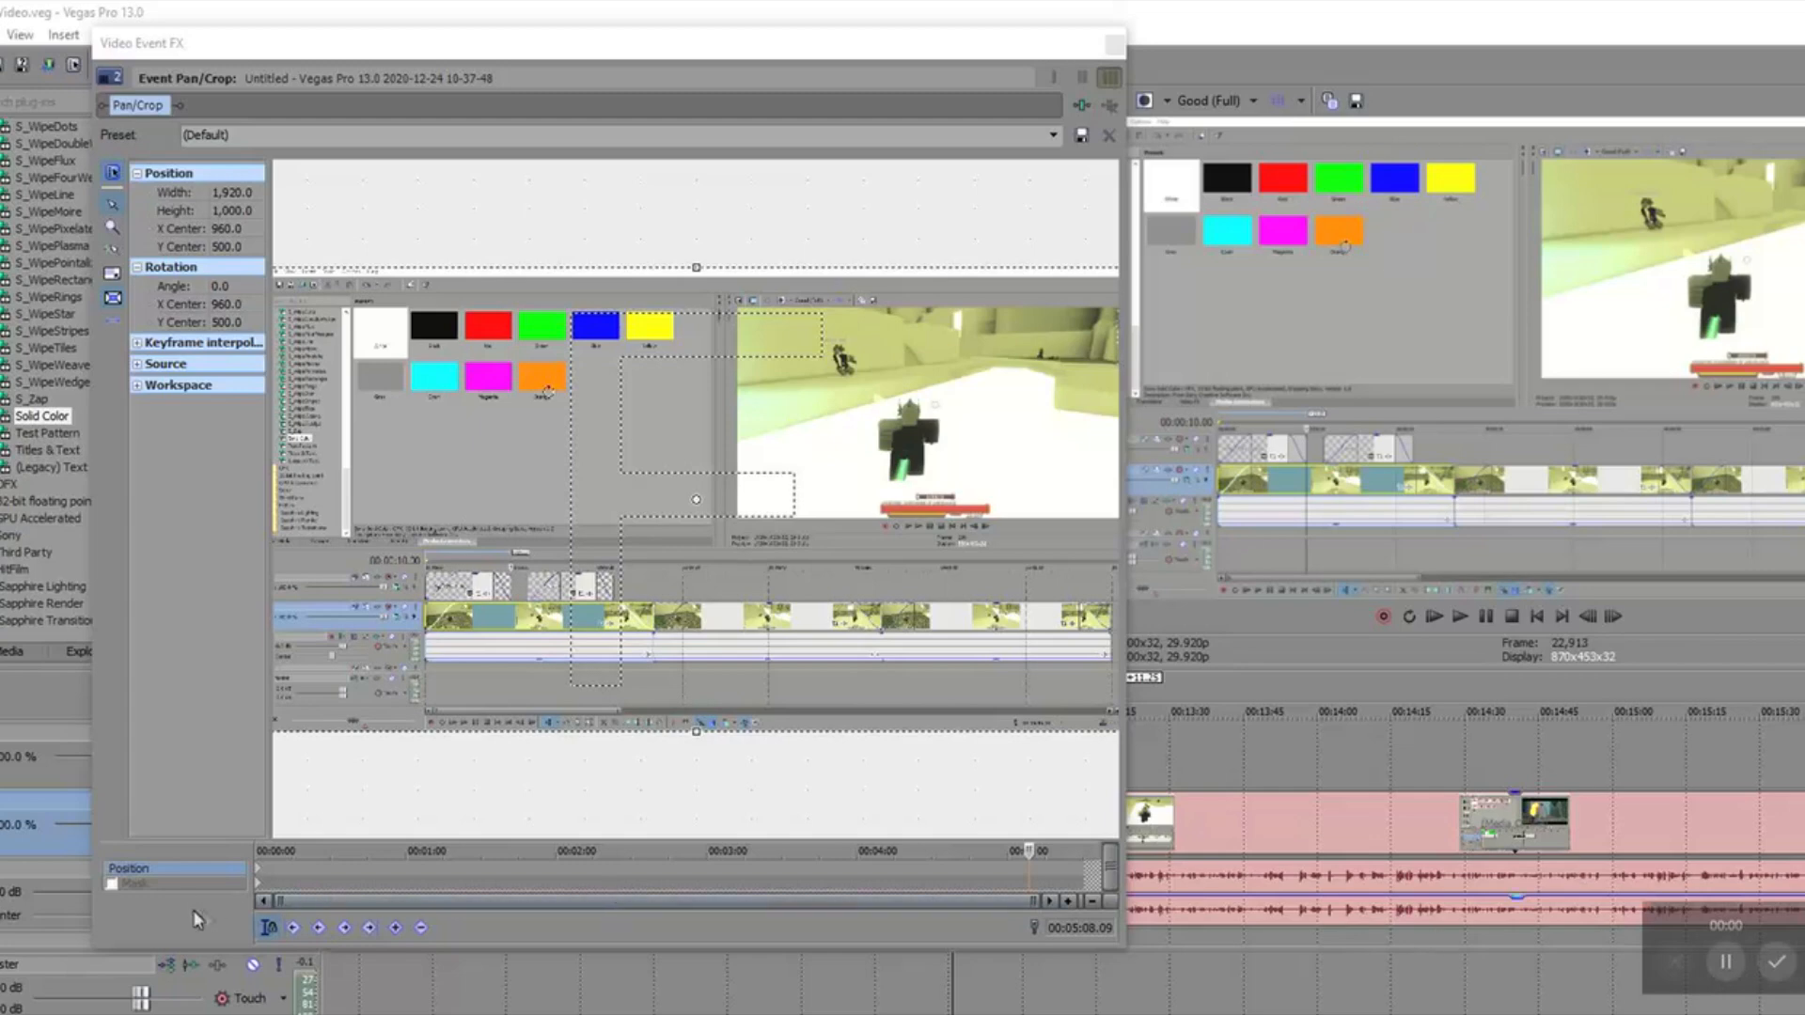
{"action": "left_click", "coordinate": [195, 880]}
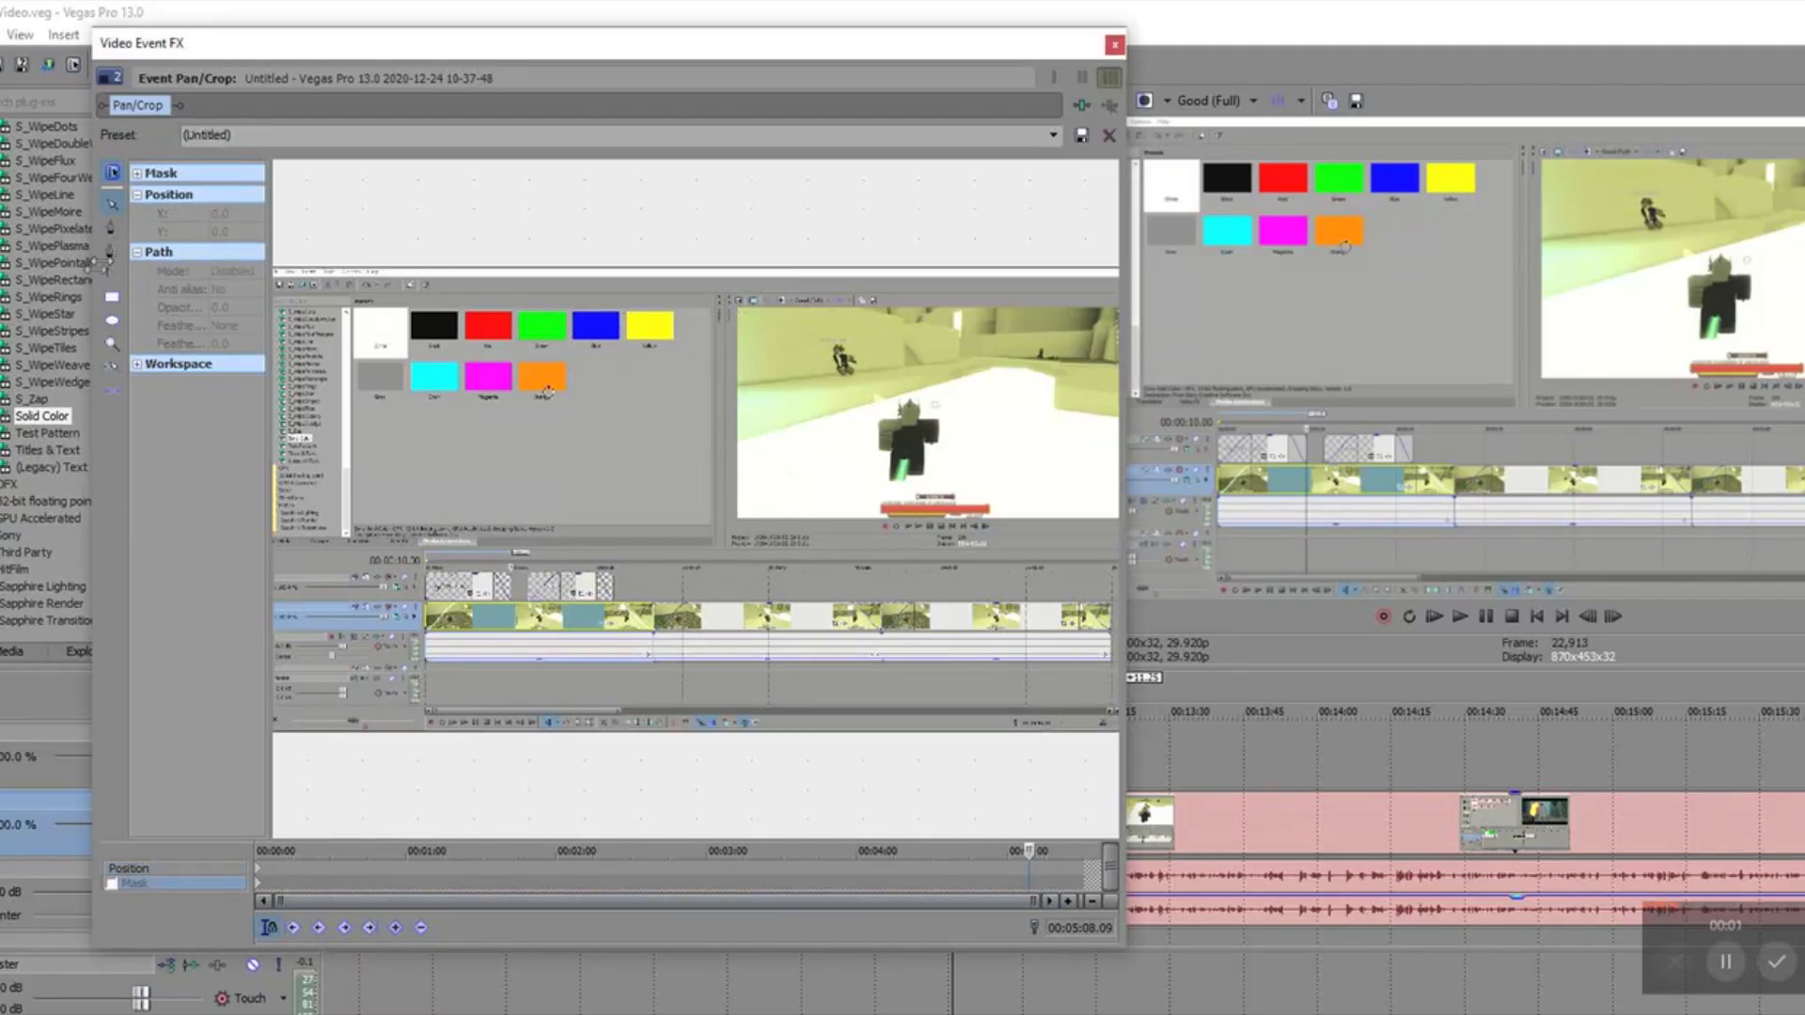
{"action": "left_click", "coordinate": [111, 228]}
{"action": "left_click", "coordinate": [613, 353]}
{"action": "left_click", "coordinate": [807, 393]}
{"action": "left_click", "coordinate": [916, 616]}
{"action": "left_click", "coordinate": [772, 694]}
{"action": "left_click", "coordinate": [489, 643]}
{"action": "left_click", "coordinate": [485, 483]}
{"action": "left_click", "coordinate": [590, 375]}
{"action": "left_click", "coordinate": [613, 354]}
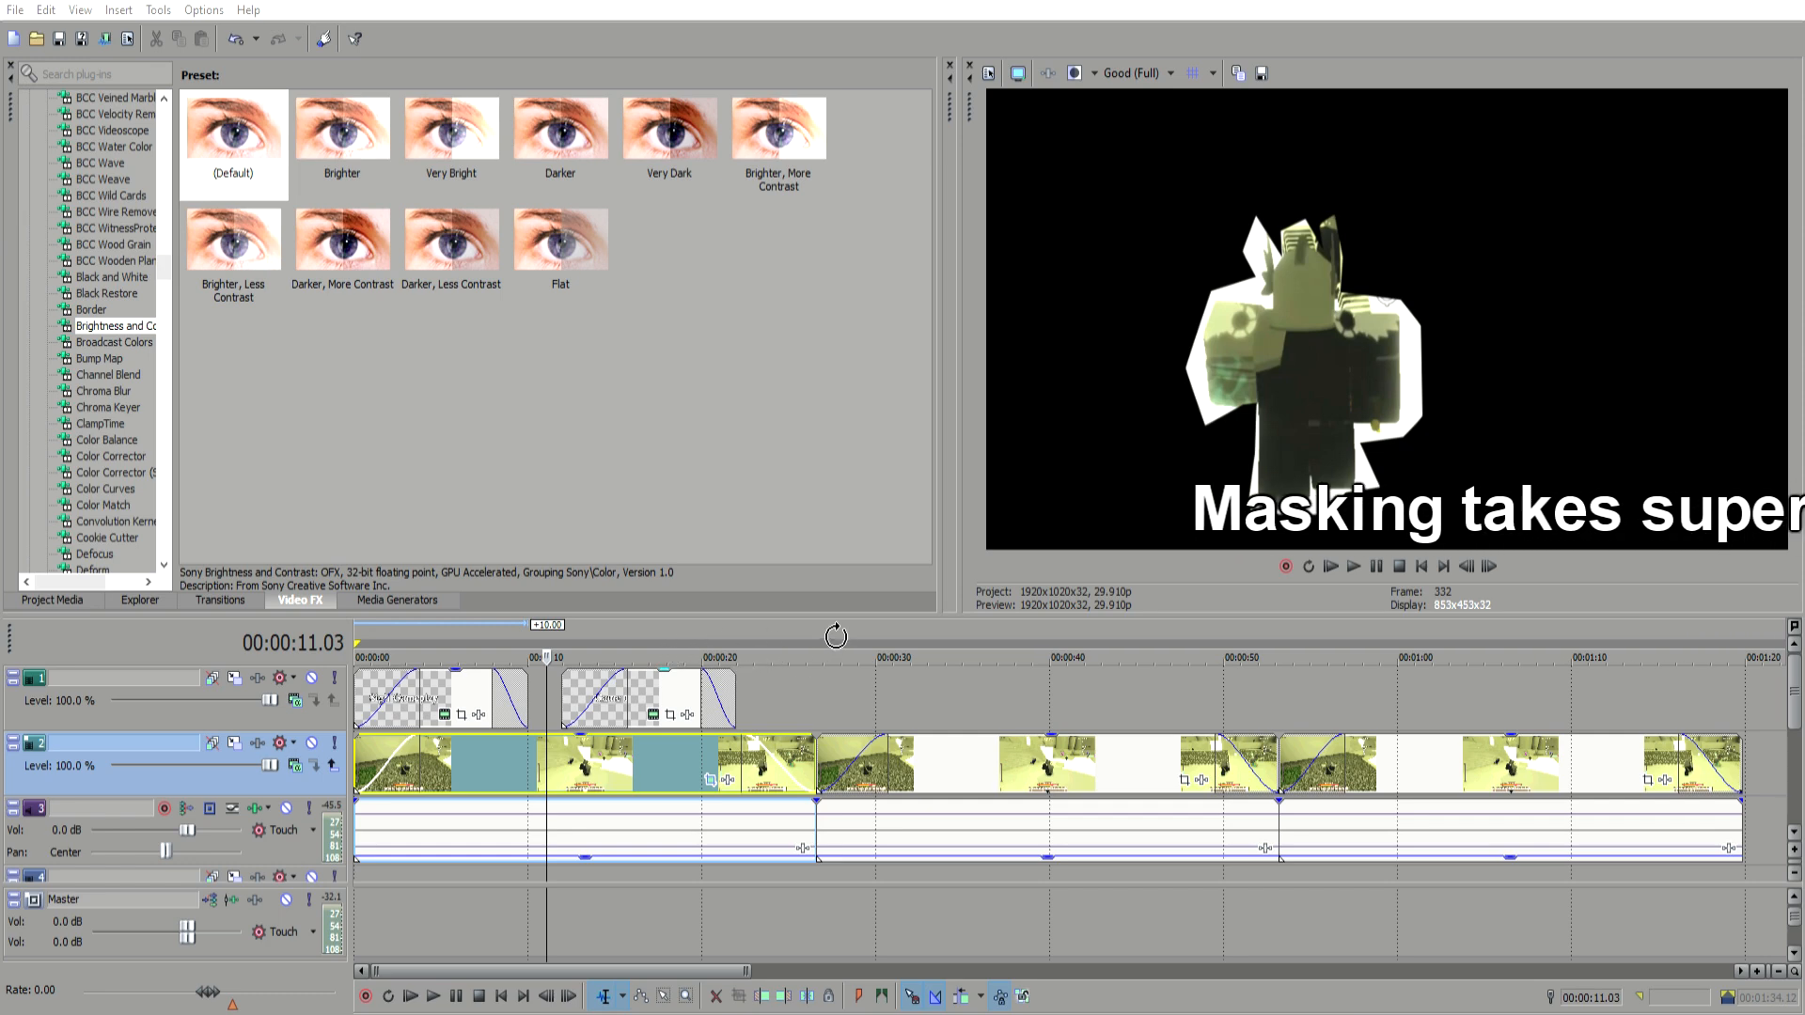
{"action": "left_click", "coordinate": [923, 668]}
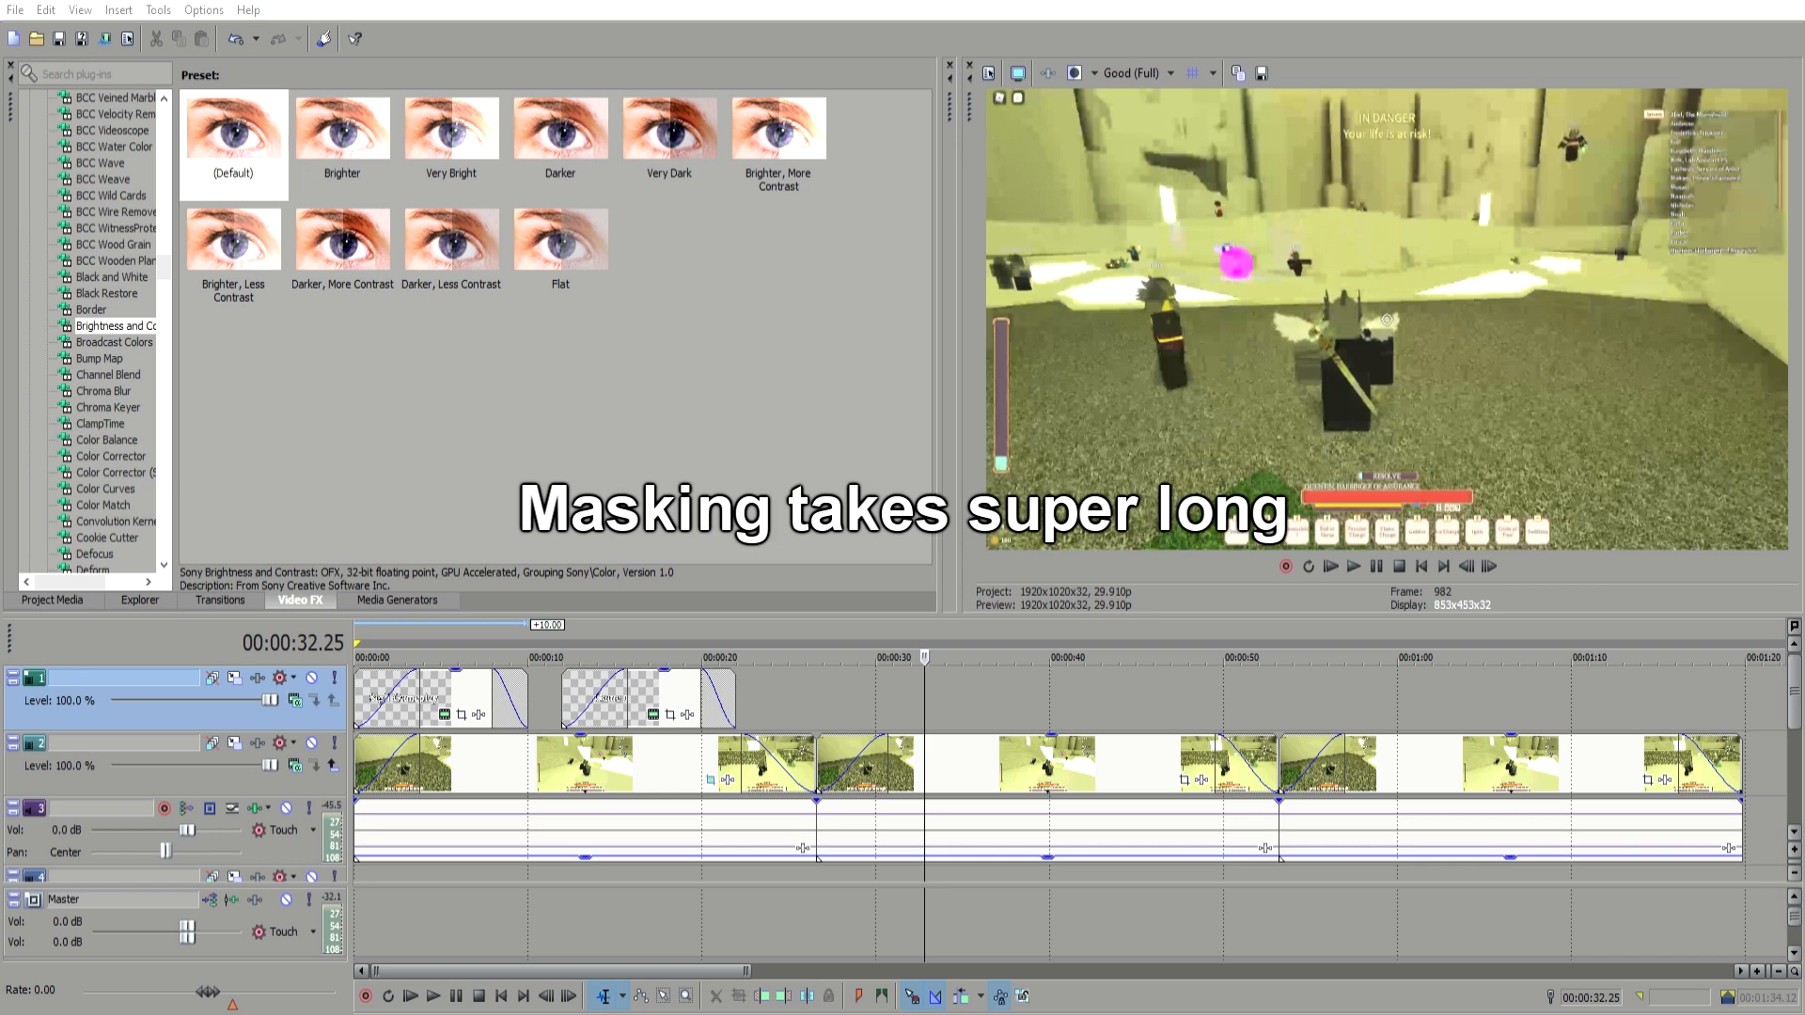
{"action": "left_click", "coordinate": [1221, 679]}
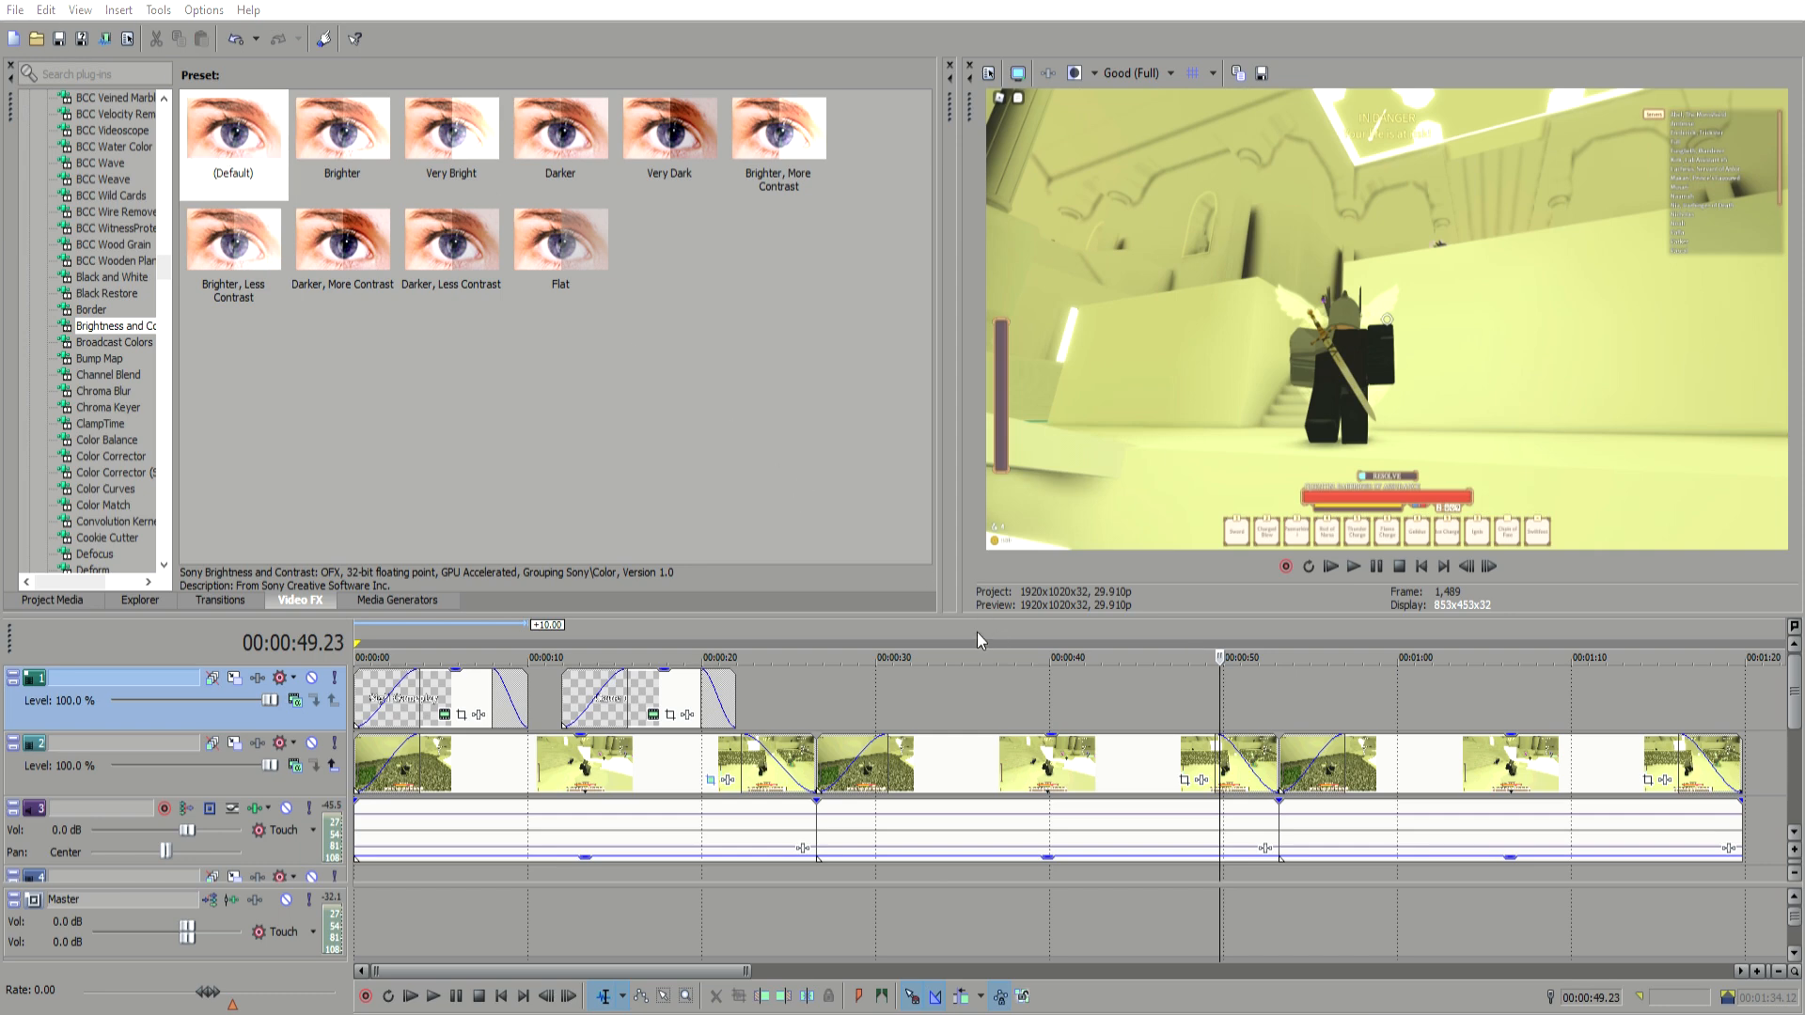
Step: Switch to the finished example project and click through the events on its top track to preview them
{"action": "key", "text": "alt+Tab"}
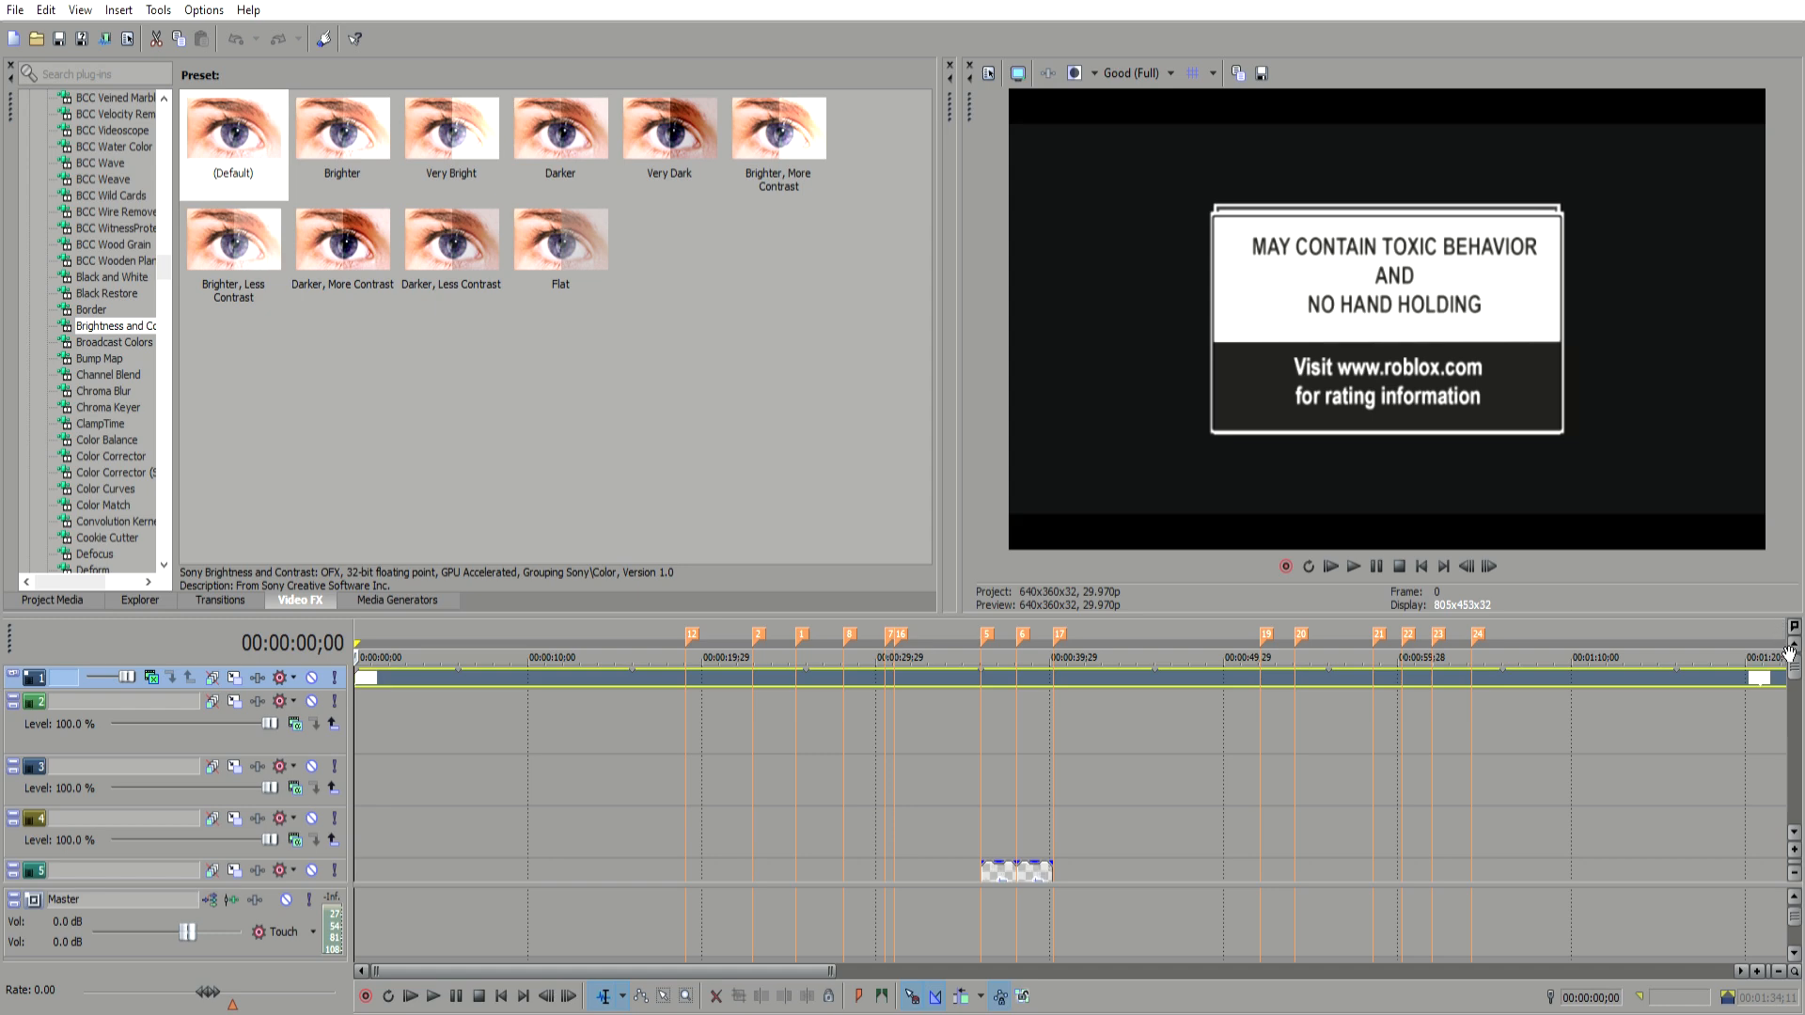
{"action": "left_click_drag", "start_coordinate": [1795, 666], "coordinate": [1797, 764]}
{"action": "left_click", "coordinate": [1177, 697]}
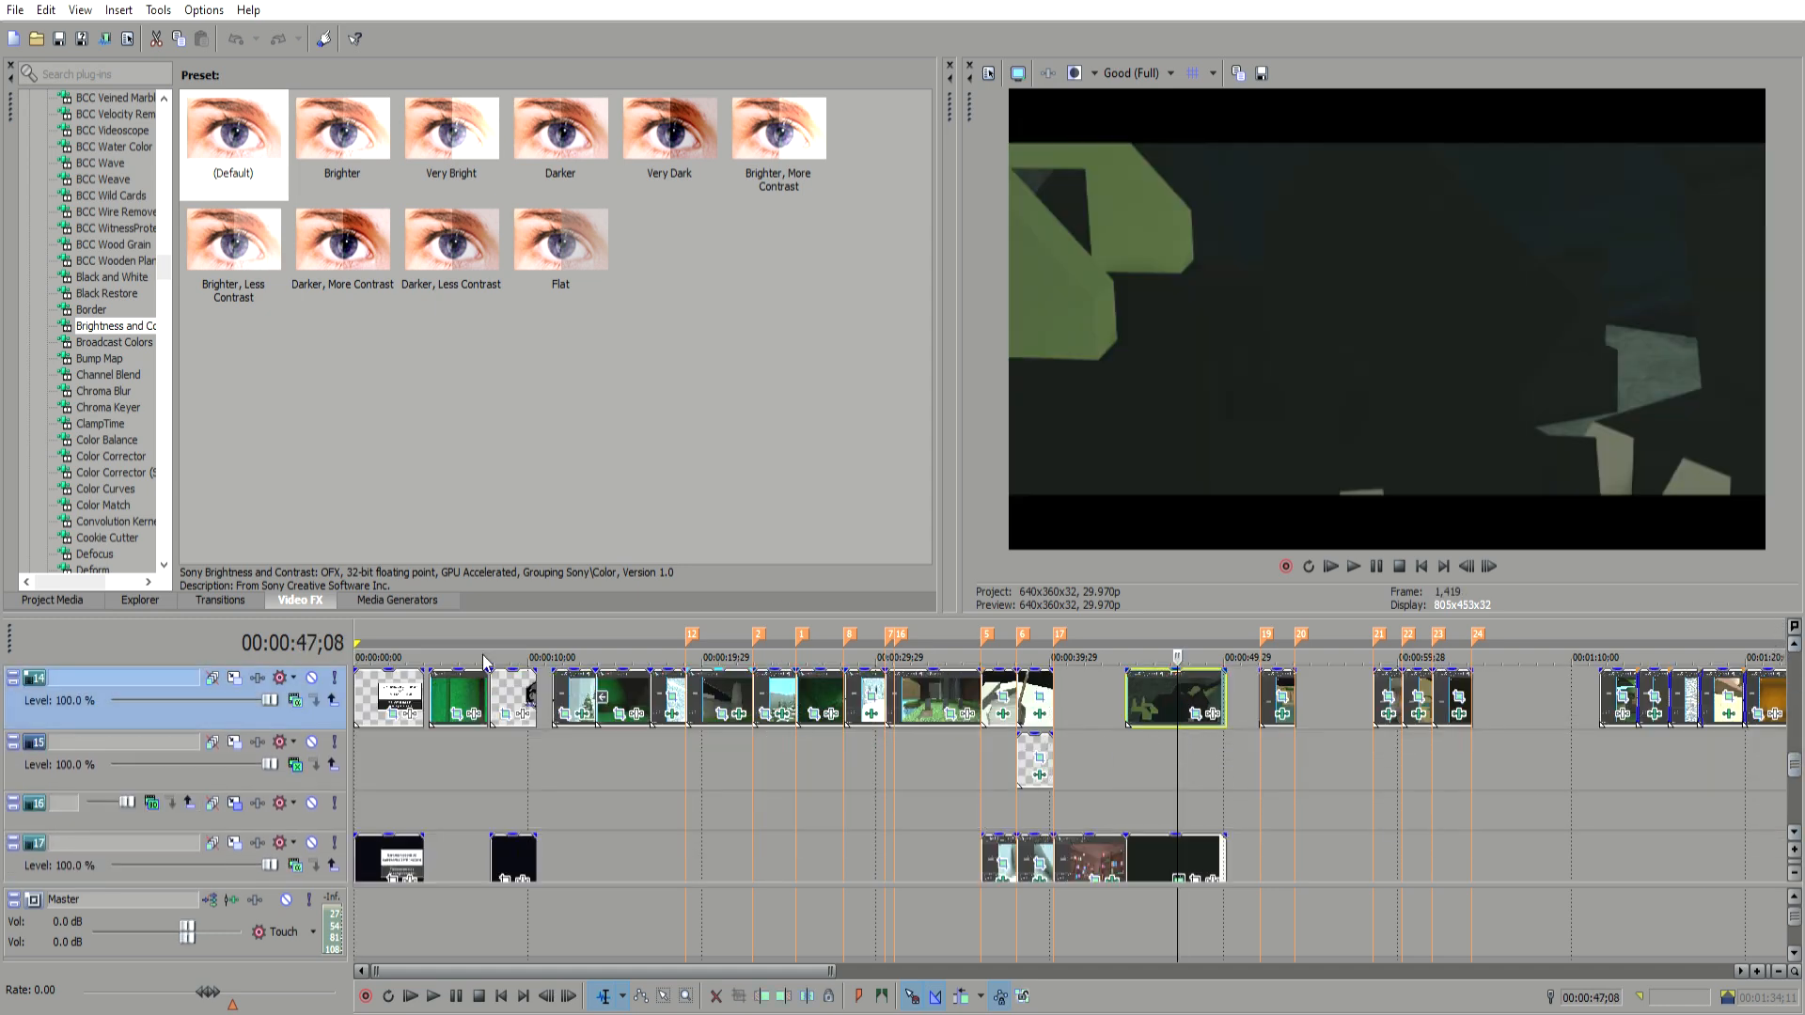
{"action": "left_click", "coordinate": [387, 696]}
{"action": "left_click", "coordinate": [463, 696]}
{"action": "left_click", "coordinate": [525, 696]}
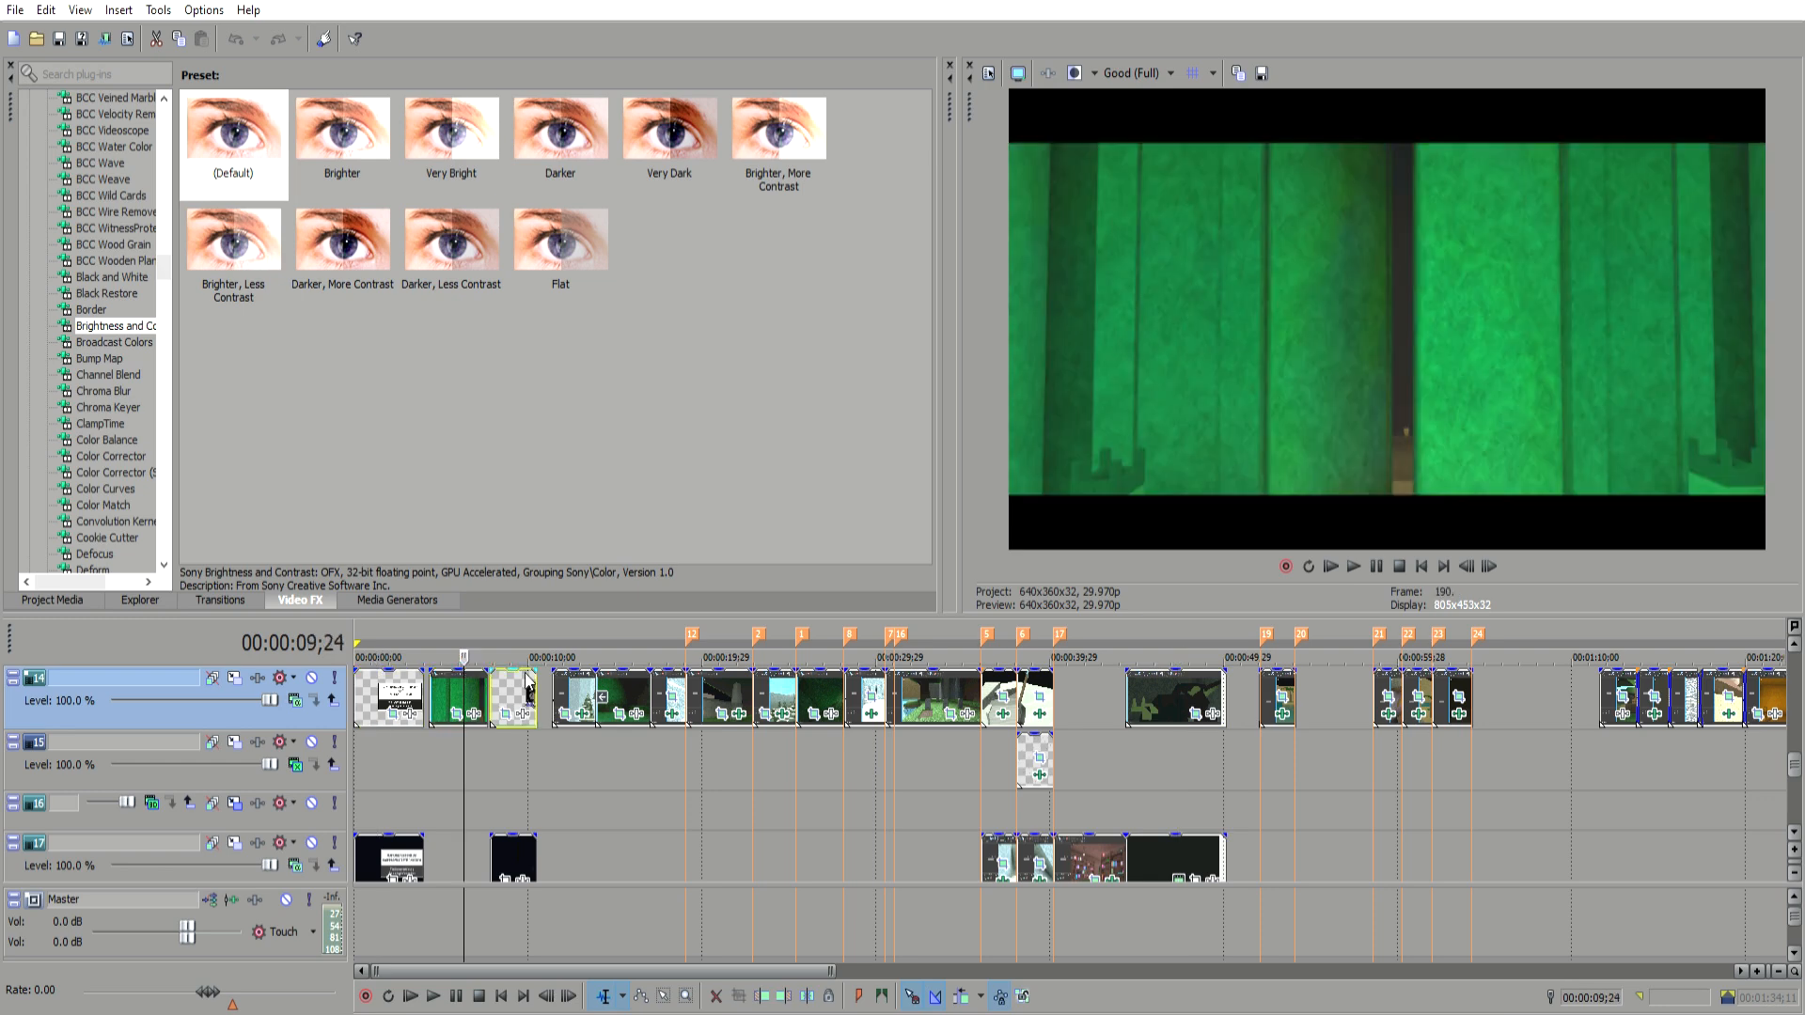
{"action": "left_click", "coordinate": [574, 696]}
{"action": "left_click", "coordinate": [654, 696]}
{"action": "left_click", "coordinate": [719, 695]}
{"action": "left_click", "coordinate": [796, 696]}
{"action": "left_click", "coordinate": [461, 675]}
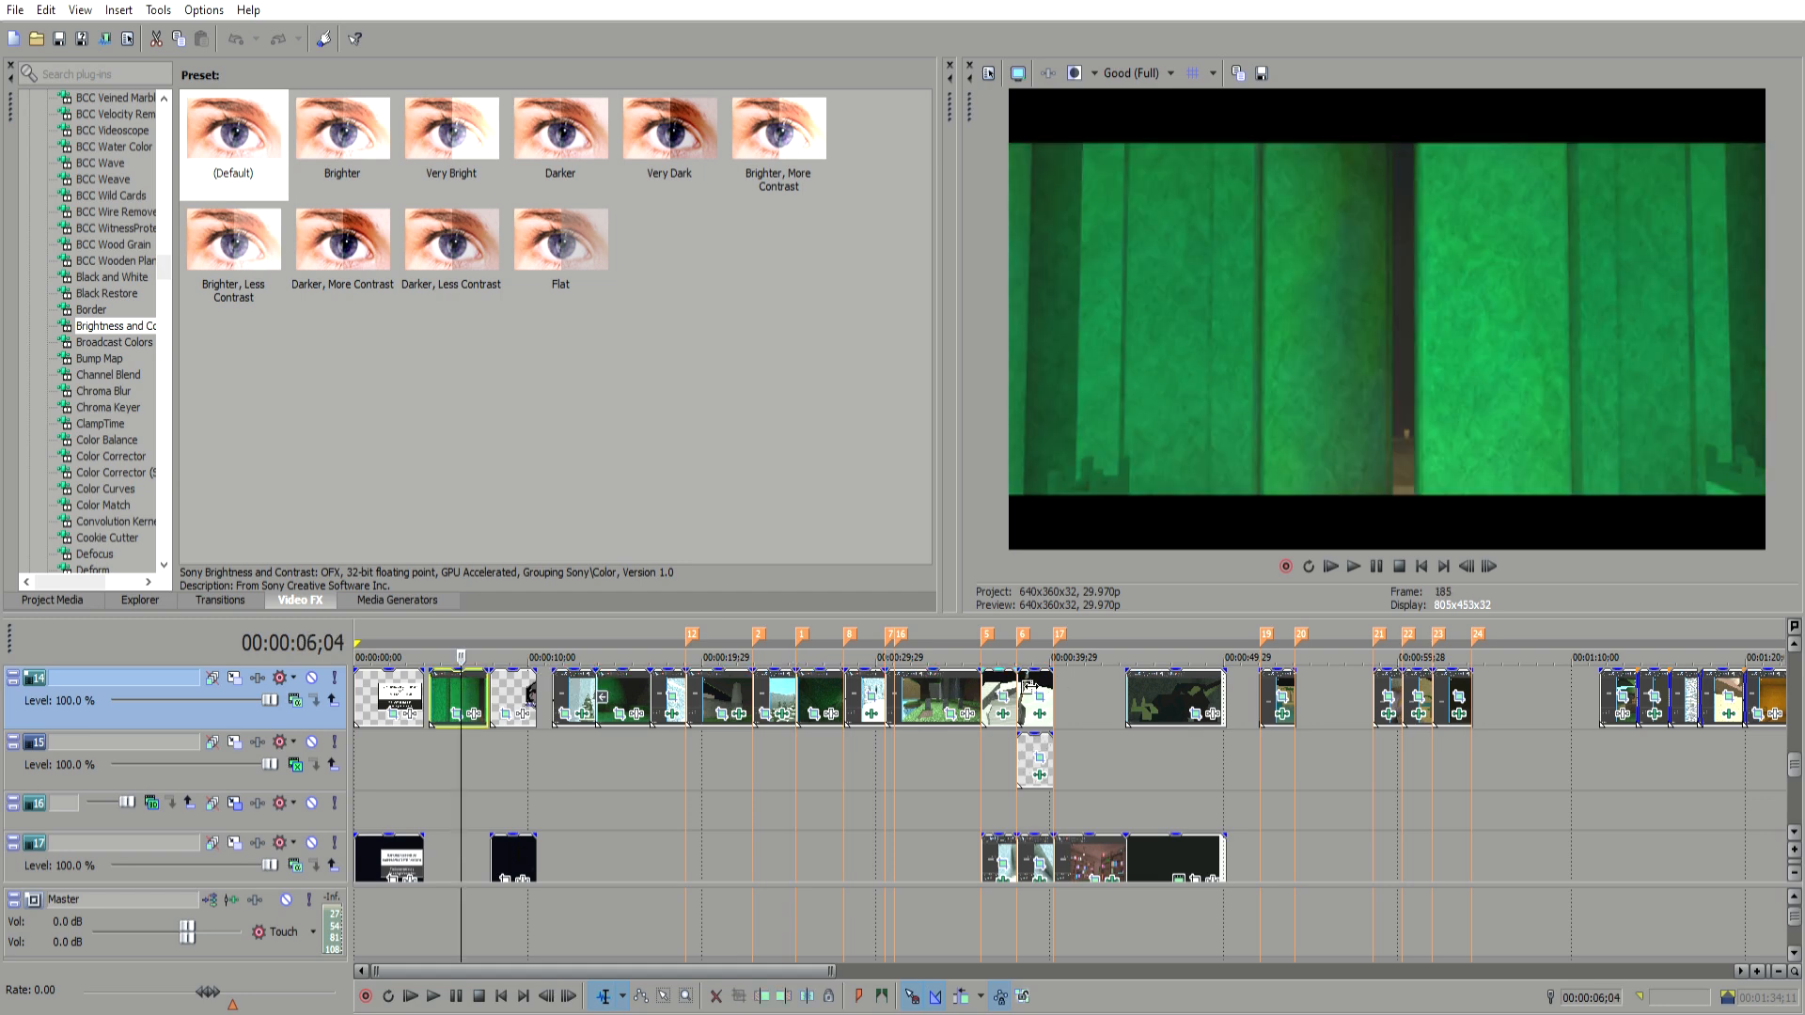
Step: Zoom and scroll through the example project's tracks to locate the masked character clip
{"action": "scroll", "coordinate": [511, 719], "scroll_direction": "down", "scroll_amount": 3}
{"action": "scroll", "coordinate": [849, 691], "scroll_direction": "down", "scroll_amount": 3}
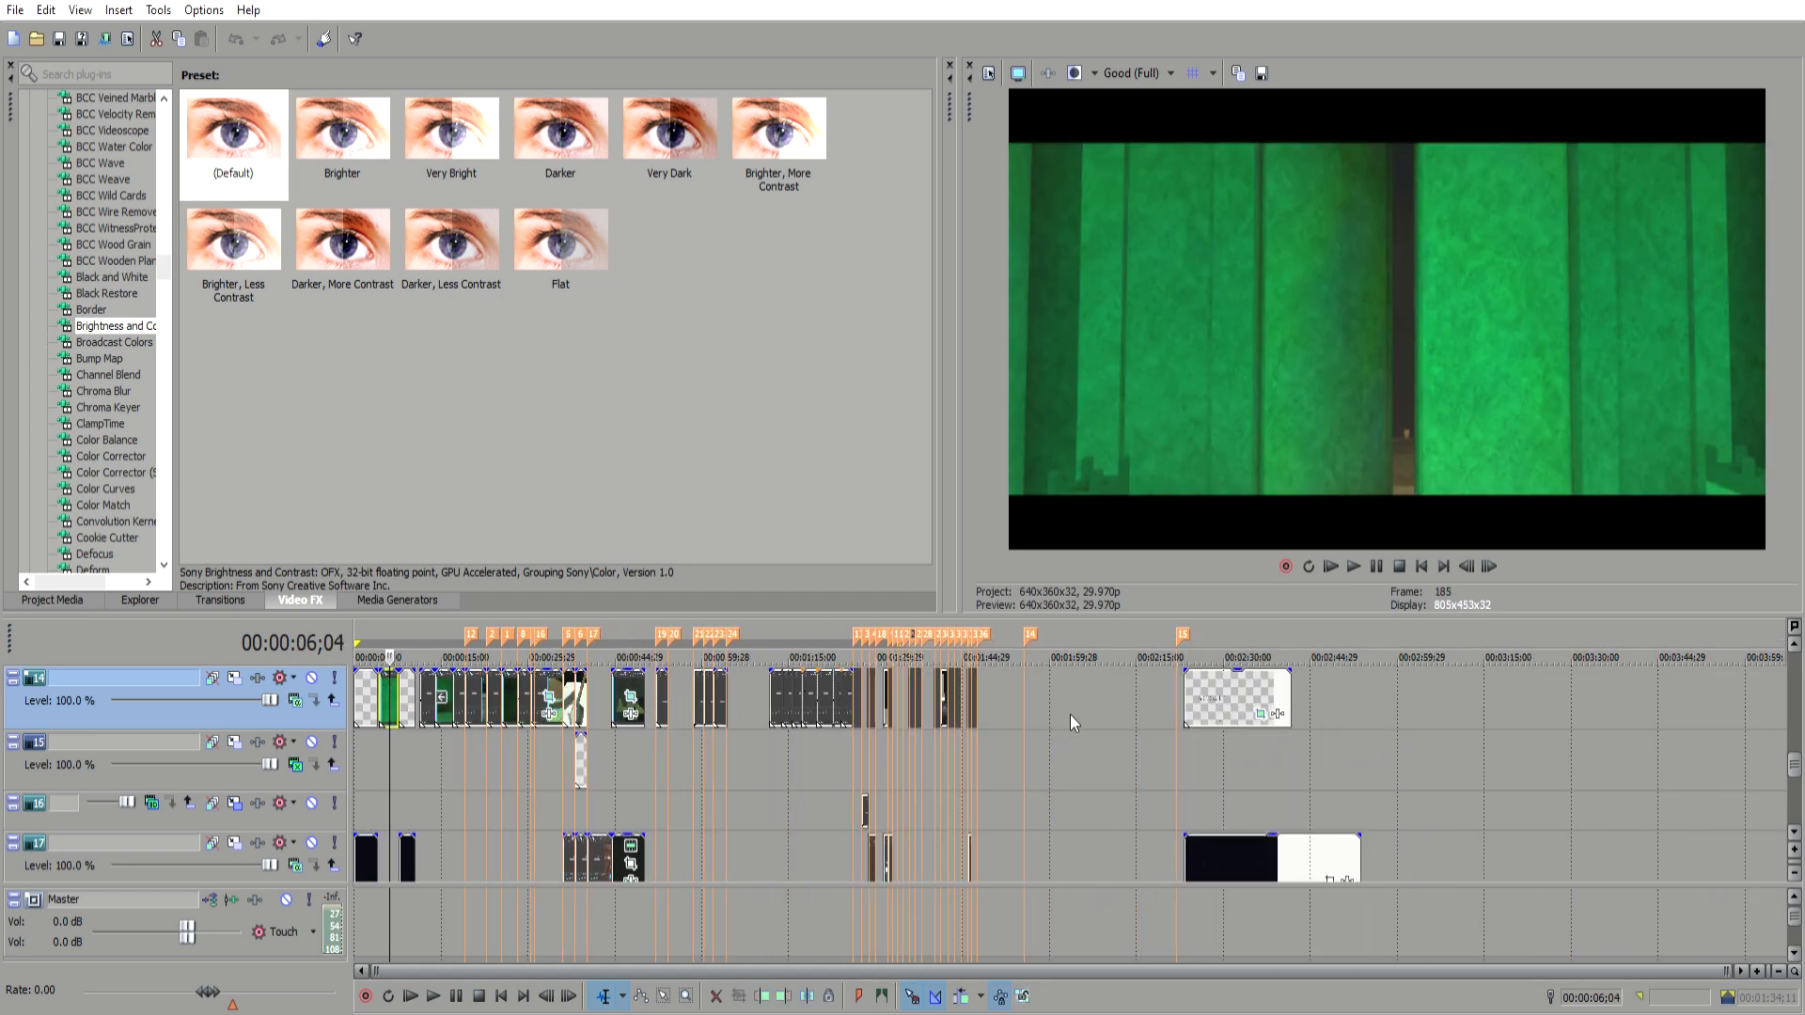
{"action": "left_click", "coordinate": [478, 794]}
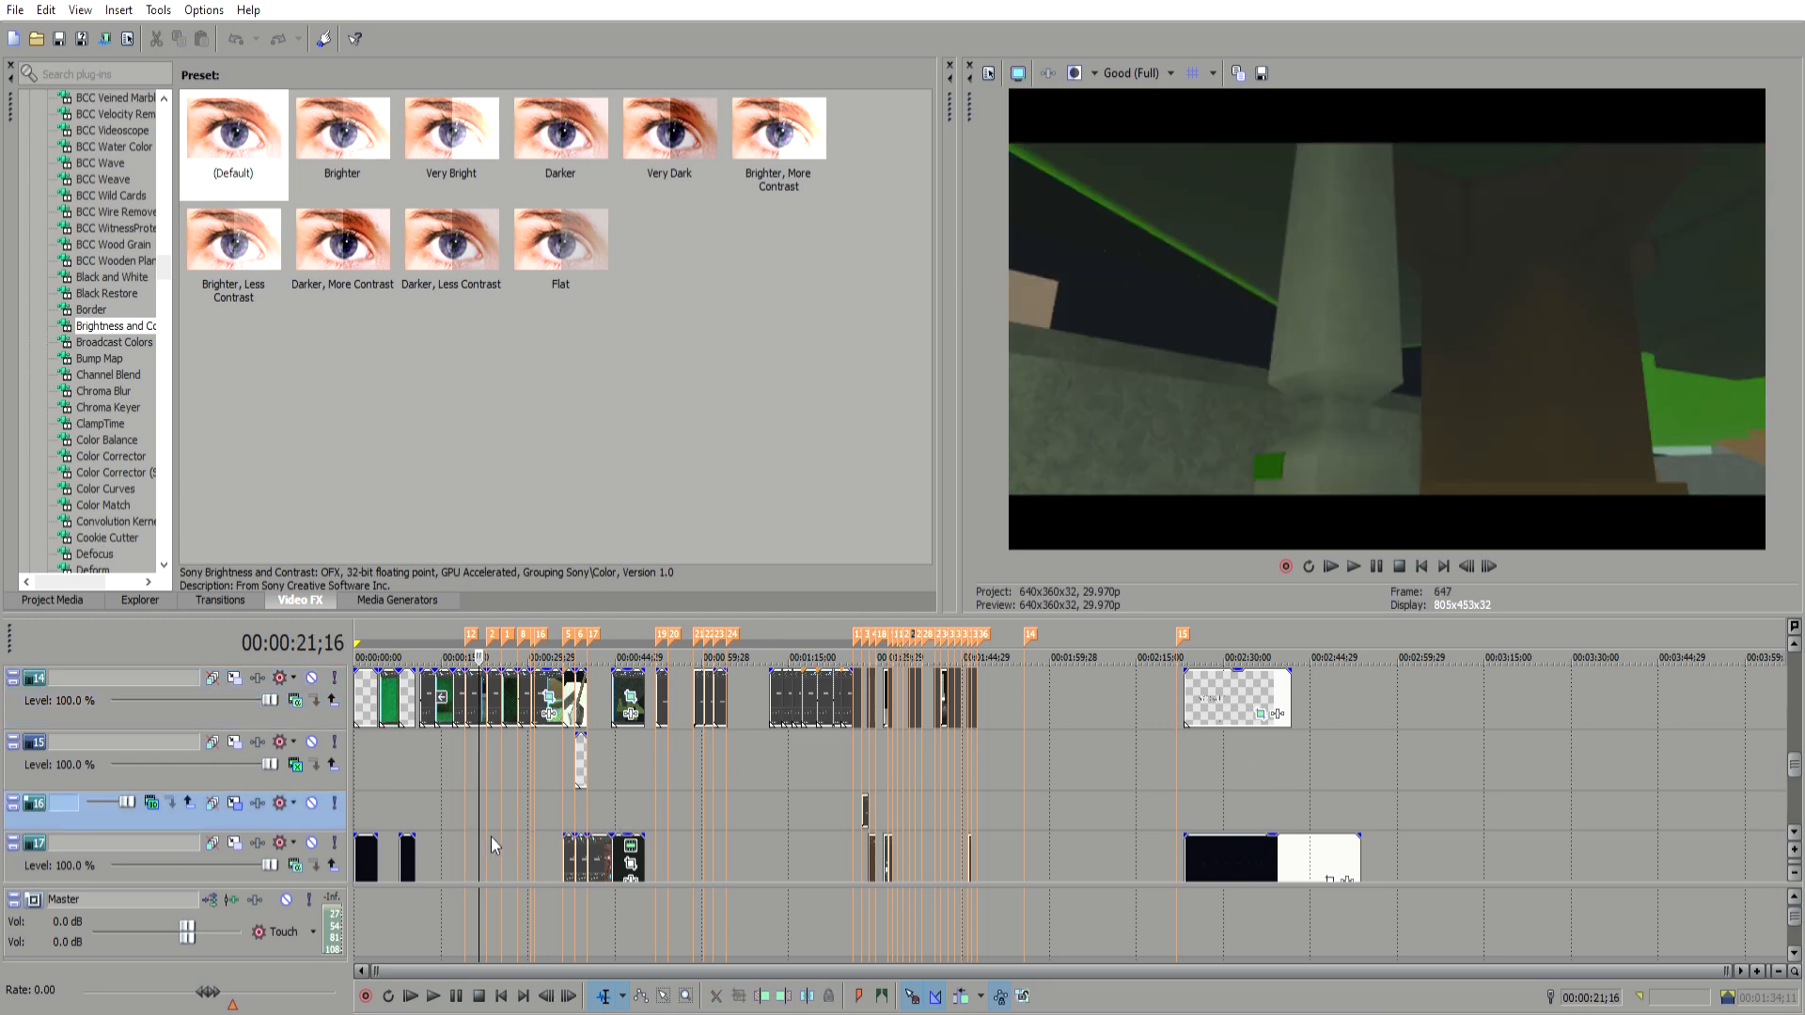
{"action": "left_click", "coordinate": [575, 841]}
{"action": "scroll", "coordinate": [657, 843], "scroll_direction": "up", "scroll_amount": 3}
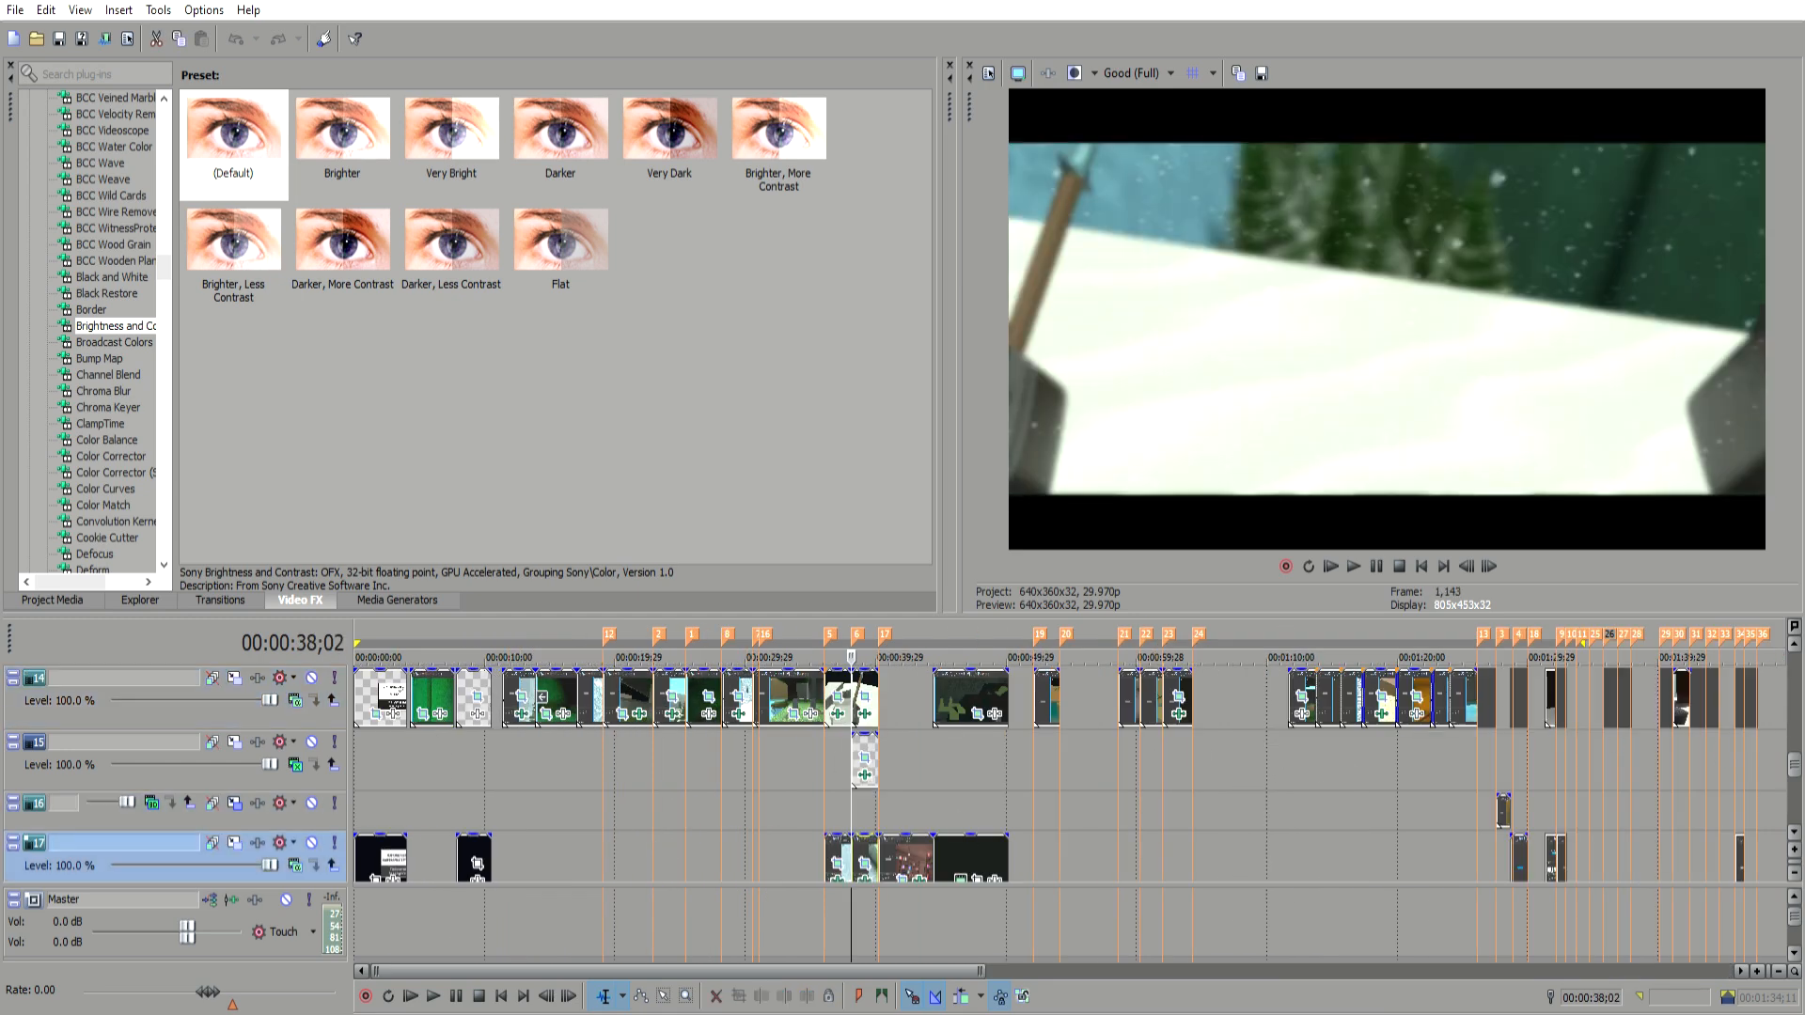
{"action": "scroll", "coordinate": [1799, 779], "scroll_direction": "down", "scroll_amount": 3}
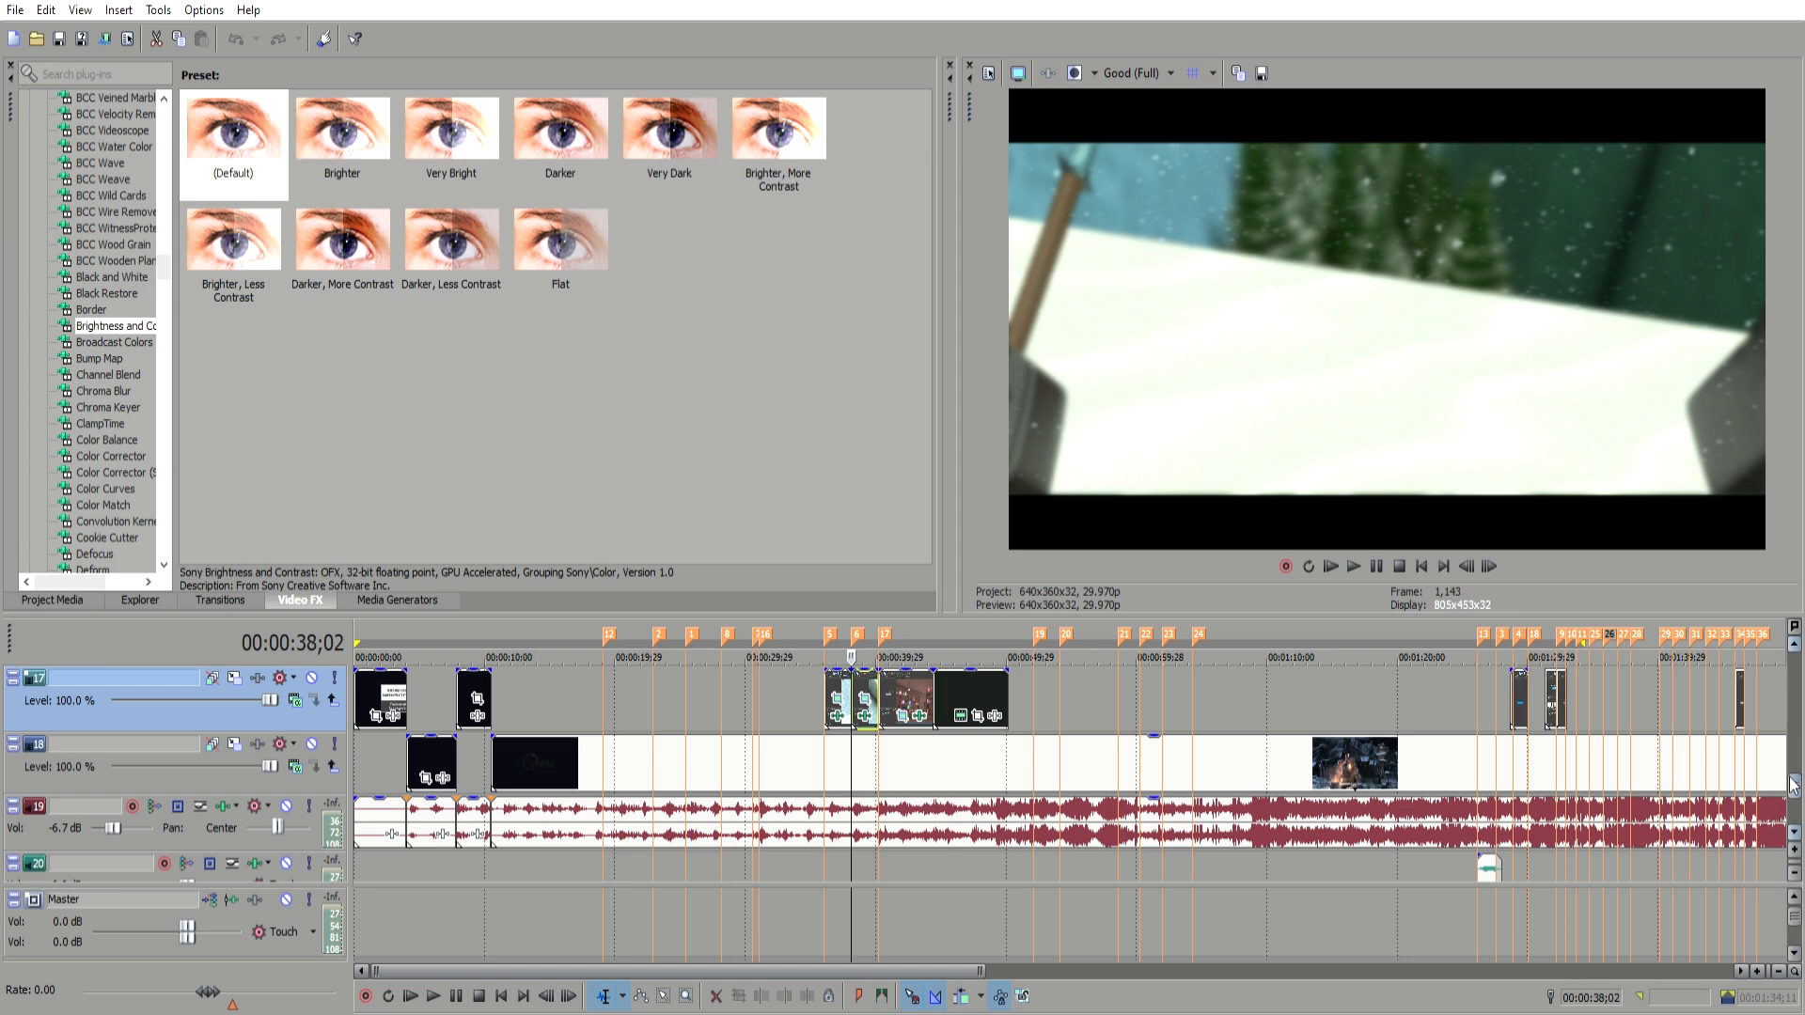
{"action": "scroll", "coordinate": [1795, 780], "scroll_direction": "up", "scroll_amount": 3}
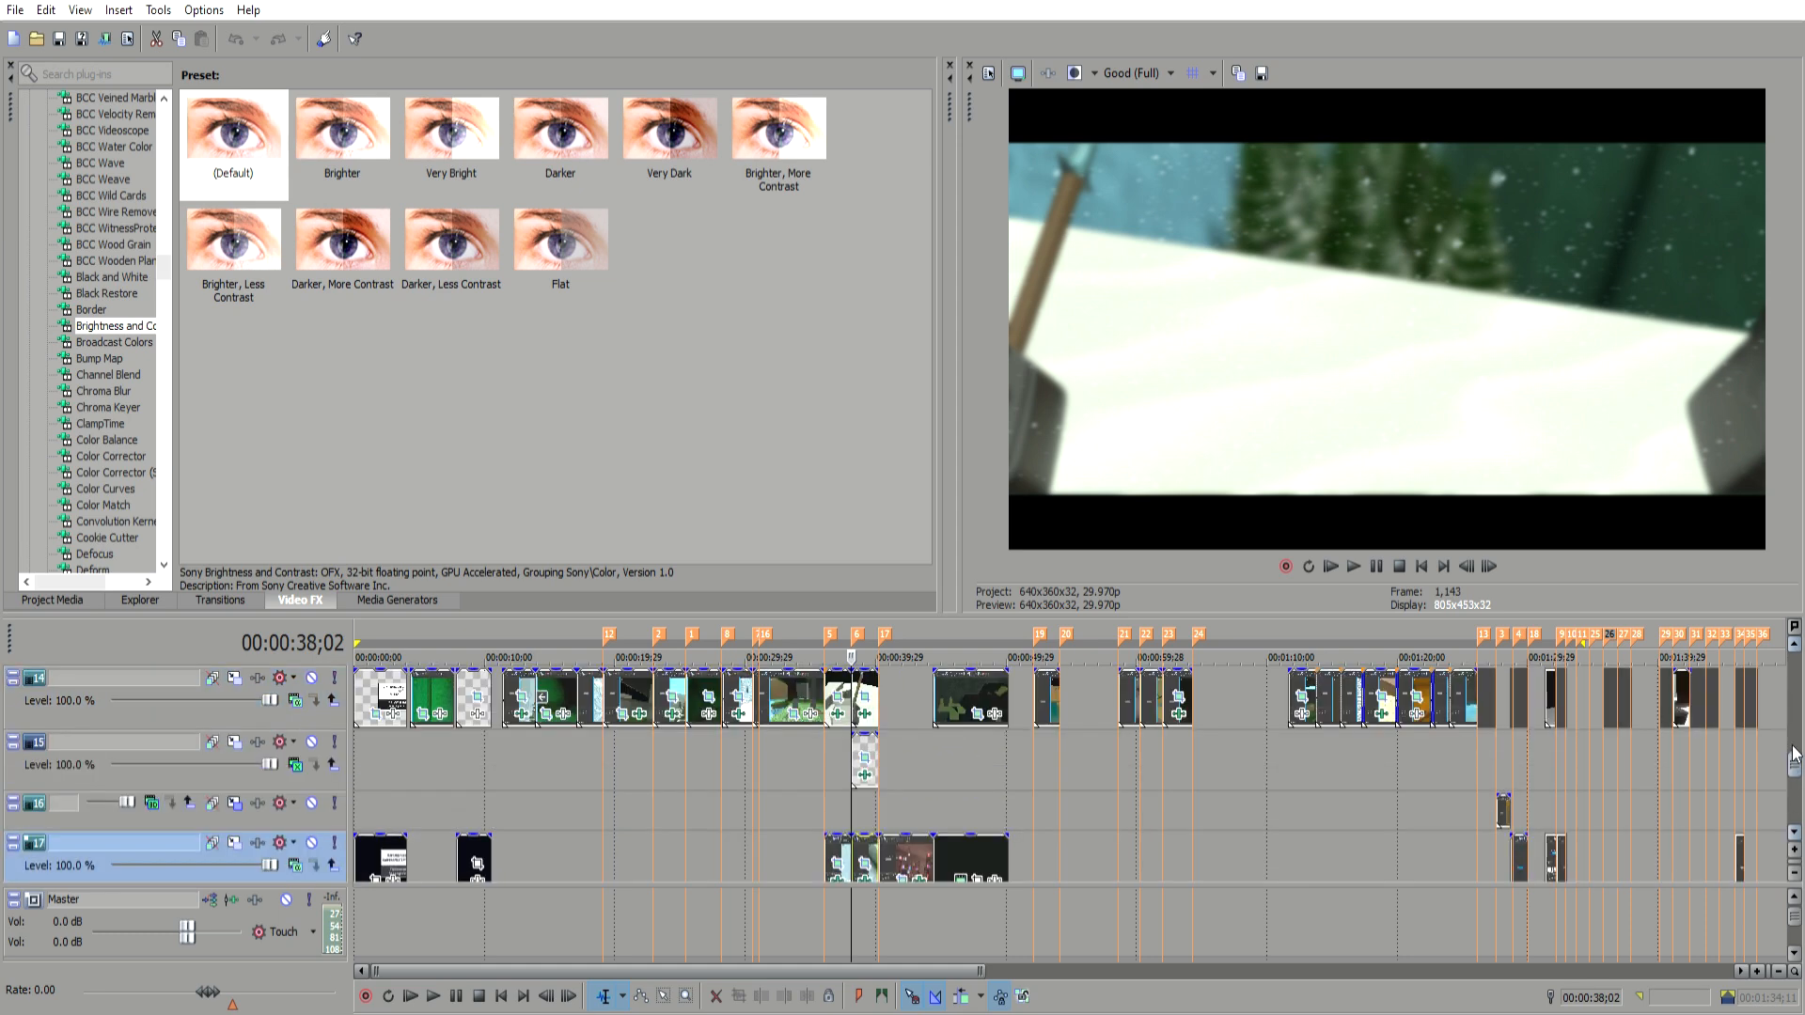
{"action": "left_click", "coordinate": [1566, 749]}
{"action": "scroll", "coordinate": [1559, 813], "scroll_direction": "up", "scroll_amount": 5}
{"action": "left_click", "coordinate": [1117, 743]}
{"action": "left_click", "coordinate": [906, 749]}
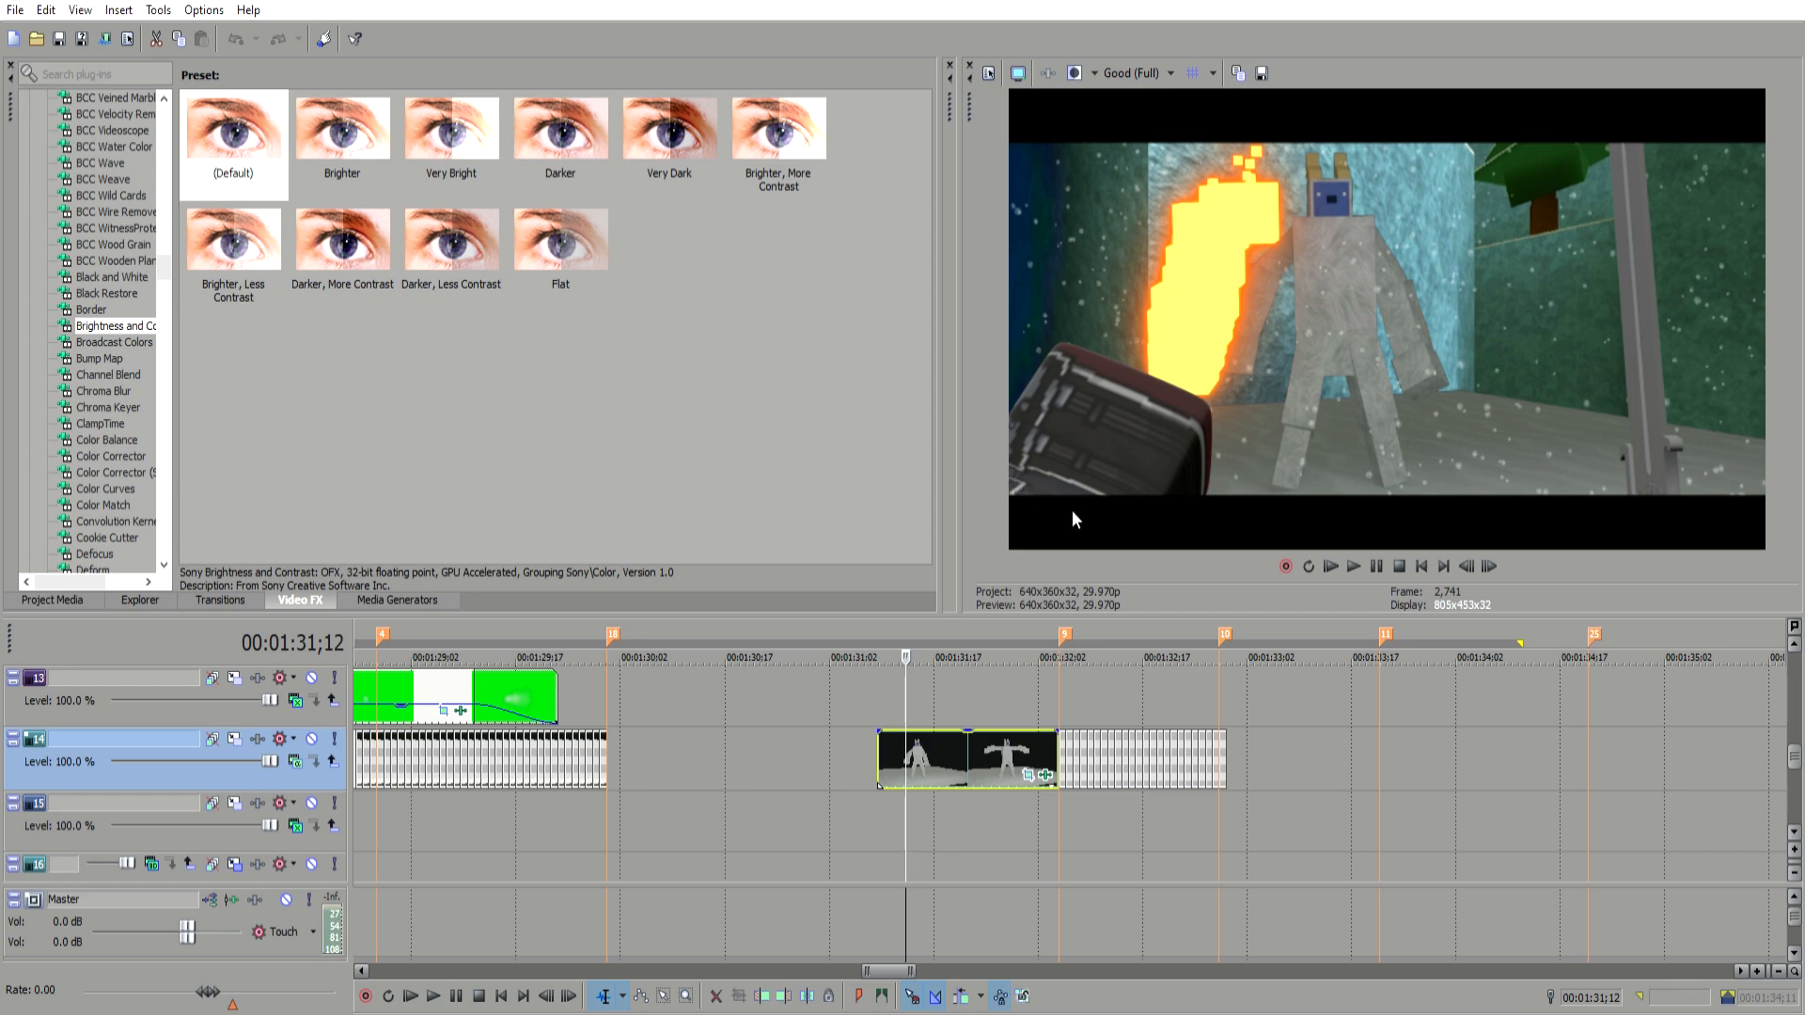
{"action": "mouse_move", "coordinate": [1797, 747]}
{"action": "left_mouse_down"}
{"action": "mouse_move", "coordinate": [1798, 766]}
{"action": "mouse_move", "coordinate": [1799, 719]}
{"action": "mouse_move", "coordinate": [1798, 744]}
{"action": "left_mouse_up"}
Step: Solo the masked clip's track and step frame by frame through the masked character clip
{"action": "left_click", "coordinate": [335, 739]}
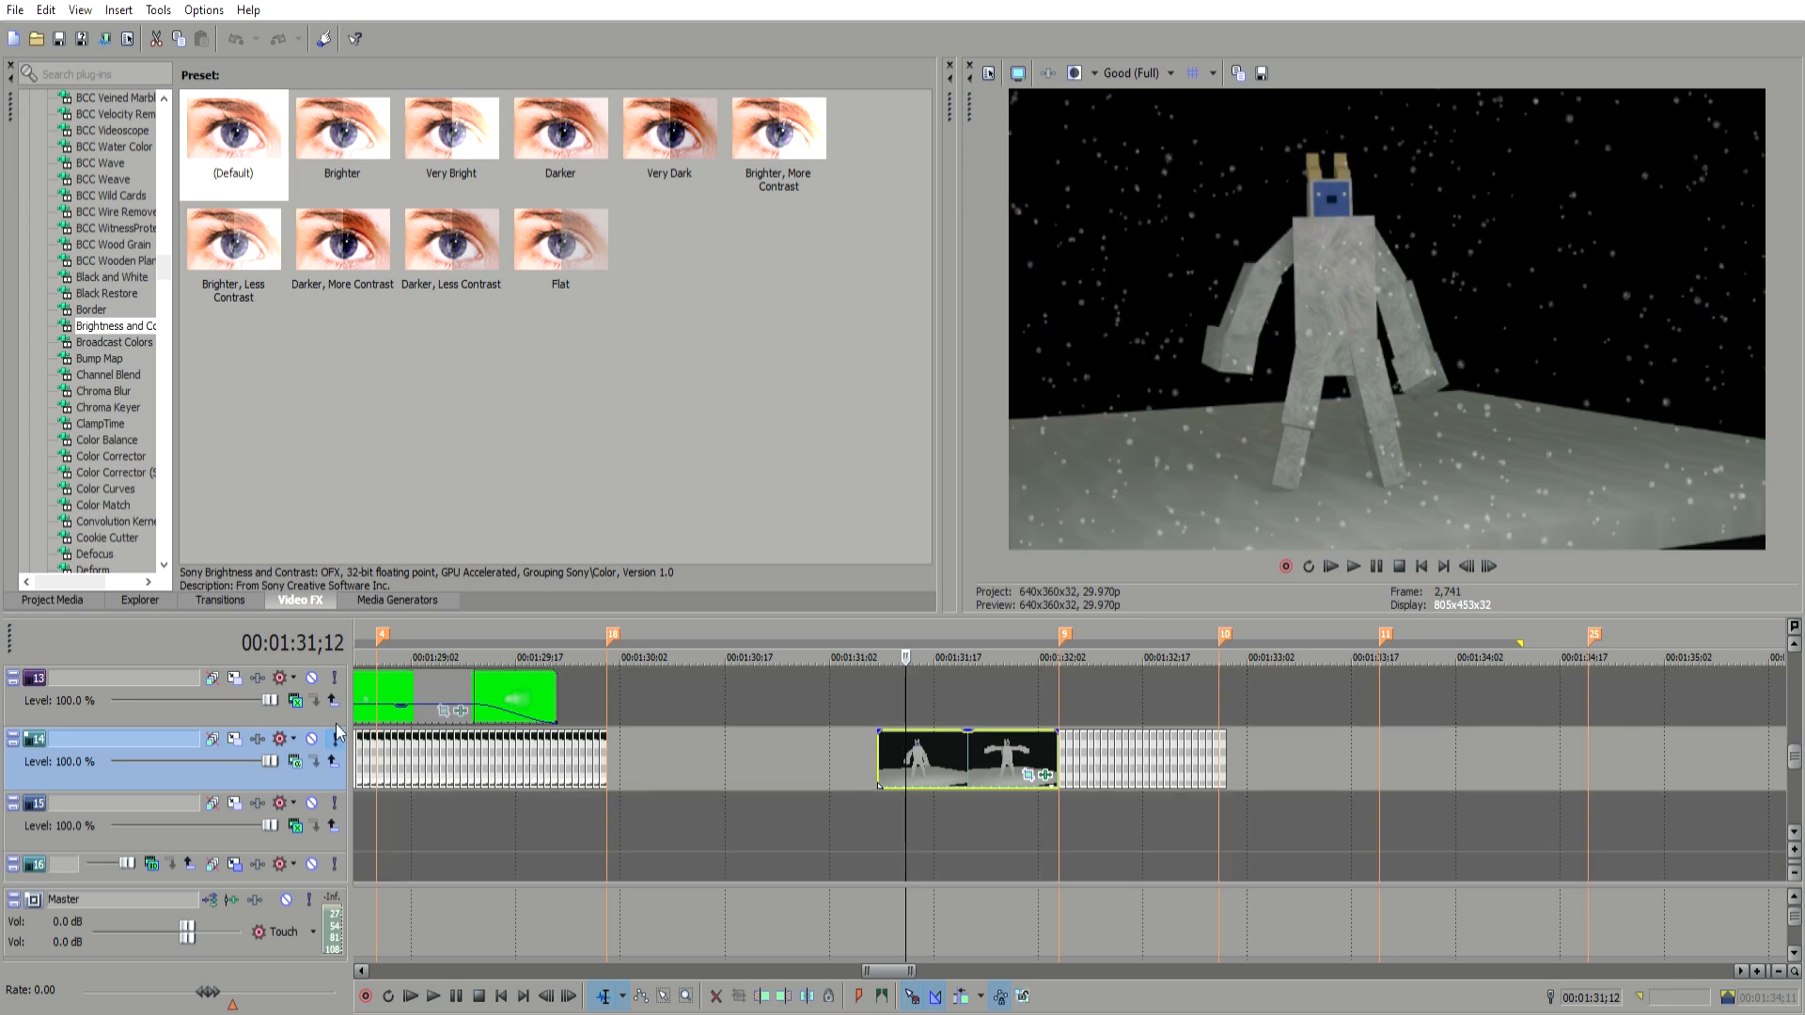
{"action": "left_click", "coordinate": [888, 747]}
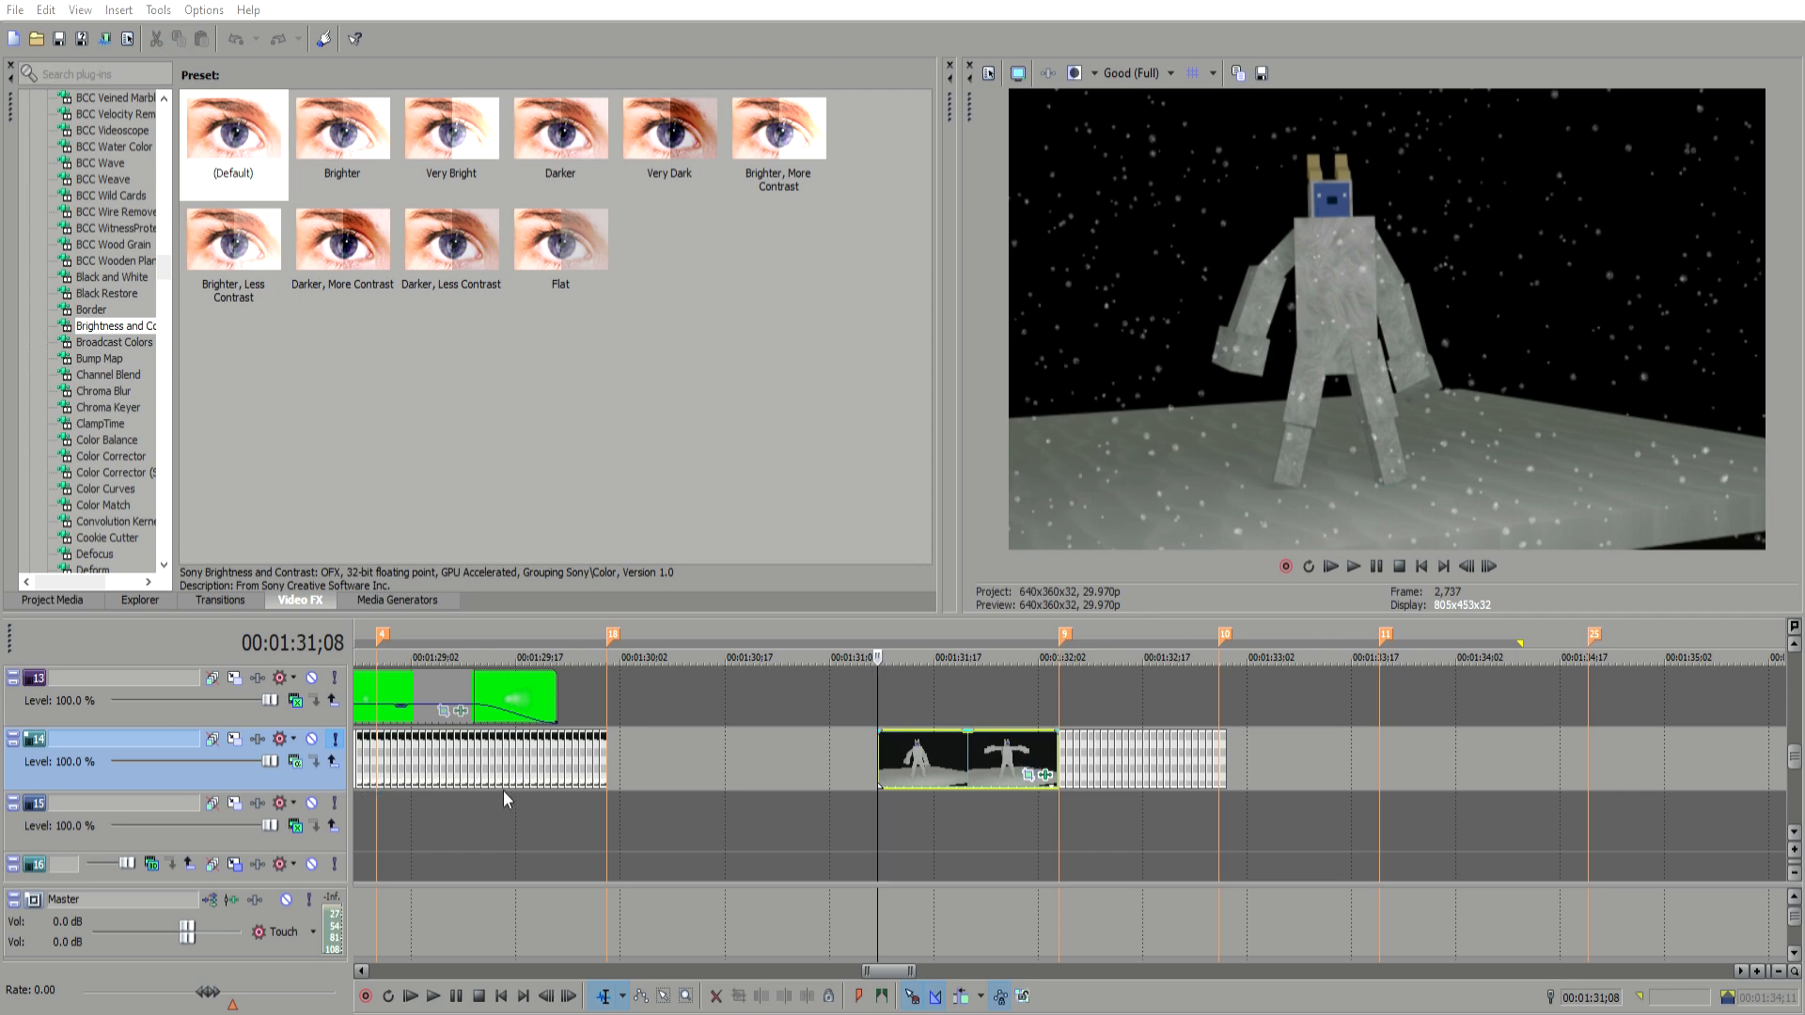
{"action": "key", "text": "Right"}
{"action": "key", "text": "Right"}
{"action": "key", "text": "Right"}
{"action": "key", "text": "Right"}
{"action": "key", "text": "Right"}
{"action": "key", "text": "Right"}
{"action": "key", "text": "Right"}
{"action": "key", "text": "Right"}
{"action": "key", "text": "Right"}
{"action": "key", "text": "Right"}
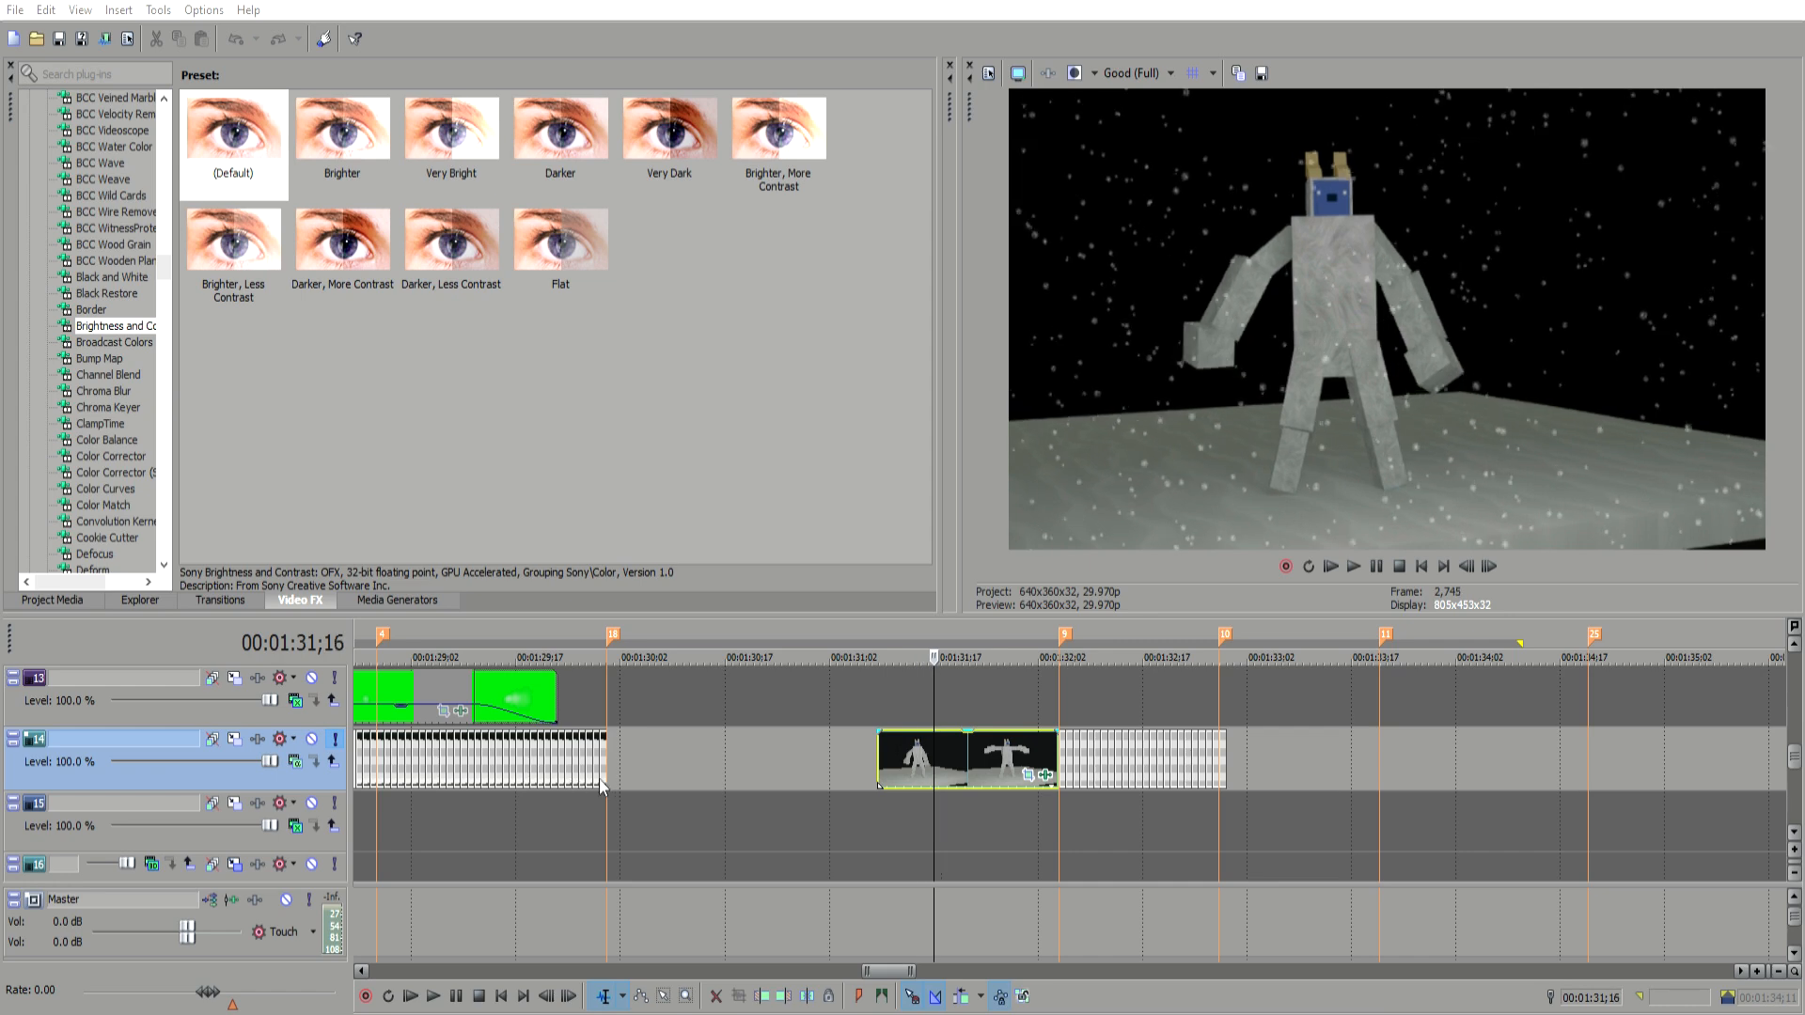
{"action": "key", "text": "Right"}
{"action": "key", "text": "Right"}
{"action": "key", "text": "Right"}
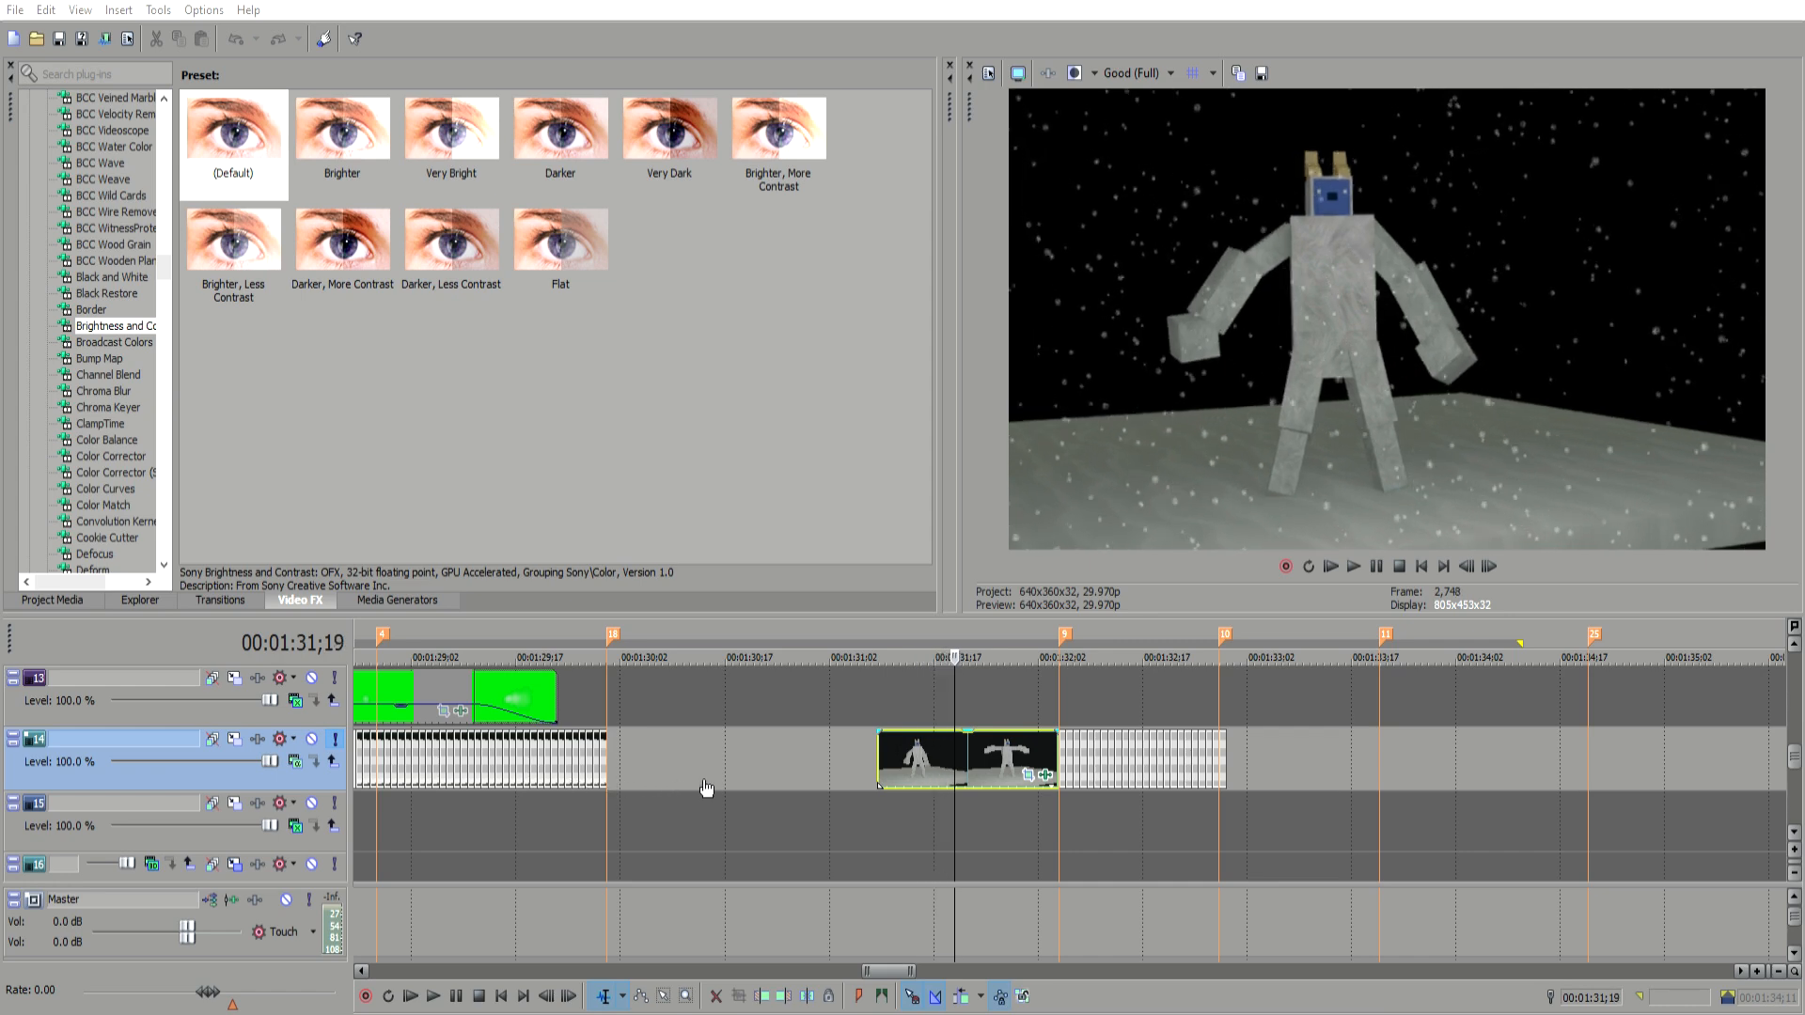
{"action": "key", "text": "Right"}
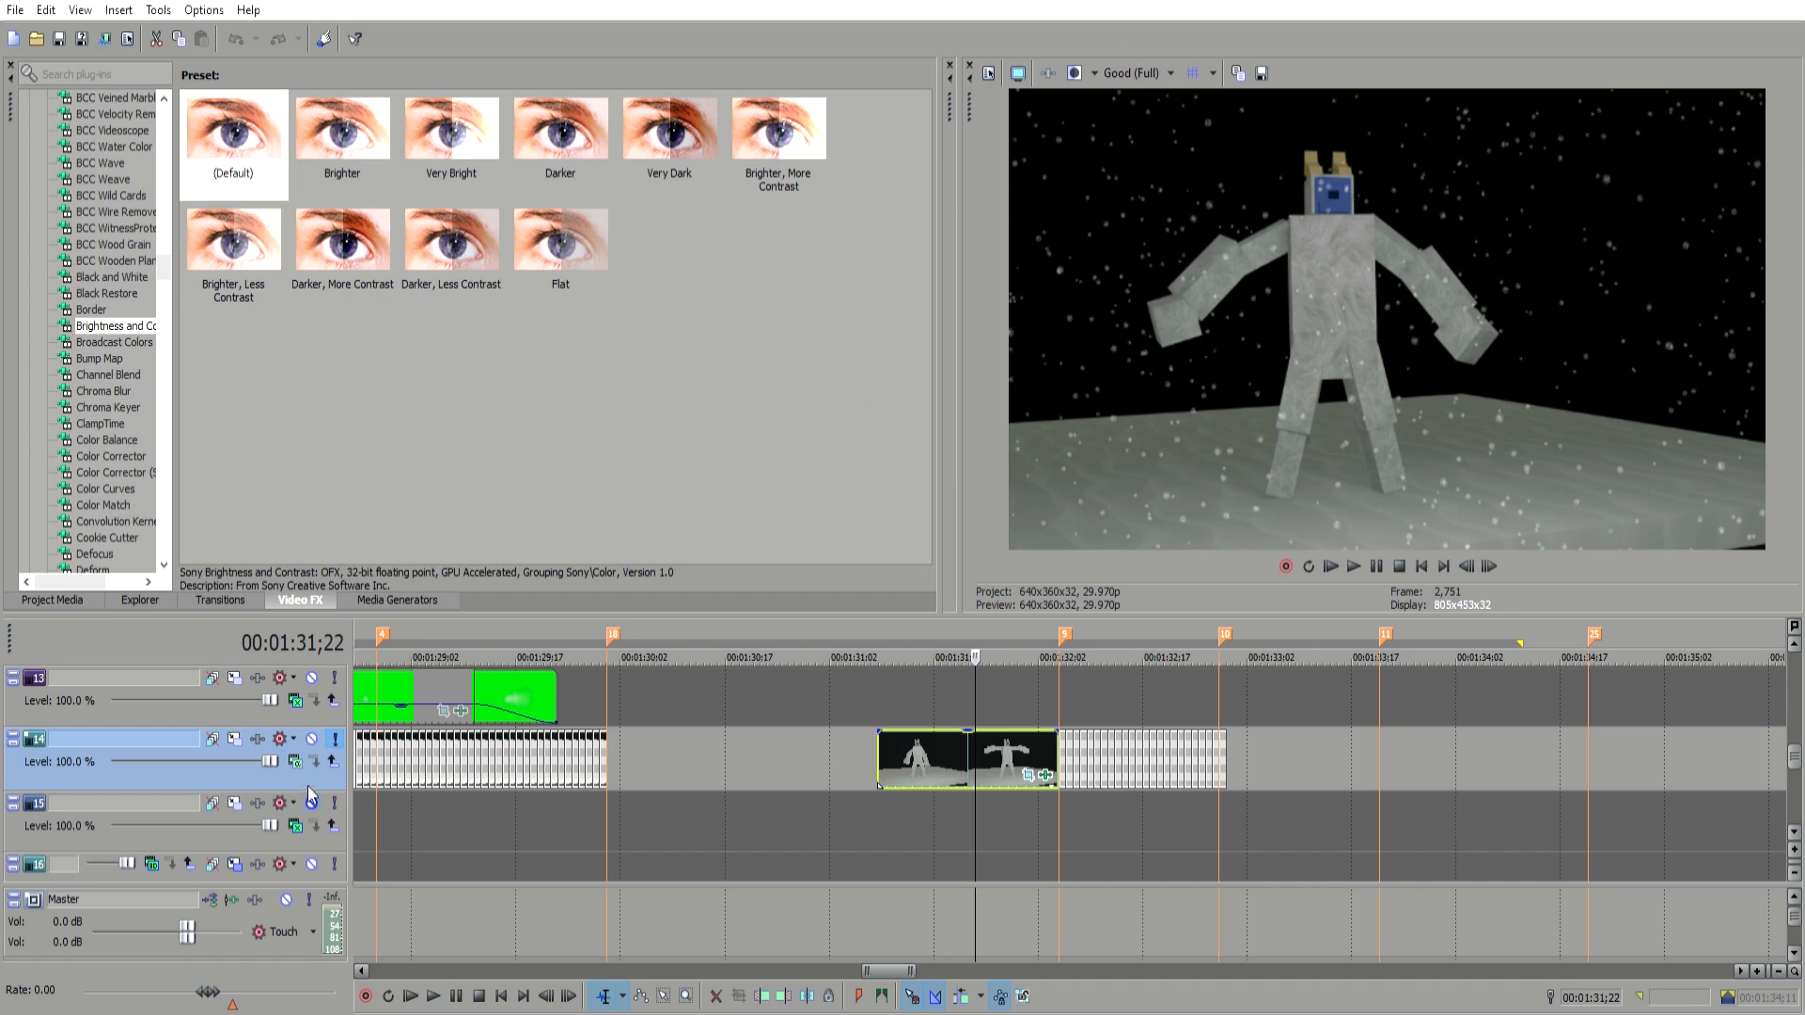
Step: Toggle the track solo and scrub through the masked clip to compare it against the gameplay beneath
{"action": "left_click", "coordinate": [335, 739]}
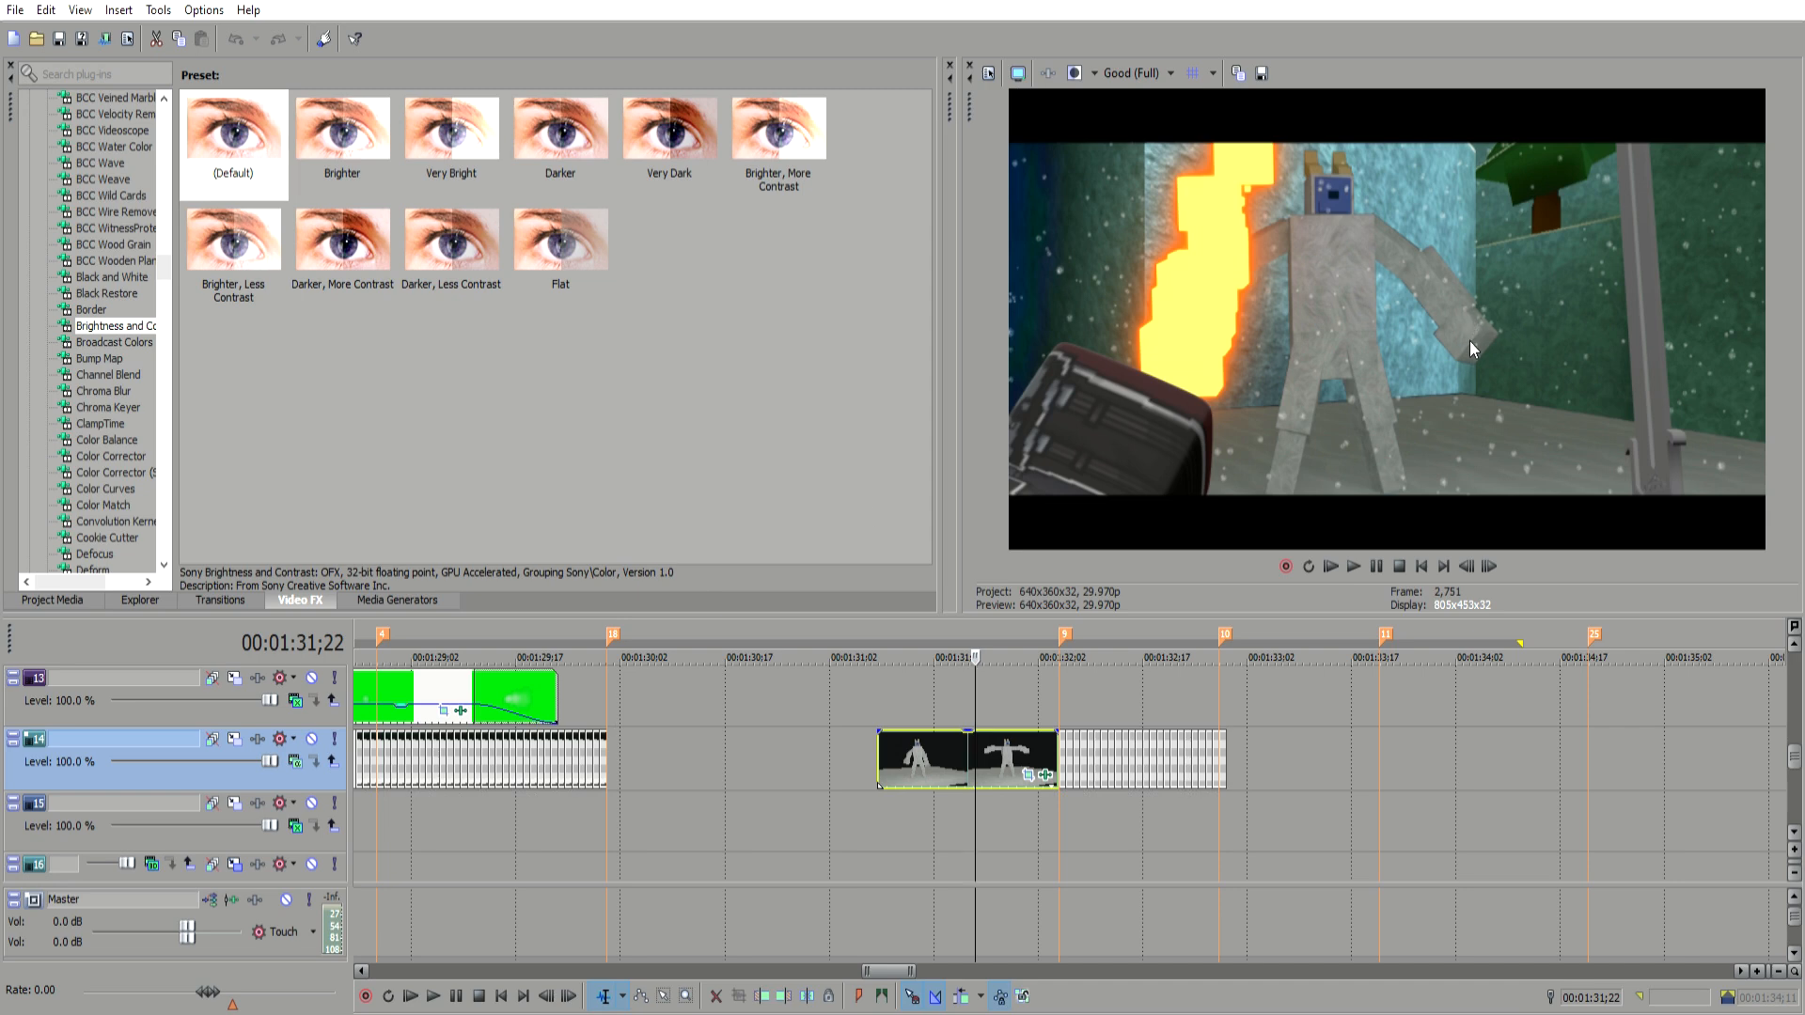
{"action": "left_click", "coordinate": [335, 739]}
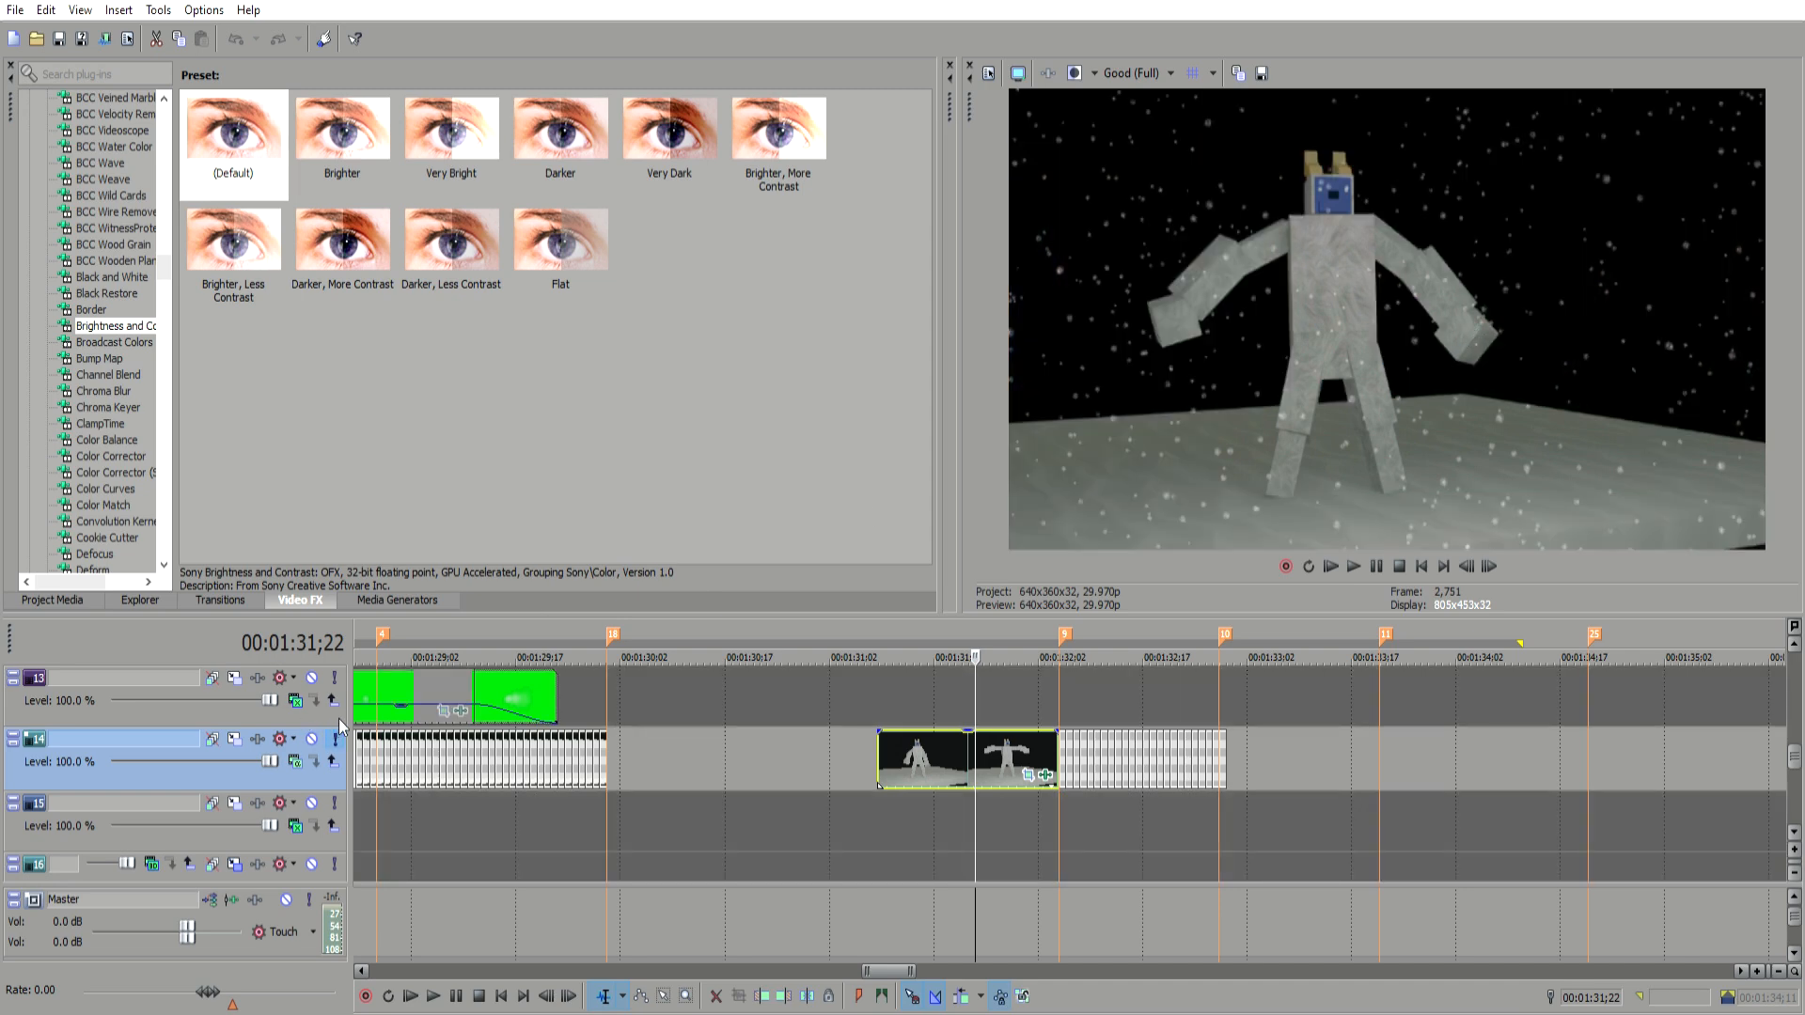
{"action": "left_click", "coordinate": [989, 738]}
{"action": "left_click", "coordinate": [1010, 738]}
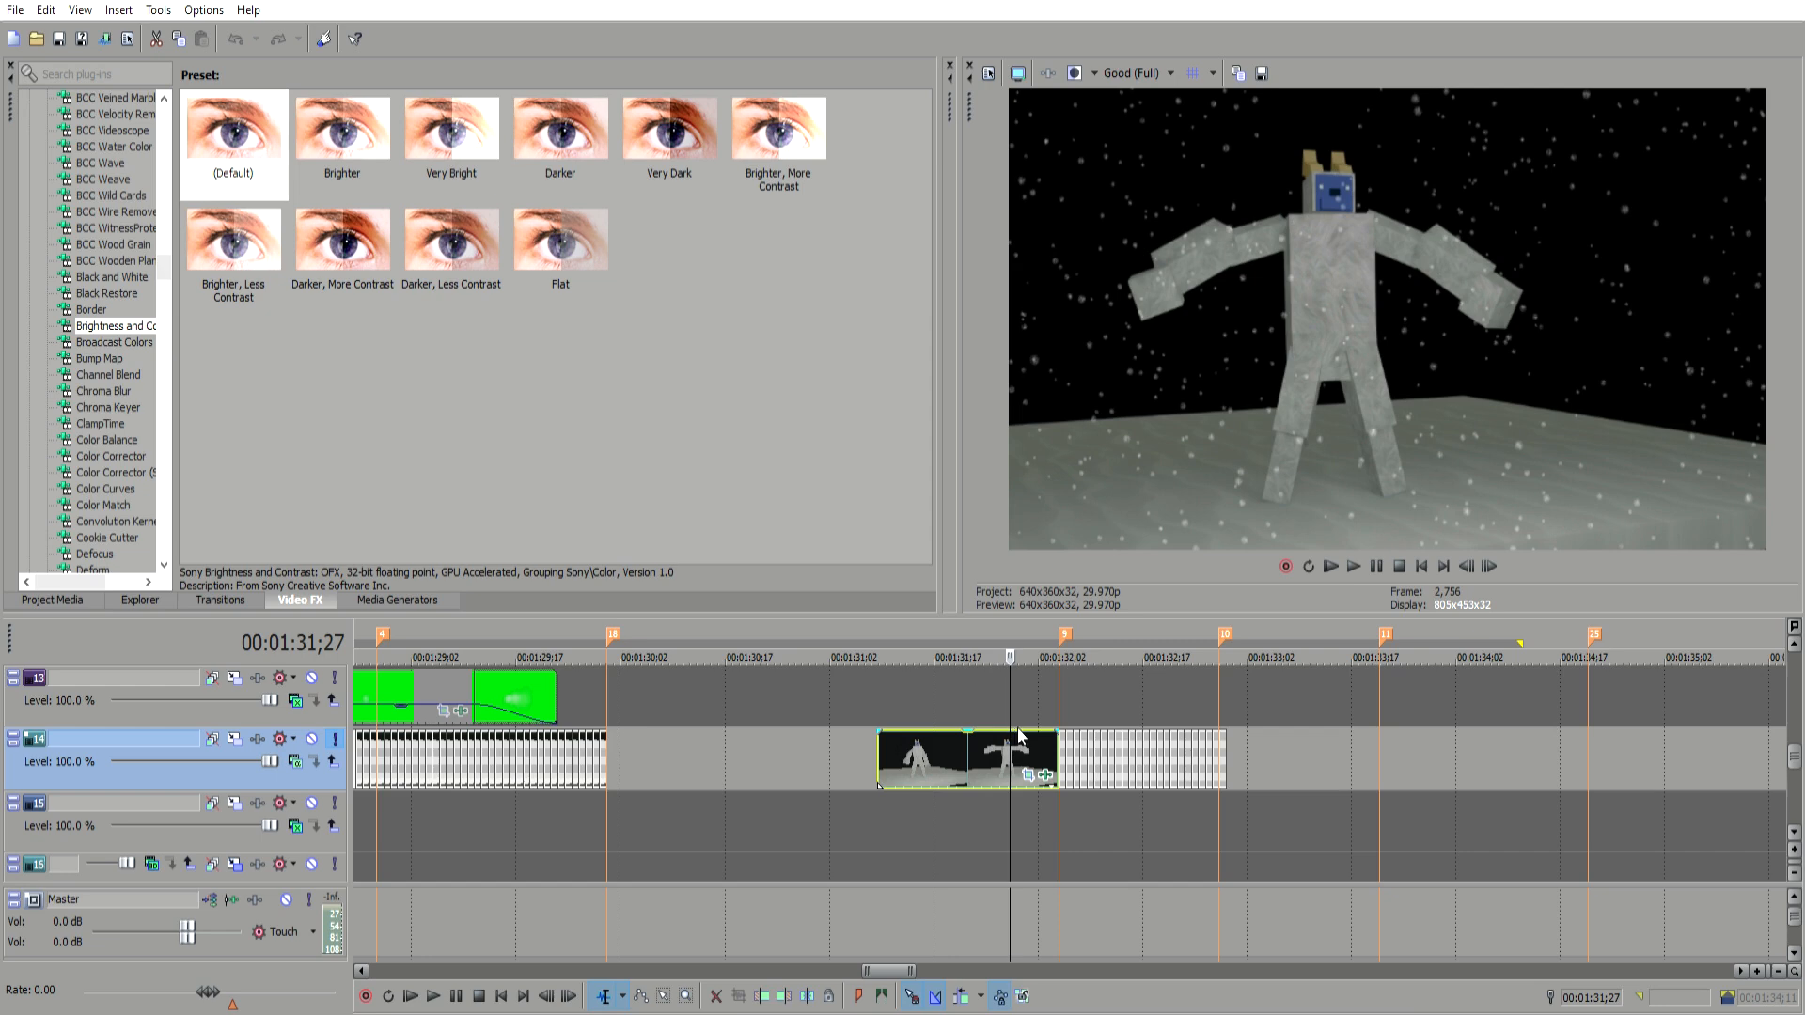
{"action": "left_click", "coordinate": [1015, 737]}
{"action": "left_click", "coordinate": [1039, 735]}
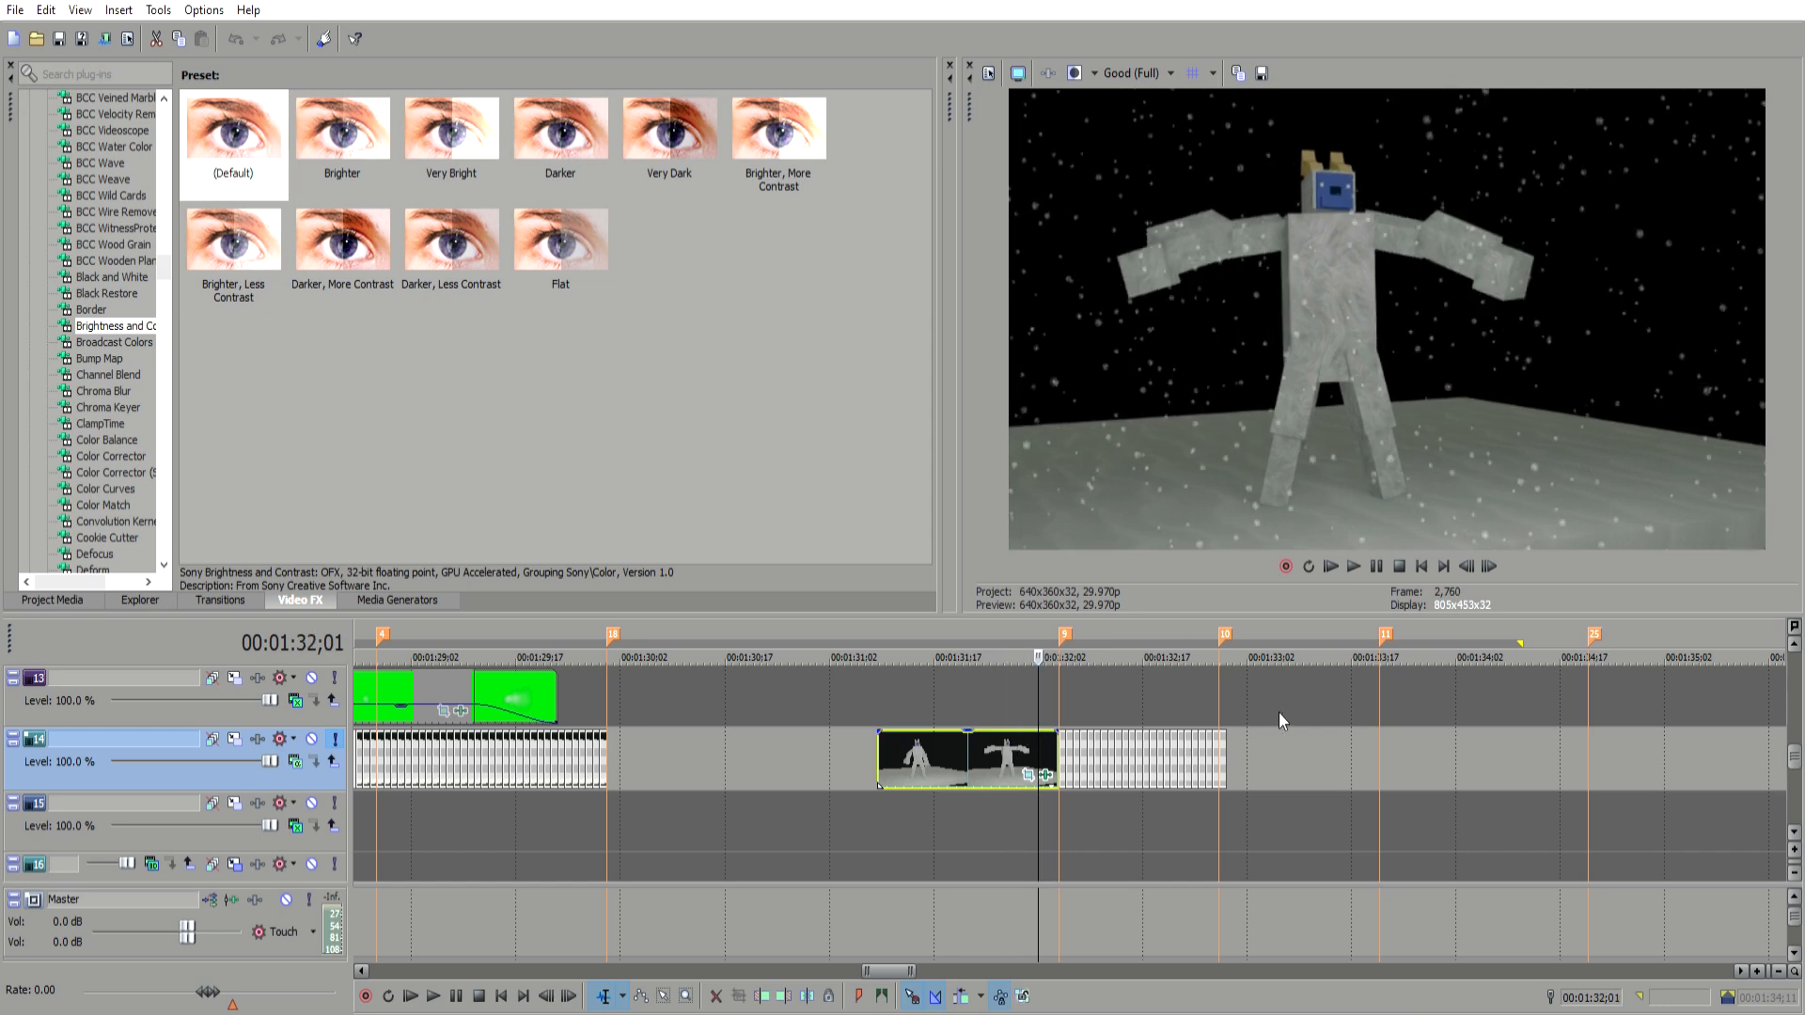
{"action": "left_click", "coordinate": [882, 753]}
{"action": "left_click", "coordinate": [939, 742]}
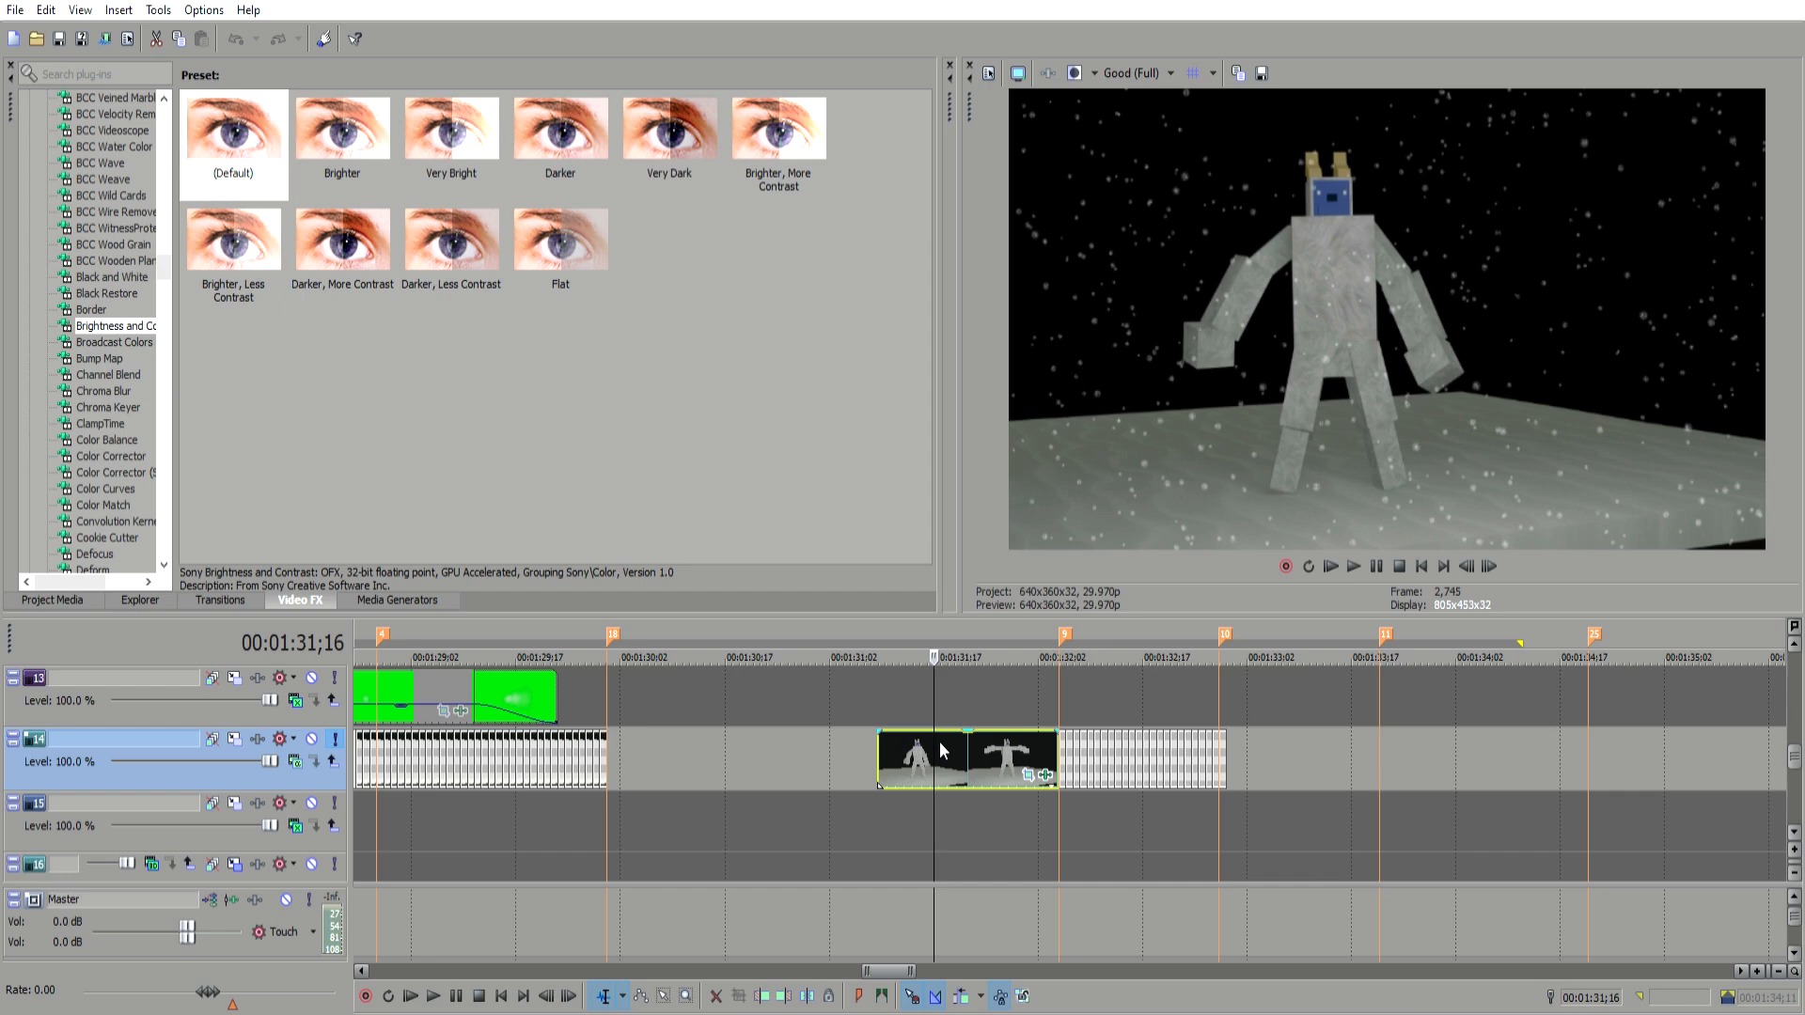
{"action": "left_click", "coordinate": [969, 763]}
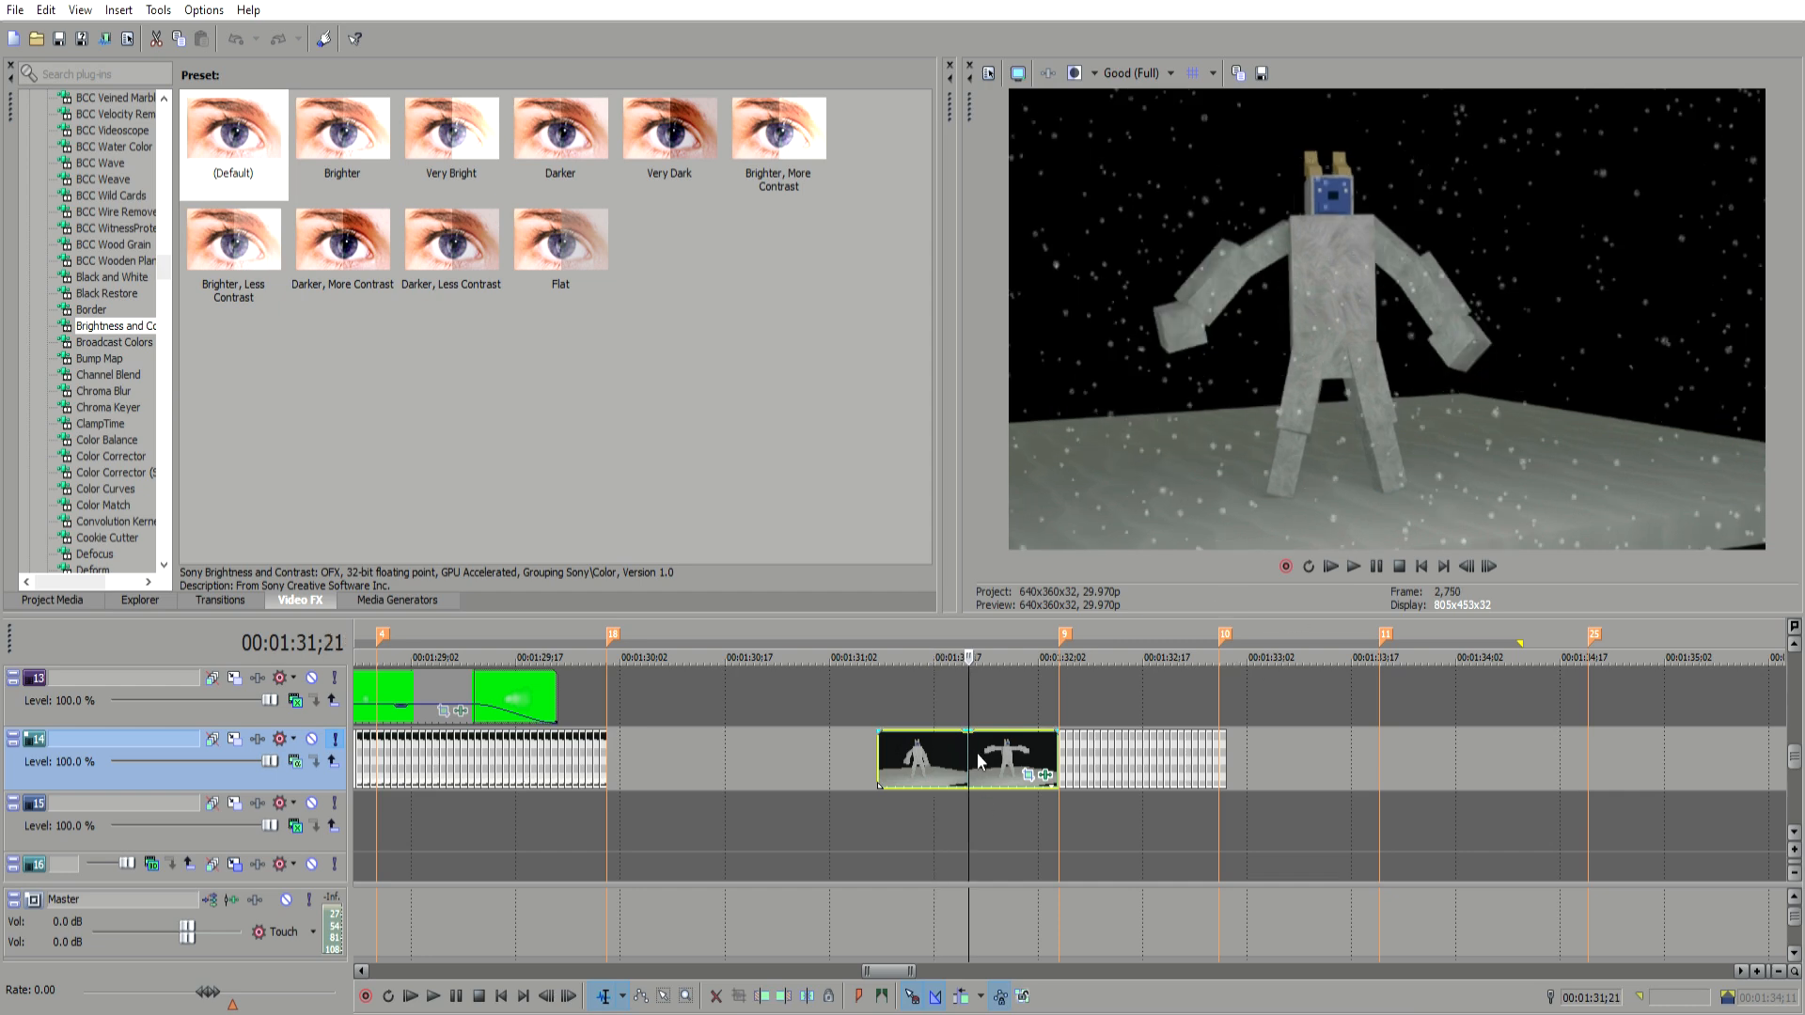
{"action": "left_click", "coordinate": [995, 733]}
{"action": "left_click", "coordinate": [1032, 721]}
{"action": "left_click_drag", "start_coordinate": [1040, 718], "coordinate": [888, 735]}
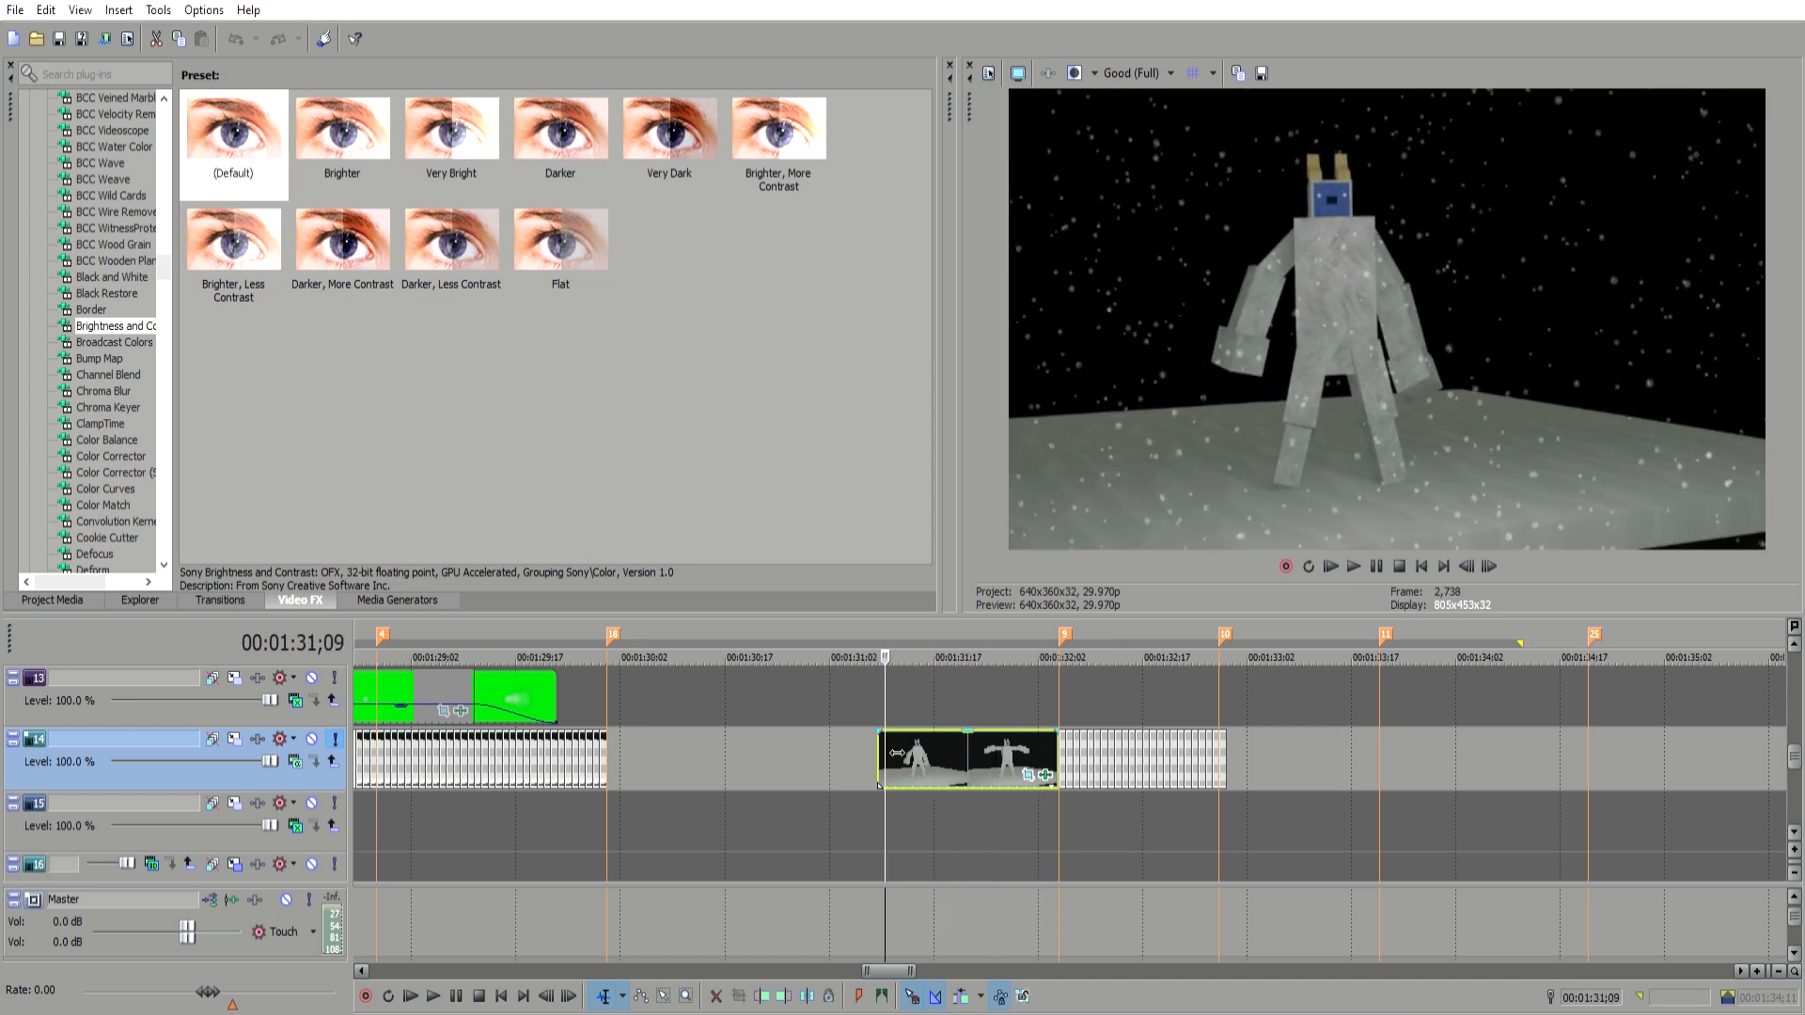
{"action": "left_click", "coordinate": [984, 731]}
{"action": "left_click", "coordinate": [1003, 736]}
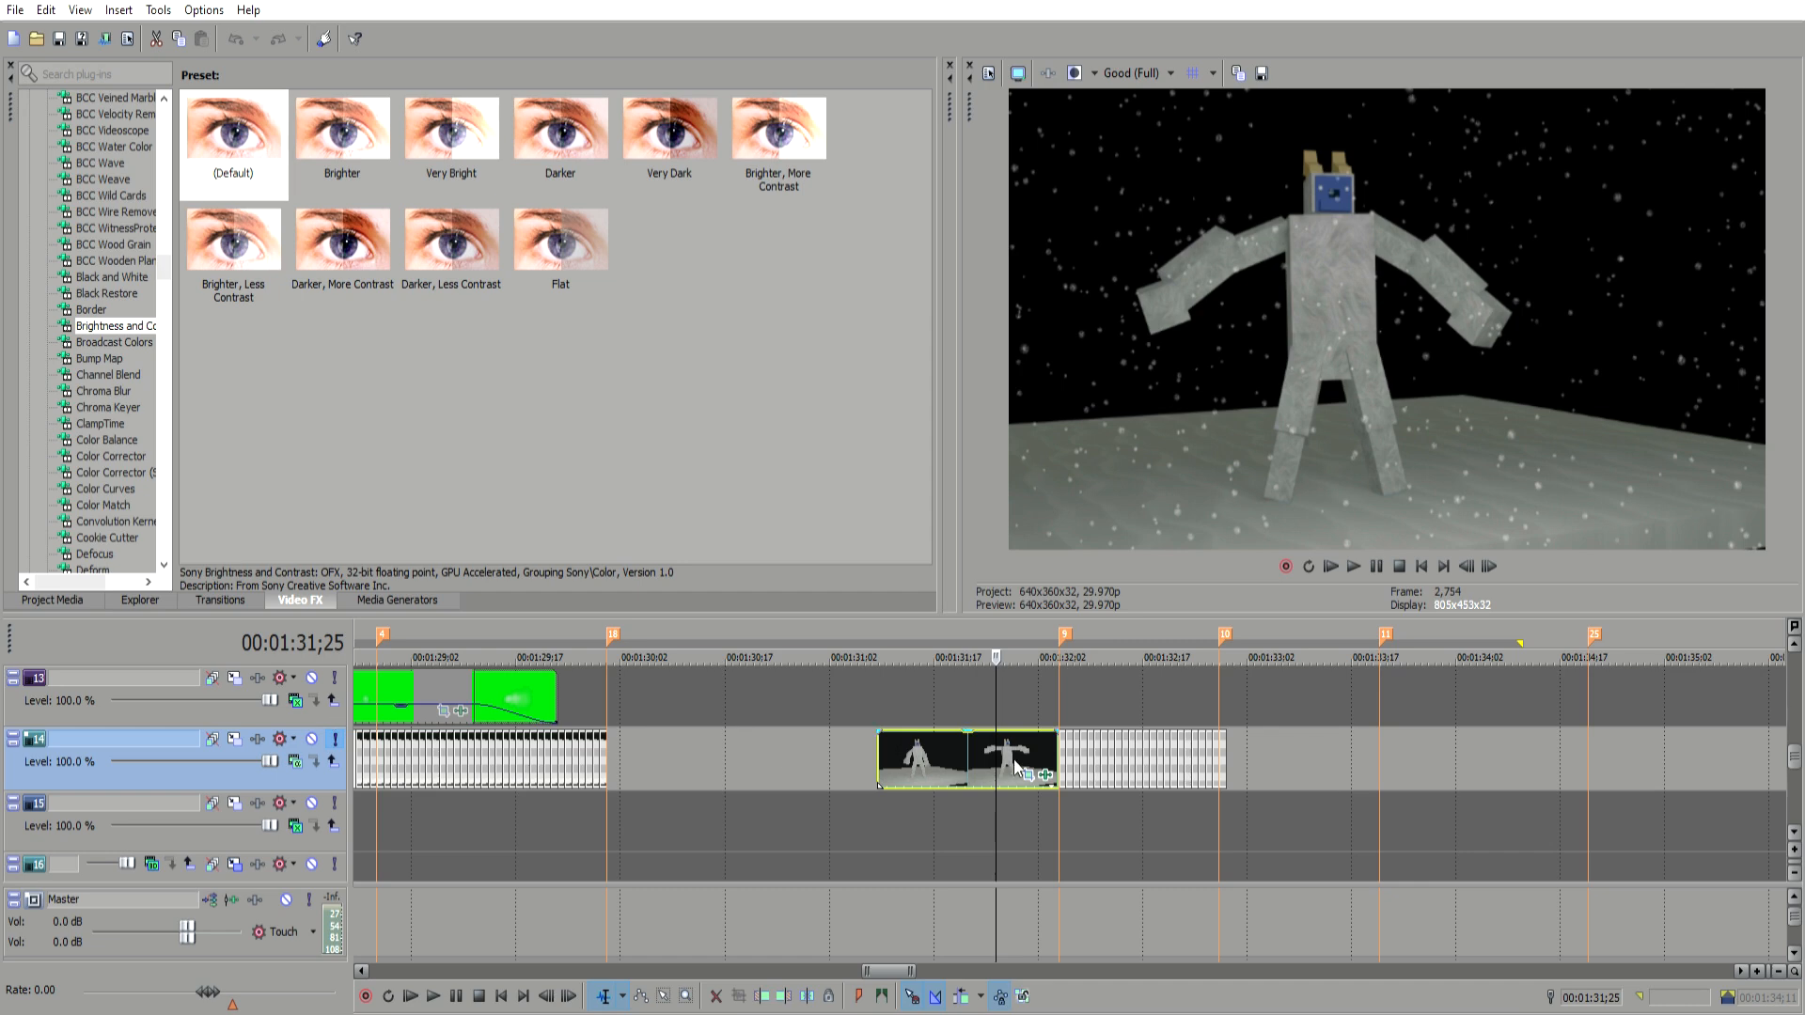
{"action": "left_click", "coordinate": [891, 748]}
{"action": "left_click", "coordinate": [929, 747]}
{"action": "left_click", "coordinate": [963, 750]}
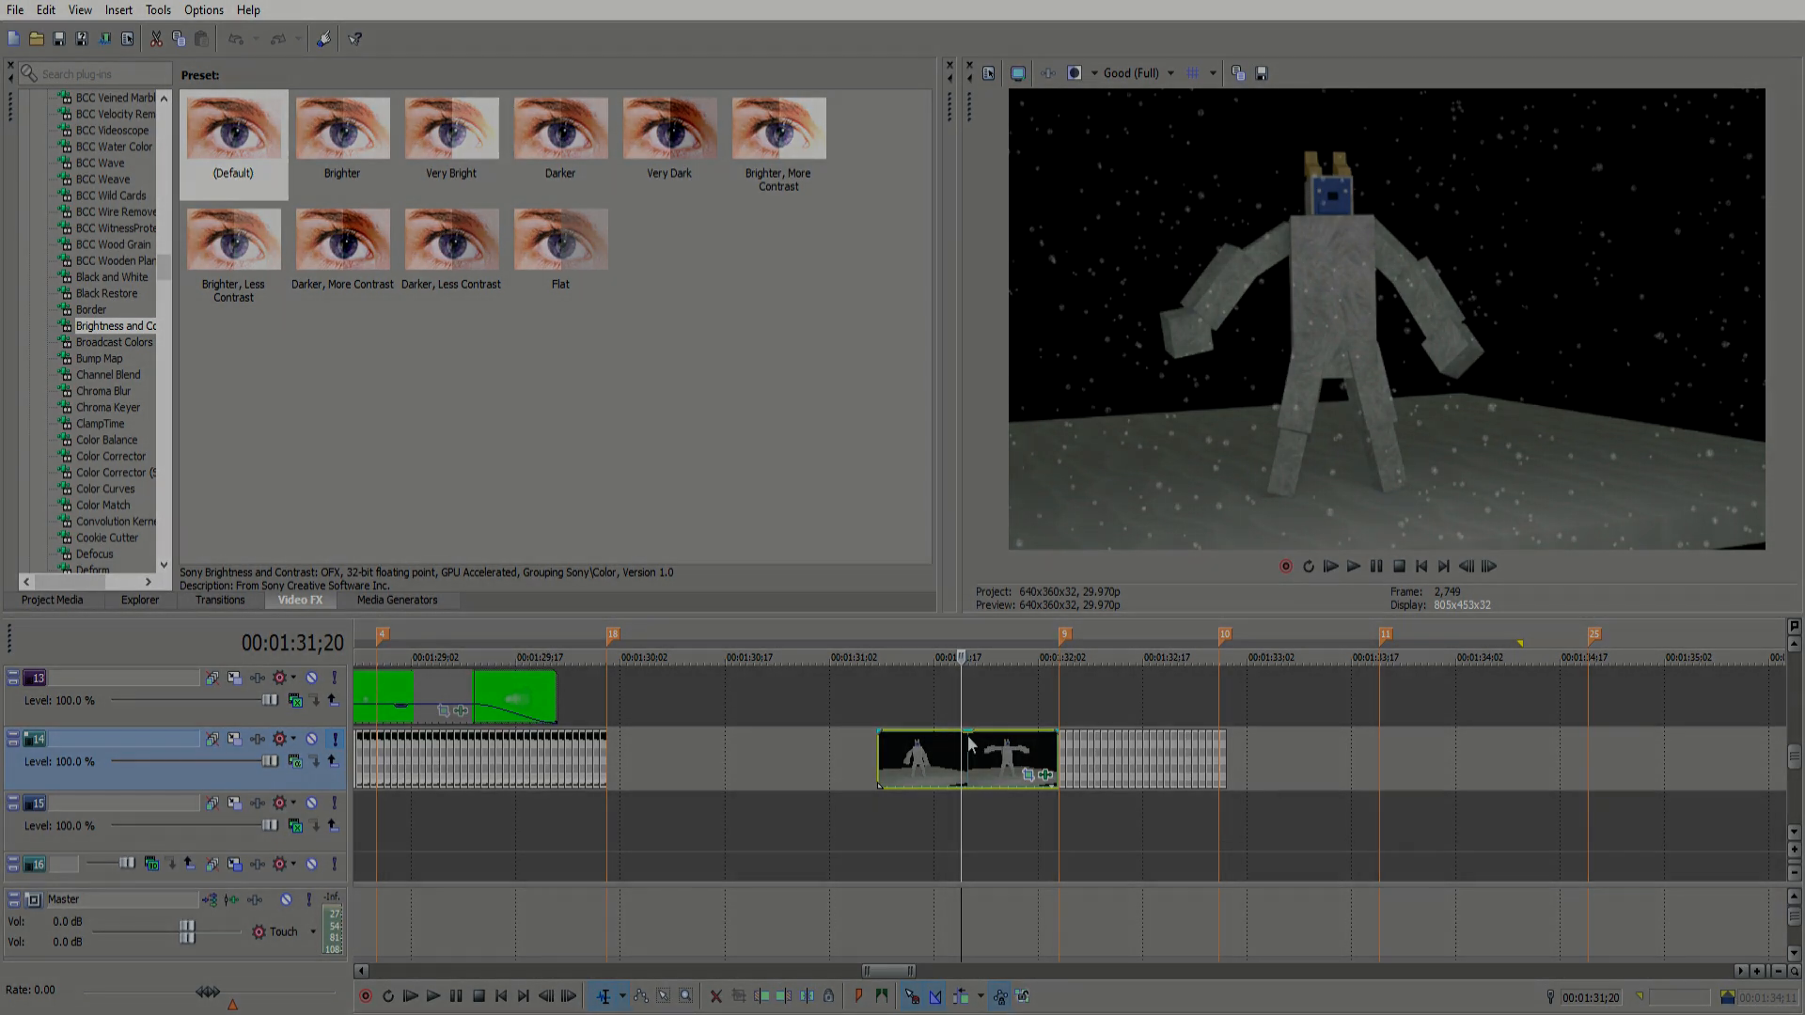
{"action": "left_click", "coordinate": [878, 734]}
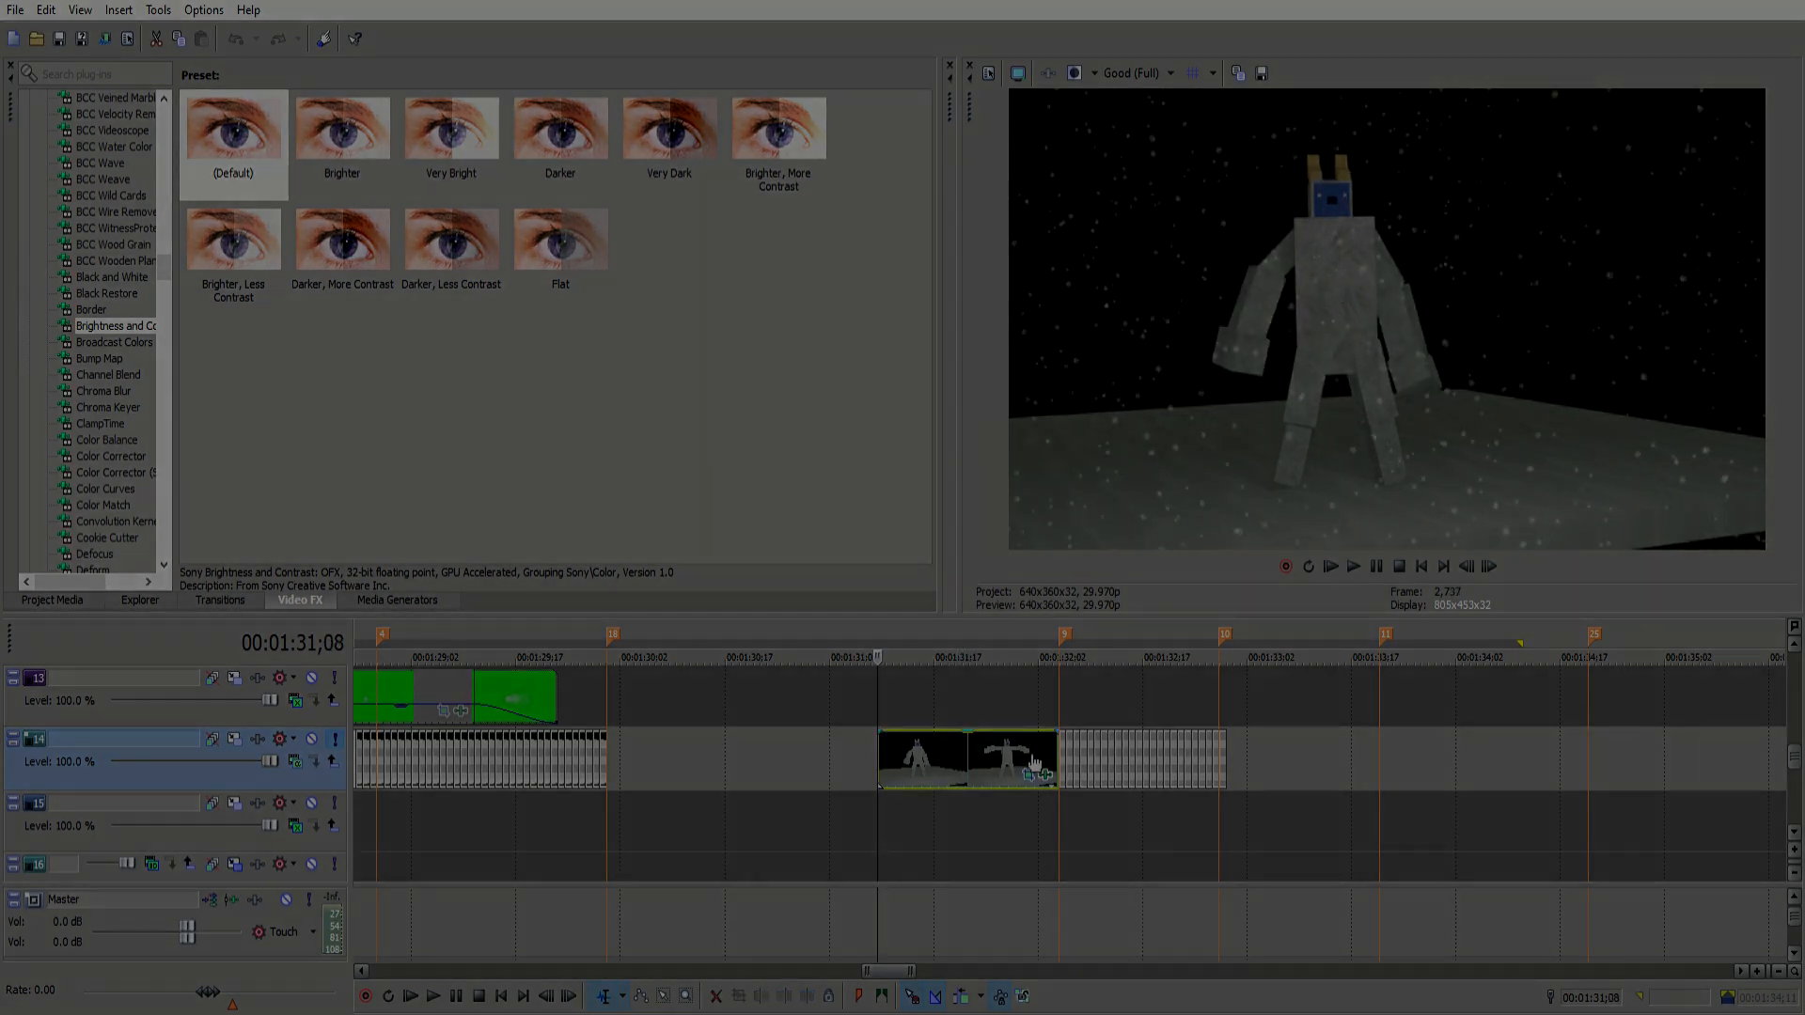